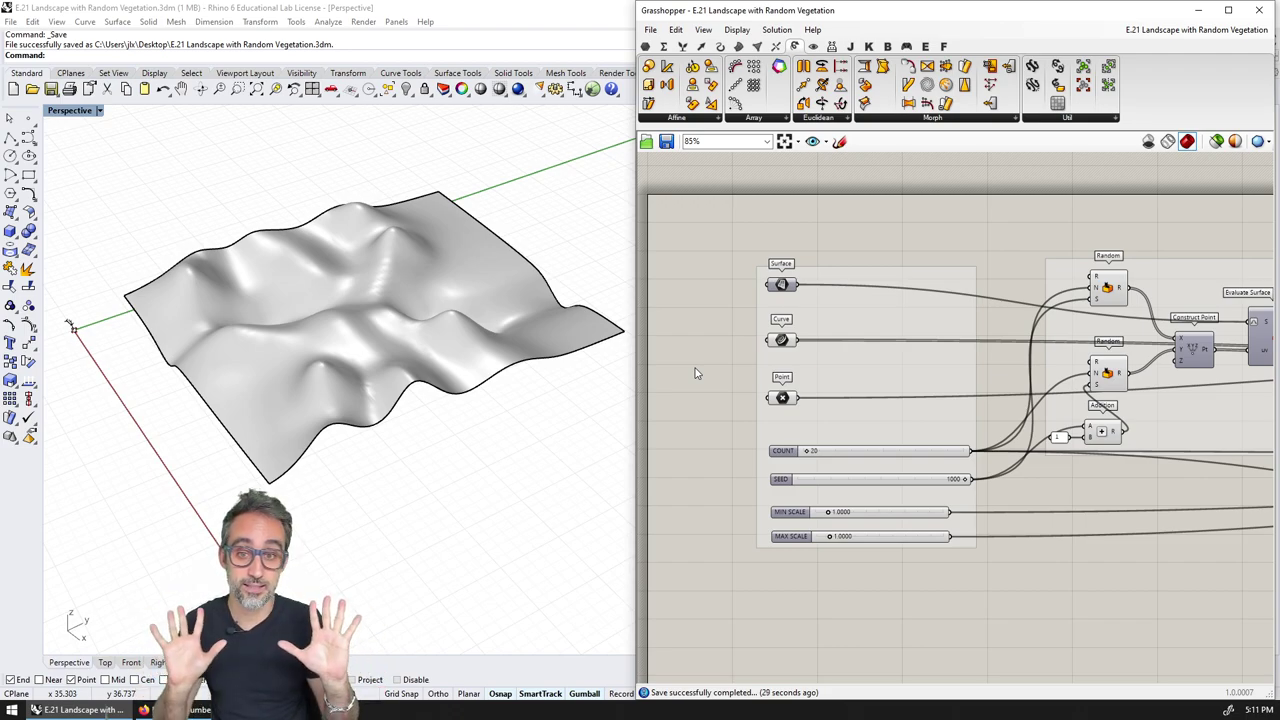
- Display the trees produced by the Scale component at the end of the definition on the landscape
right_drag(266, 329, 460, 205)
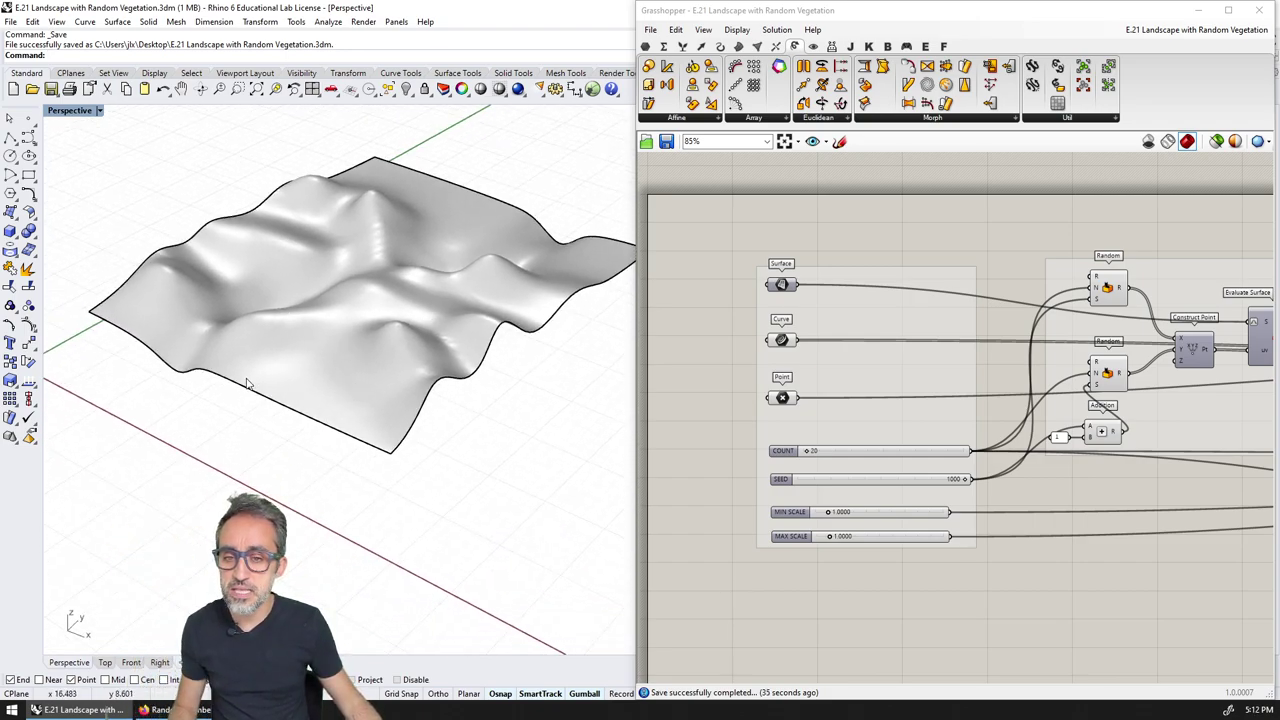
shift+right_drag(249, 383, 415, 374)
scroll(200, 374, up, 10)
right_drag(187, 344, 304, 384)
scroll(349, 359, up, 2)
right_drag(1077, 387, 890, 391)
scroll(866, 388, down, 4)
scroll(890, 391, up, 1)
scroll(1000, 385, up, 2)
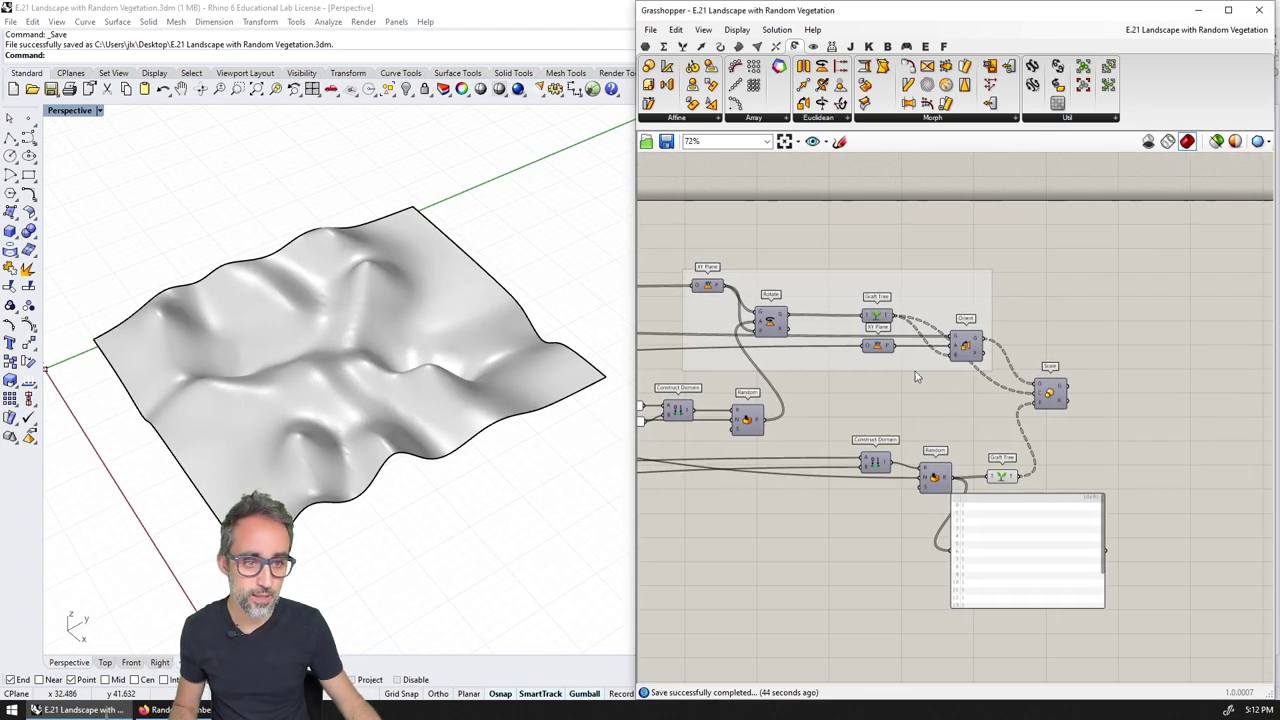
click(1045, 393)
right_drag(369, 508, 395, 450)
- Set the COUNT slider to 222 to scatter more trees across the landscape
right_drag(839, 388, 1039, 388)
scroll(730, 368, up, 5)
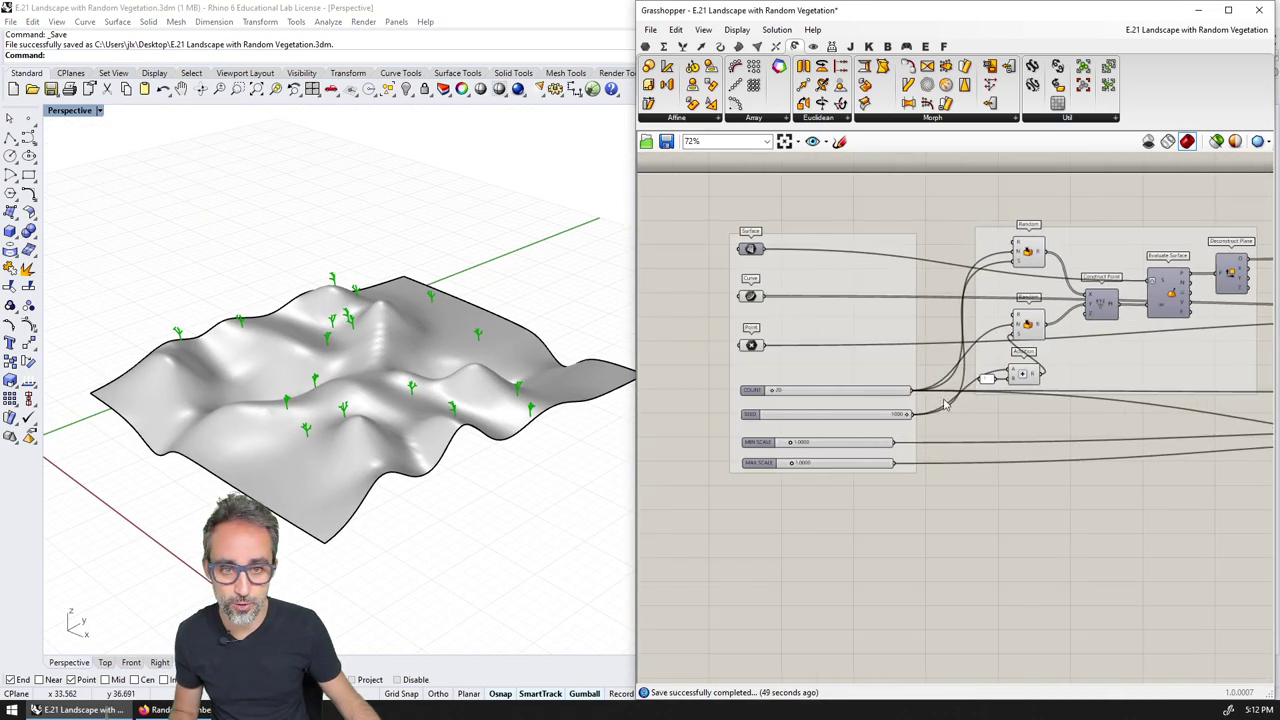
drag(727, 367, 789, 370)
right_drag(392, 448, 352, 457)
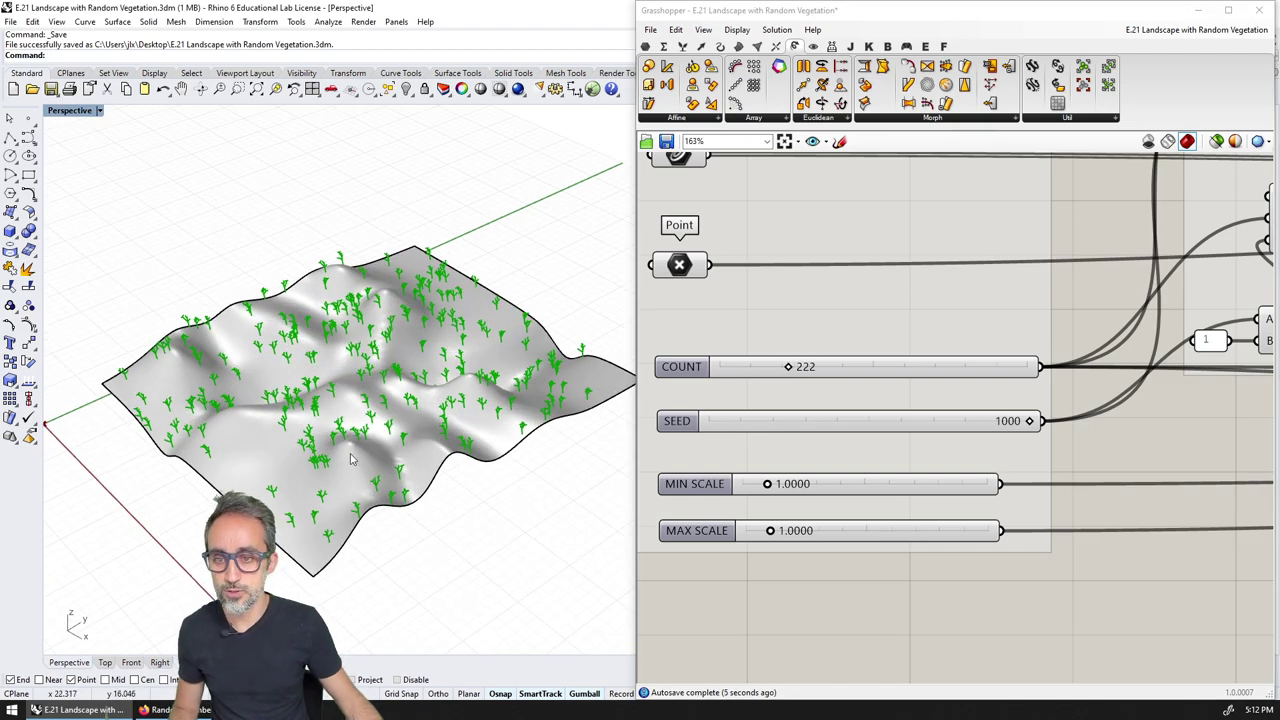
scroll(357, 457, up, 9)
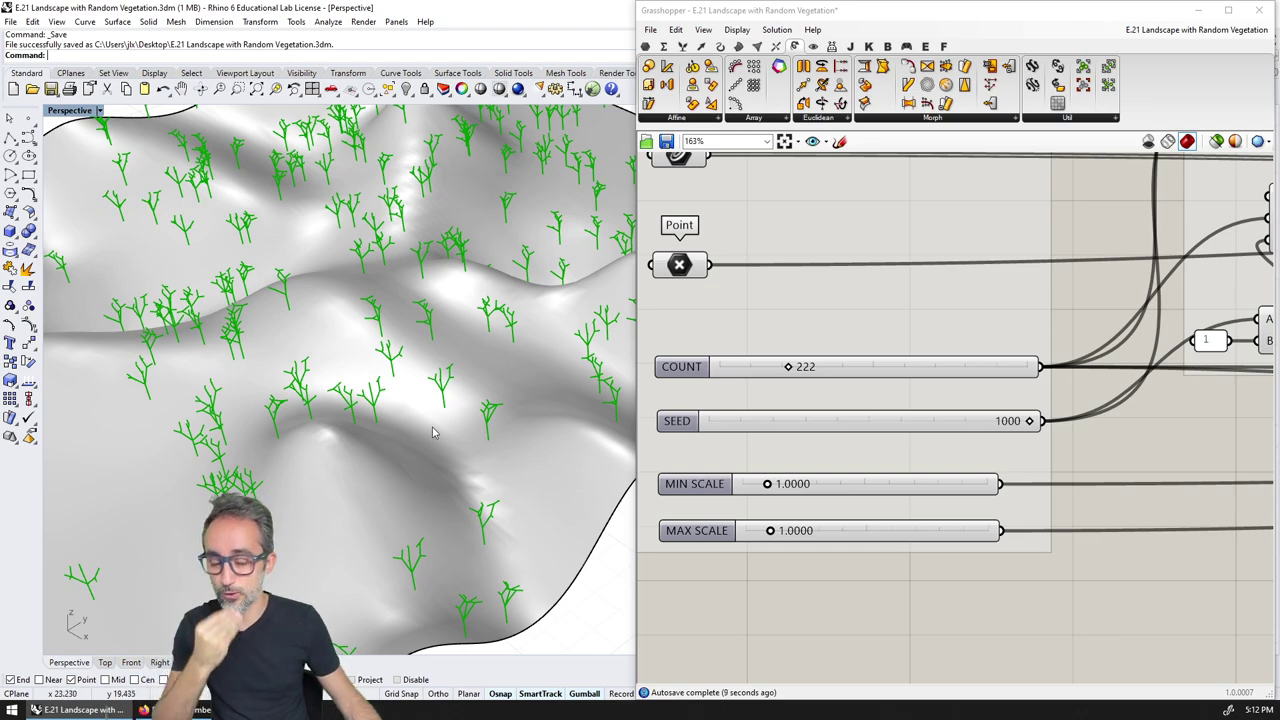
scroll(433, 425, down, 8)
right_drag(433, 422, 416, 393)
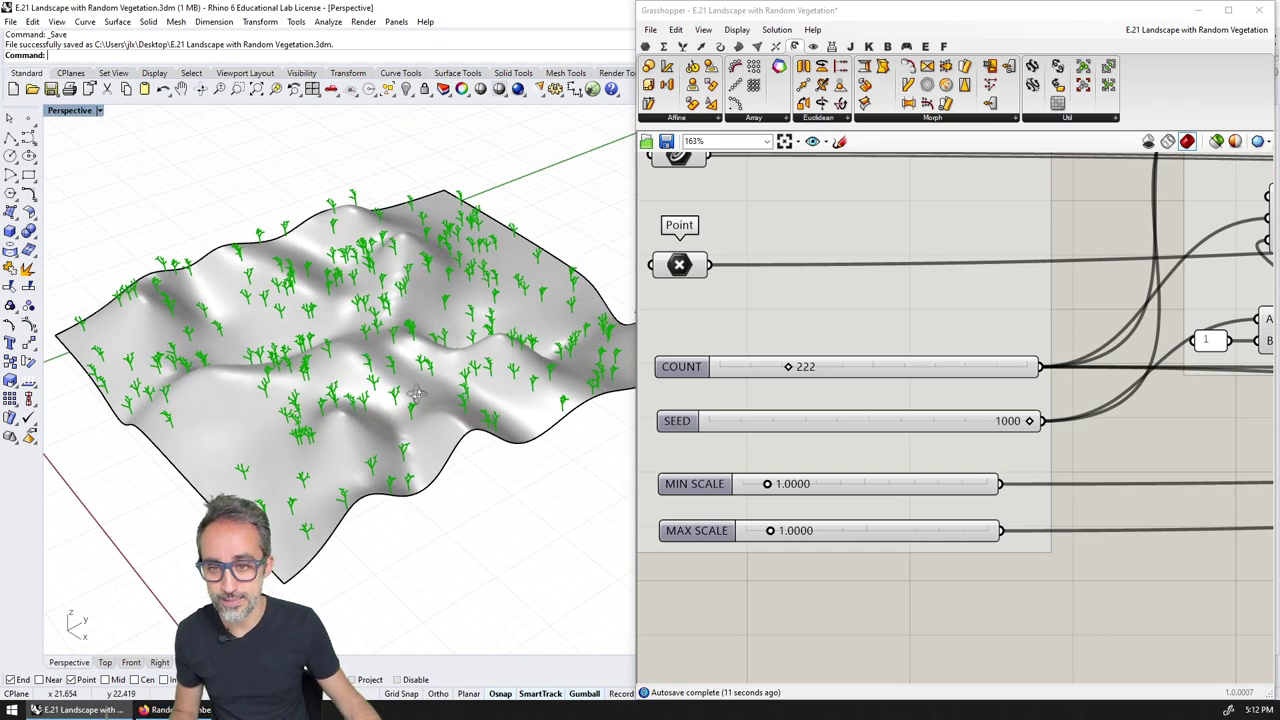
- Set the MIN SCALE slider to 0.0000 and the MAX SCALE slider to 5.4338
right_drag(762, 497, 742, 476)
drag(748, 464, 767, 466)
drag(750, 510, 814, 511)
drag(767, 465, 690, 478)
drag(811, 511, 859, 509)
drag(722, 466, 718, 467)
mouse_move(481, 486)
right_down()
mouse_move(463, 426)
mouse_move(523, 417)
mouse_move(481, 470)
right_up()
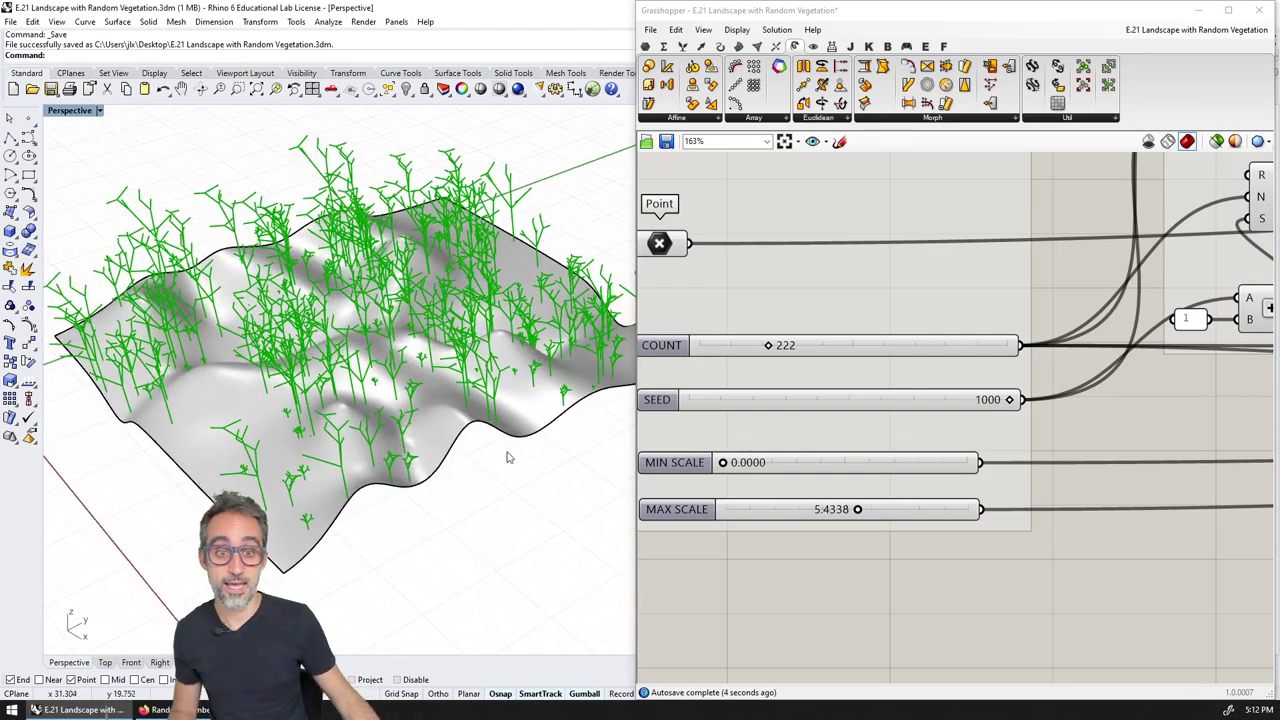
- Show all hidden objects in Rhino and switch the Perspective viewport to Rendered display
text(Show)
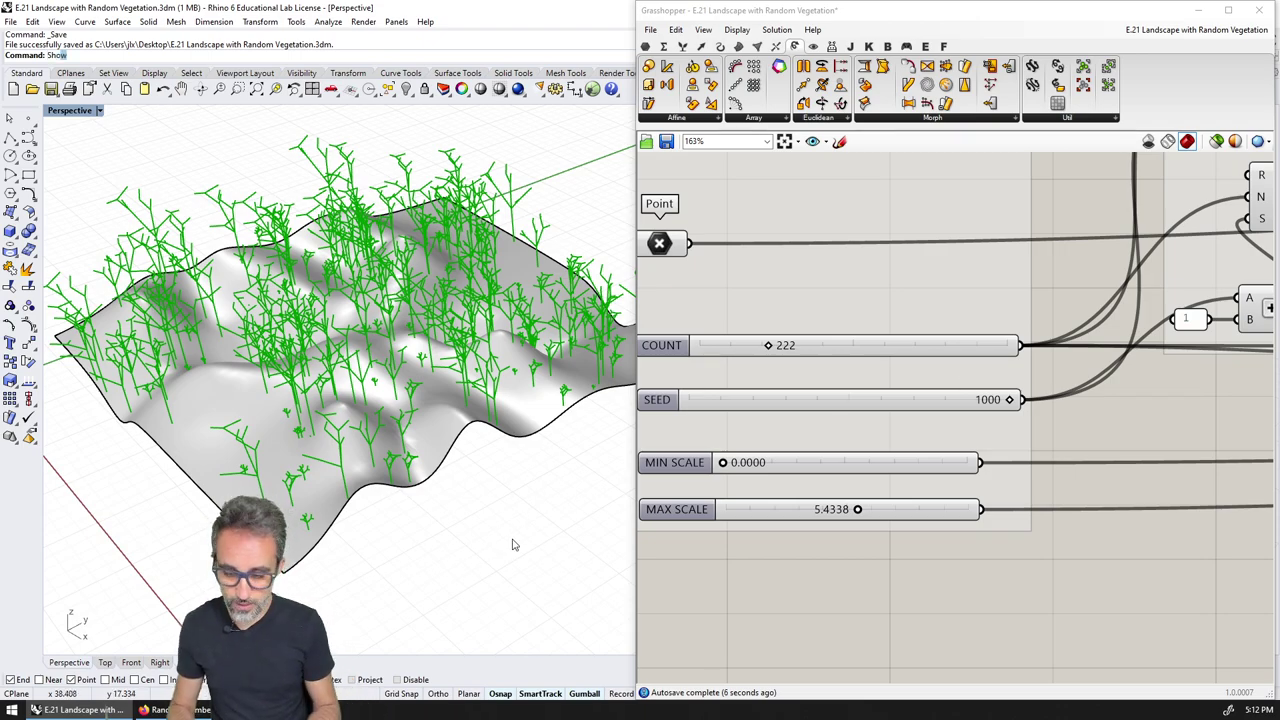
key(Return)
click(84, 112)
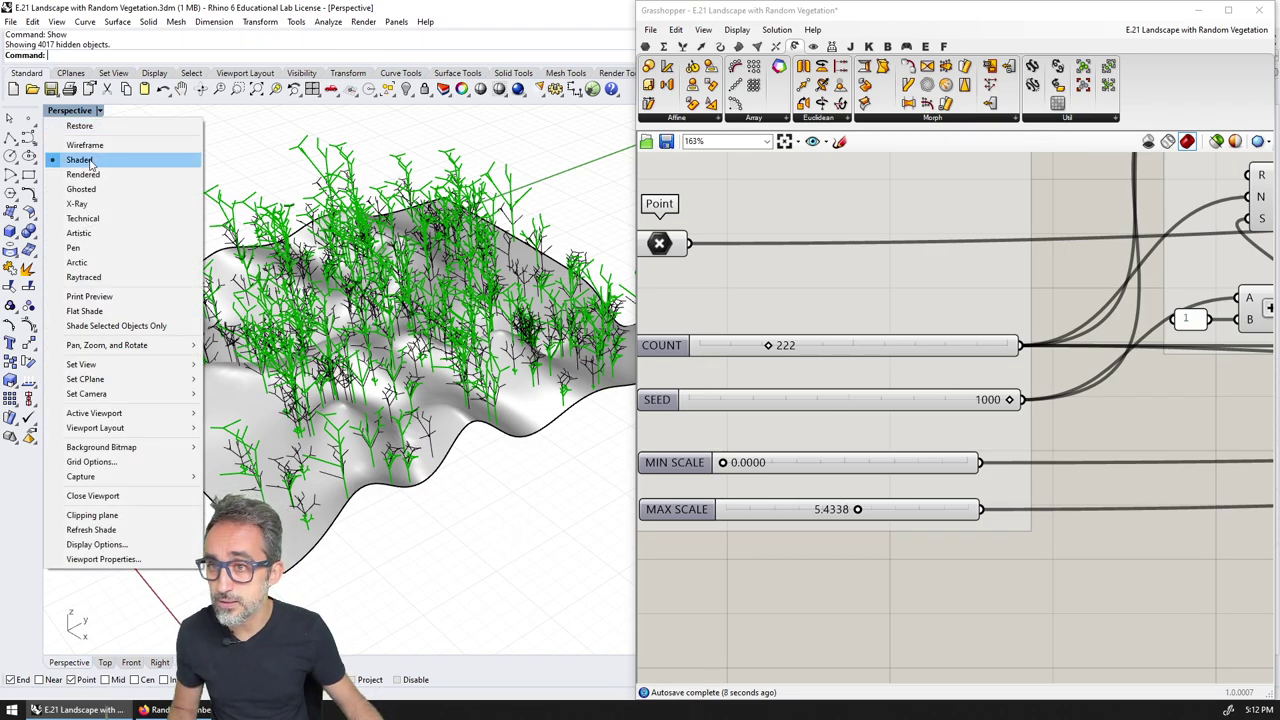
click(83, 174)
click(1259, 10)
right_drag(100, 360, 152, 368)
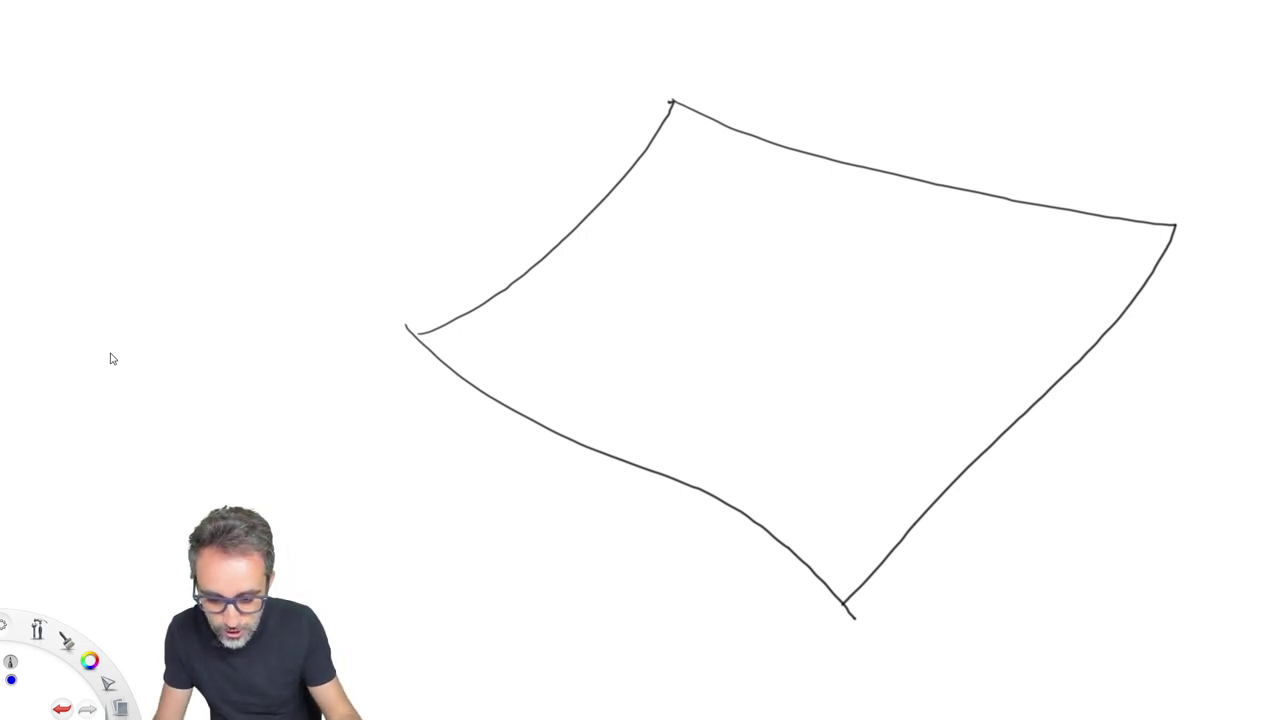
mouse_move(256, 297)
mouse_down()
mouse_move(256, 373)
mouse_move(257, 334)
mouse_up()
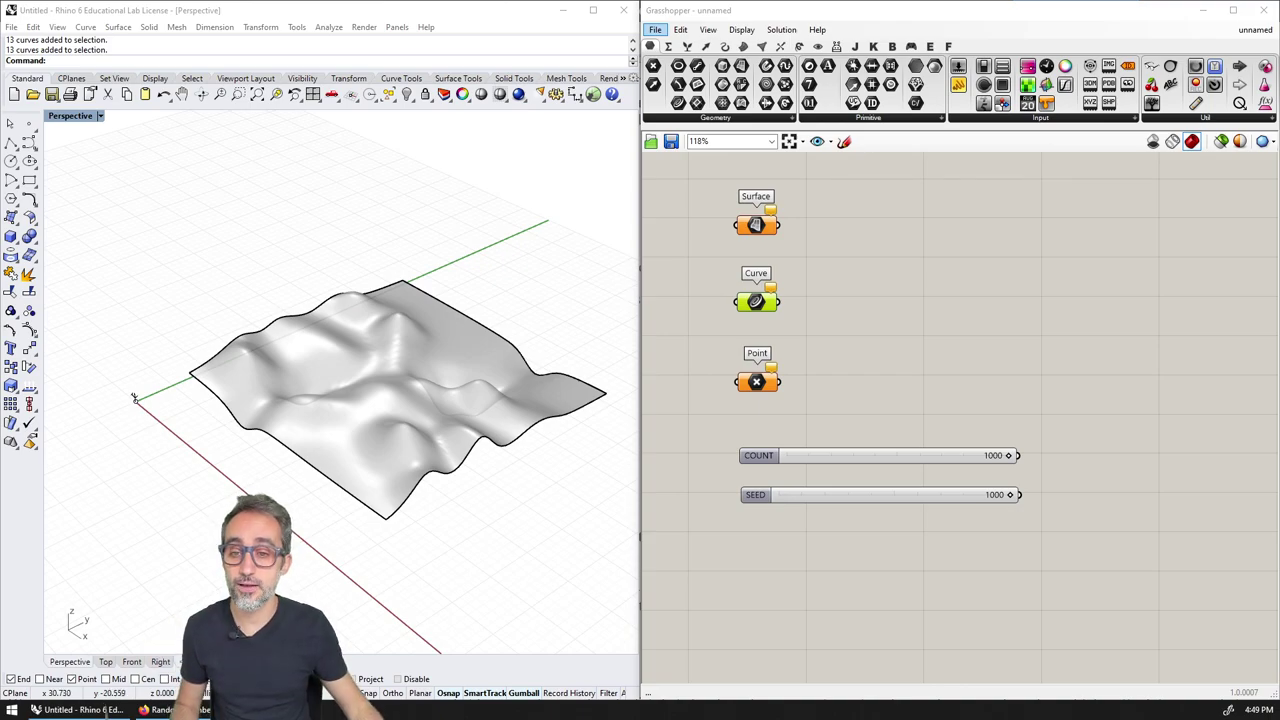
- Reference the landscape as the single surface of the Surface parameter
right_drag(494, 480, 435, 467)
mouse_move(70, 402)
shift+right_down()
mouse_move(229, 434)
mouse_move(326, 360)
mouse_move(286, 400)
mouse_move(400, 377)
mouse_move(310, 409)
mouse_move(354, 429)
mouse_move(323, 449)
mouse_move(396, 438)
mouse_move(337, 437)
mouse_move(366, 451)
mouse_move(281, 438)
mouse_move(387, 464)
mouse_move(272, 400)
mouse_move(294, 440)
mouse_move(232, 441)
shift+right_up()
scroll(210, 370, up, 10)
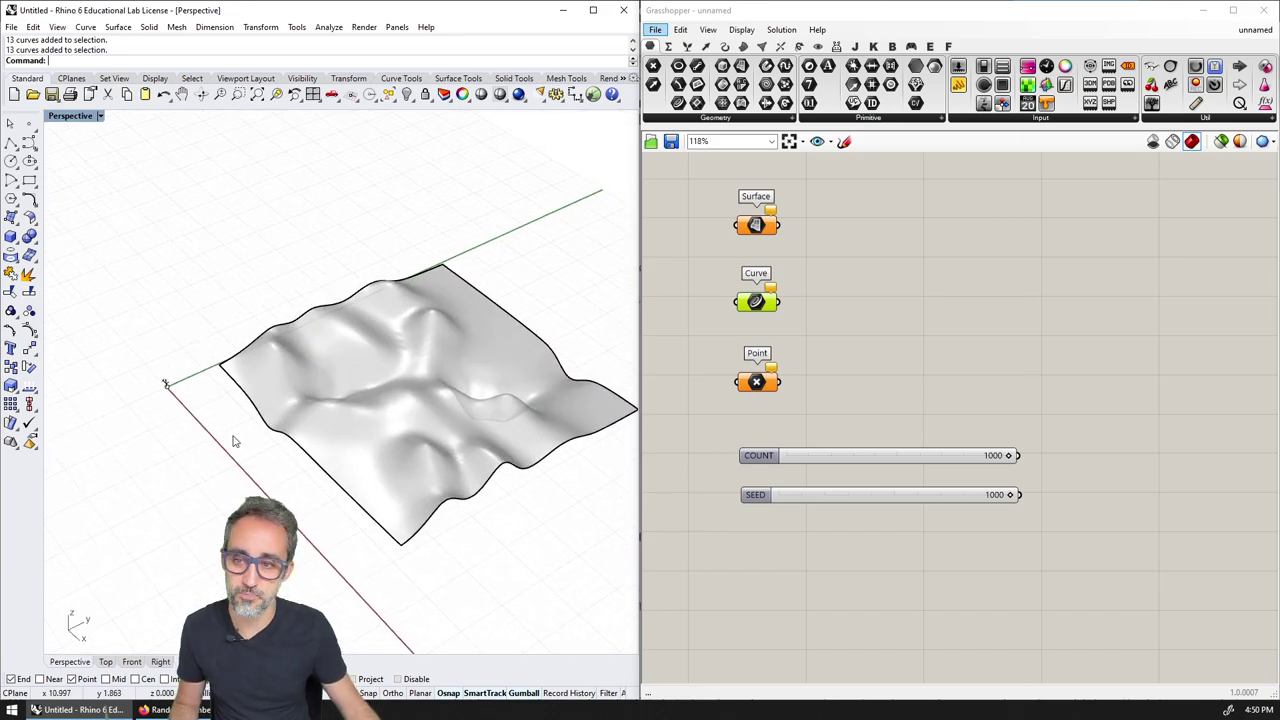
right_click(765, 228)
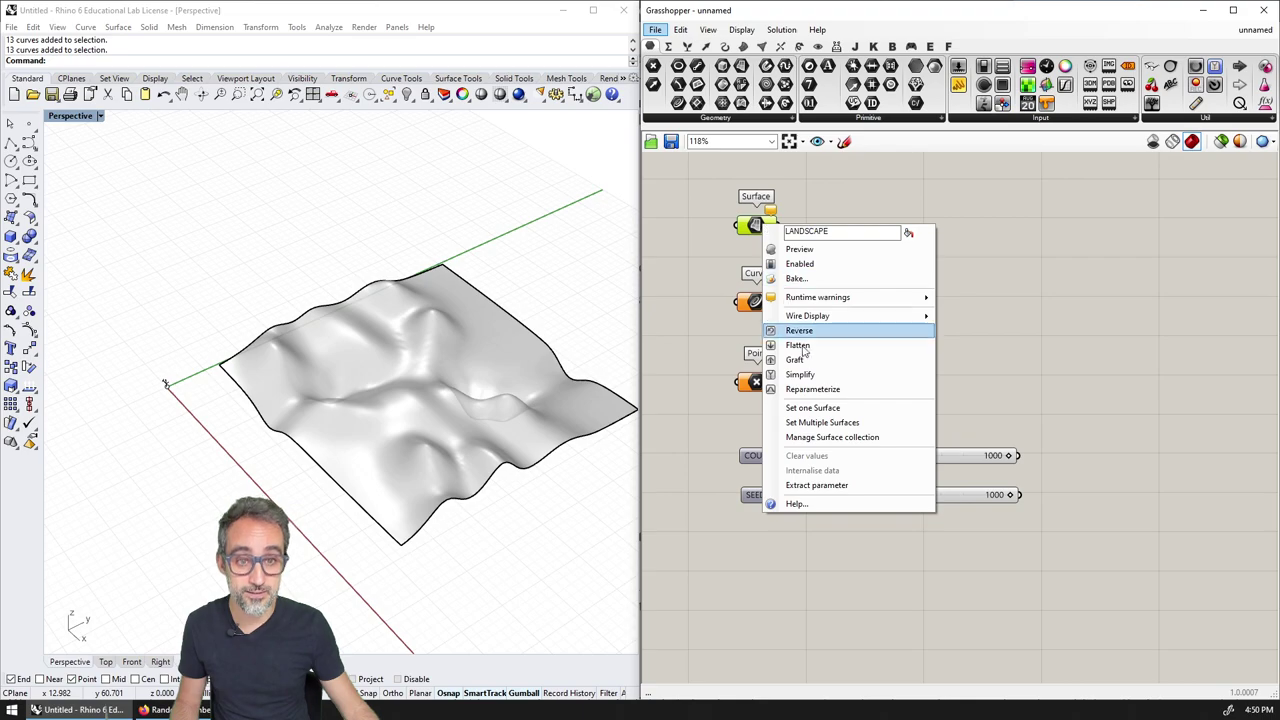
click(813, 408)
click(415, 361)
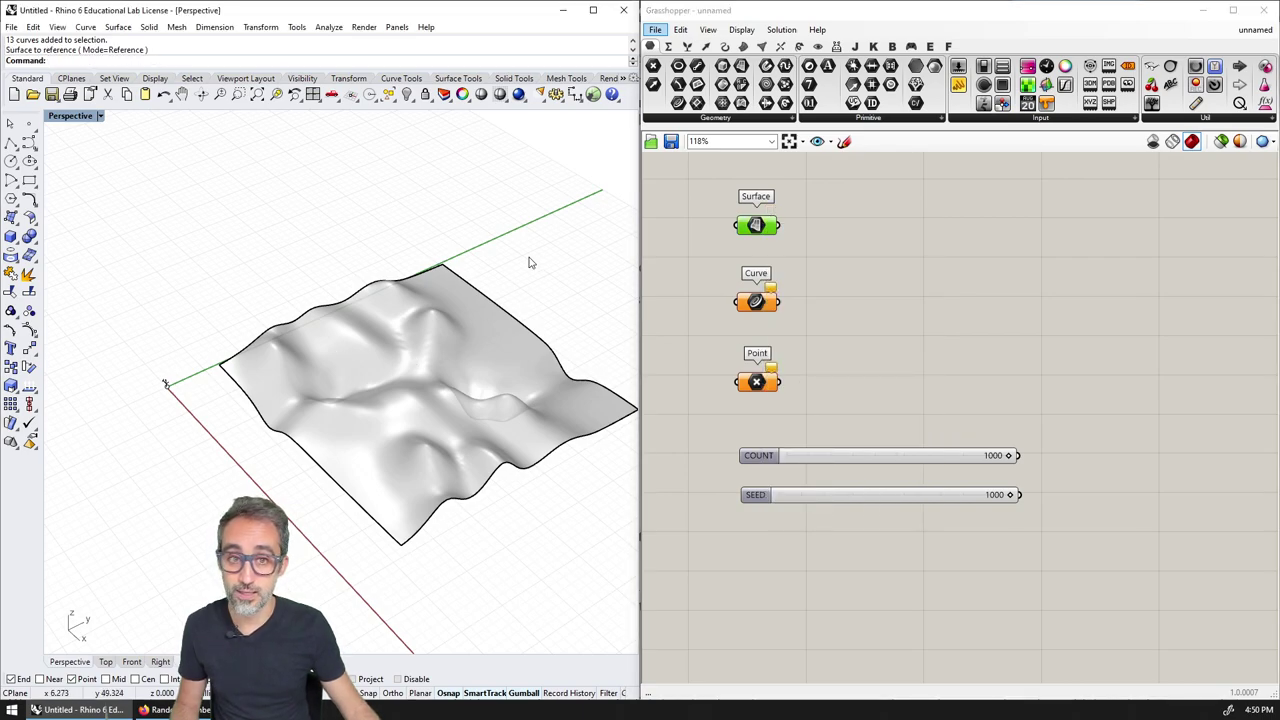
- Reference all the tree's lines at the origin as multiple curves in the Curve parameter
click(756, 301)
right_click(756, 302)
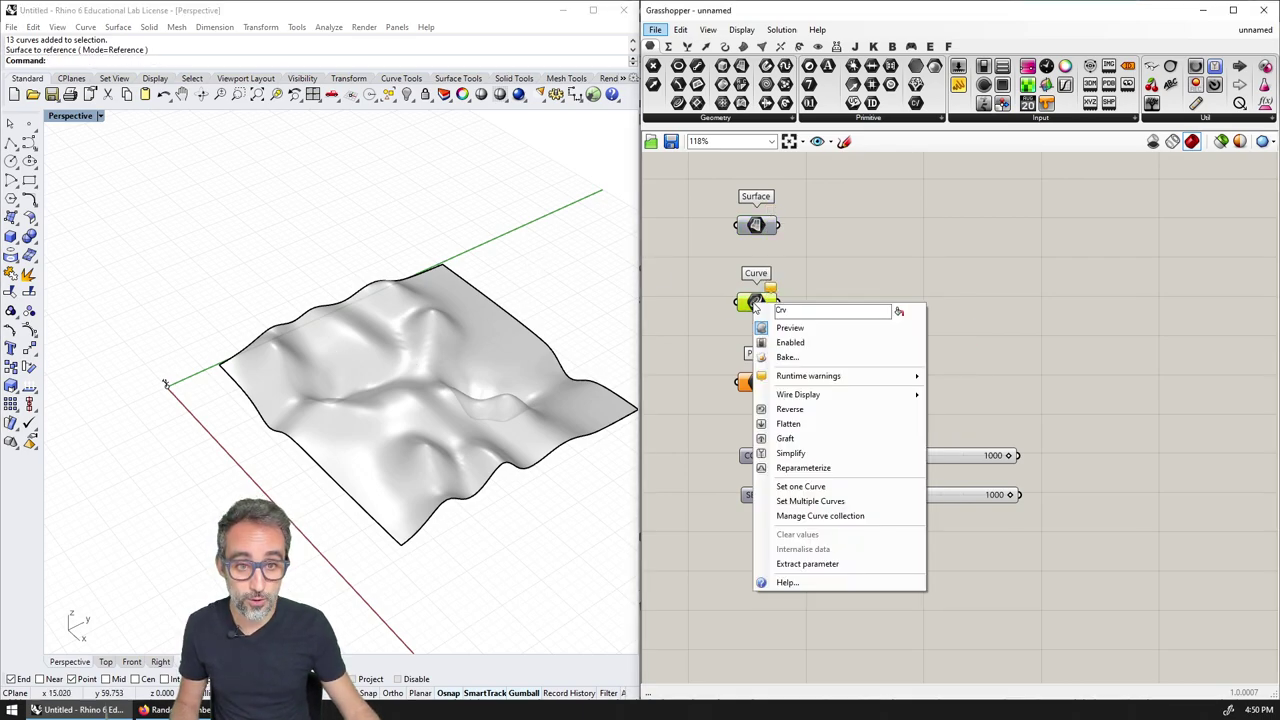
click(812, 501)
drag(148, 348, 193, 413)
key(Return)
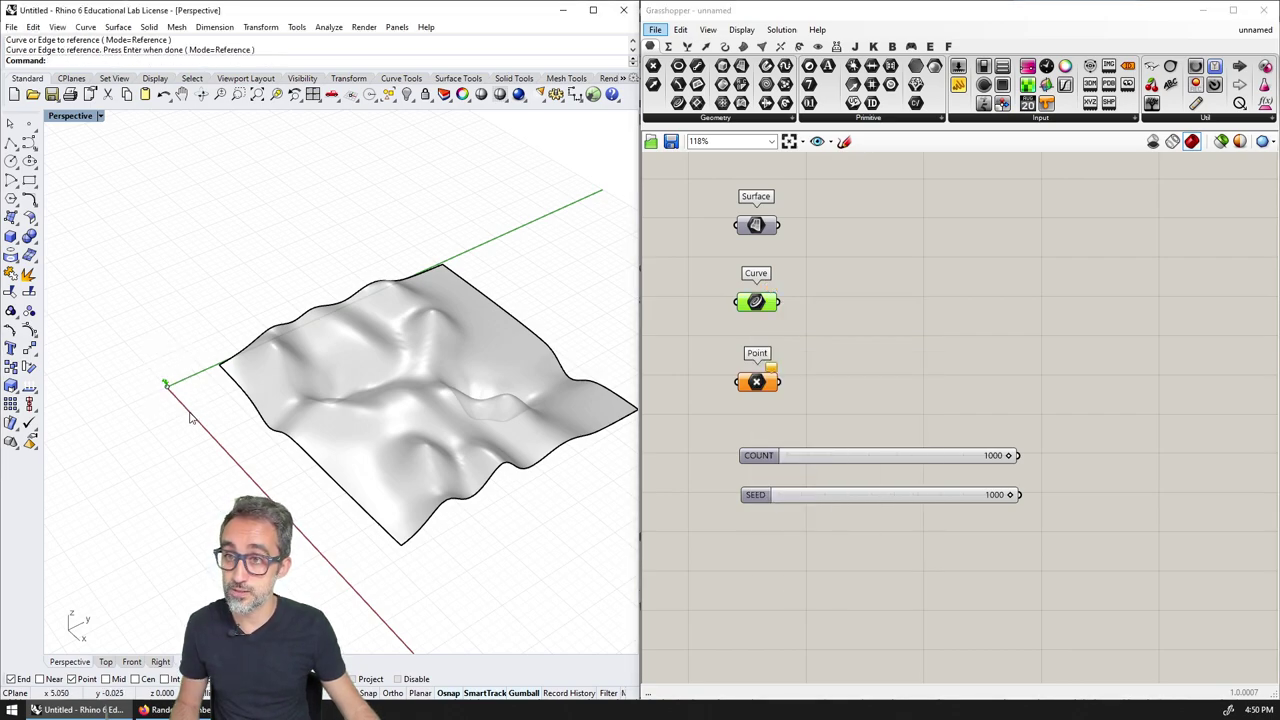
- Add a panel, connect it to the Curve parameter's output and enlarge it to list all the referenced curves
drag(958, 84, 906, 284)
drag(781, 301, 843, 284)
drag(964, 319, 1061, 430)
drag(986, 379, 984, 345)
- Reference the point at the base of the tree in the Point parameter
right_click(758, 381)
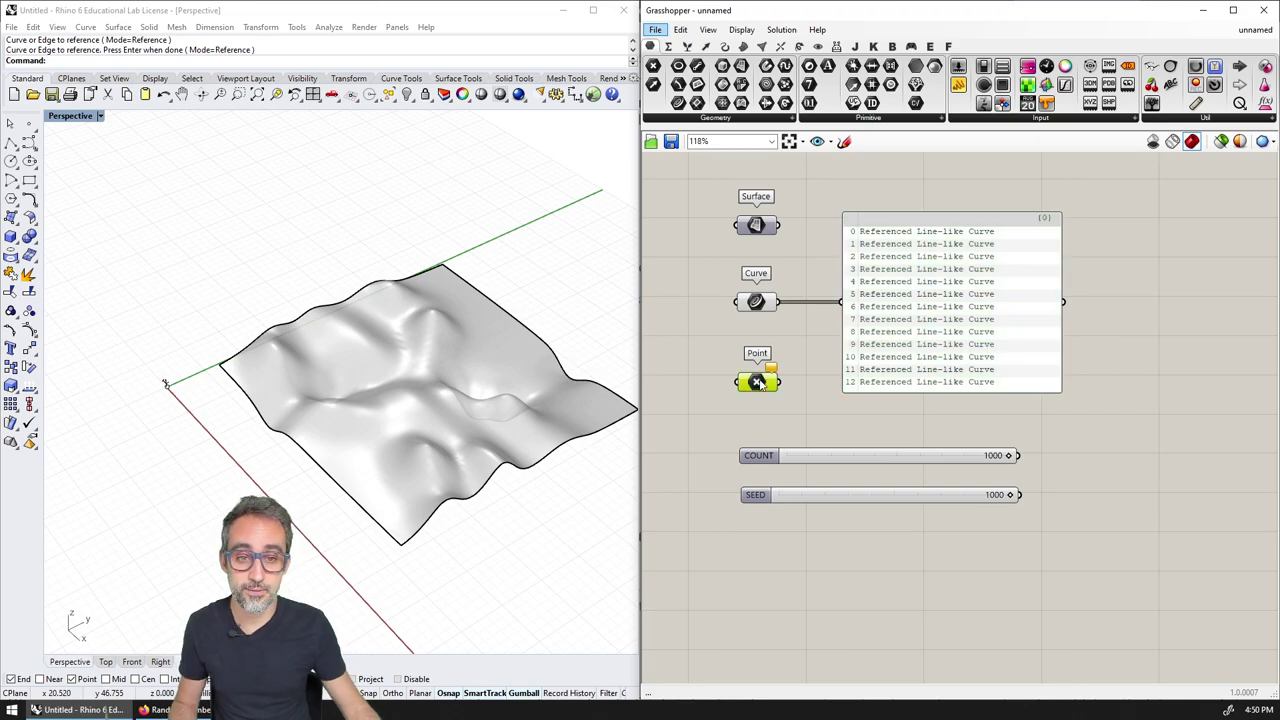
click(806, 564)
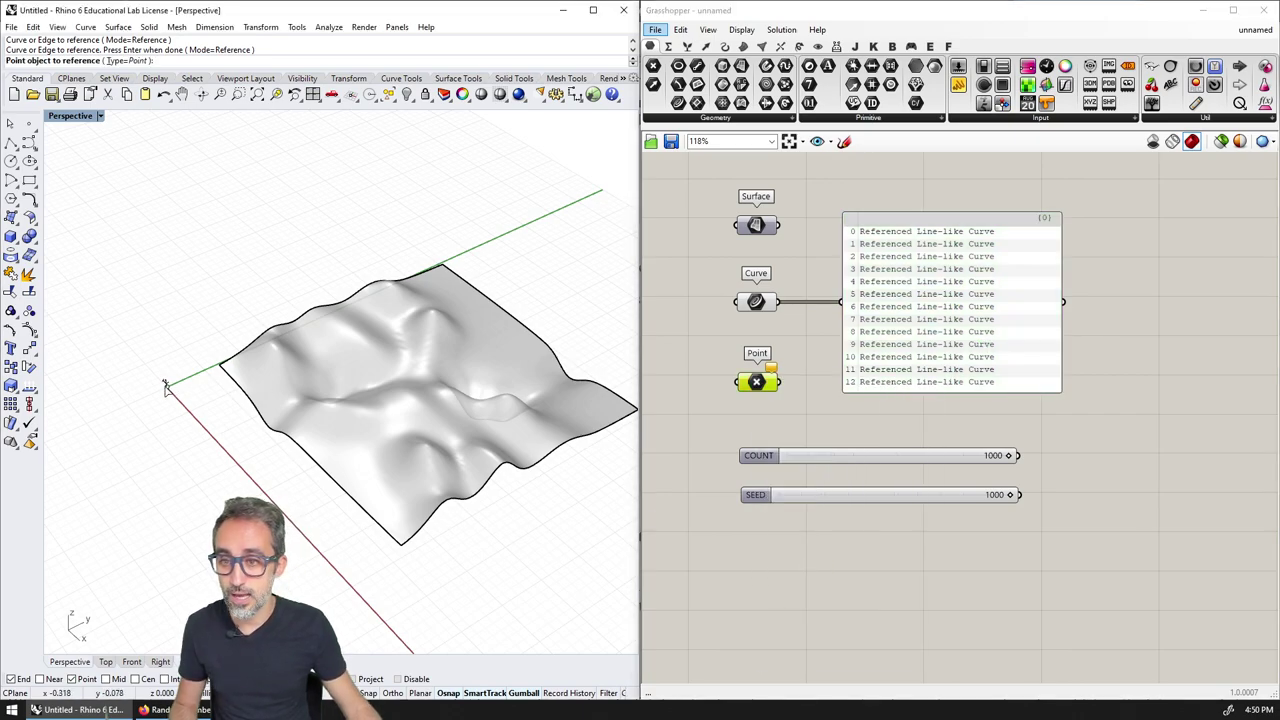
scroll(160, 375, up, 2)
scroll(160, 372, up, 2)
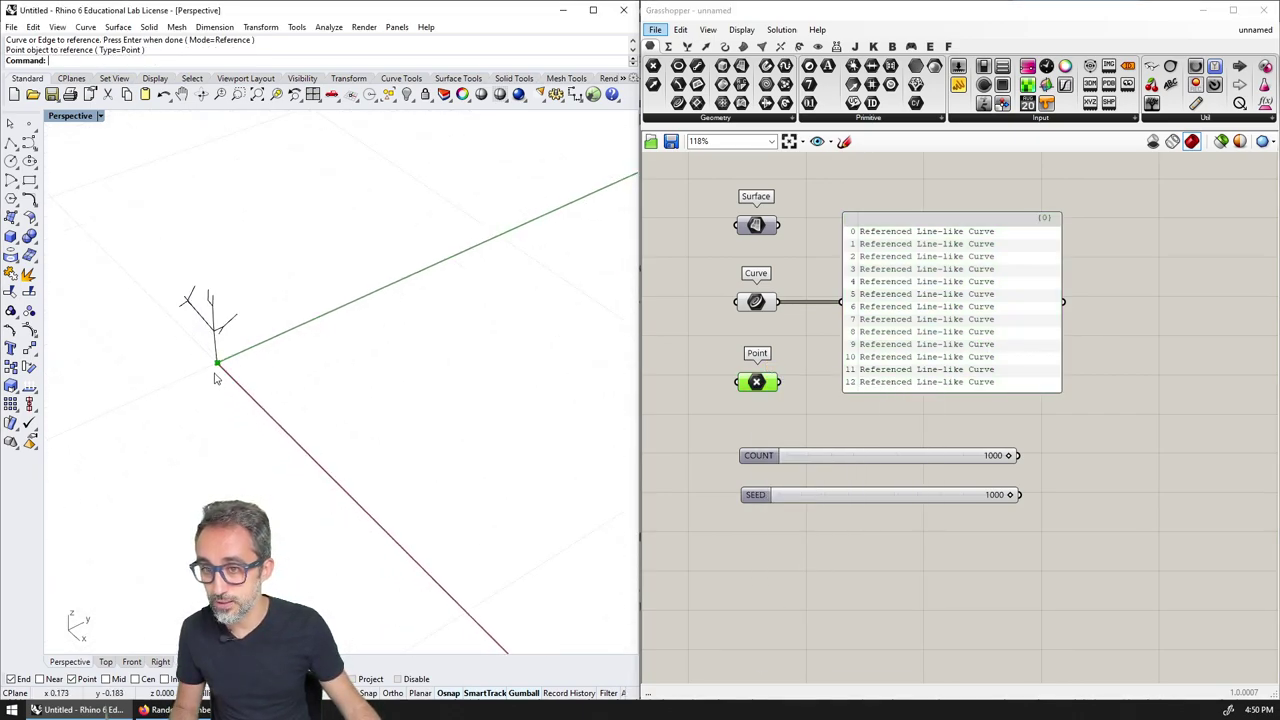
scroll(208, 378, up, 1)
scroll(228, 370, down, 1)
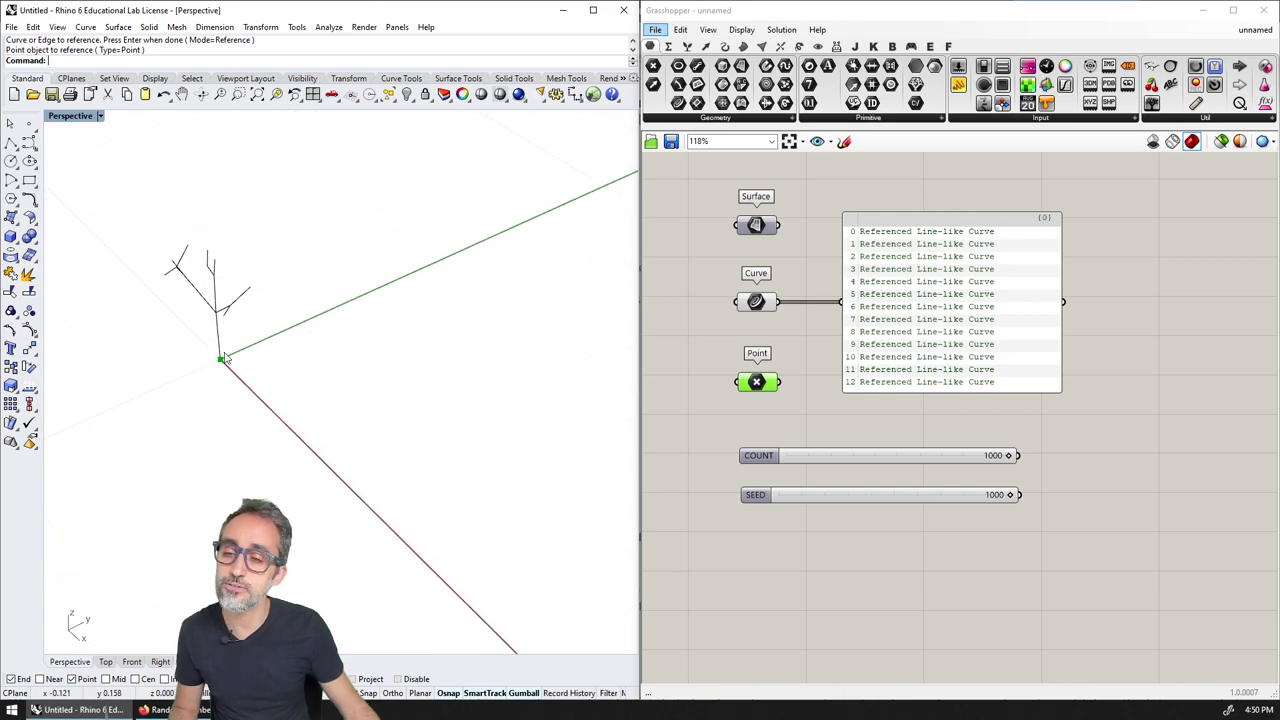
scroll(193, 352, down, 2)
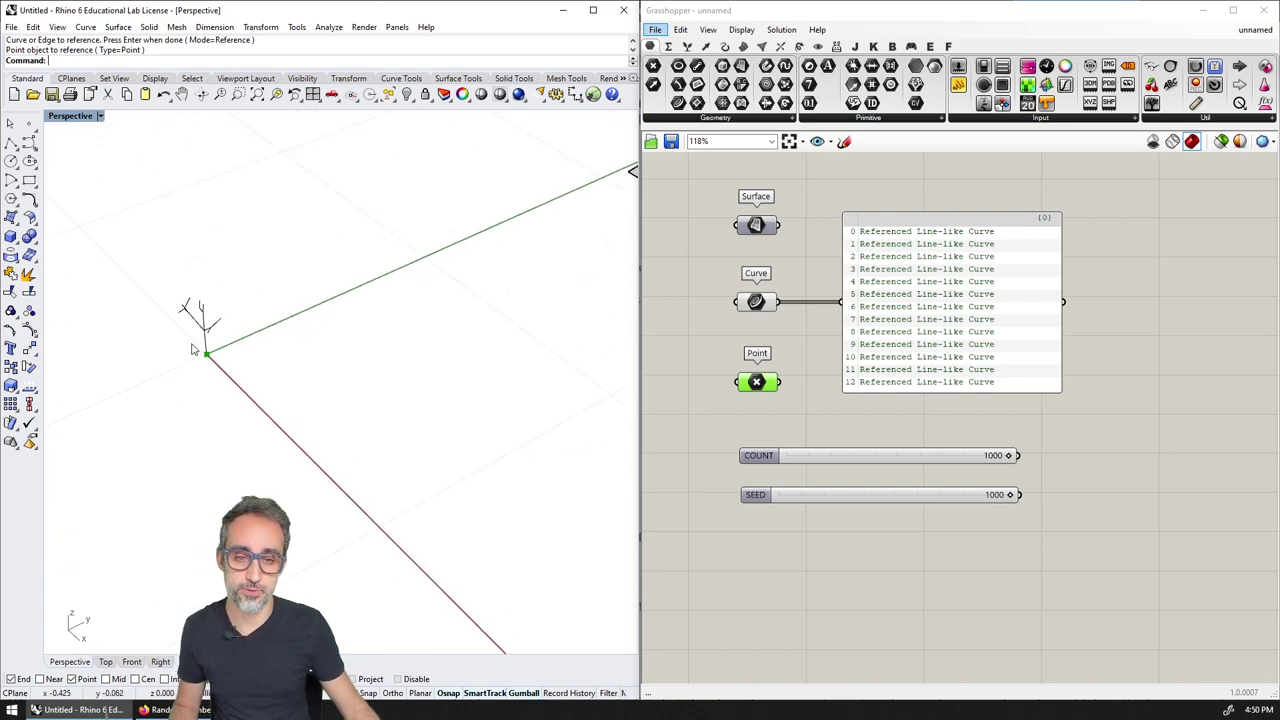
- Set the COUNT slider to 165
click(958, 345)
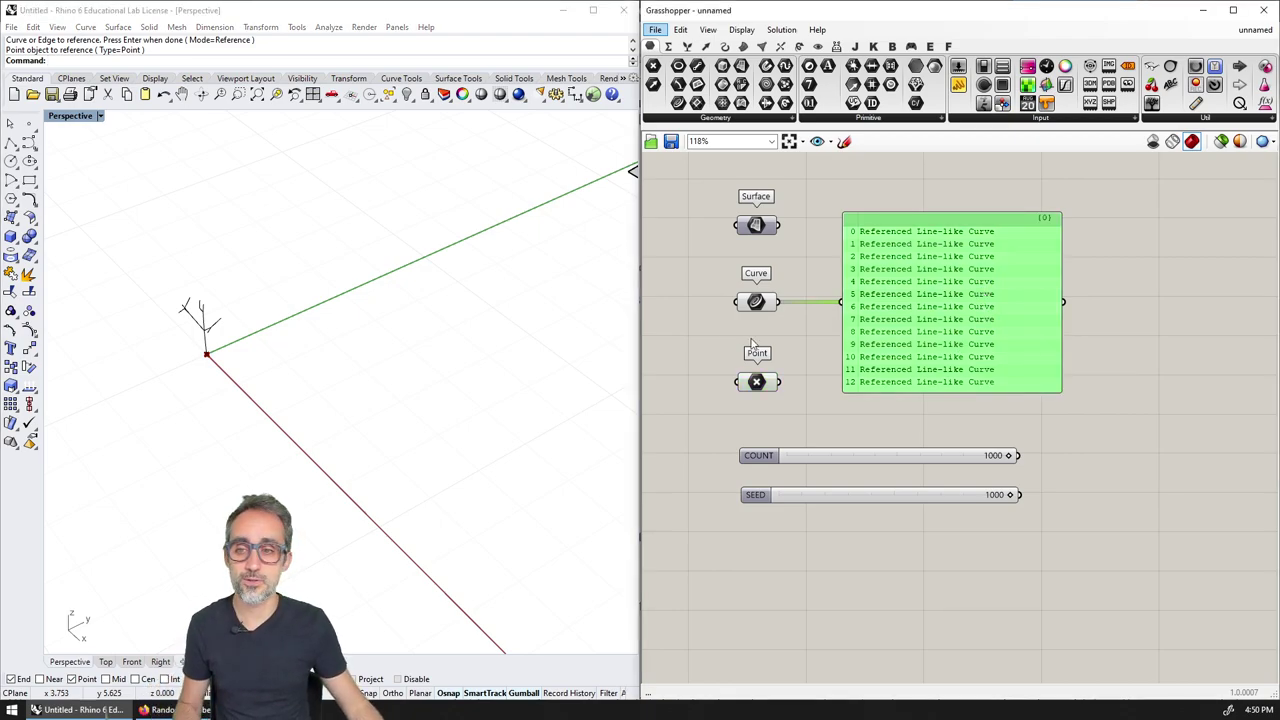
scroll(563, 346, down, 9)
scroll(363, 346, down, 7)
shift+right_drag(563, 346, 249, 362)
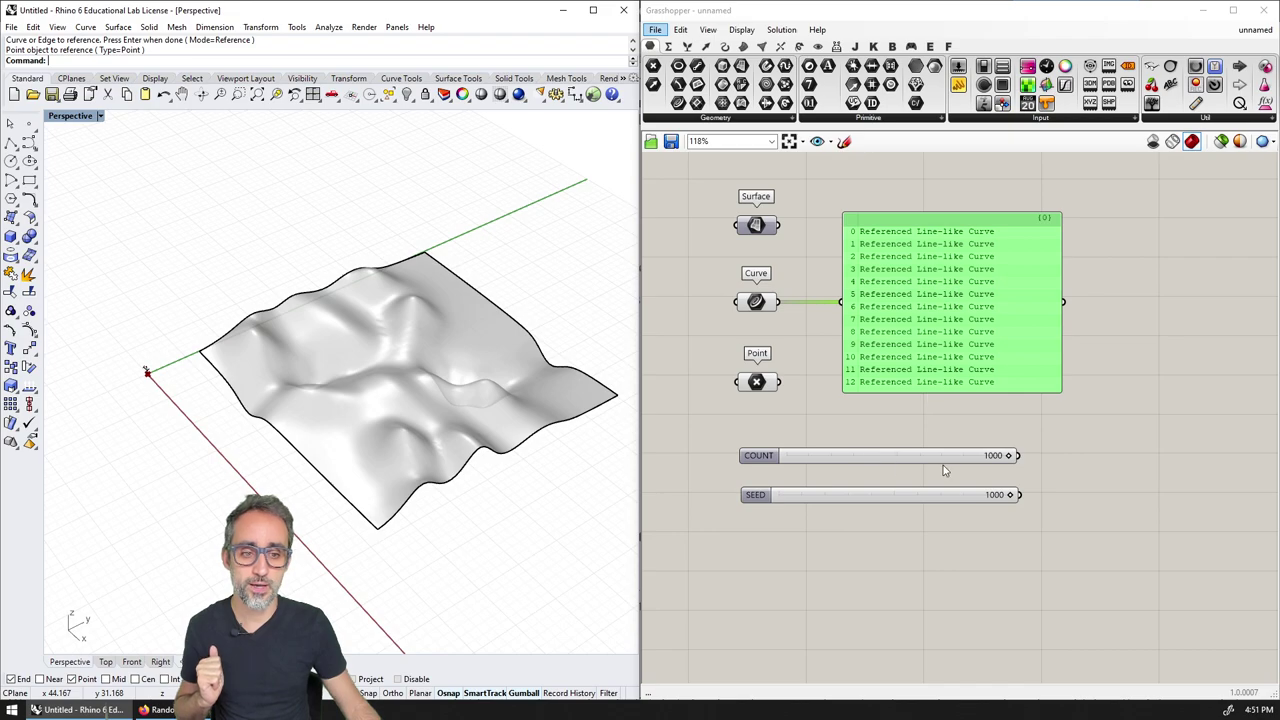
drag(1008, 455, 820, 478)
scroll(824, 463, up, 2)
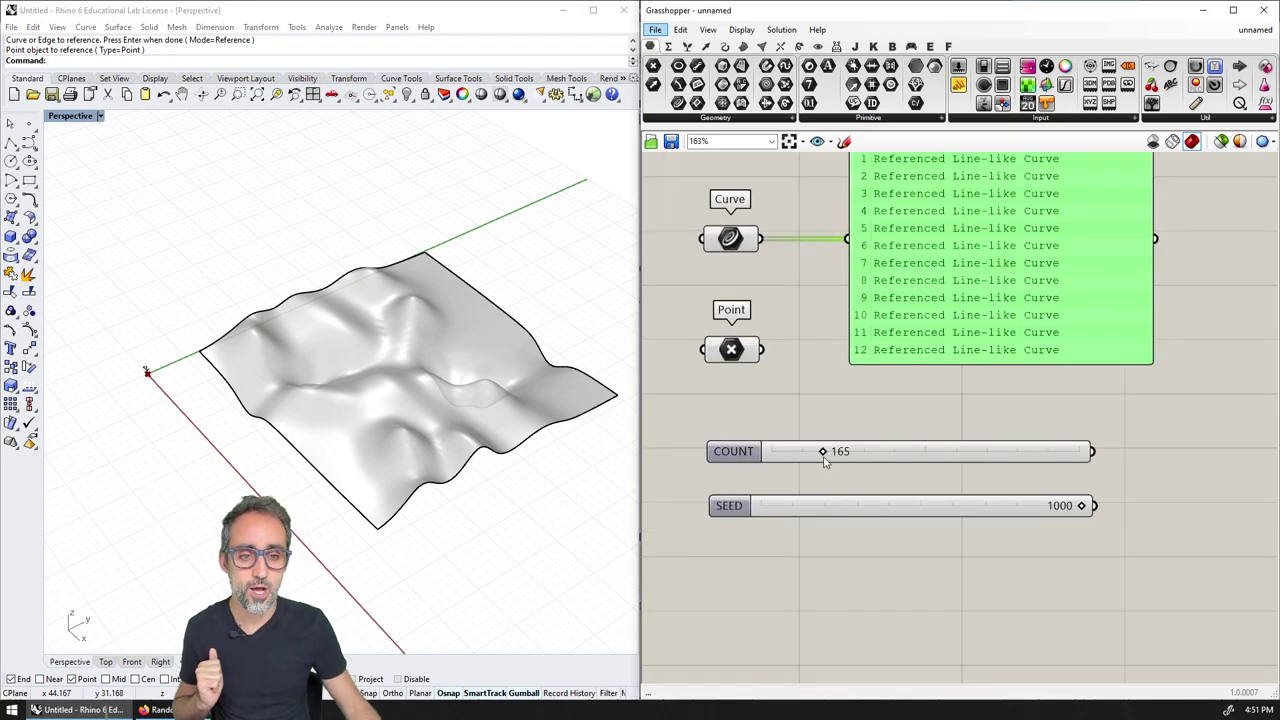
scroll(834, 460, down, 1)
right_drag(837, 471, 805, 518)
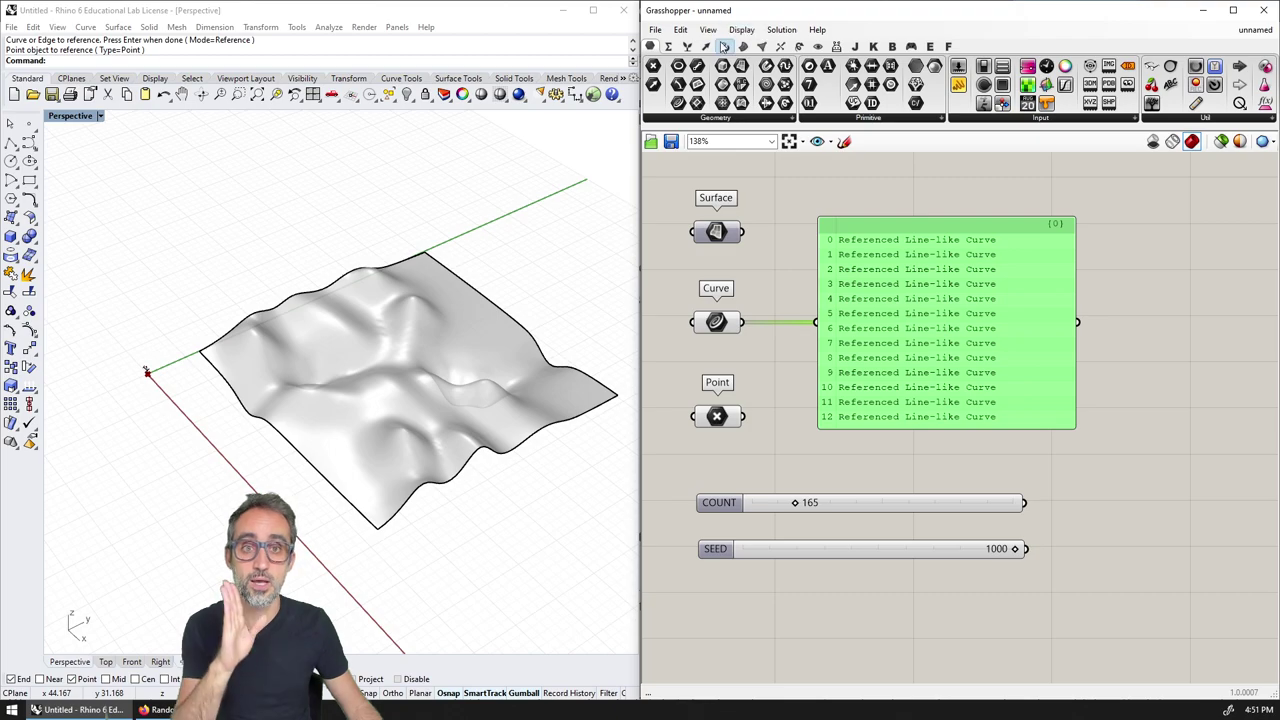
- Add a Random component from the Sequence group and place it beyond the curve list panel
click(688, 47)
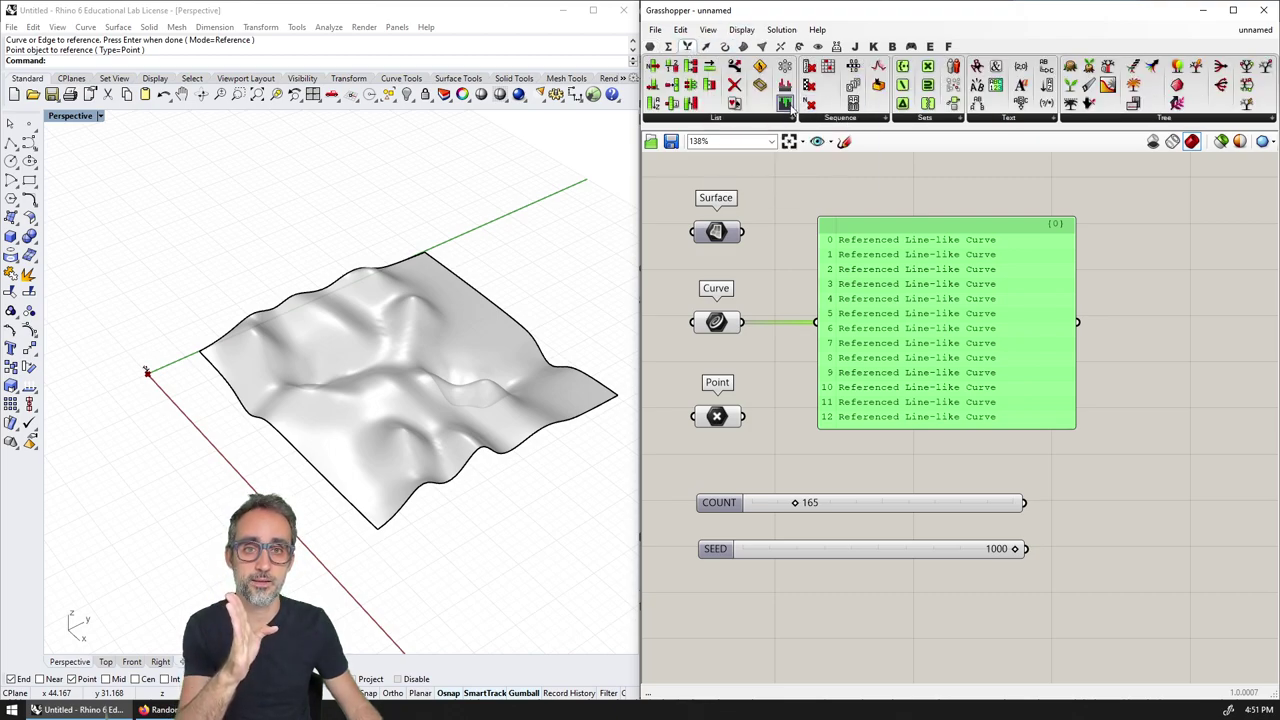
click(850, 118)
click(836, 379)
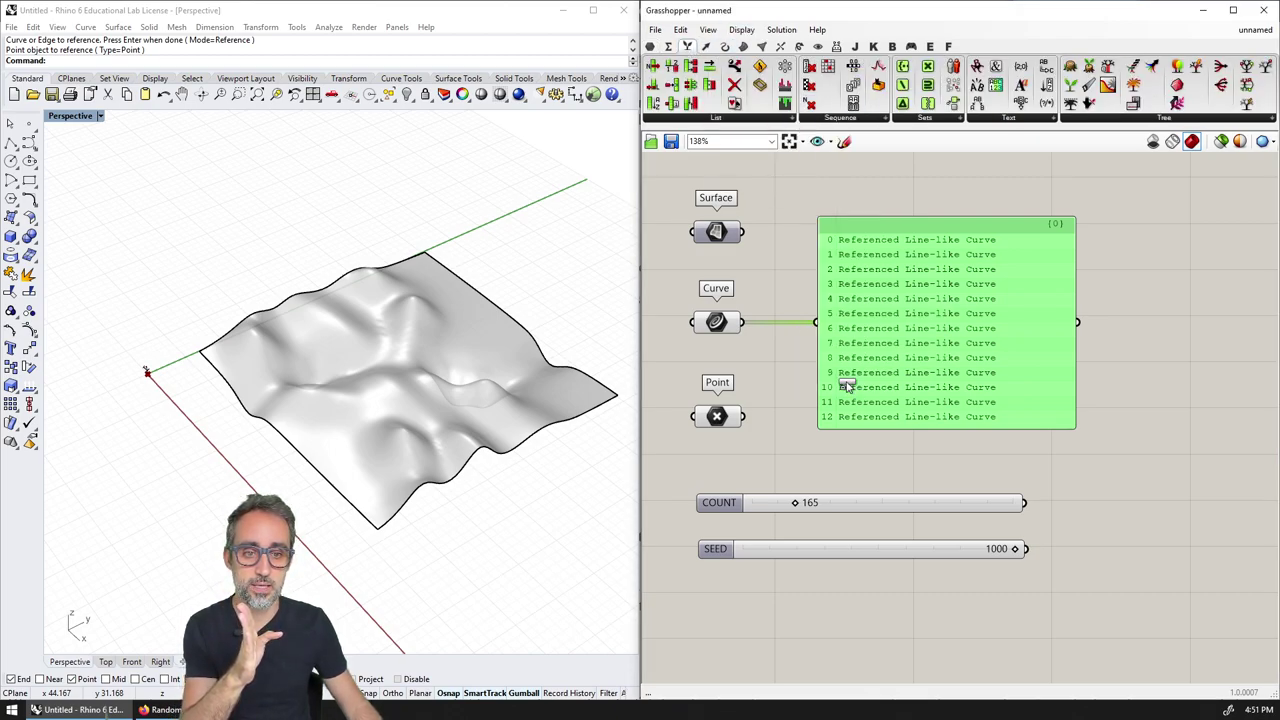
click(1178, 248)
right_drag(1181, 263, 1033, 269)
drag(1031, 266, 1101, 258)
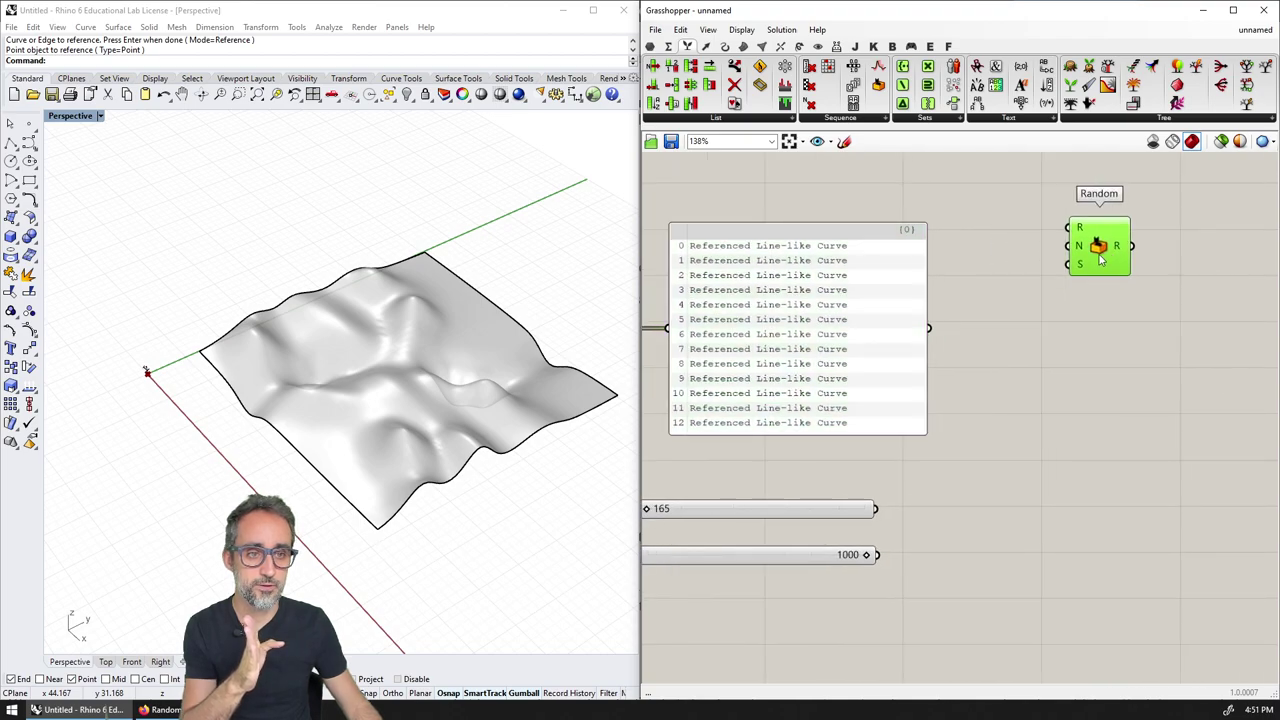
- Connect the COUNT slider to the Random component's N input and the SEED slider to its S input
mouse_move(1083, 229)
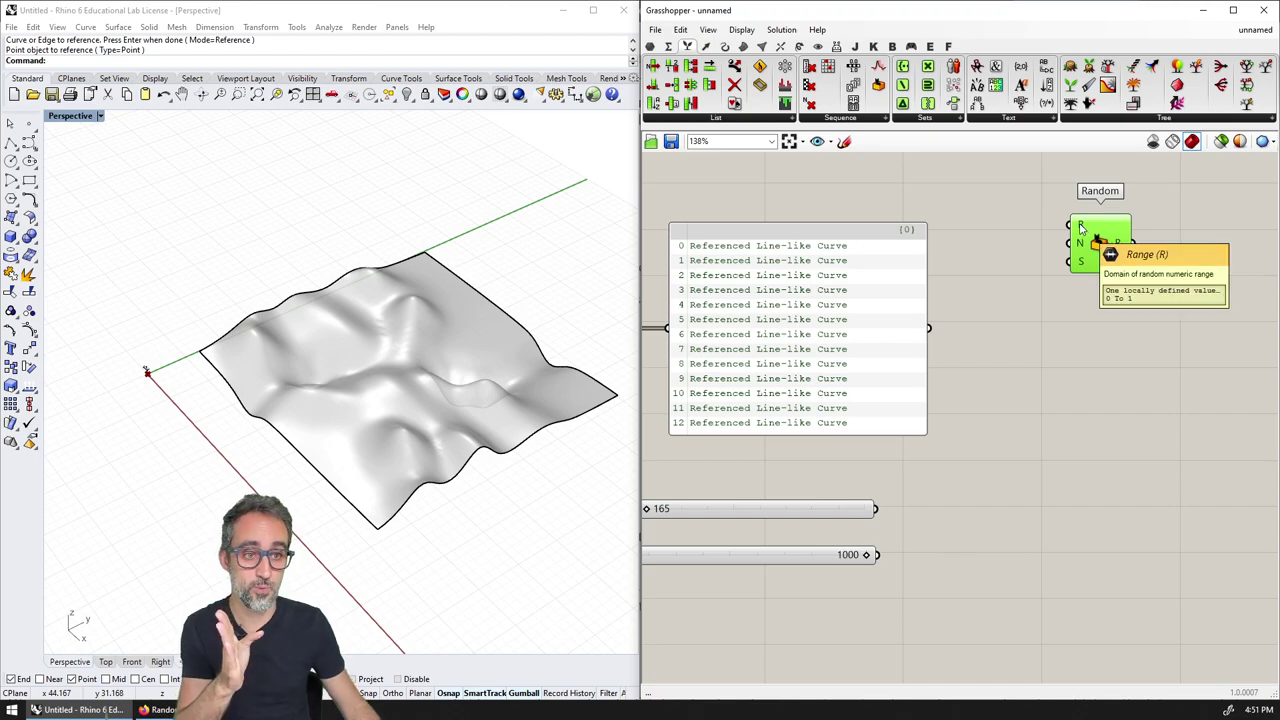
scroll(1022, 347, down, 2)
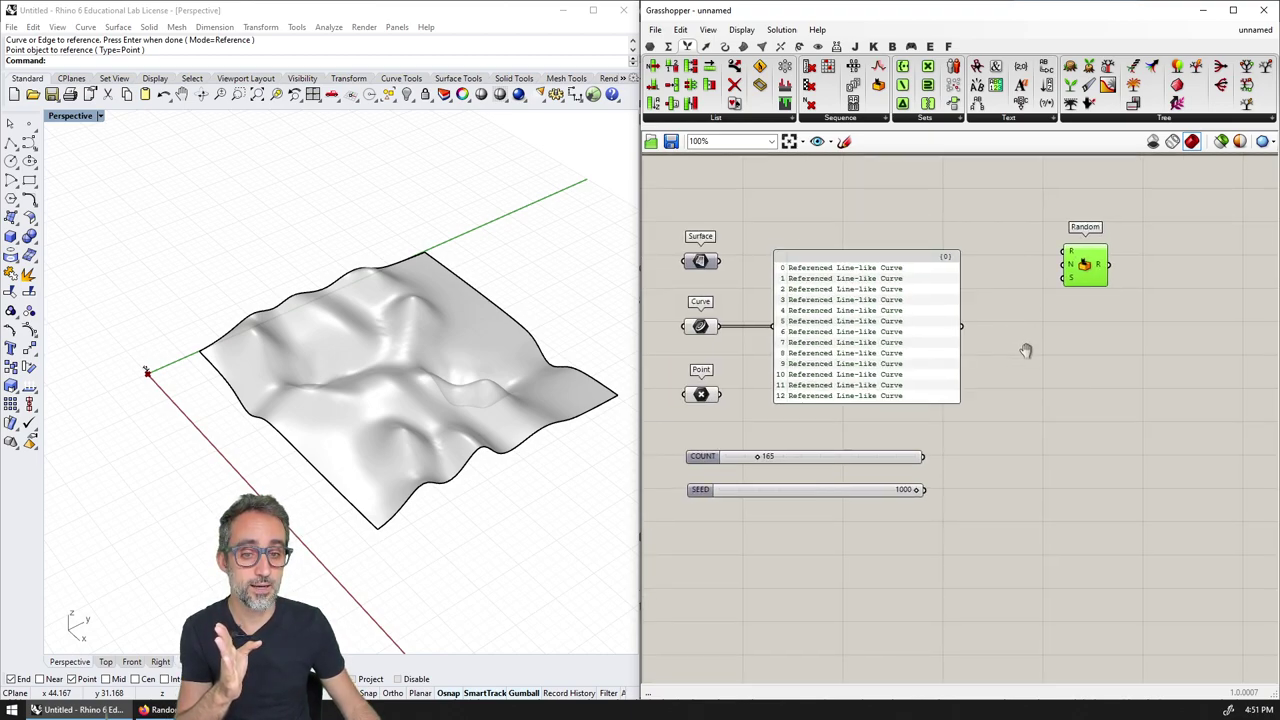
scroll(1022, 347, up, 1)
drag(952, 496, 1117, 271)
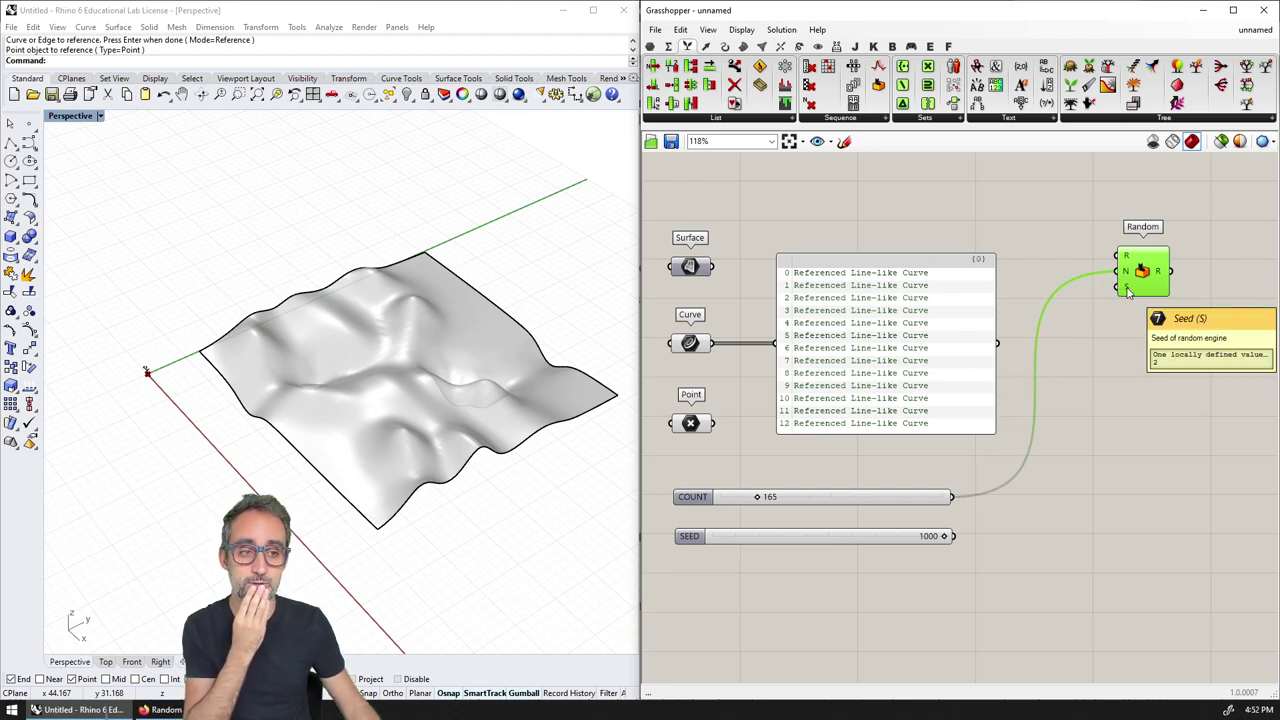
drag(953, 536, 1117, 287)
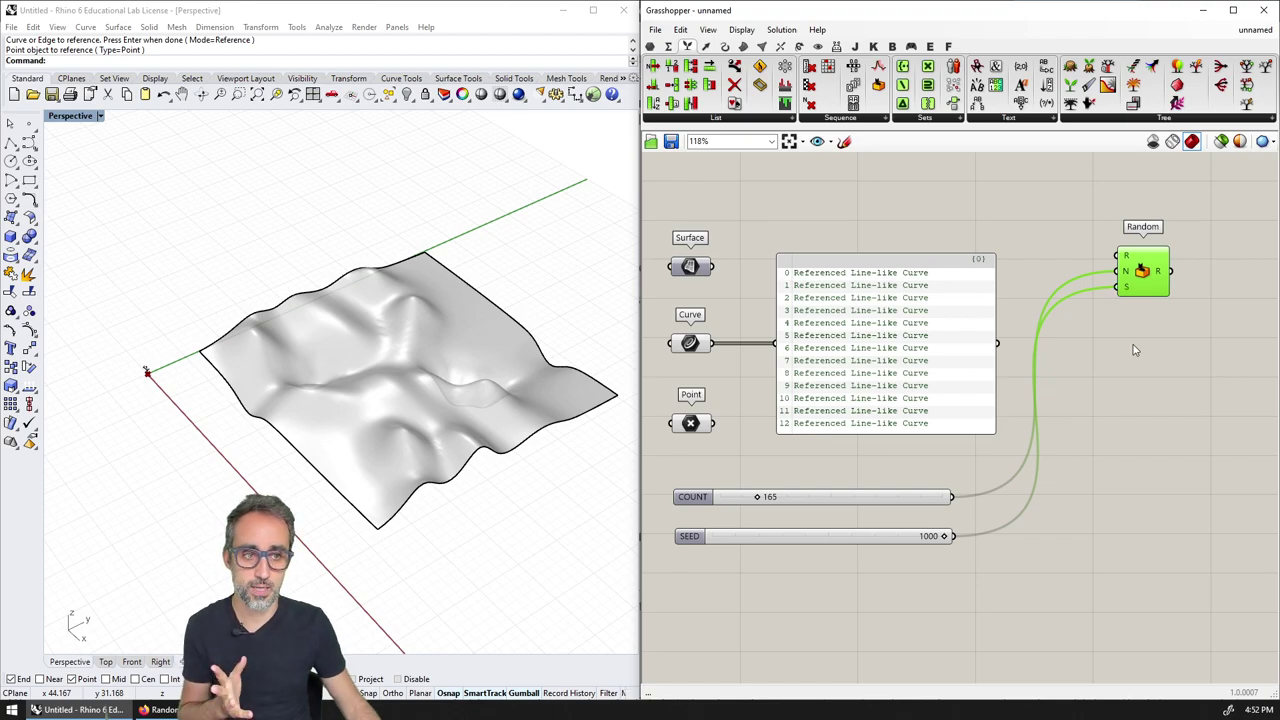
- Duplicate the curve list panel and set the COUNT slider to 4
right_drag(1134, 349, 1056, 340)
click(881, 339)
key(ctrl+c)
key(ctrl+v)
click(977, 388)
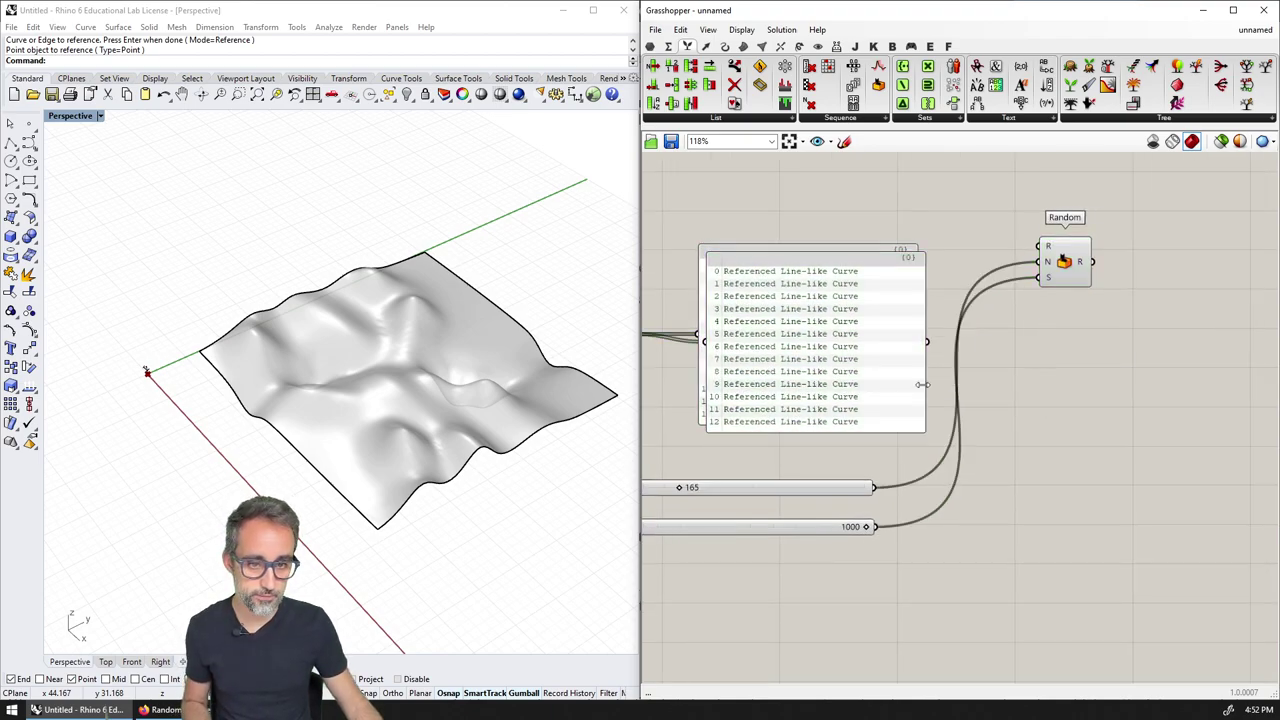
right_drag(977, 389, 1118, 353)
scroll(819, 450, up, 3)
drag(820, 455, 766, 464)
- Move the copied panel beside the Random component, feed it the Random output and shrink it around the values
scroll(1112, 388, down, 5)
right_drag(1112, 388, 814, 458)
drag(751, 397, 984, 389)
scroll(932, 374, up, 4)
scroll(939, 378, down, 1)
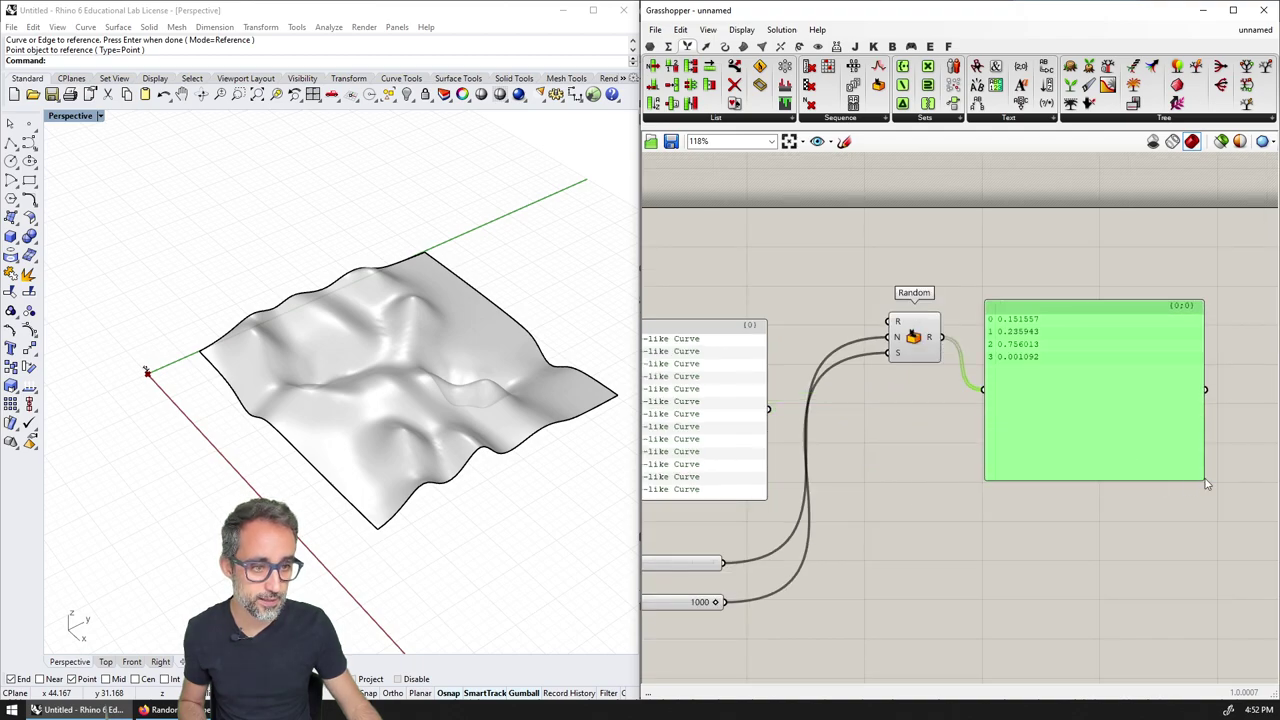
drag(1200, 478, 1121, 407)
scroll(1040, 400, up, 1)
drag(1027, 340, 1028, 321)
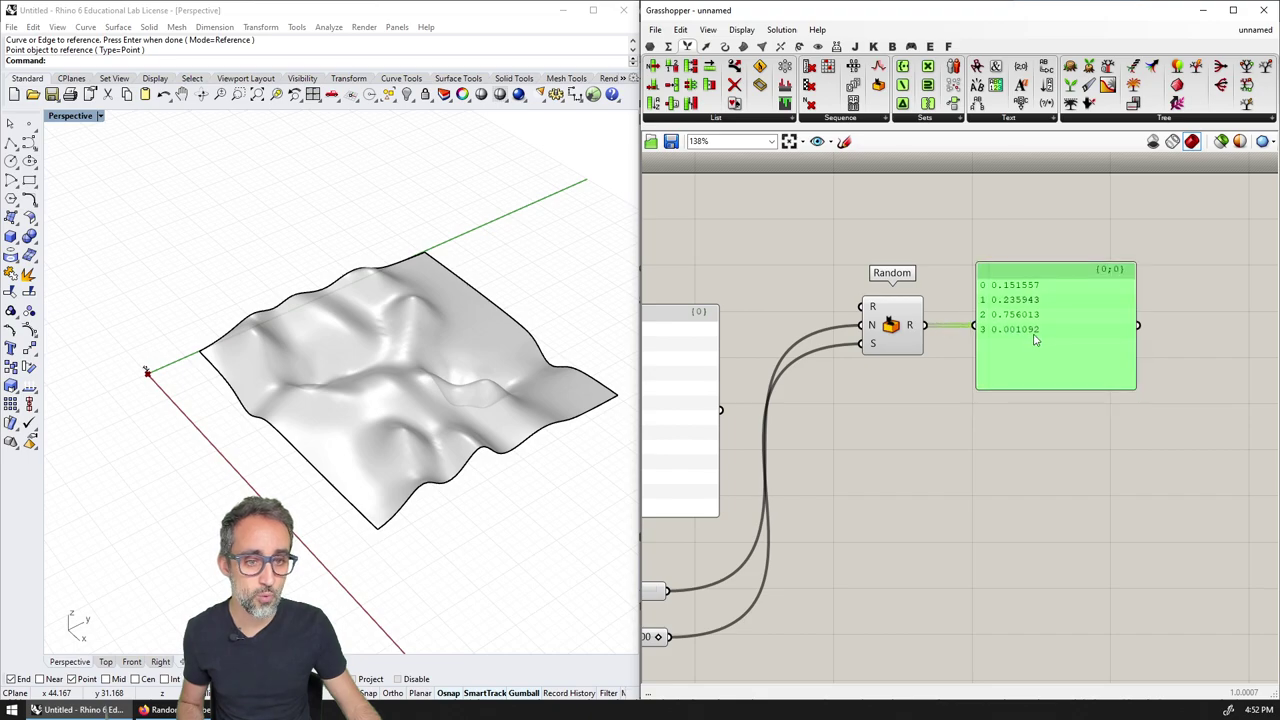
- Move the random values panel a little further from the Random component
click(995, 450)
right_drag(983, 449, 1122, 391)
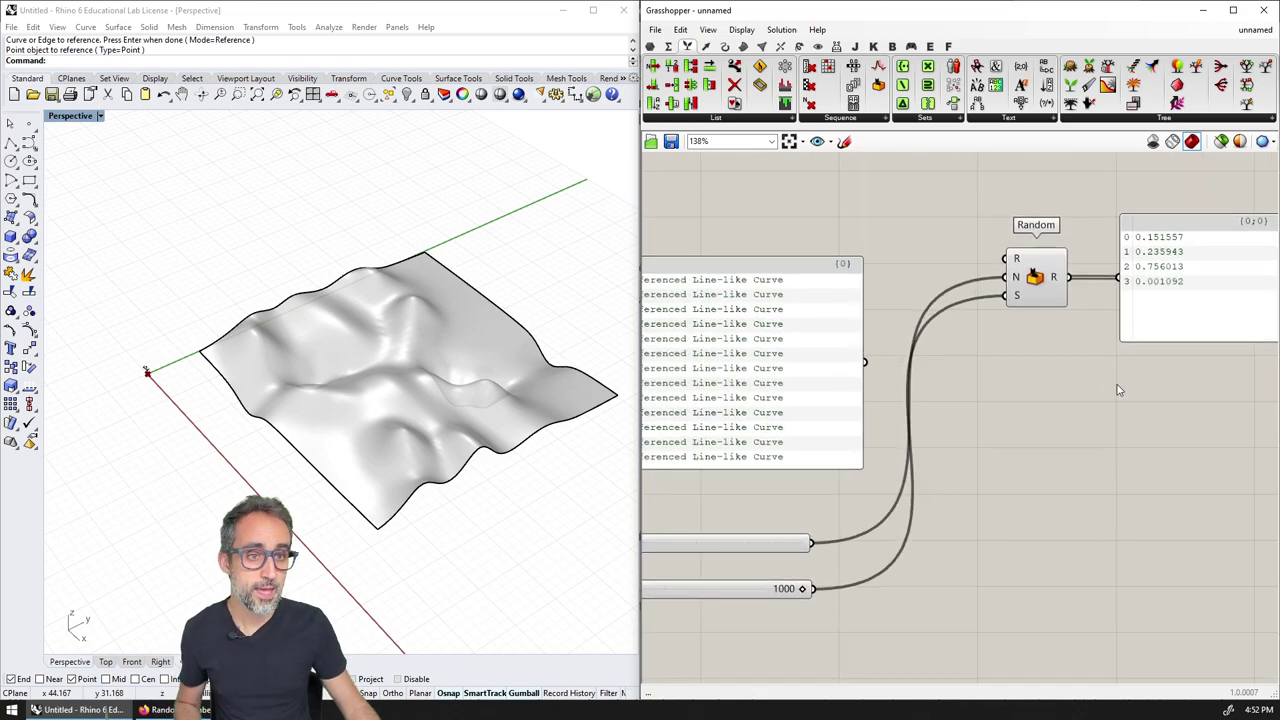
scroll(1119, 390, down, 1)
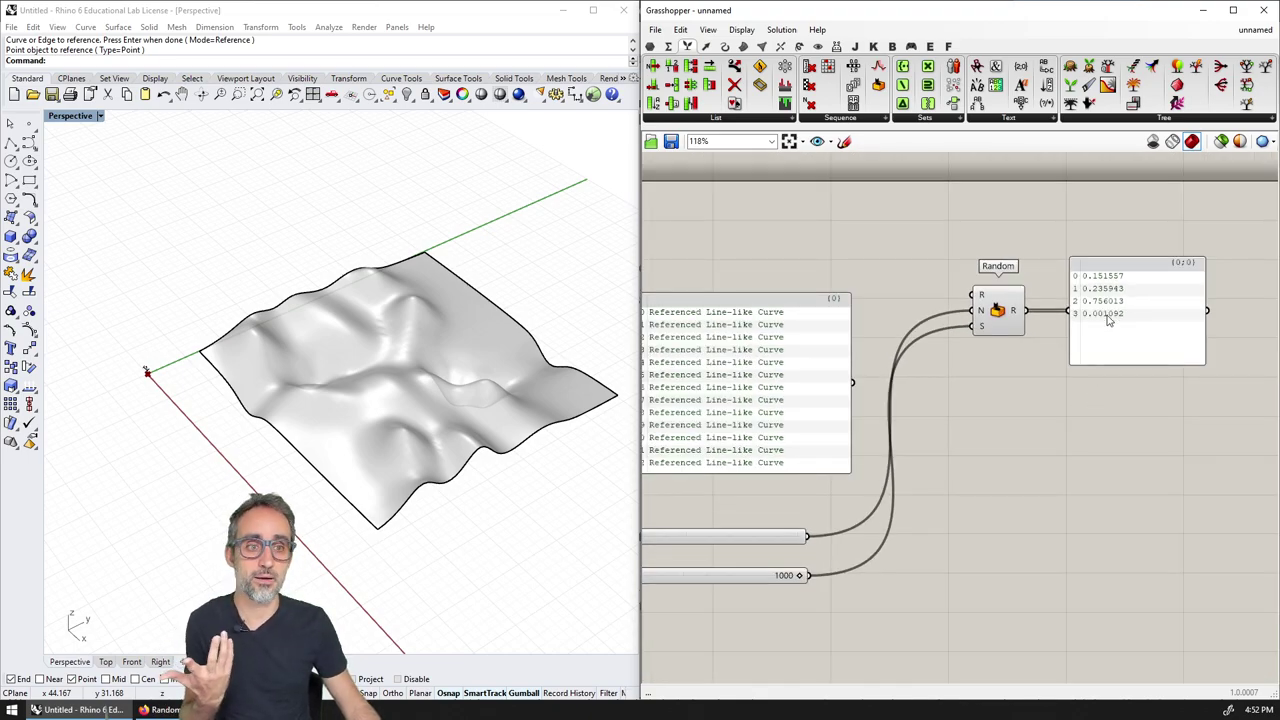
drag(1109, 320, 1151, 320)
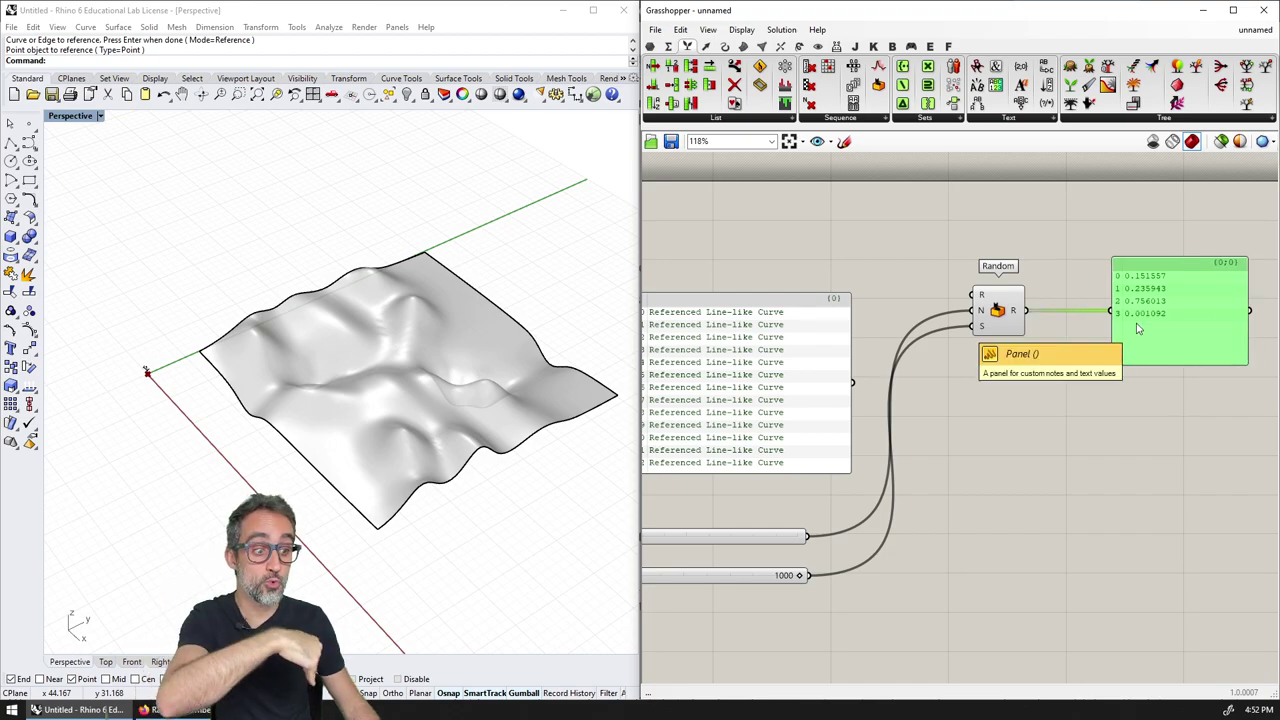
- Duplicate the Random component together with its panel, placing the copies directly below the originals
drag(1061, 257, 995, 328)
click(1174, 200)
drag(1186, 214, 997, 428)
click(980, 383)
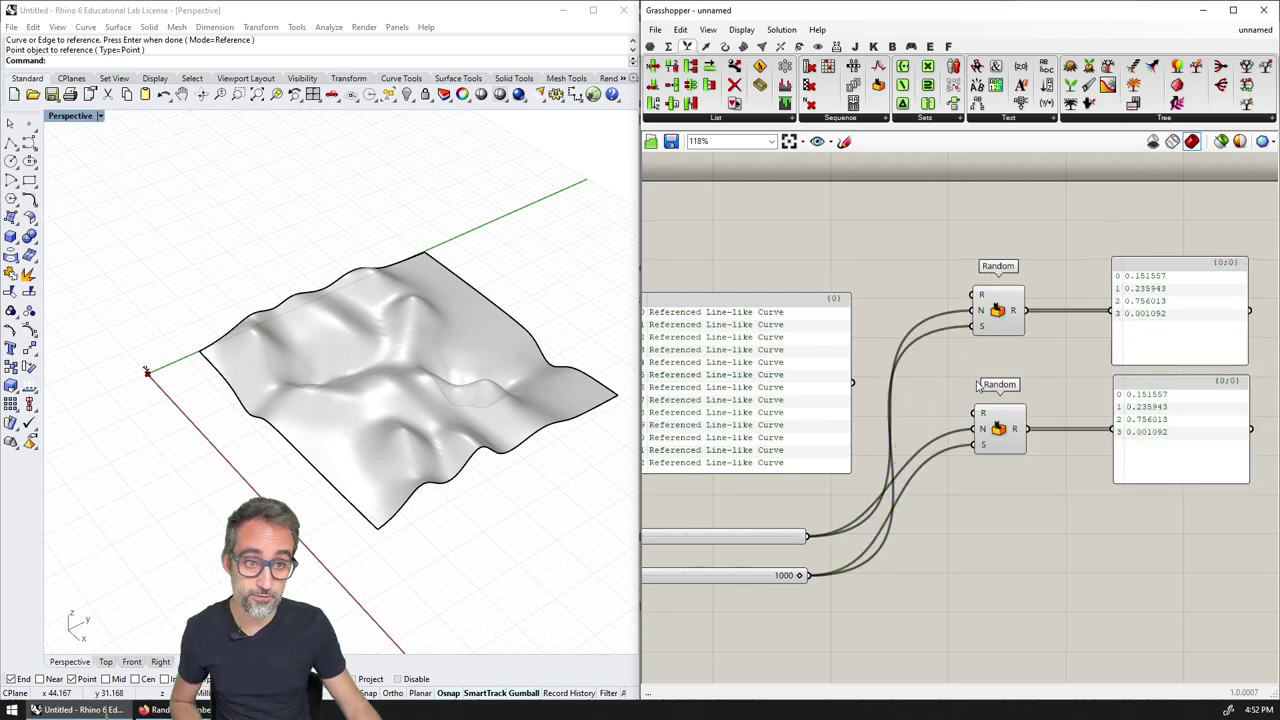
- Compare the slider connections and output values of the two Random components
right_drag(883, 484, 927, 464)
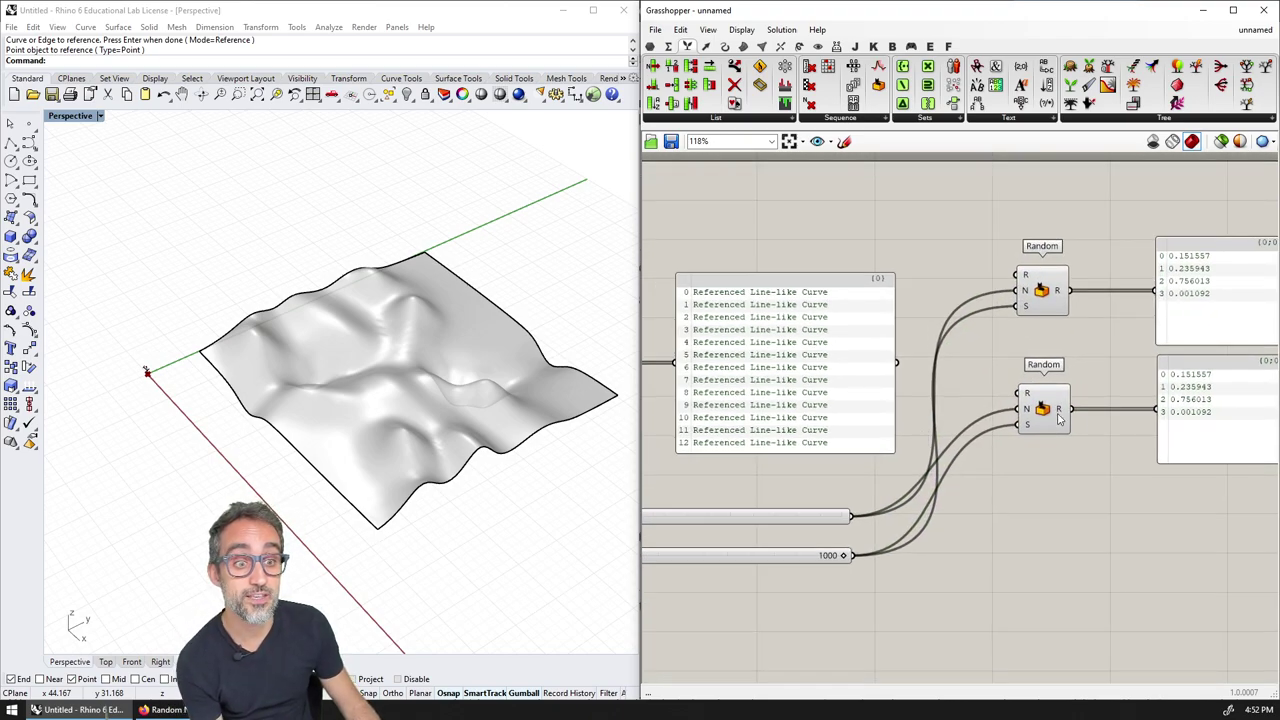
right_drag(1070, 411, 946, 415)
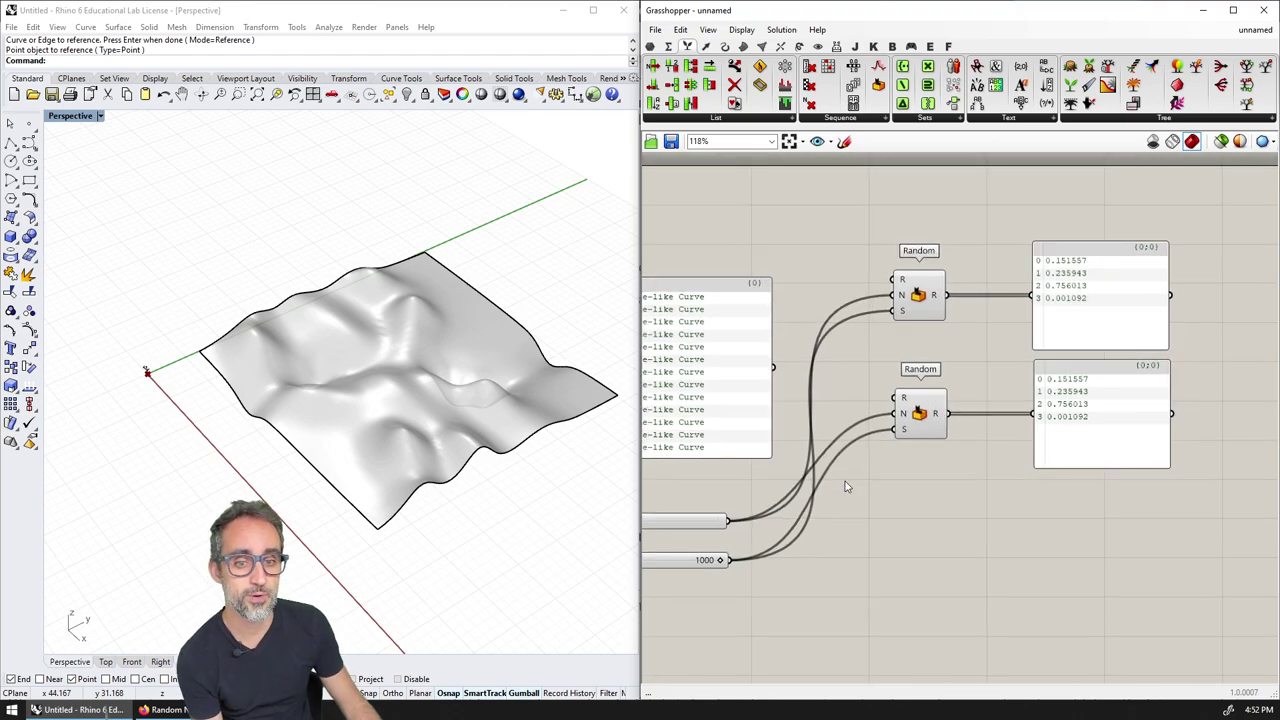
scroll(723, 565, up, 2)
right_drag(723, 565, 1007, 472)
scroll(923, 505, down, 1)
right_drag(1130, 408, 866, 499)
right_drag(940, 426, 872, 455)
scroll(1060, 388, up, 1)
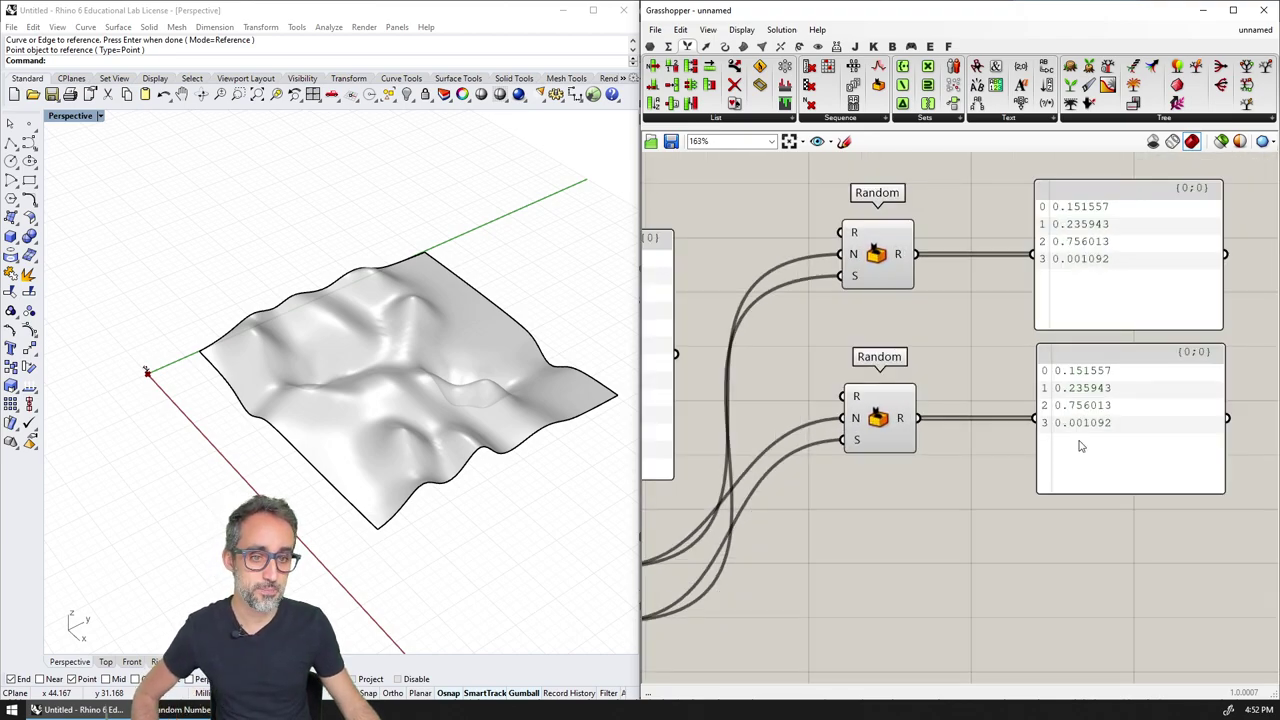
right_drag(825, 441, 1006, 411)
scroll(1006, 411, down, 1)
scroll(909, 447, down, 1)
right_drag(903, 456, 969, 415)
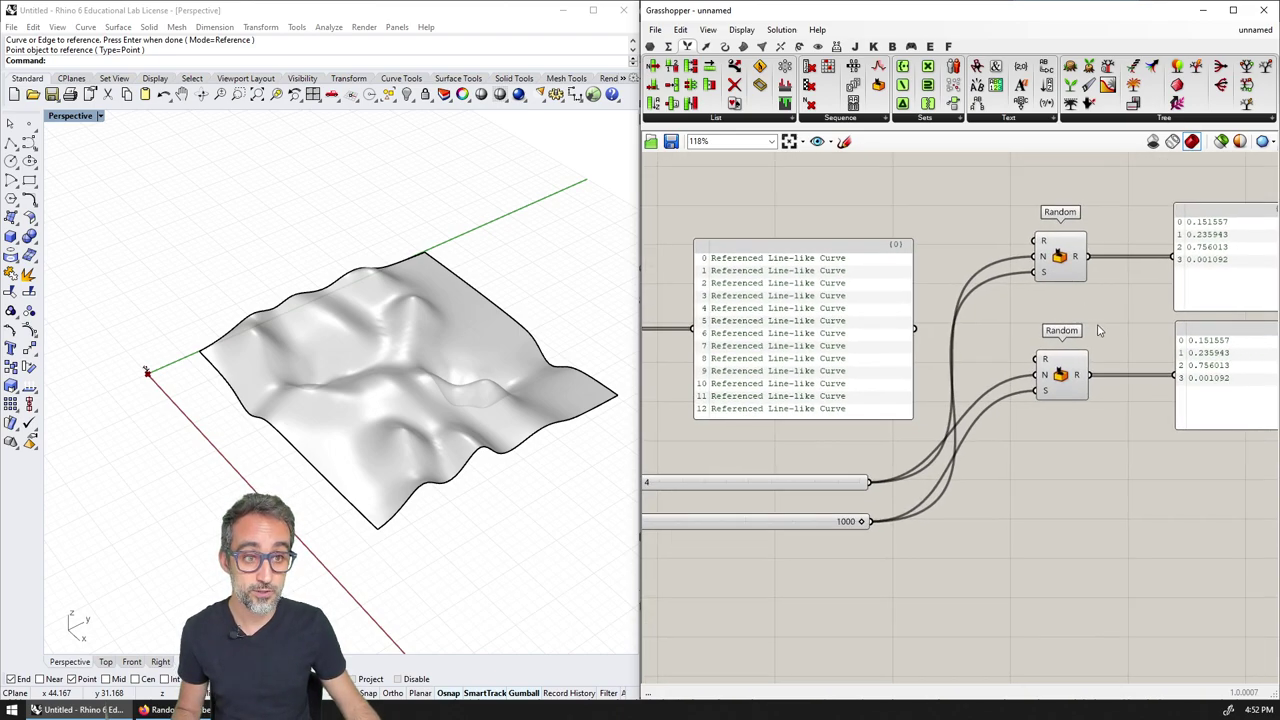
scroll(1097, 323, up, 2)
click(1021, 250)
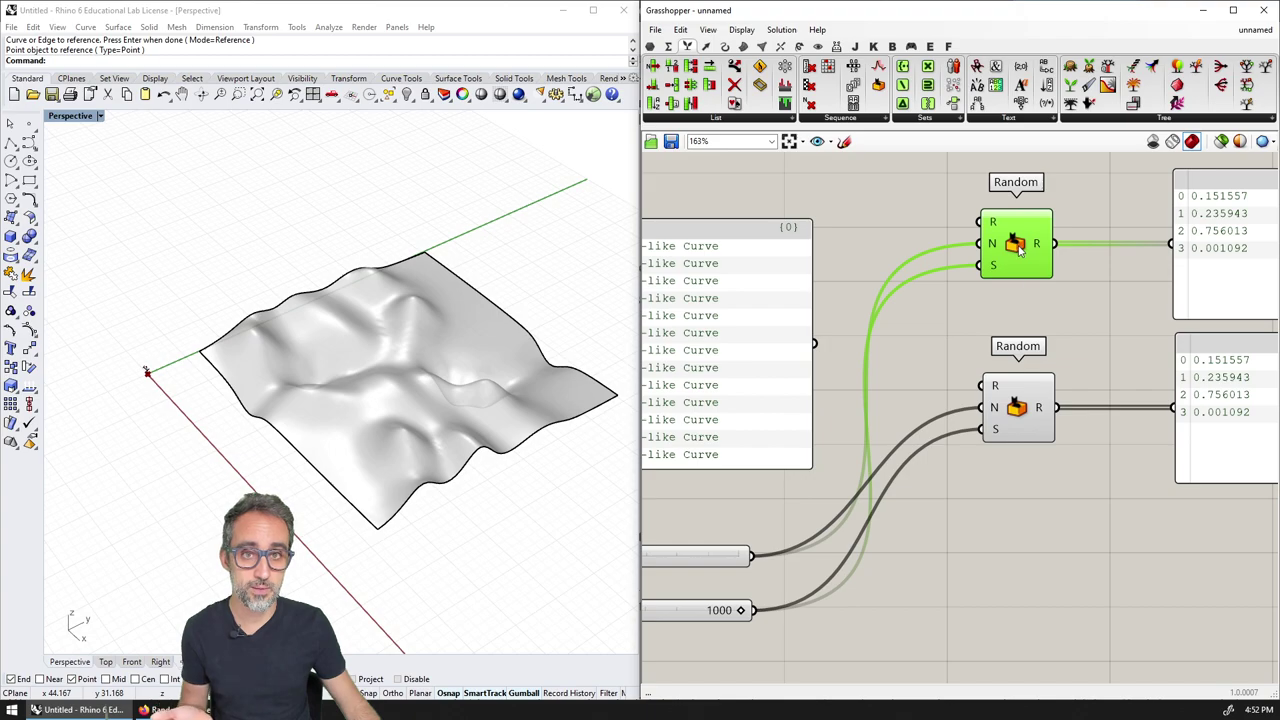
click(1016, 428)
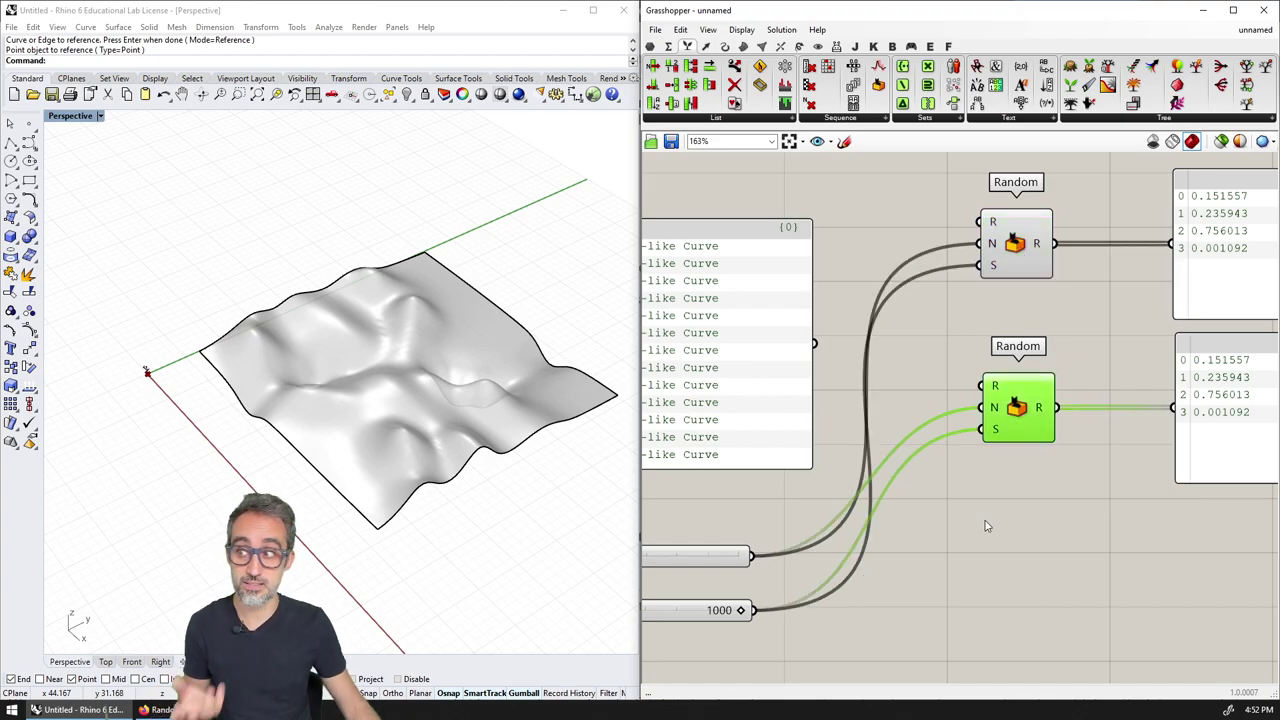
click(953, 529)
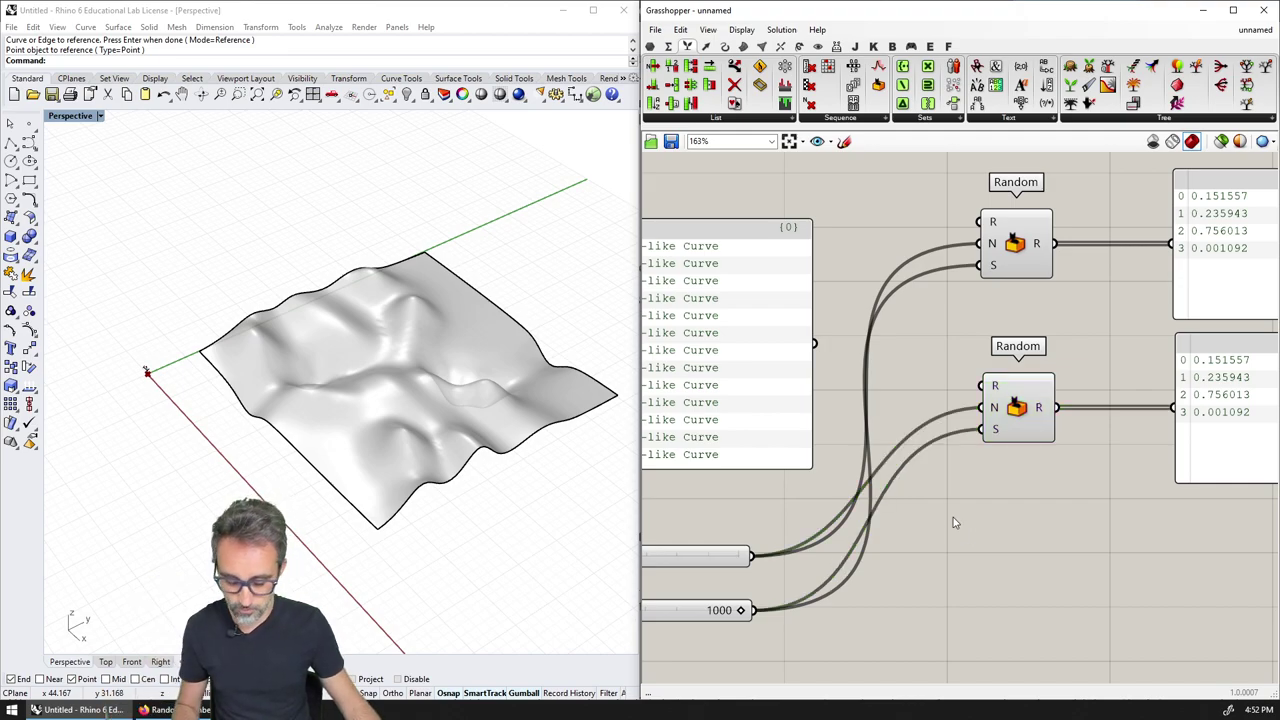
- Add an Addition component below the second Random component and connect the SEED slider to its A input
double_click(954, 502)
text(add)
click(939, 482)
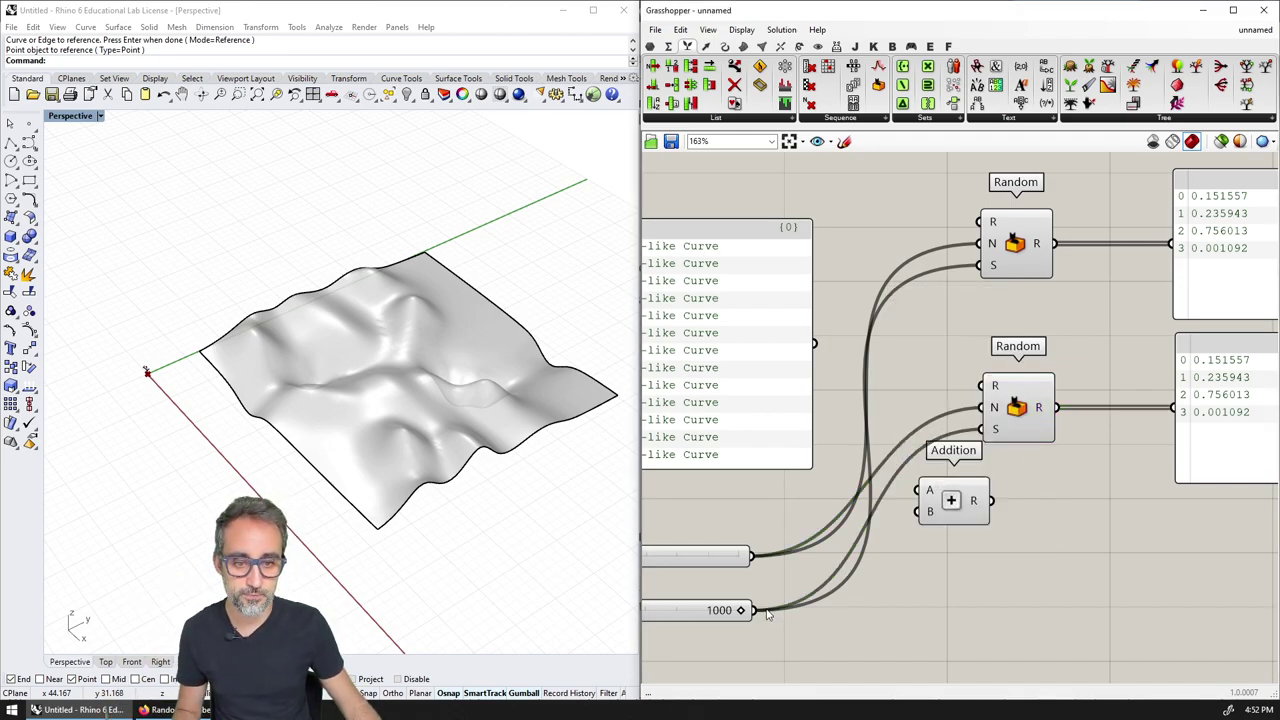
drag(754, 610, 986, 515)
- Create a panel containing 1, connect it to Addition's B input, and feed the sum into the second Random component's S input
double_click(921, 541)
text(//)
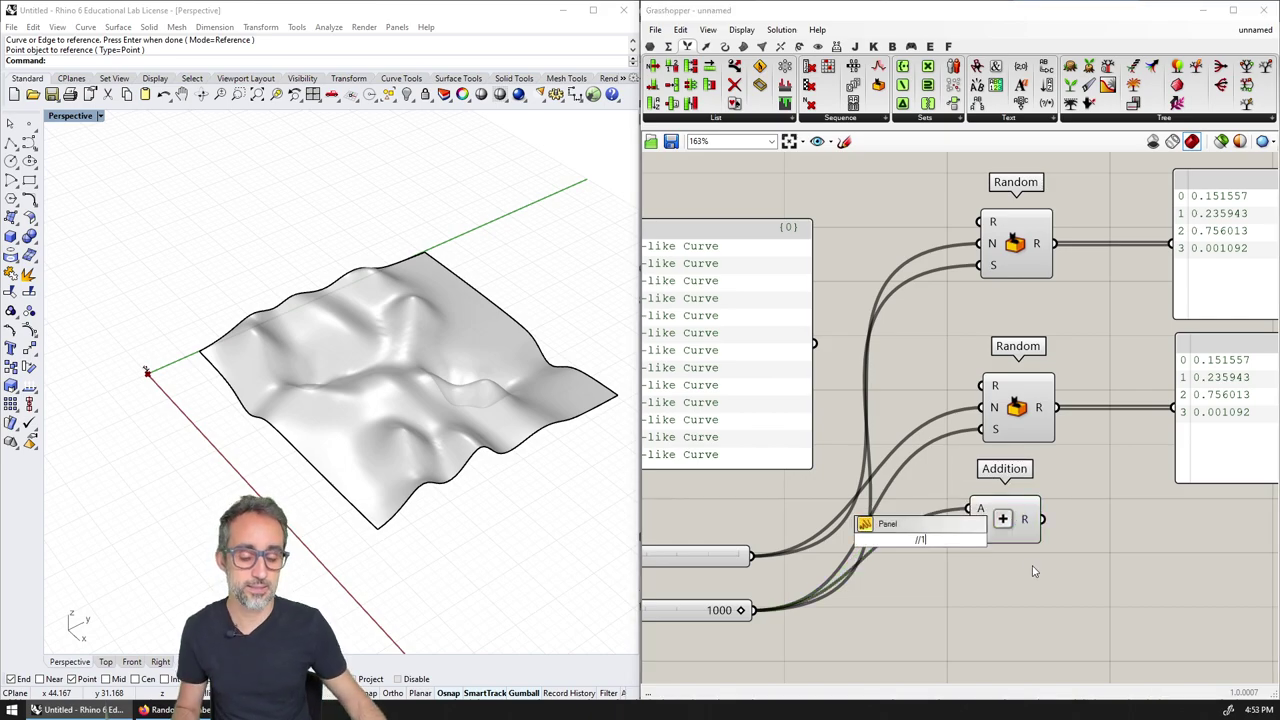
text(1)
key(Return)
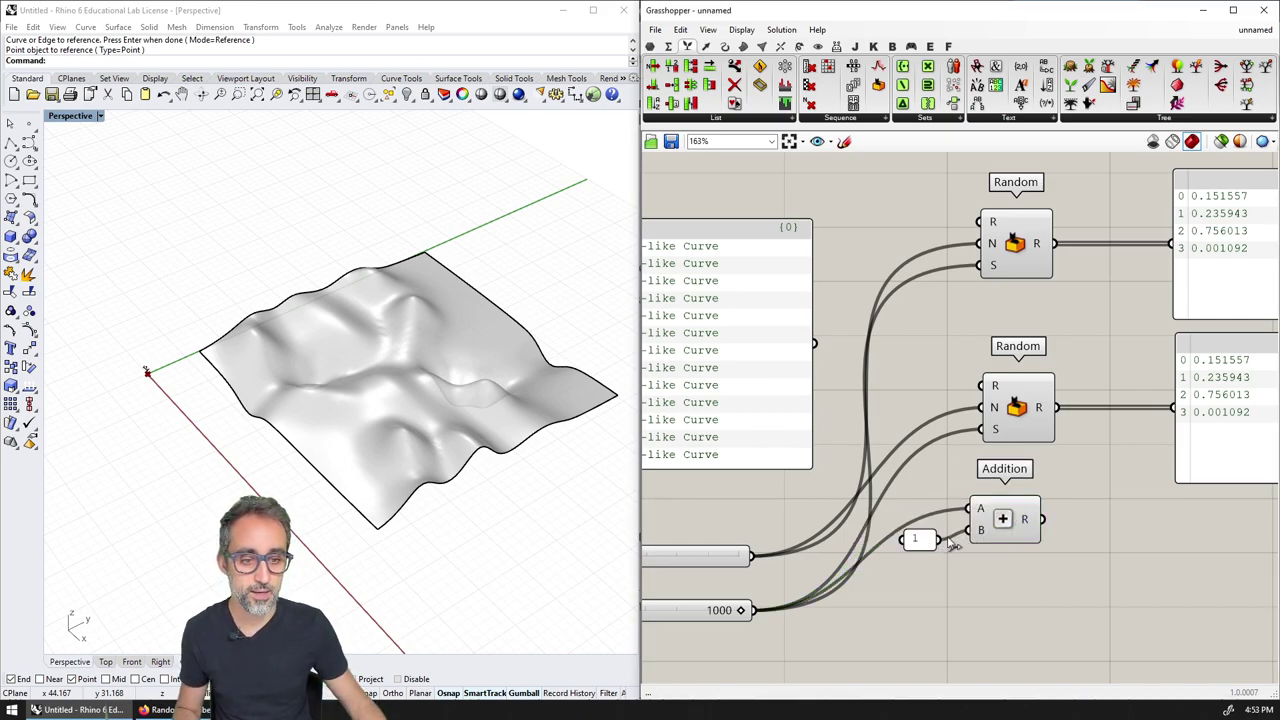
drag(920, 538, 922, 529)
drag(1043, 519, 982, 429)
right_drag(1046, 299, 984, 305)
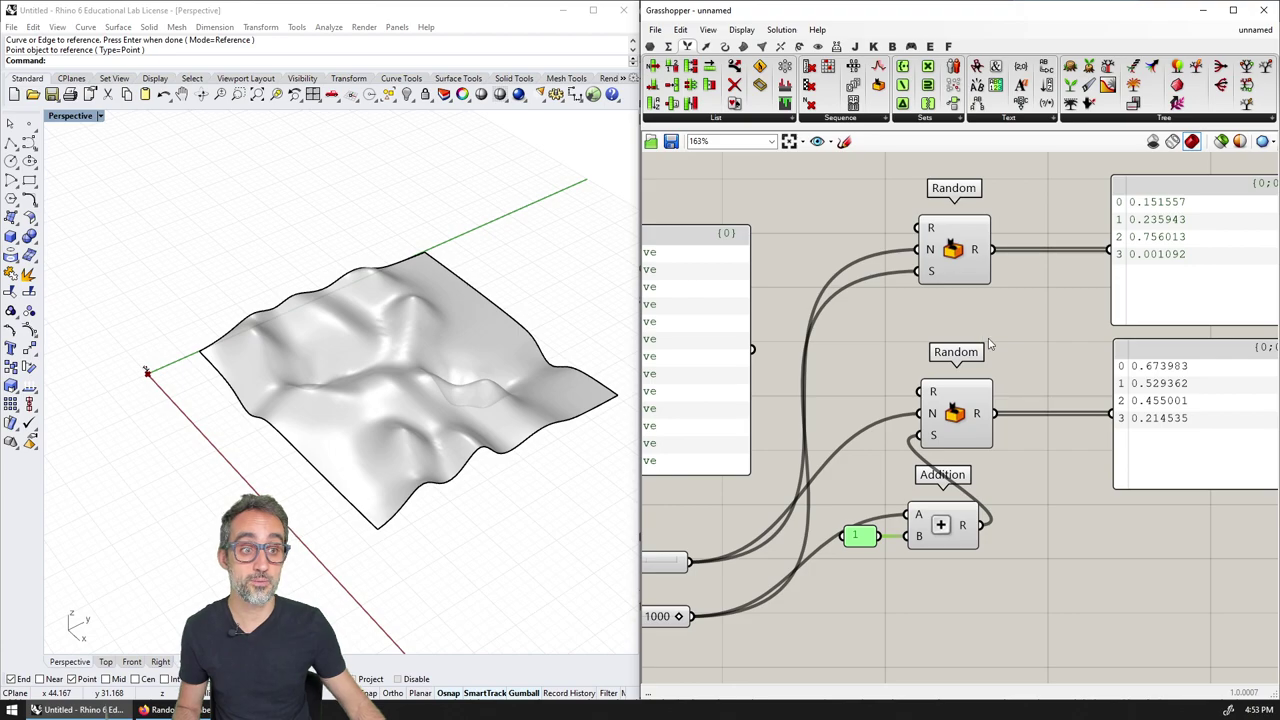
right_drag(1039, 361, 958, 365)
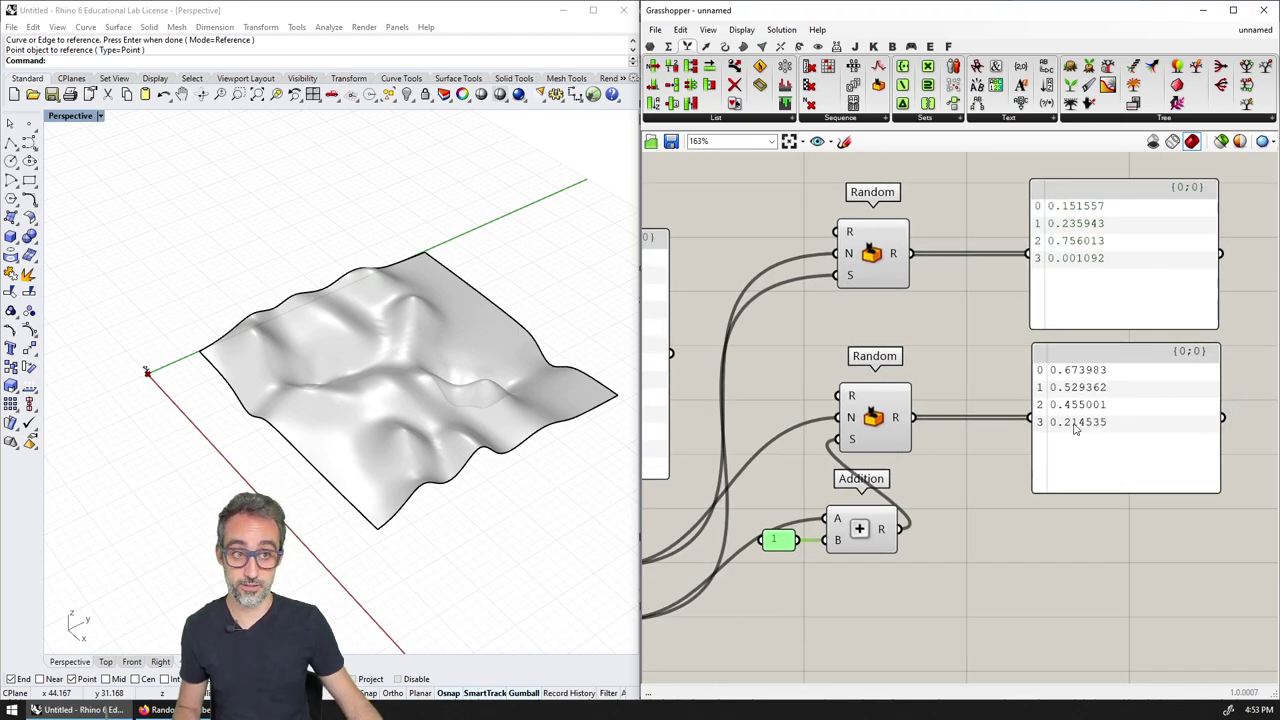
right_drag(1068, 425, 1012, 452)
- Add a Construct Point component and connect the two Random outputs to its X and Y inputs
double_click(910, 393)
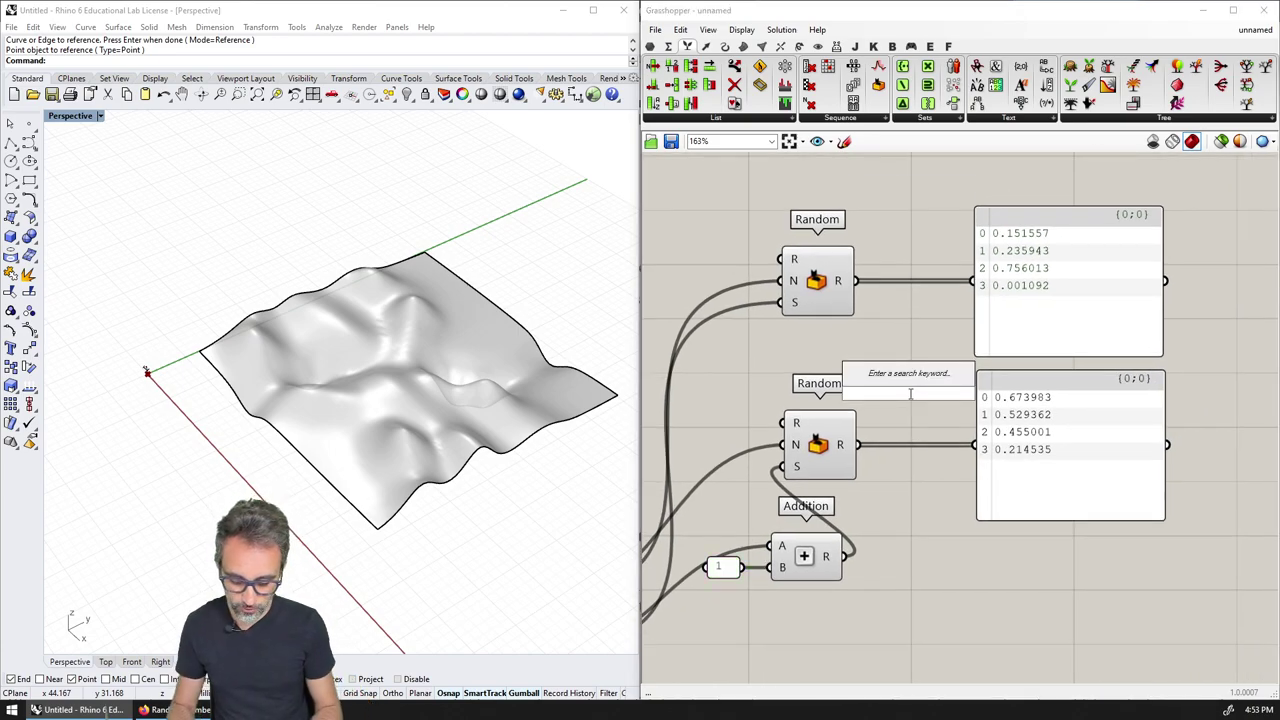
text(CONSTRUC)
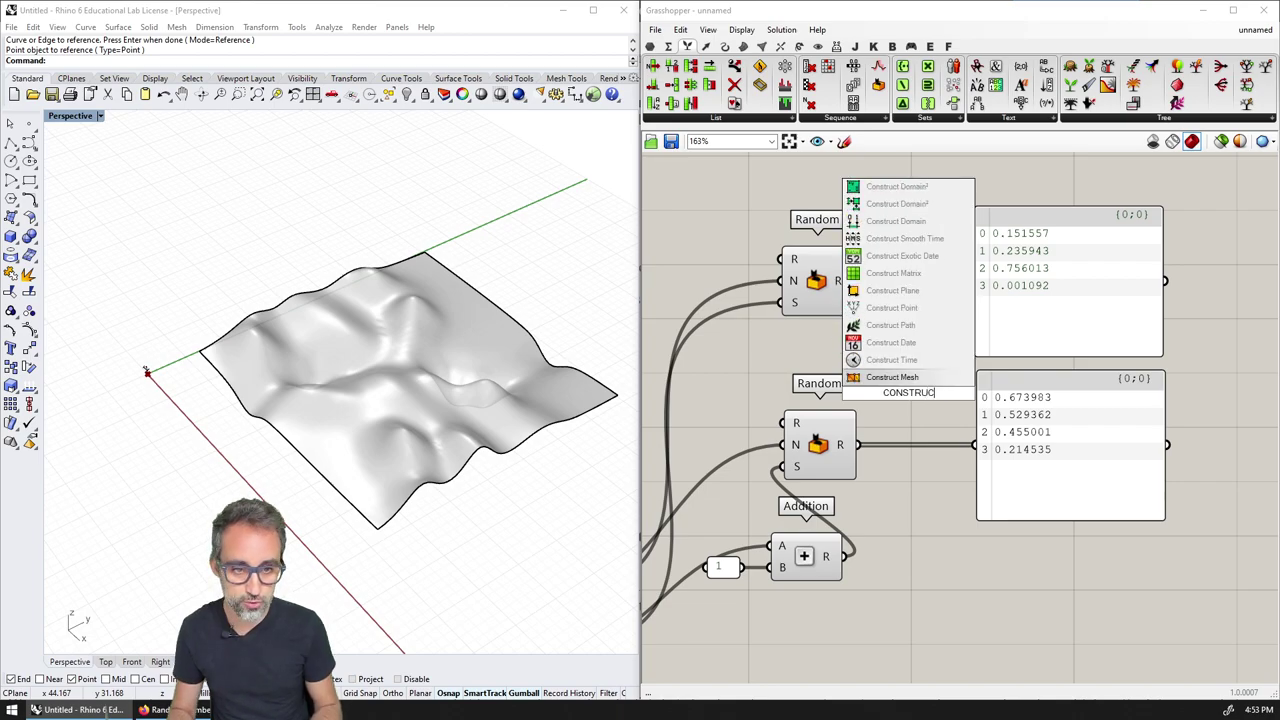
key(Up)
key(Up)
key(Up)
key(Up)
key(Return)
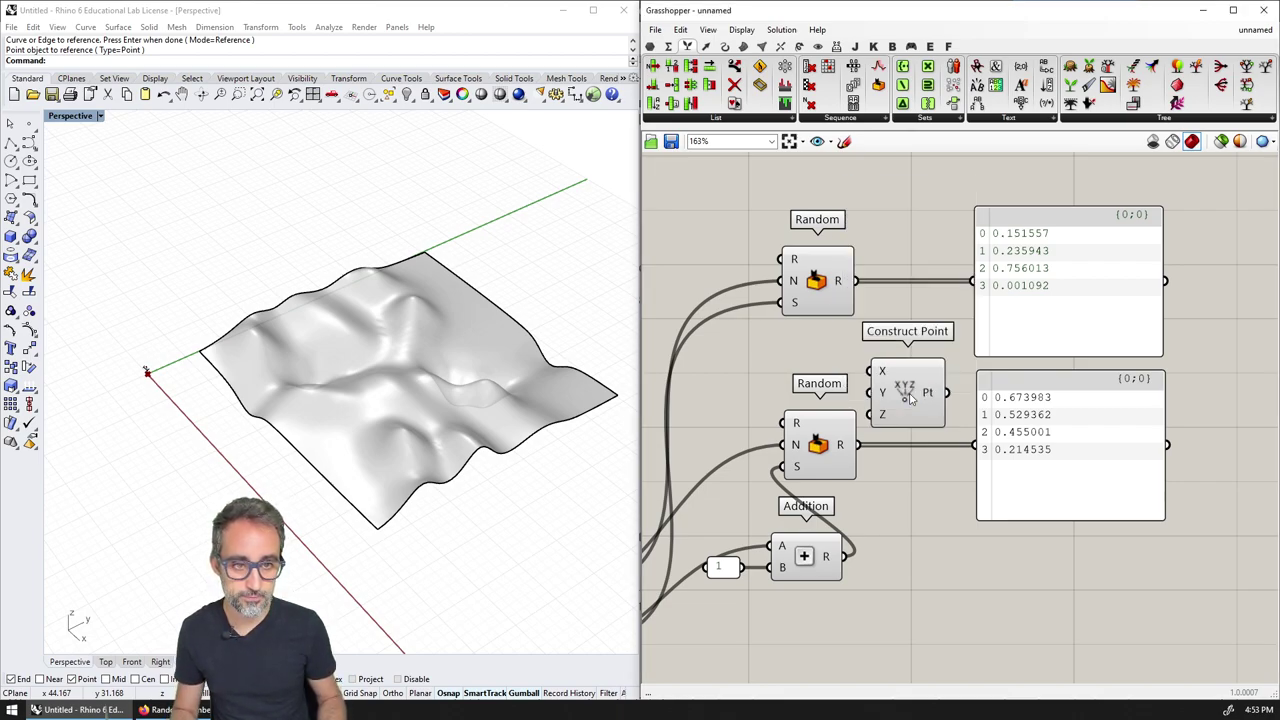
drag(857, 282, 871, 371)
drag(857, 445, 913, 396)
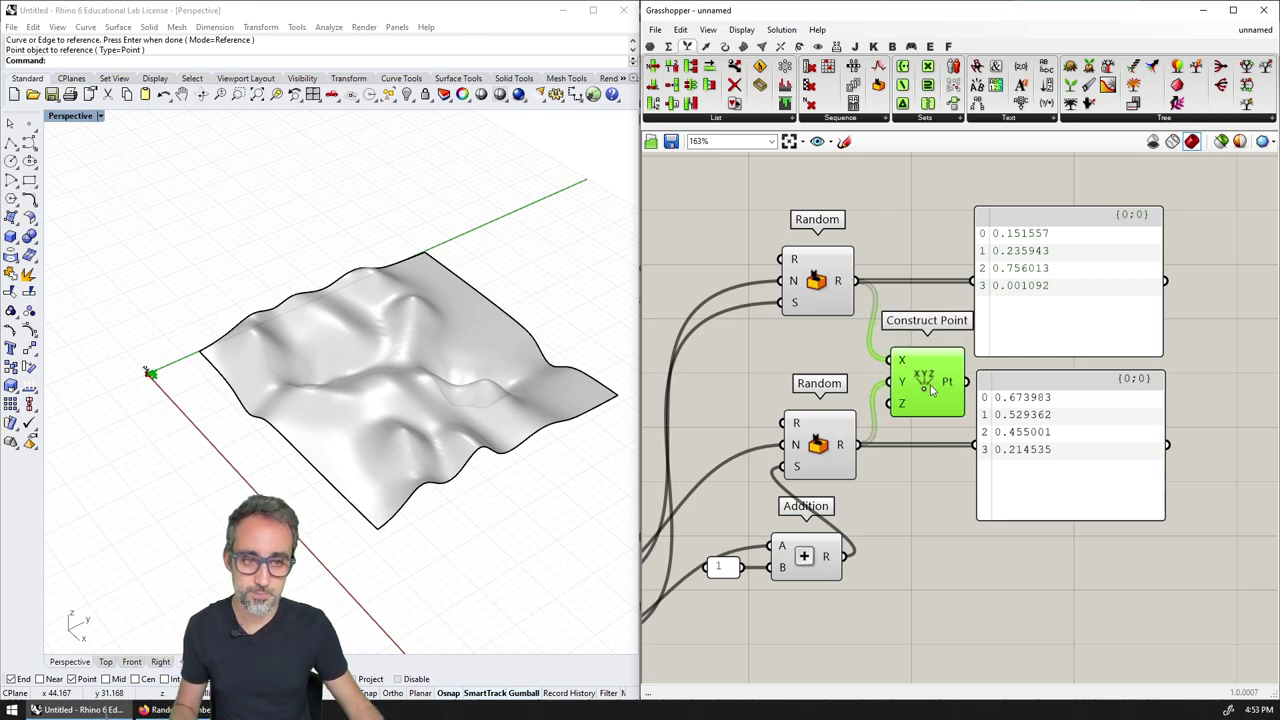
- Inspect the constructed points near the origin of the Rhino viewport and delete the Construct Point component
scroll(186, 386, up, 5)
scroll(200, 393, up, 4)
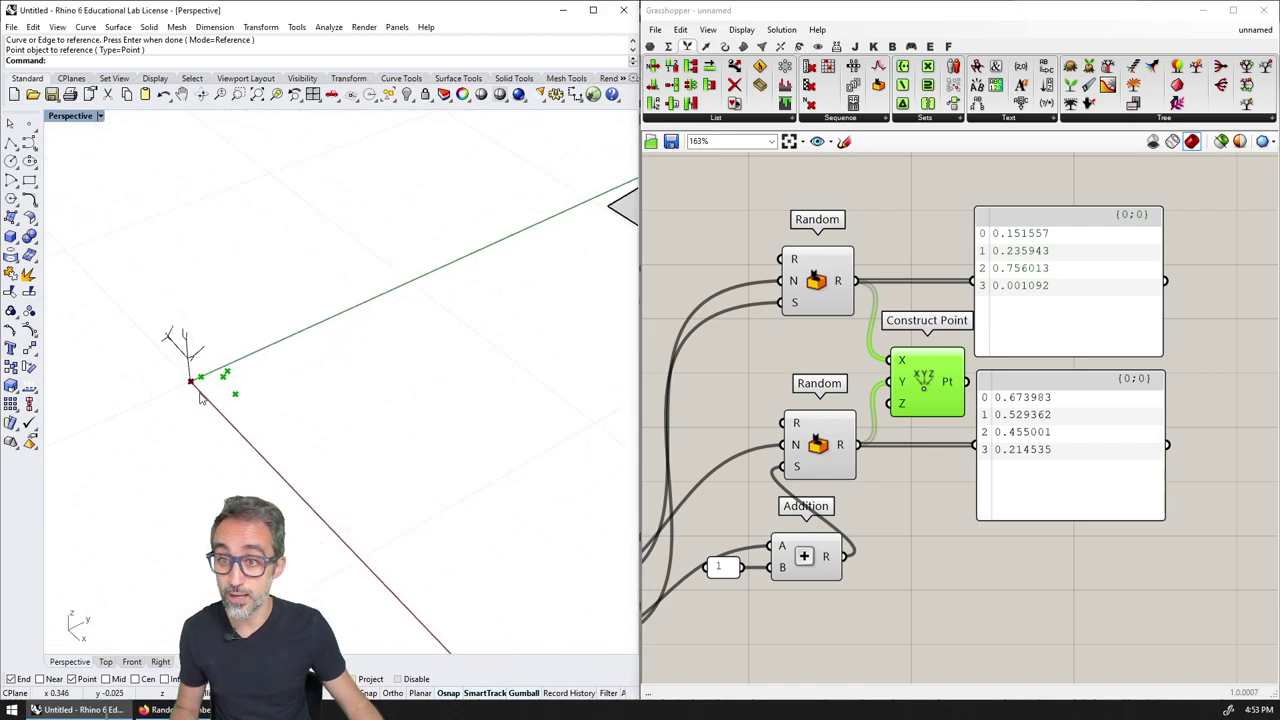
scroll(237, 378, down, 4)
right_drag(241, 390, 224, 367)
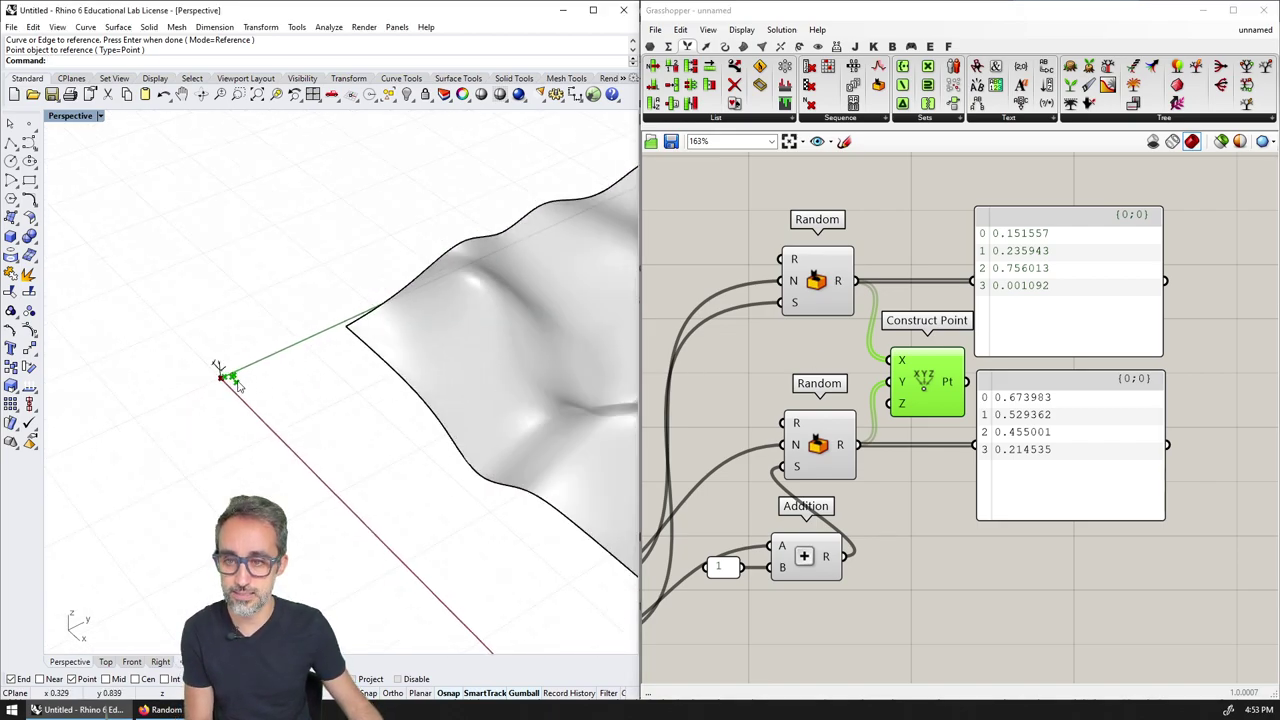
key(Delete)
- Move both random value panels further from the Random components to free space between them
scroll(876, 382, down, 2)
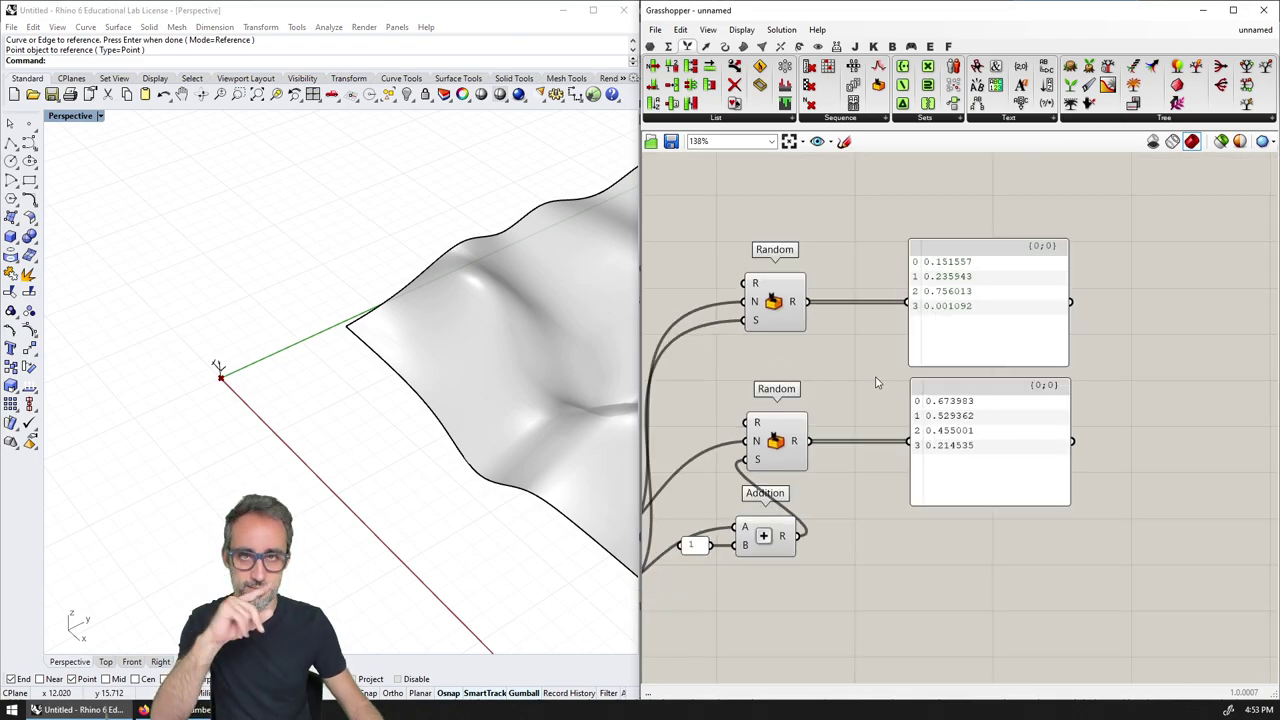
drag(1119, 291, 1066, 423)
click(938, 403)
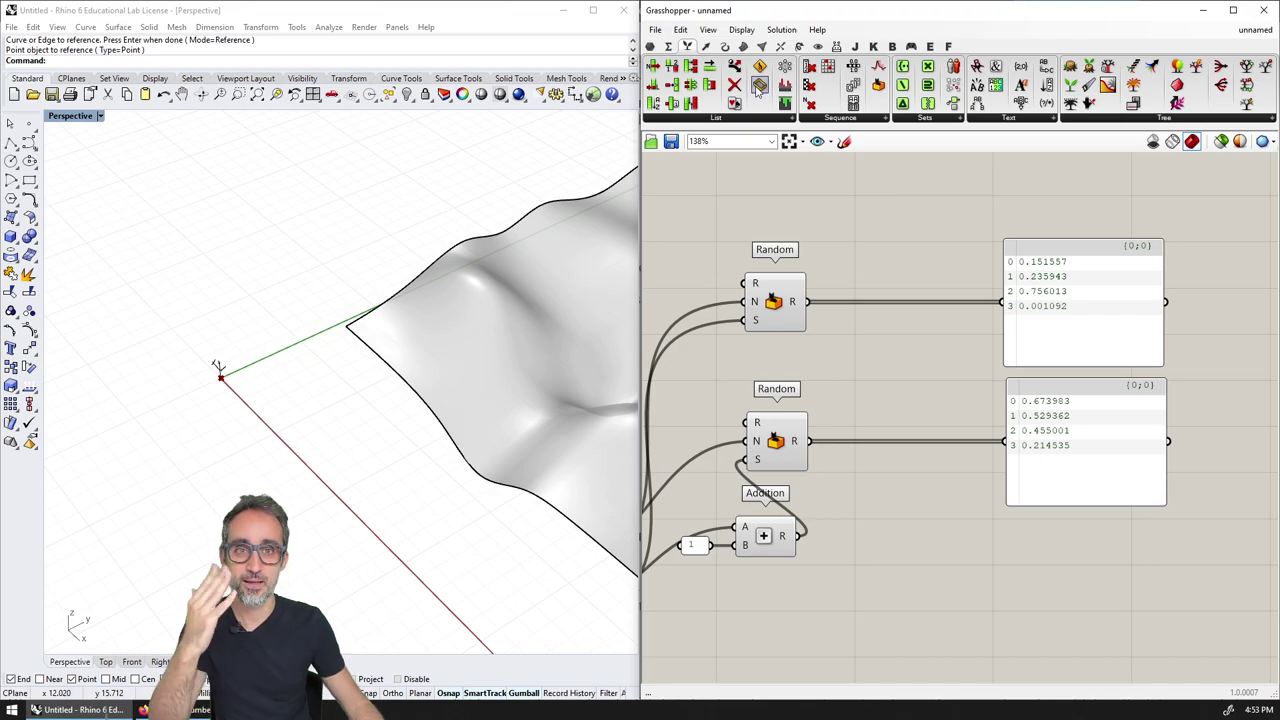
- Add an Evaluate Surface component from the Surface Analysis group and place it between the Random components and their panels
click(742, 47)
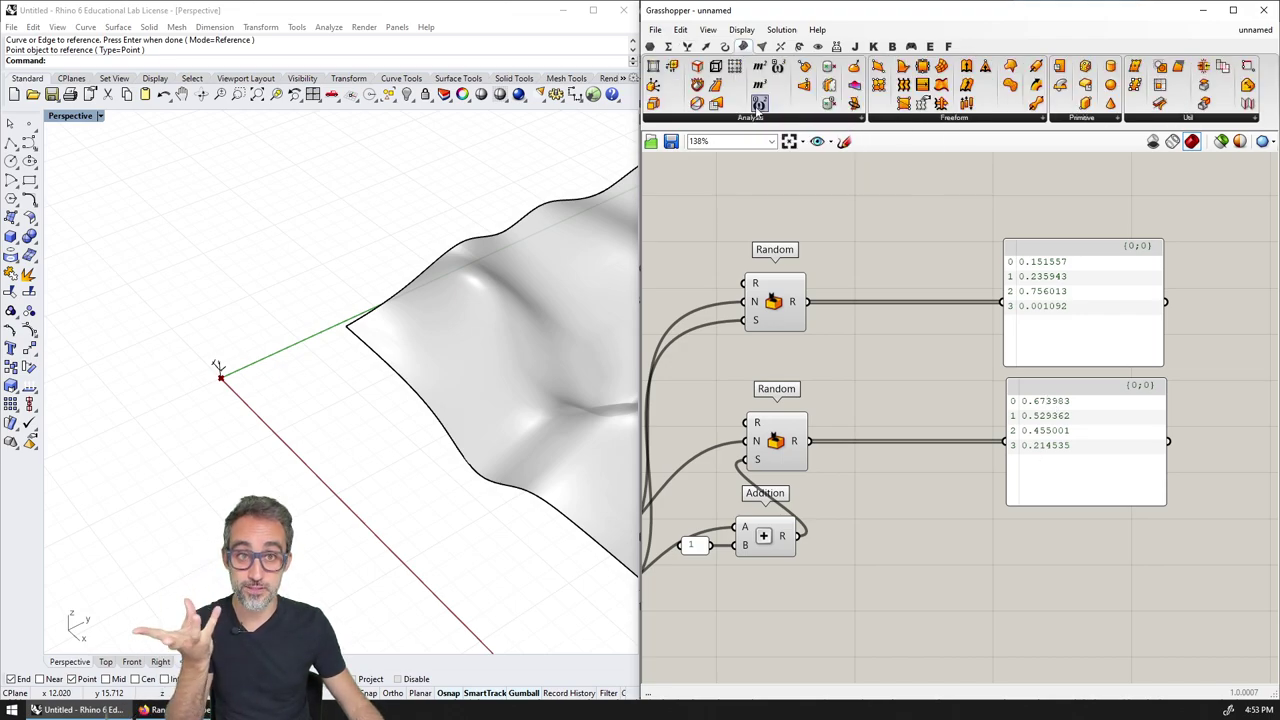
click(763, 120)
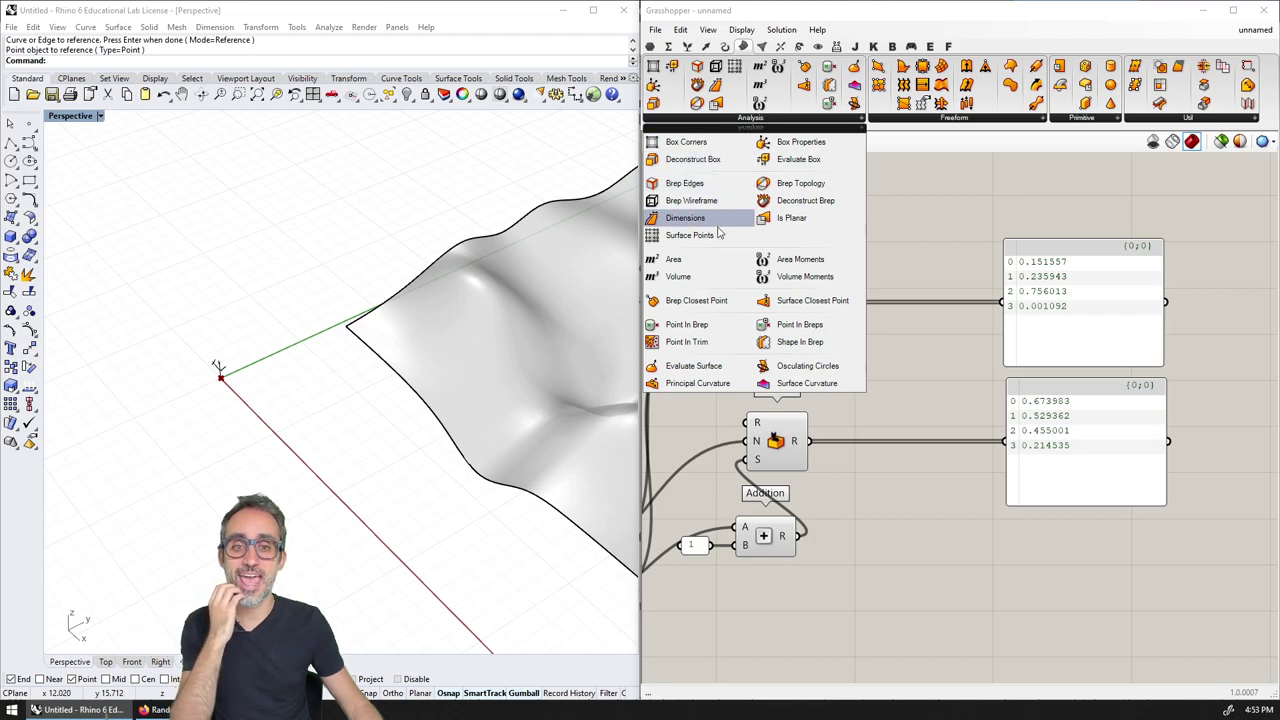
click(700, 366)
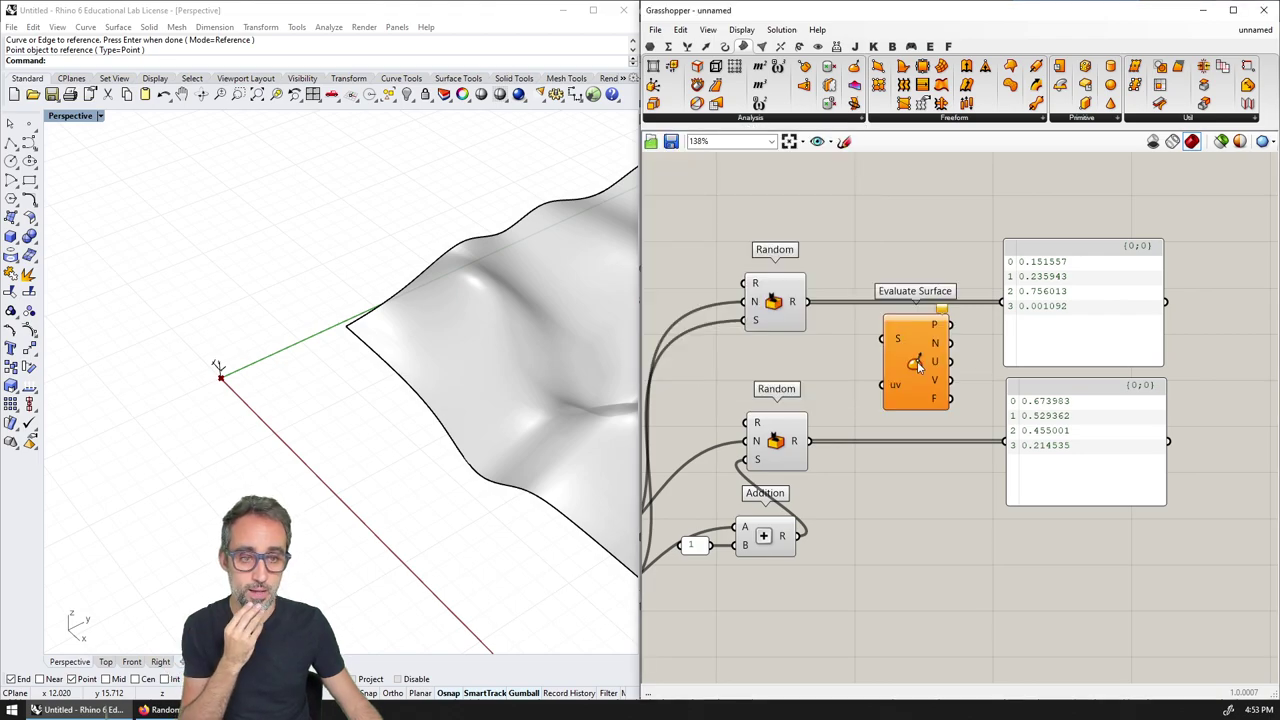
click(943, 375)
drag(943, 375, 937, 381)
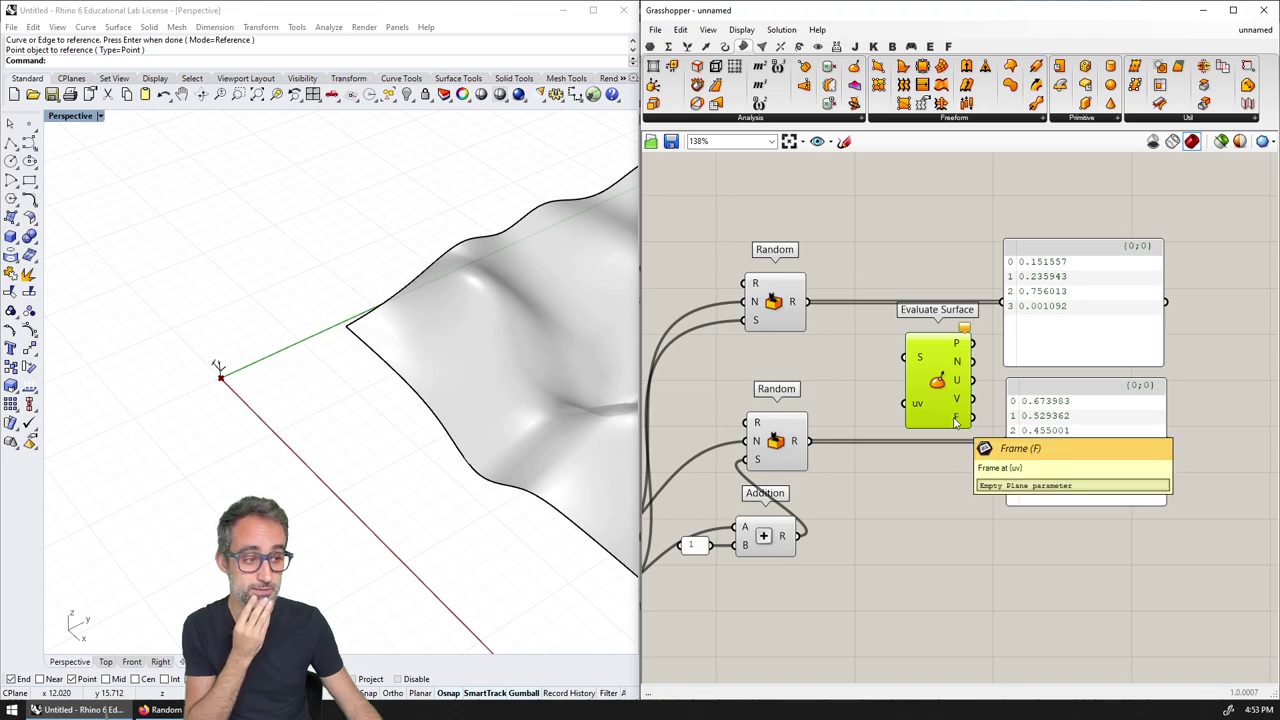
- Connect the landscape Surface parameter to the S input of Evaluate Surface
scroll(925, 412, up, 1)
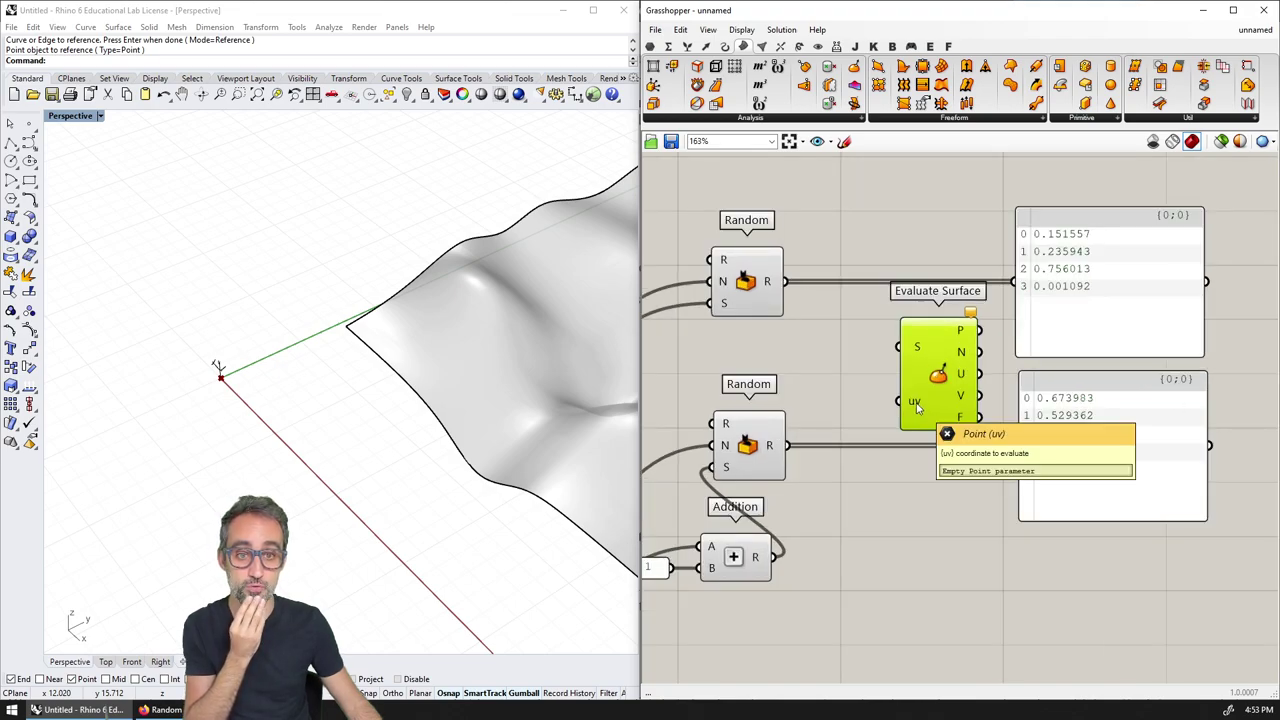
scroll(912, 398, down, 3)
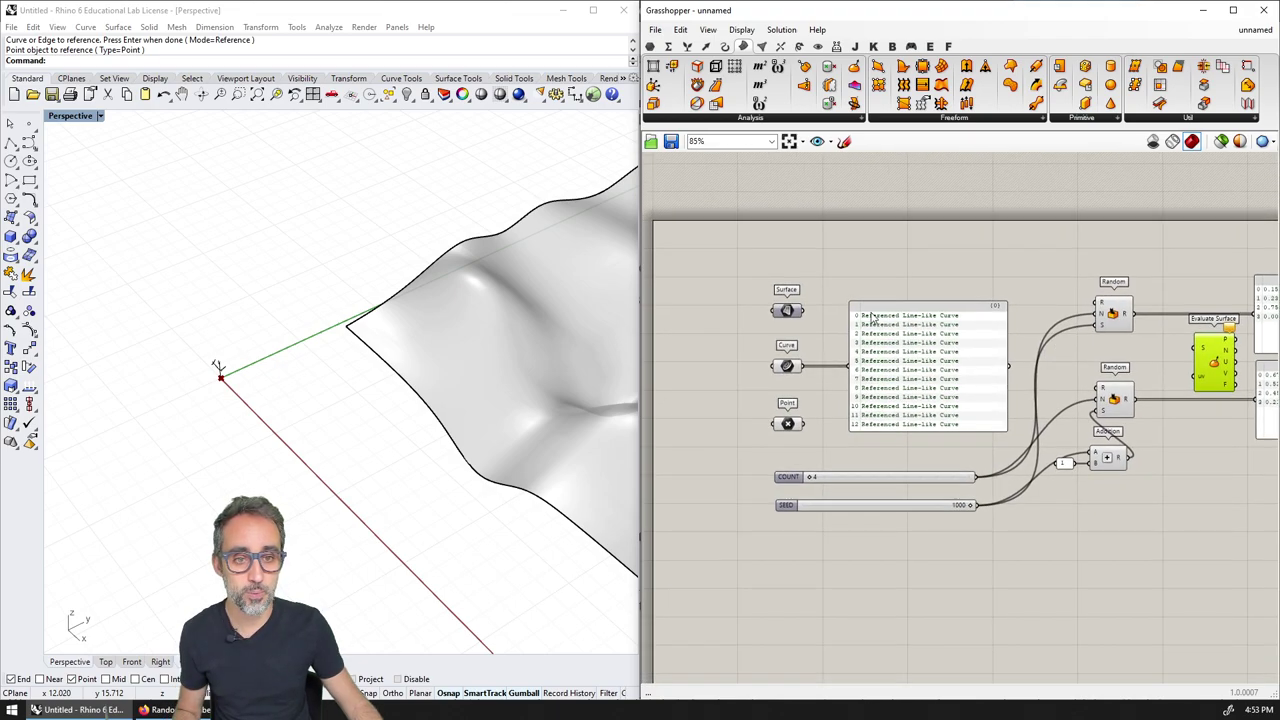
drag(813, 318, 1192, 349)
scroll(1190, 352, up, 5)
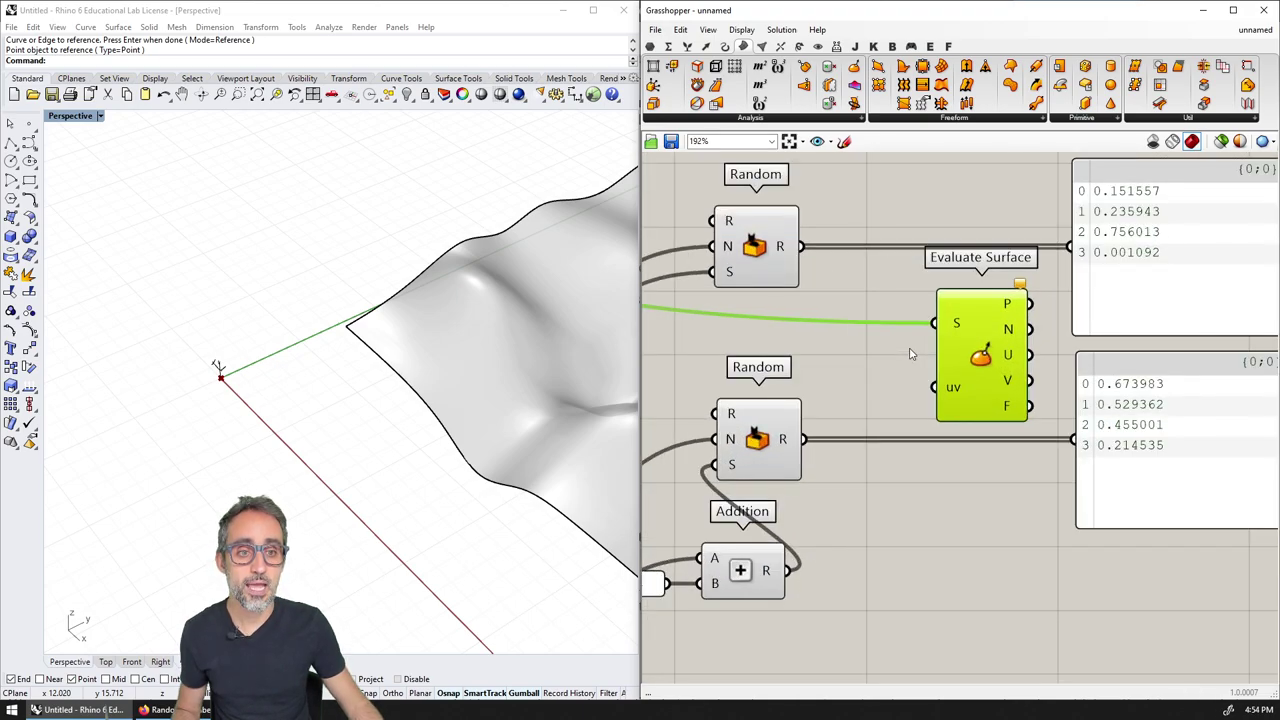
- Add a Deconstruct Domain² component and connect the landscape Surface parameter to it, then read the surface's U and V limits
scroll(243, 323, down, 4)
right_drag(245, 328, 311, 370)
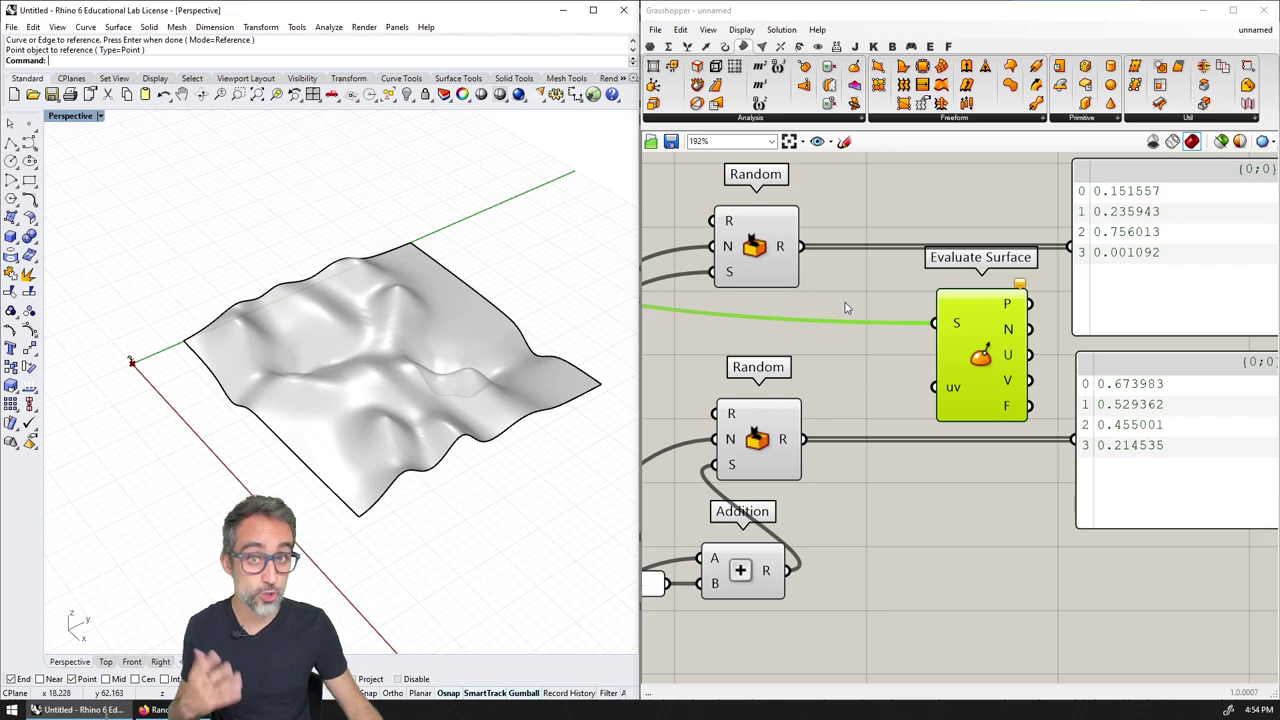
right_drag(845, 303, 984, 389)
scroll(984, 389, down, 3)
right_drag(714, 350, 1016, 367)
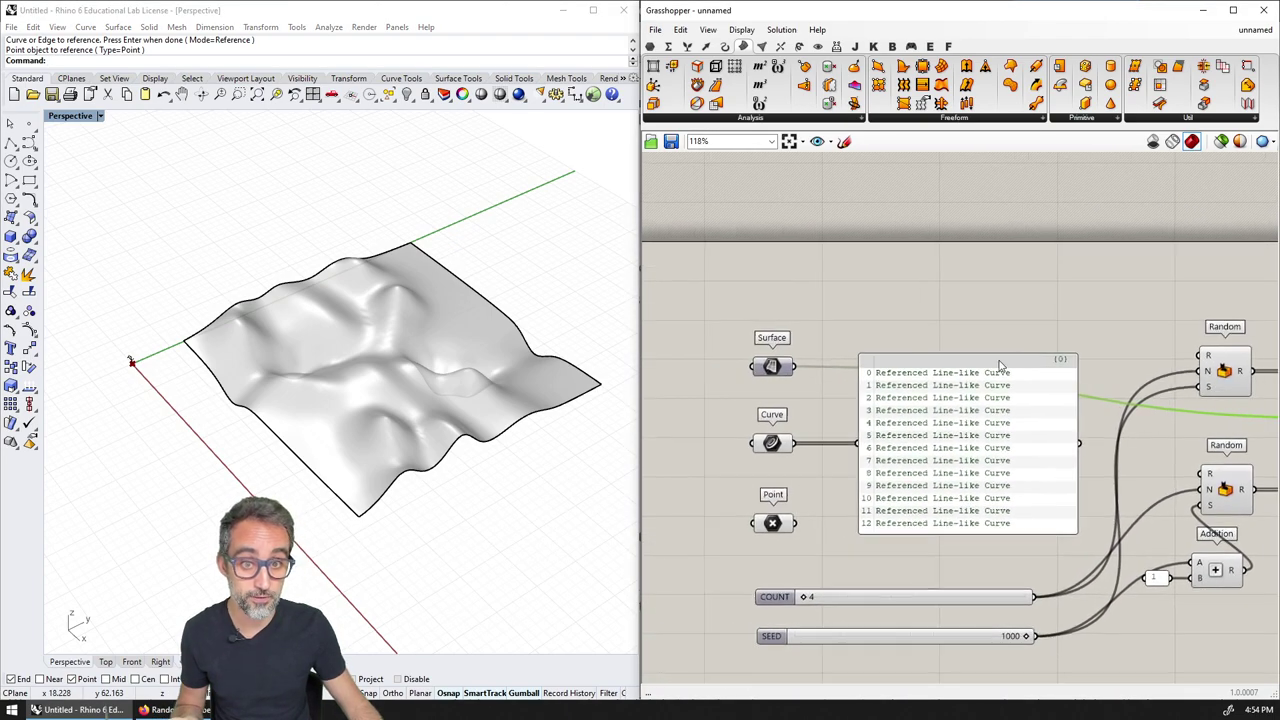
scroll(863, 318, up, 1)
click(668, 46)
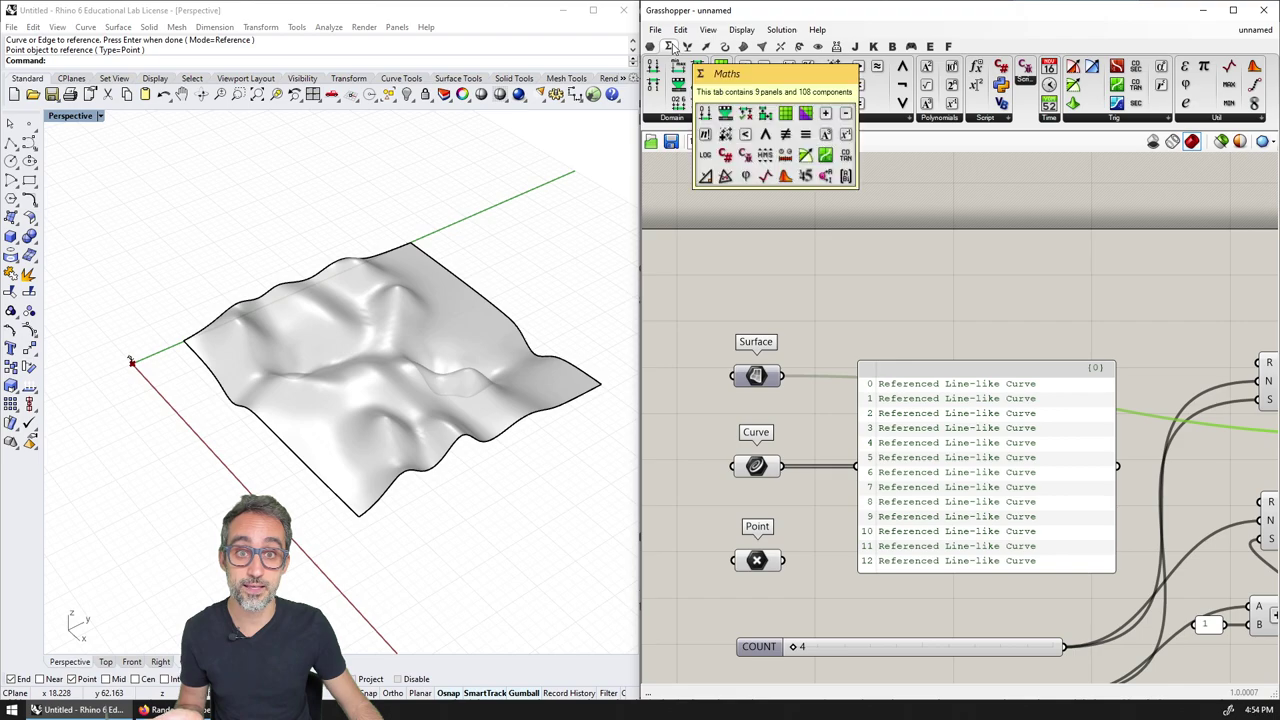
click(685, 118)
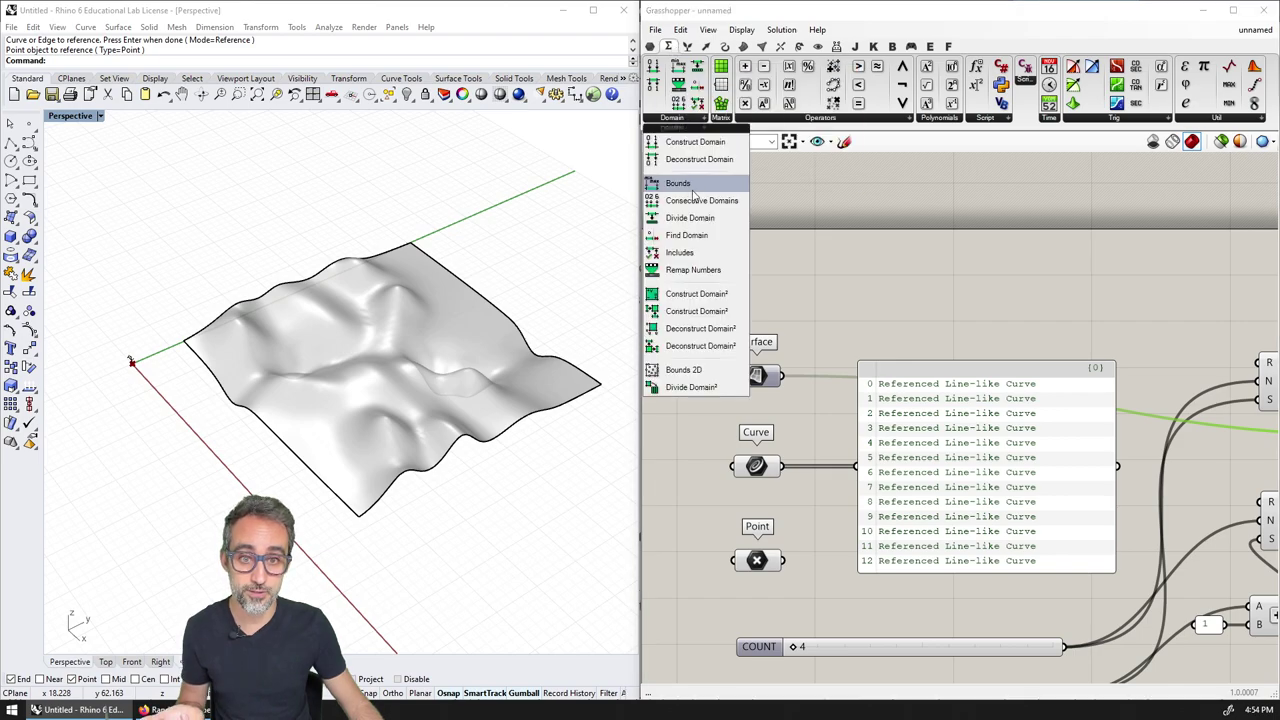
click(708, 329)
click(833, 310)
drag(784, 375, 813, 313)
mouse_move(851, 286)
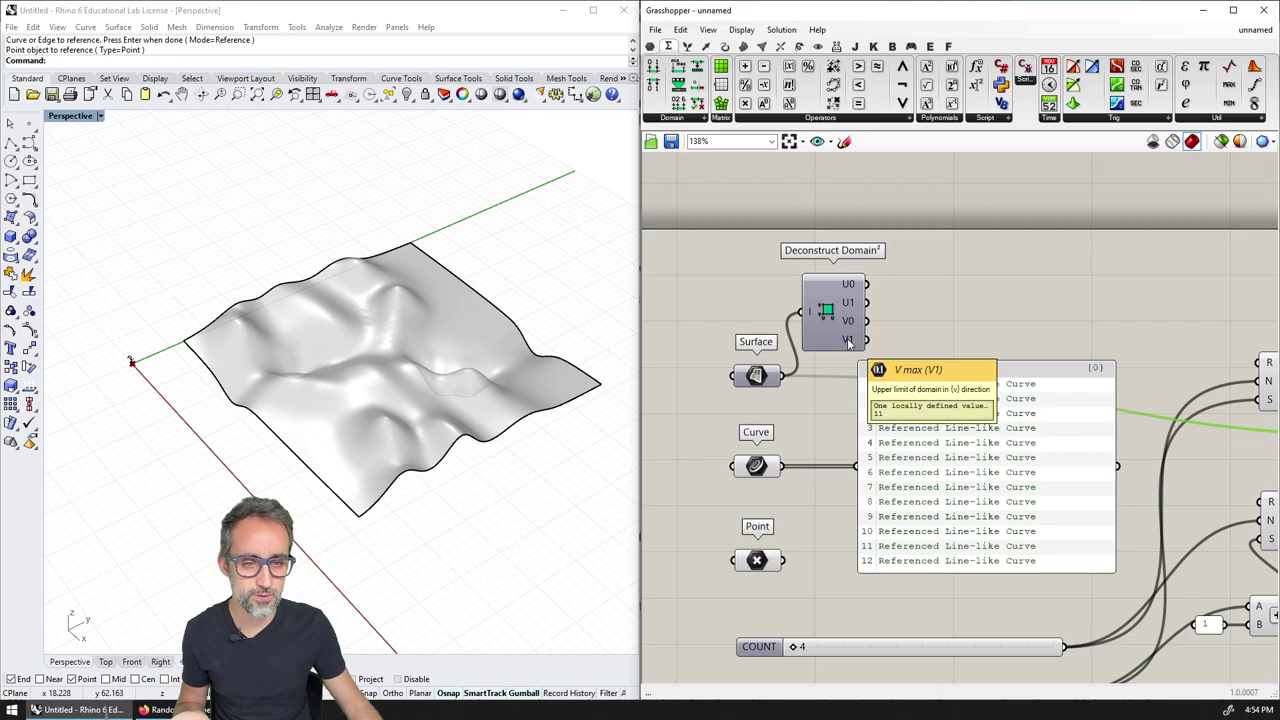
- Delete the Deconstruct Domain² component beside the Surface parameter
click(838, 326)
scroll(866, 271, down, 3)
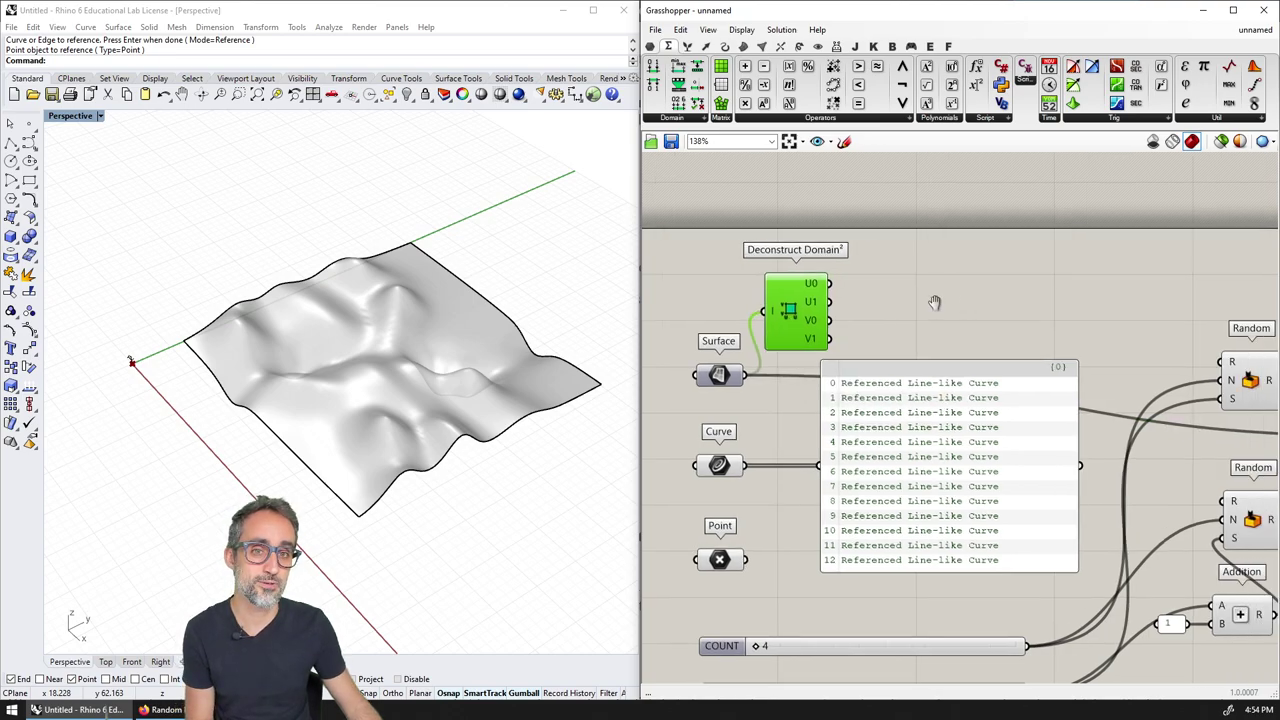
right_drag(866, 271, 849, 267)
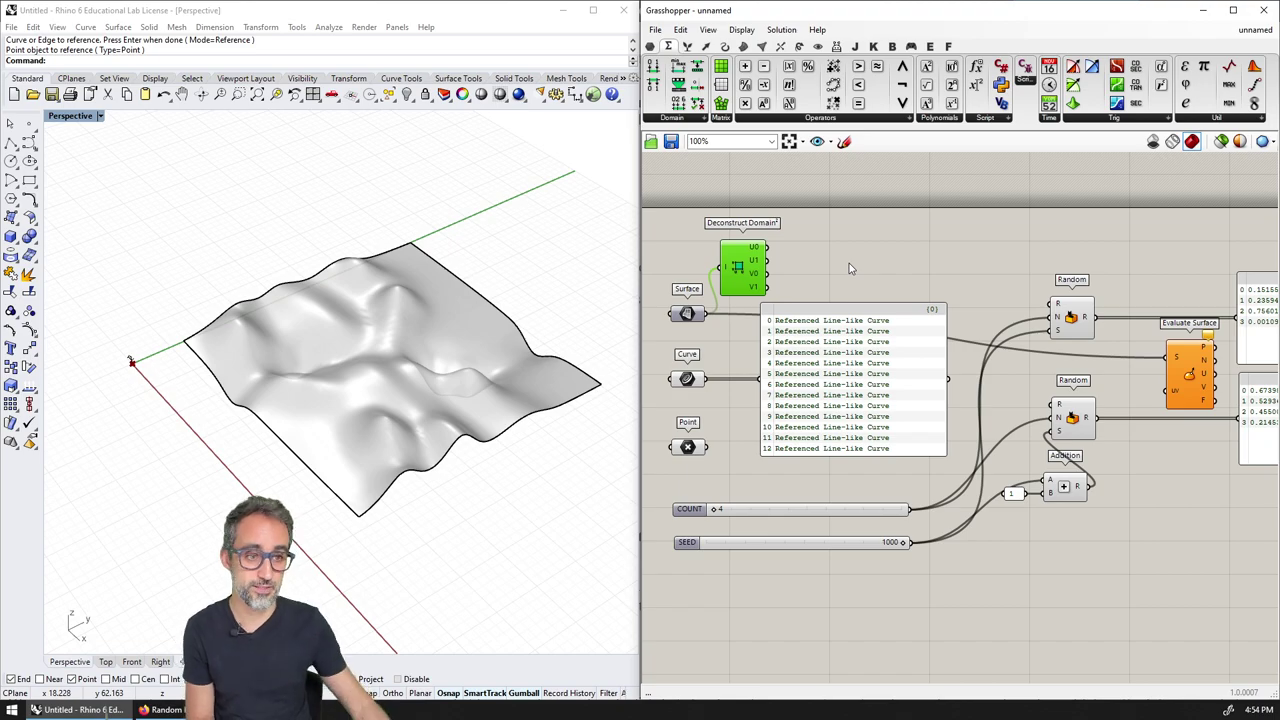
key(Delete)
- Reparameterize the S input of the Evaluate Surface component
right_drag(980, 278, 864, 257)
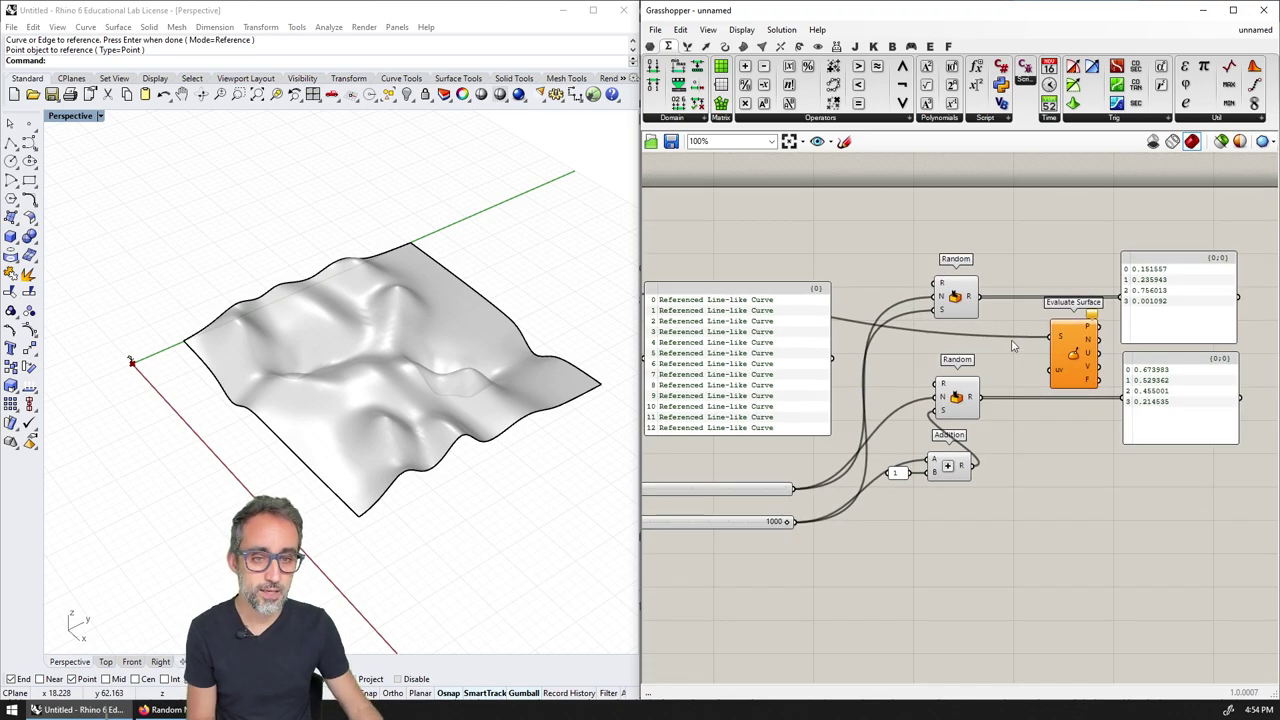
scroll(1012, 345, up, 4)
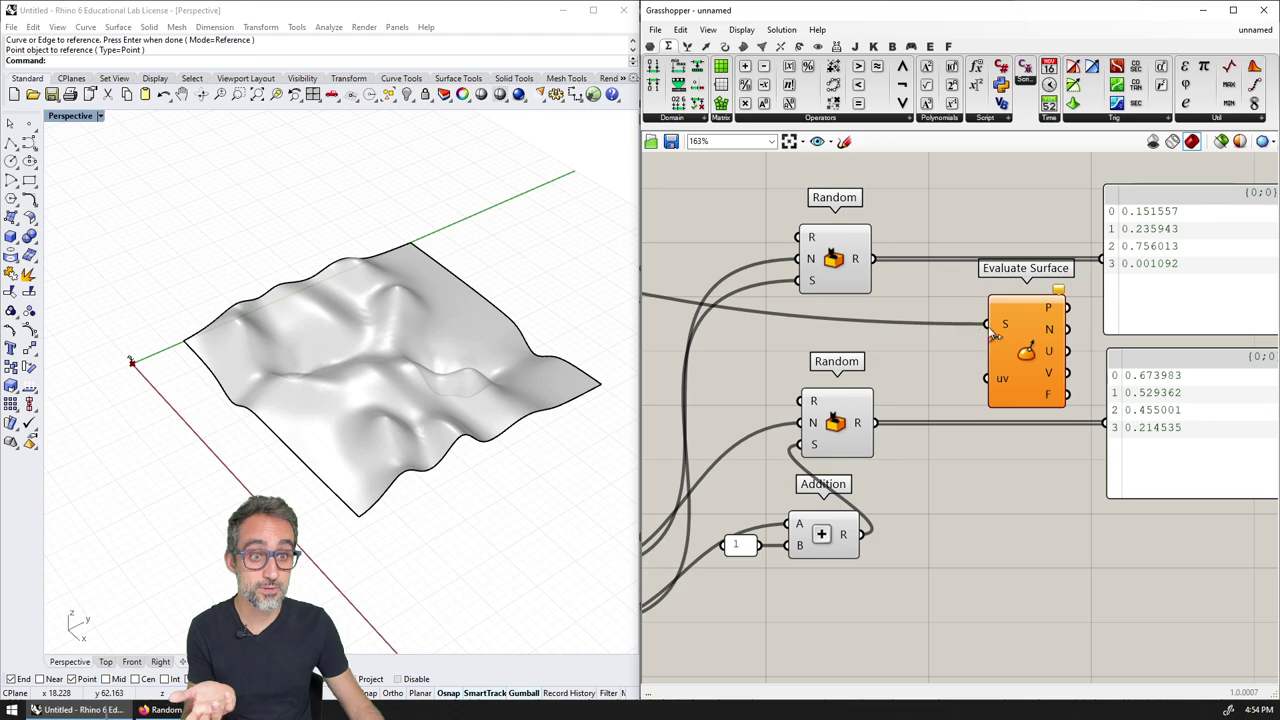
right_click(1007, 327)
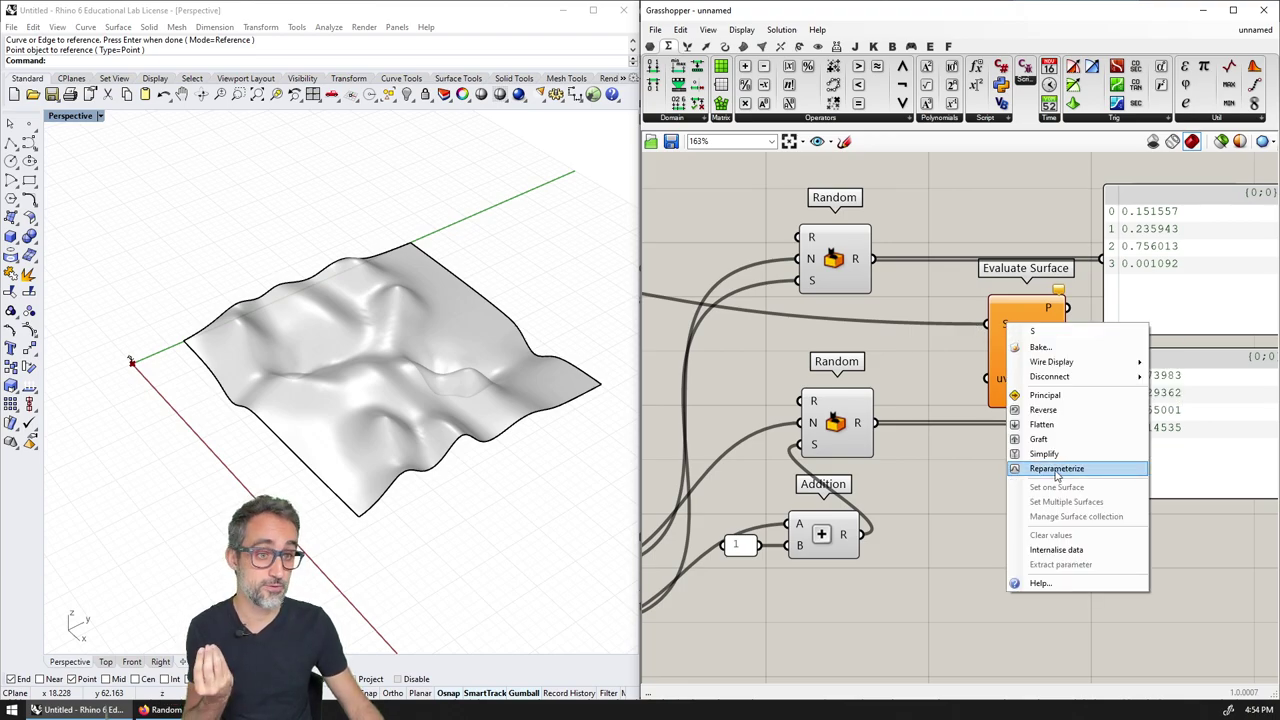
click(1056, 469)
right_drag(1006, 324, 975, 320)
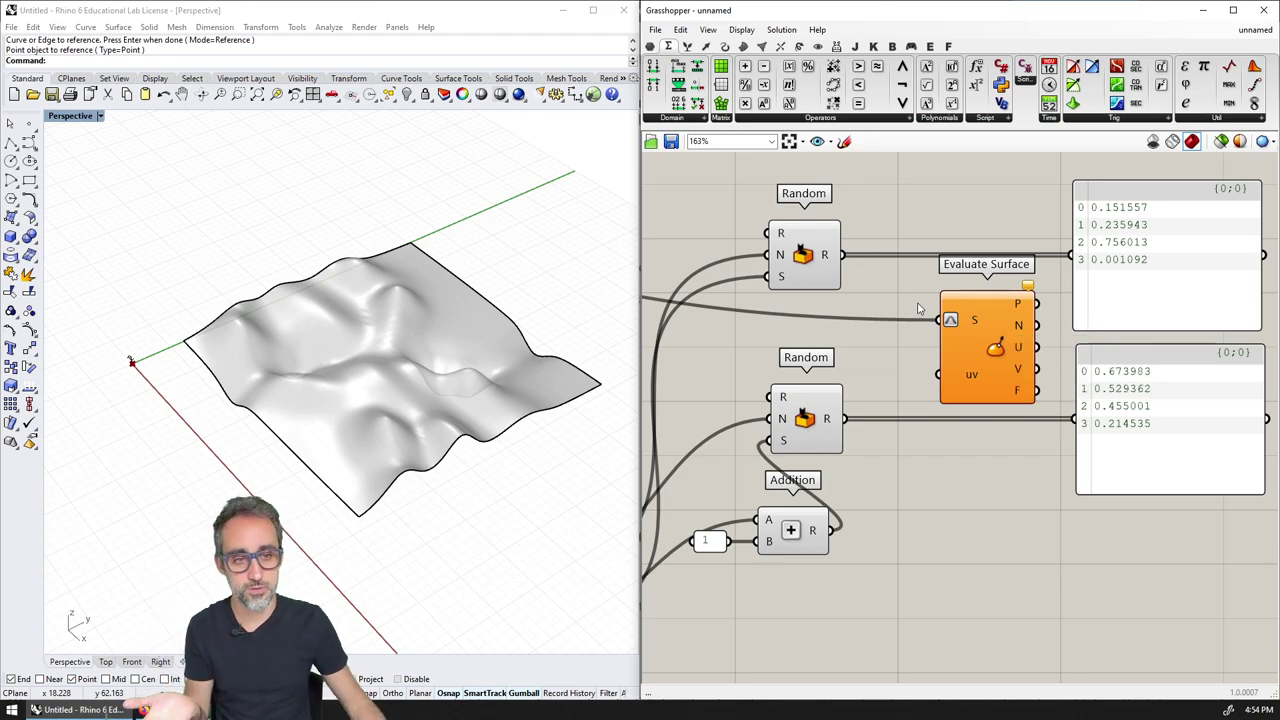
right_drag(970, 359, 905, 372)
scroll(905, 373, down, 1)
scroll(904, 386, up, 1)
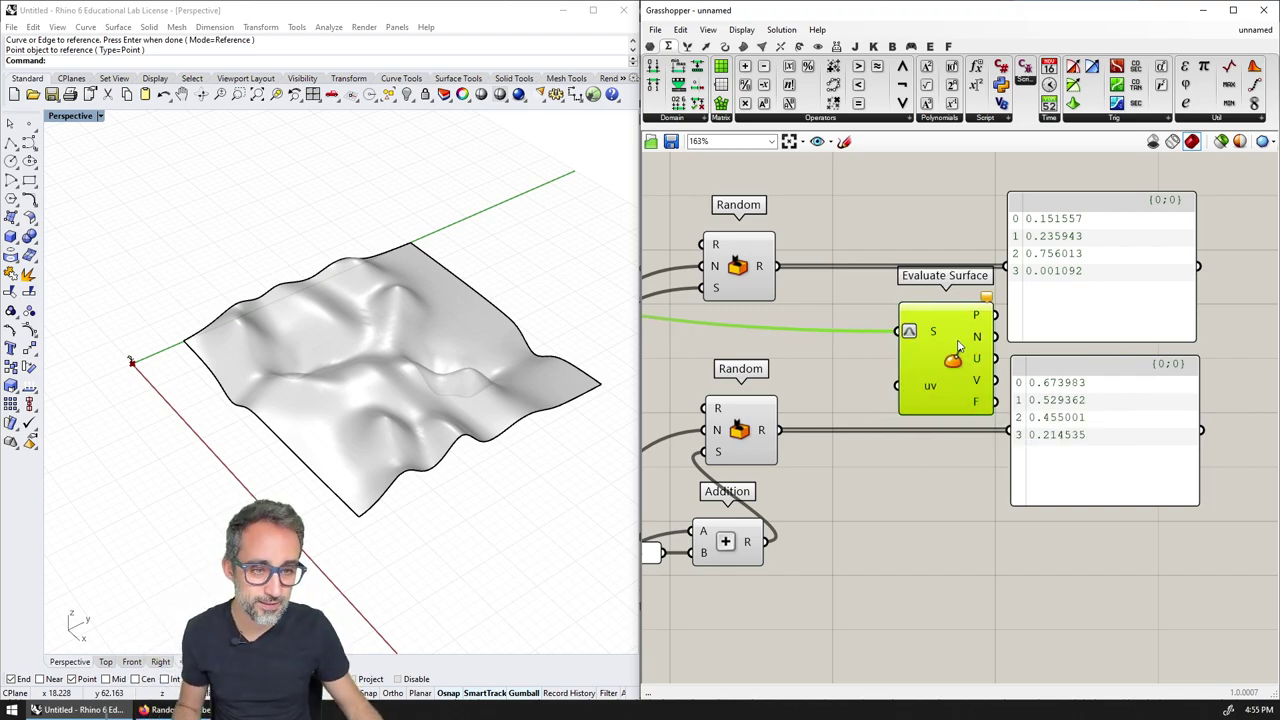
- Shift Evaluate Surface aside, add a Construct Point component before it, and wire the two Random outputs to its X and Y inputs
drag(932, 347, 1065, 347)
double_click(905, 340)
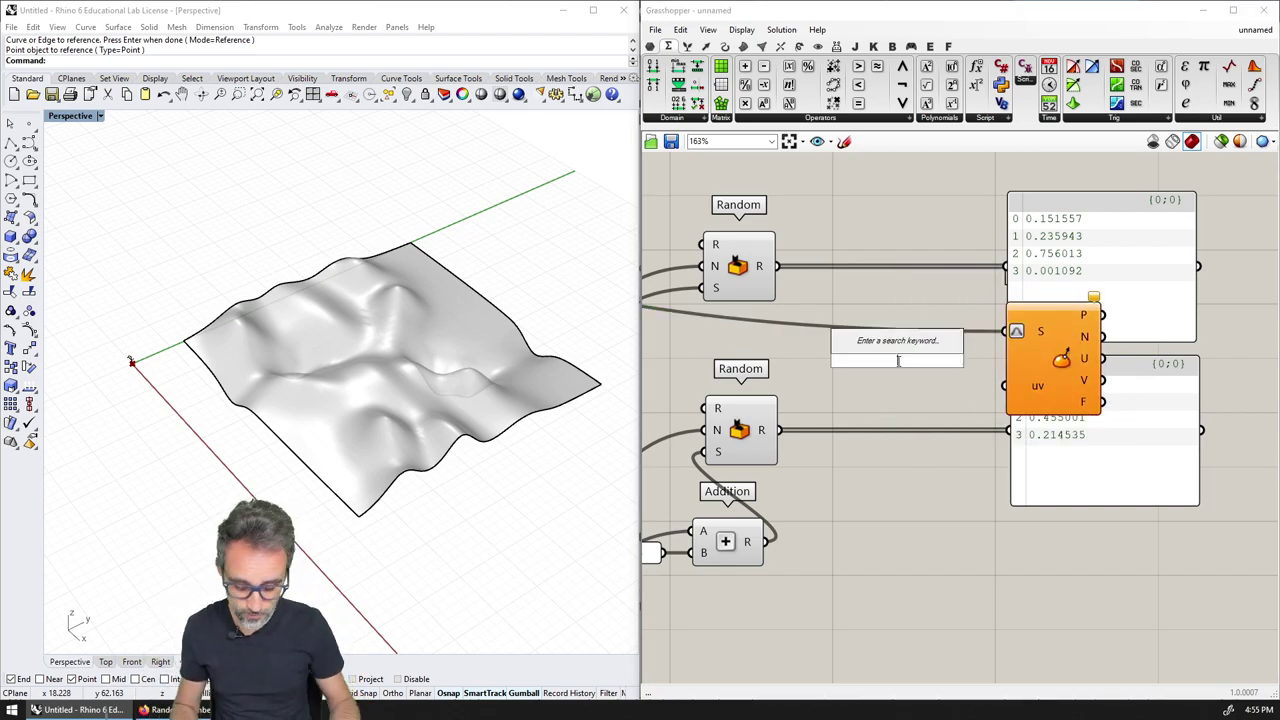
text(CONSTRUCT POINT)
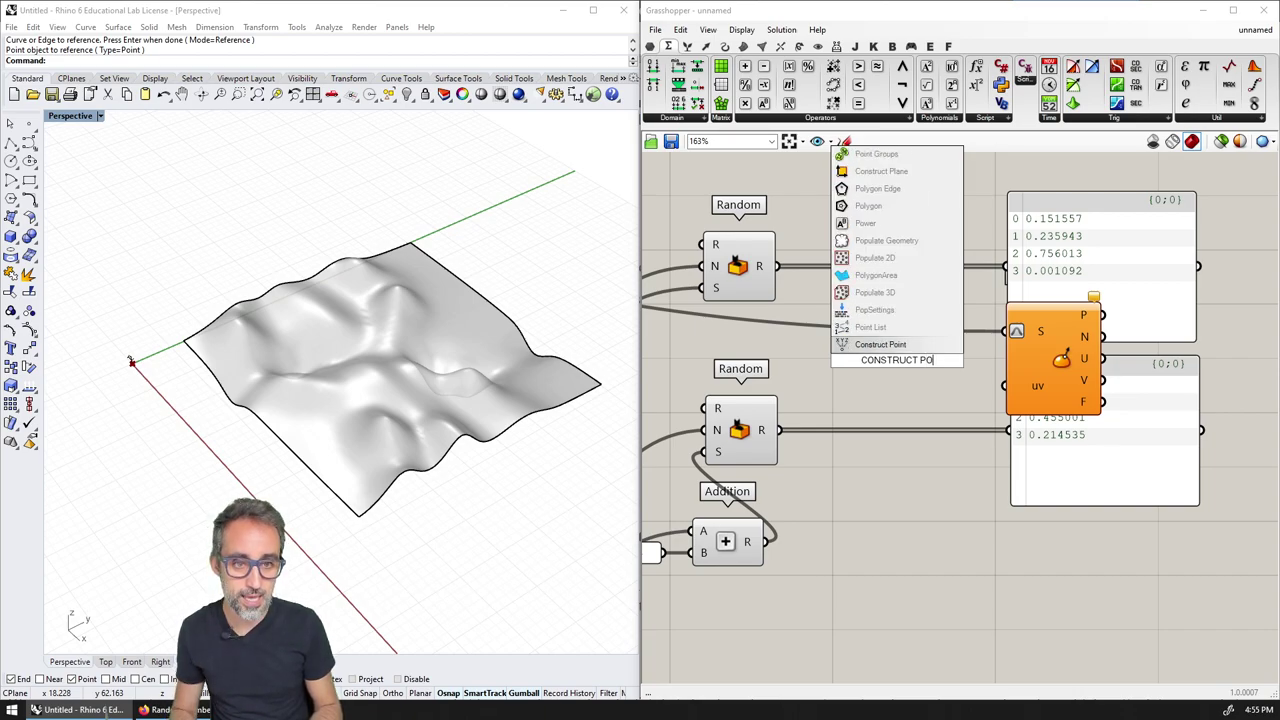
key(Return)
drag(777, 266, 857, 339)
drag(777, 430, 857, 360)
click(738, 280)
click(738, 442)
- Examine the constructed points near the origin and turn off the preview of the Construct Point component
right_drag(185, 395, 158, 388)
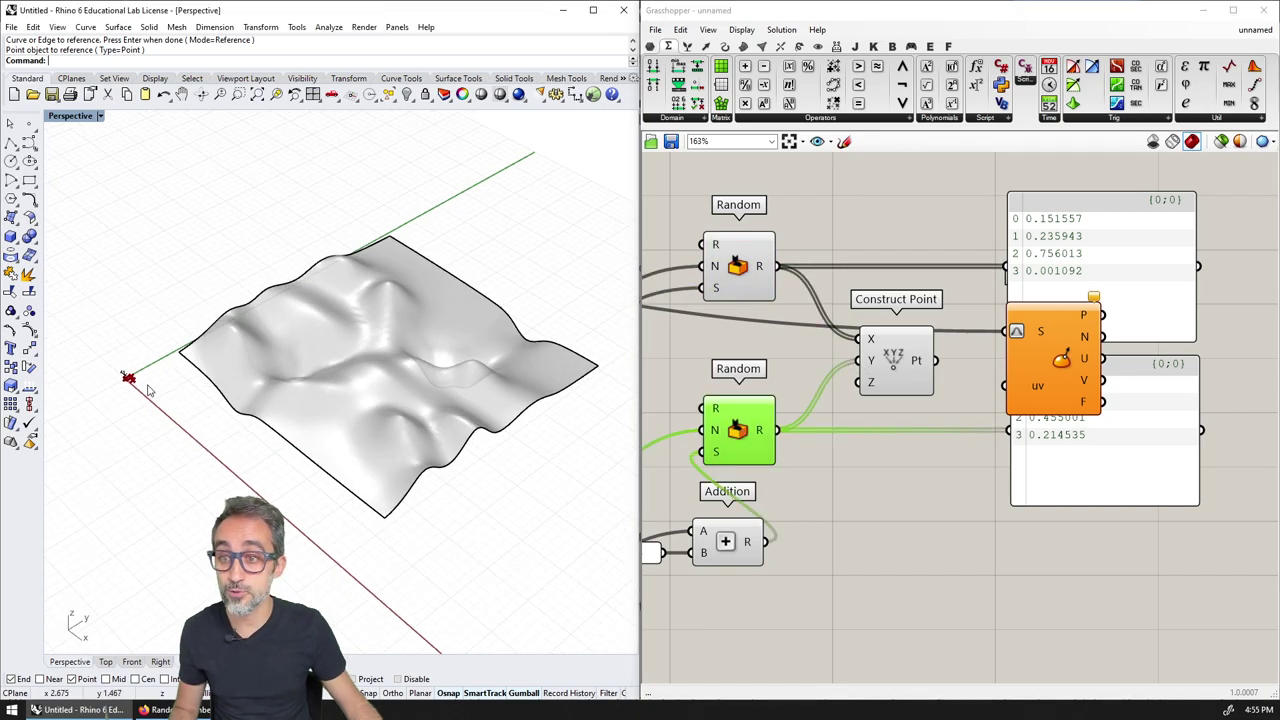
scroll(150, 380, up, 6)
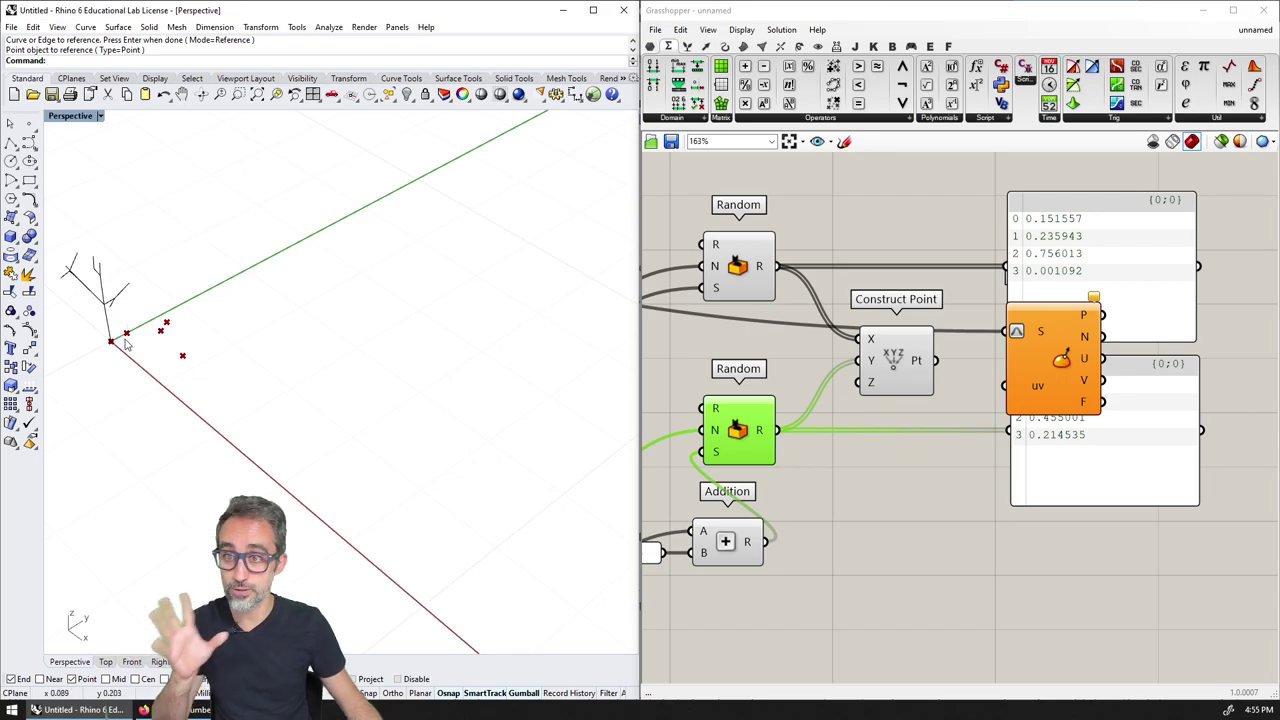
click(907, 368)
scroll(905, 372, down, 4)
key(ctrl+q)
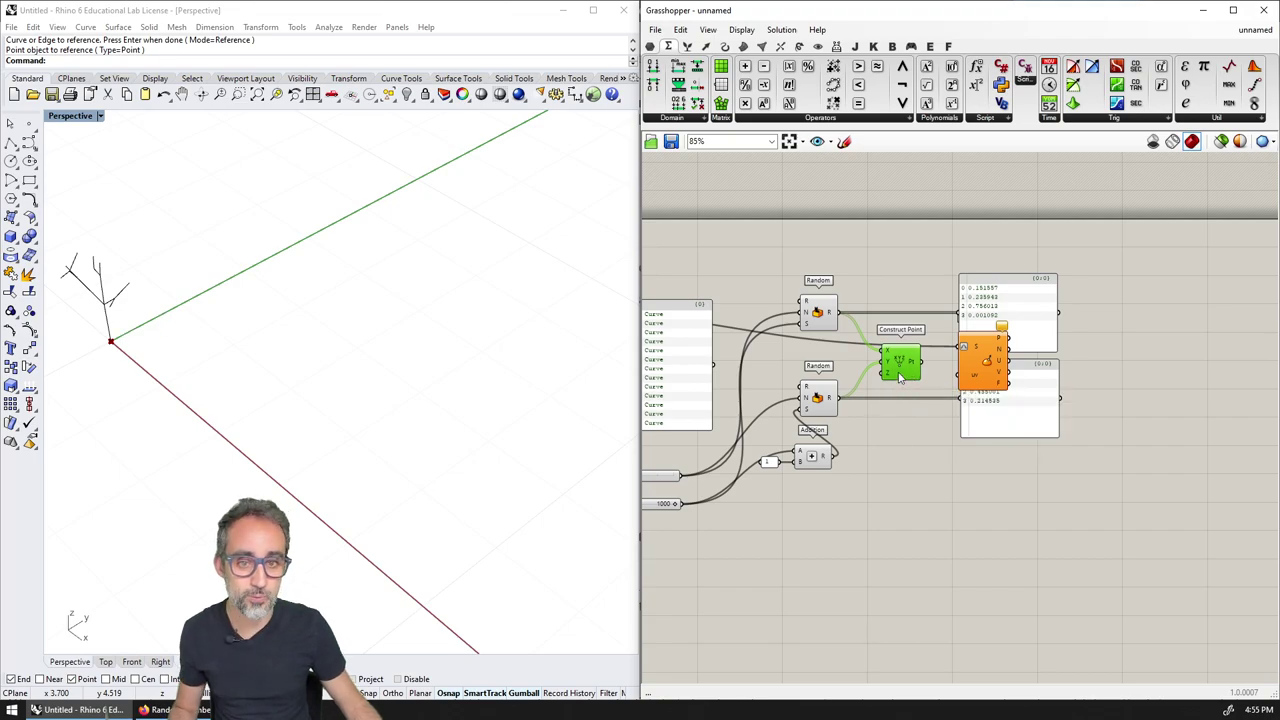
- Move both random value panels clear of the Evaluate Surface component
scroll(949, 386, up, 2)
right_drag(928, 378, 787, 376)
drag(1013, 269, 1011, 370)
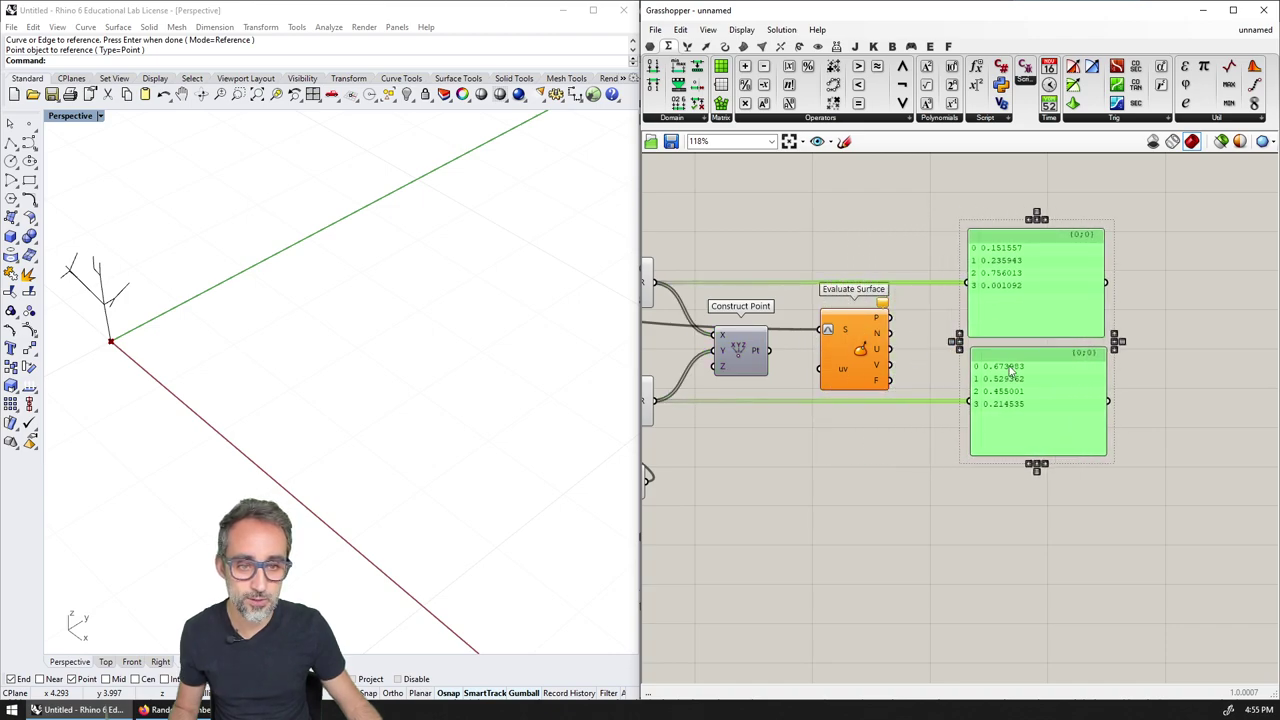
- Connect the Pt output of Construct Point to the uv input of Evaluate Surface and view the evaluated locations on the landscape
click(848, 350)
scroll(767, 360, up, 2)
drag(730, 349, 838, 372)
right_drag(705, 383, 872, 380)
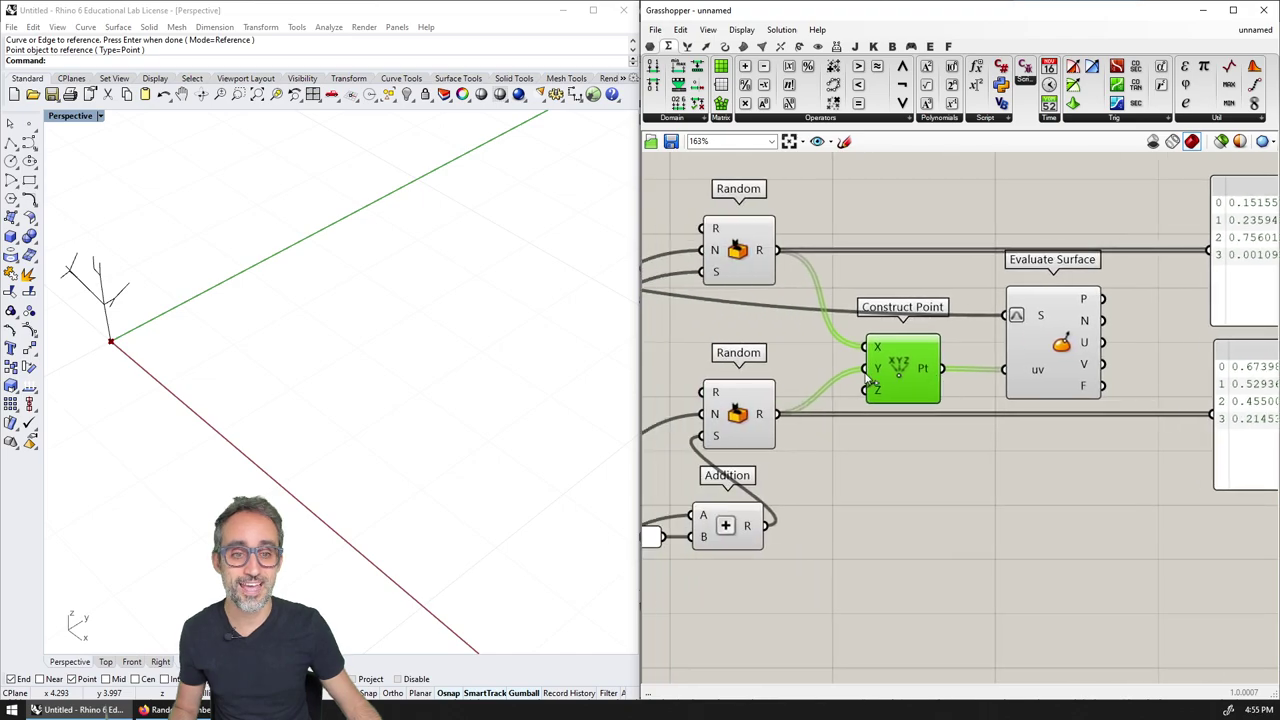
scroll(883, 350, down, 1)
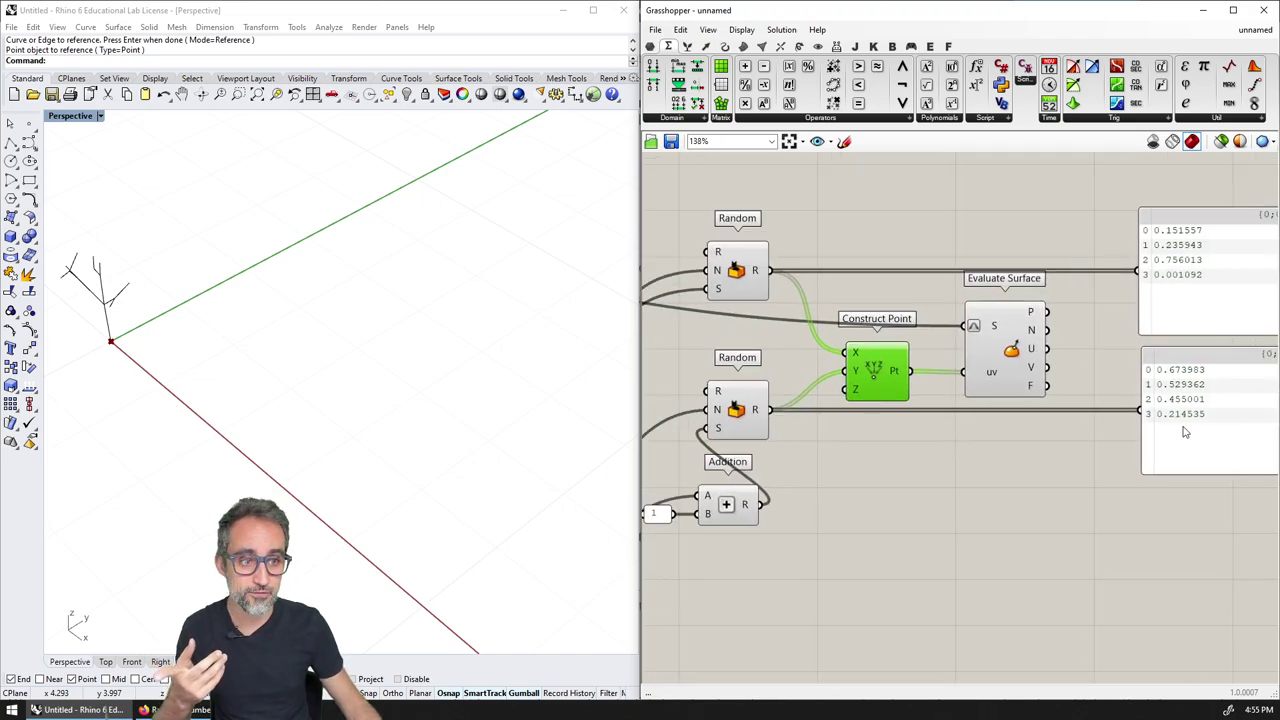
scroll(540, 343, down, 8)
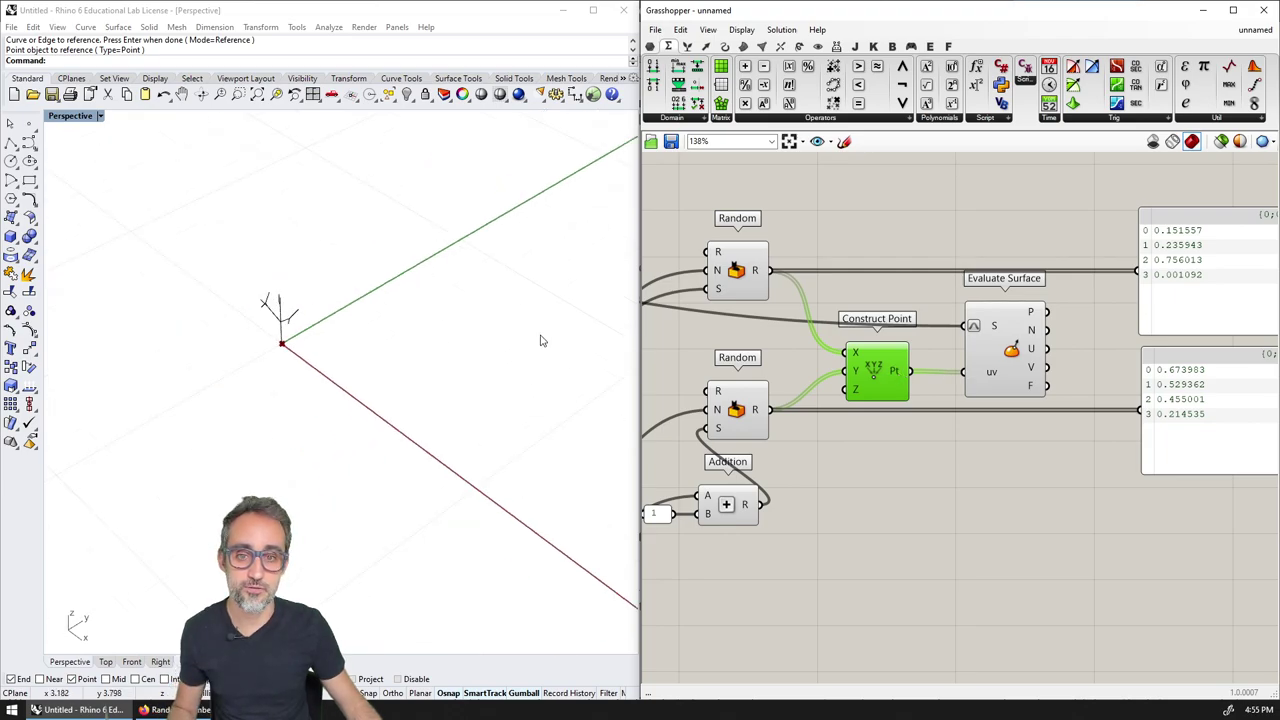
scroll(271, 305, down, 4)
right_drag(340, 287, 346, 300)
scroll(346, 300, up, 4)
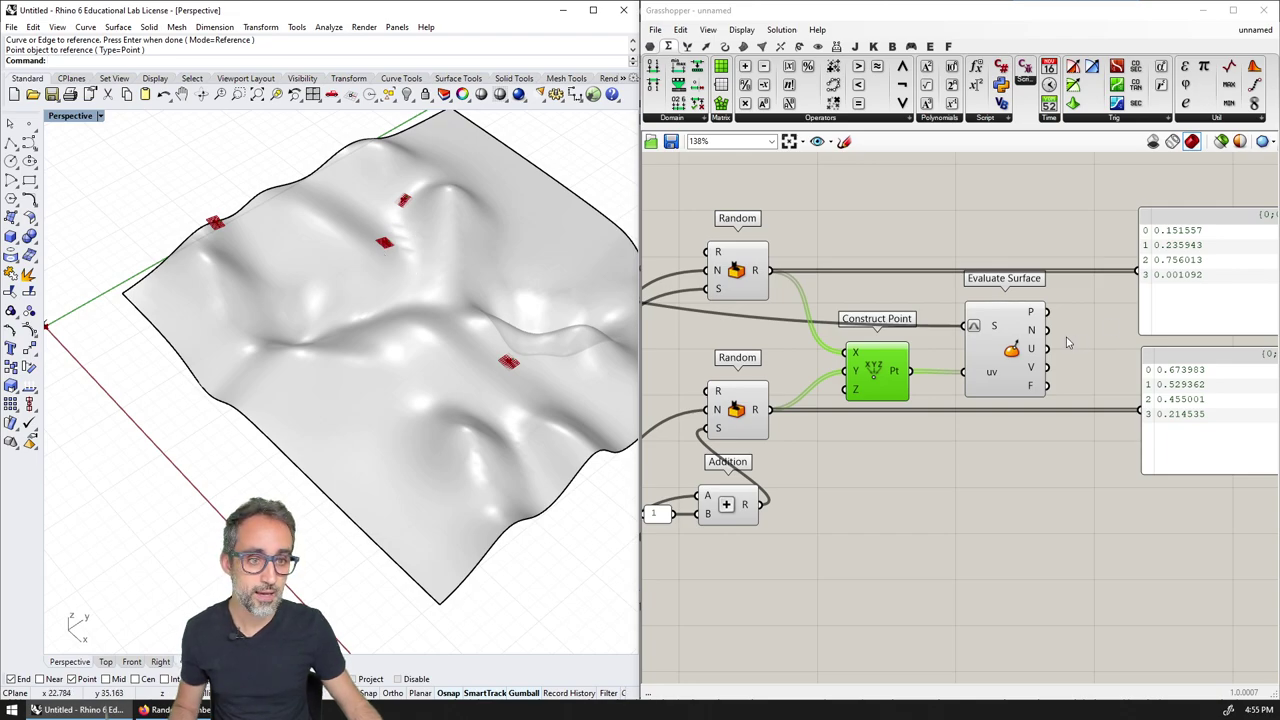
- Add a Deconstruct Plane component fed by the P output of Evaluate Surface, and hide the Evaluate Surface preview
right_drag(1040, 316, 868, 312)
drag(1190, 285, 1114, 385)
click(687, 47)
click(706, 47)
drag(921, 84, 956, 327)
scroll(943, 232, down, 1)
drag(886, 297, 932, 327)
drag(953, 326, 951, 296)
click(851, 316)
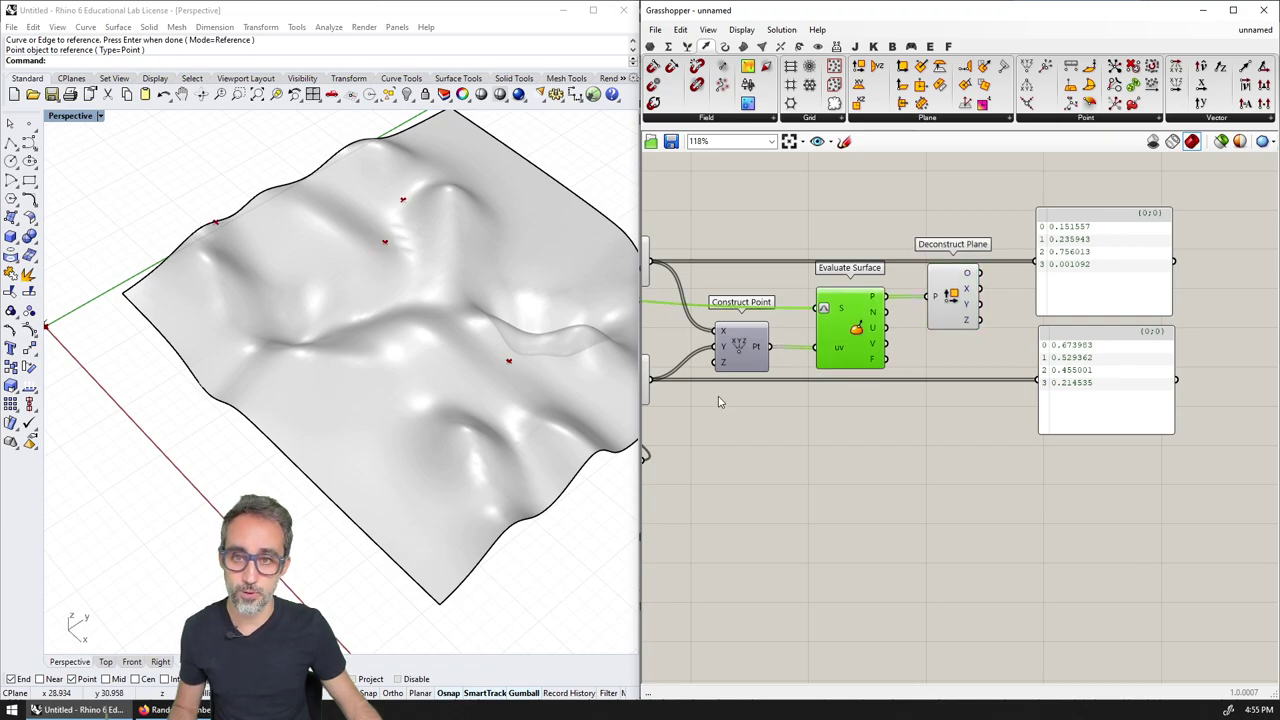
- Turn off Reparameterize on the S input of Evaluate Surface and examine where the points fall on the landscape
right_drag(717, 402, 831, 381)
scroll(831, 390, down, 1)
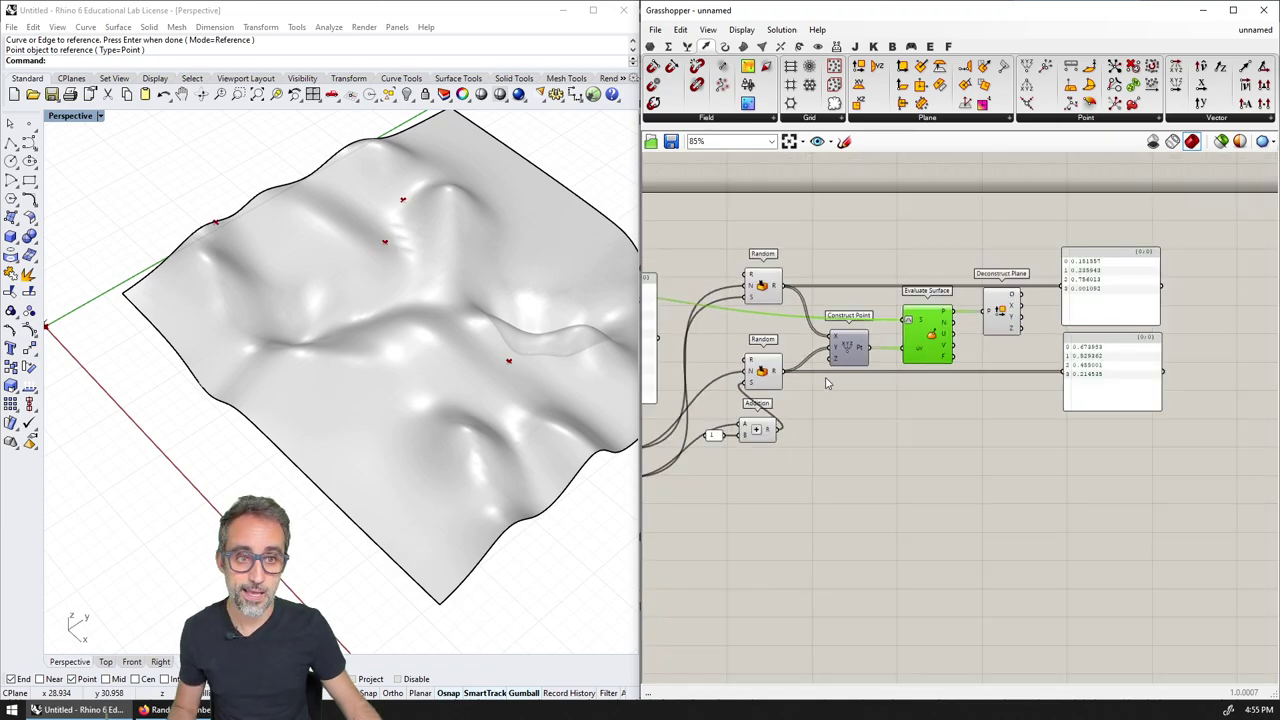
scroll(907, 320, up, 4)
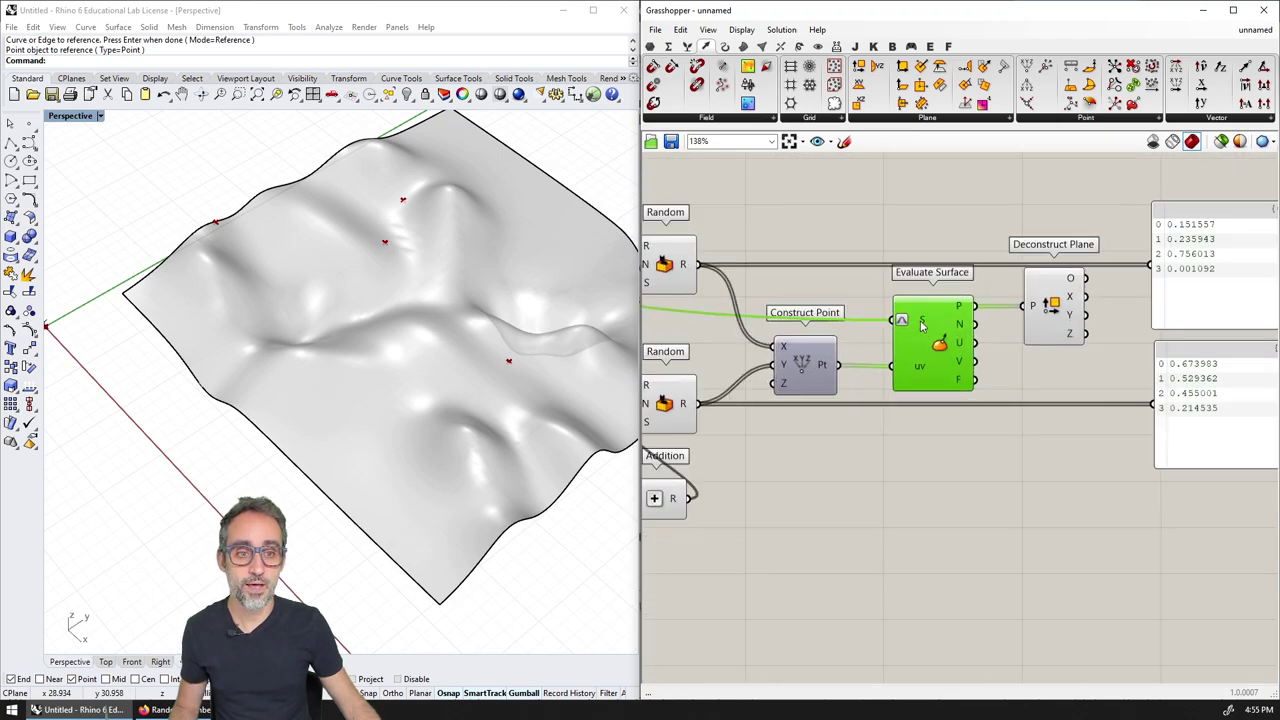
right_click(907, 320)
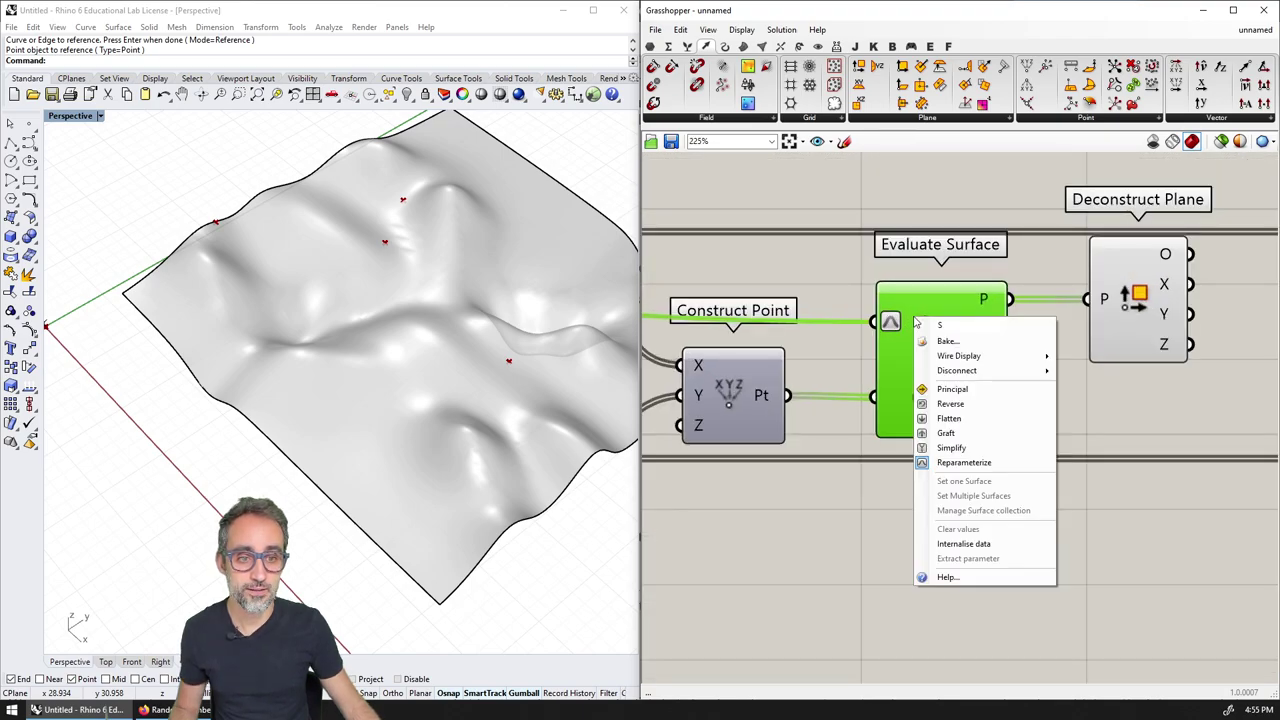
click(964, 462)
right_drag(655, 372, 800, 357)
scroll(800, 357, down, 2)
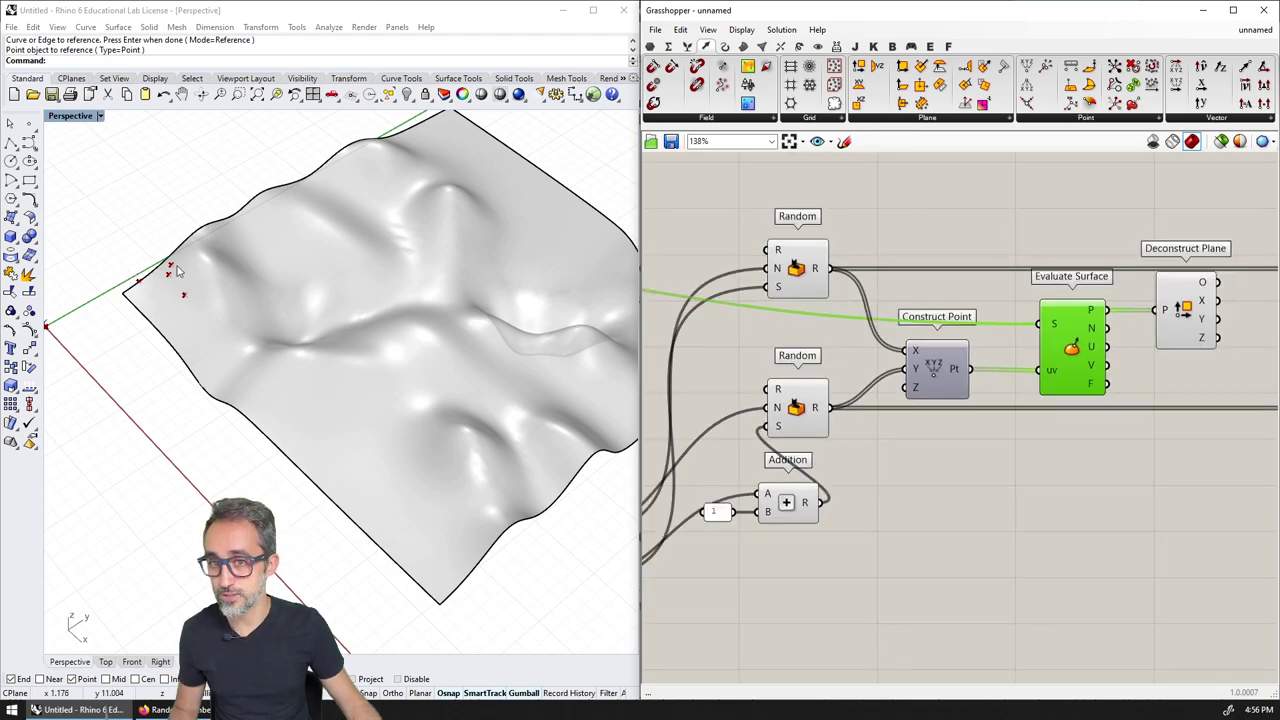
scroll(180, 275, down, 1)
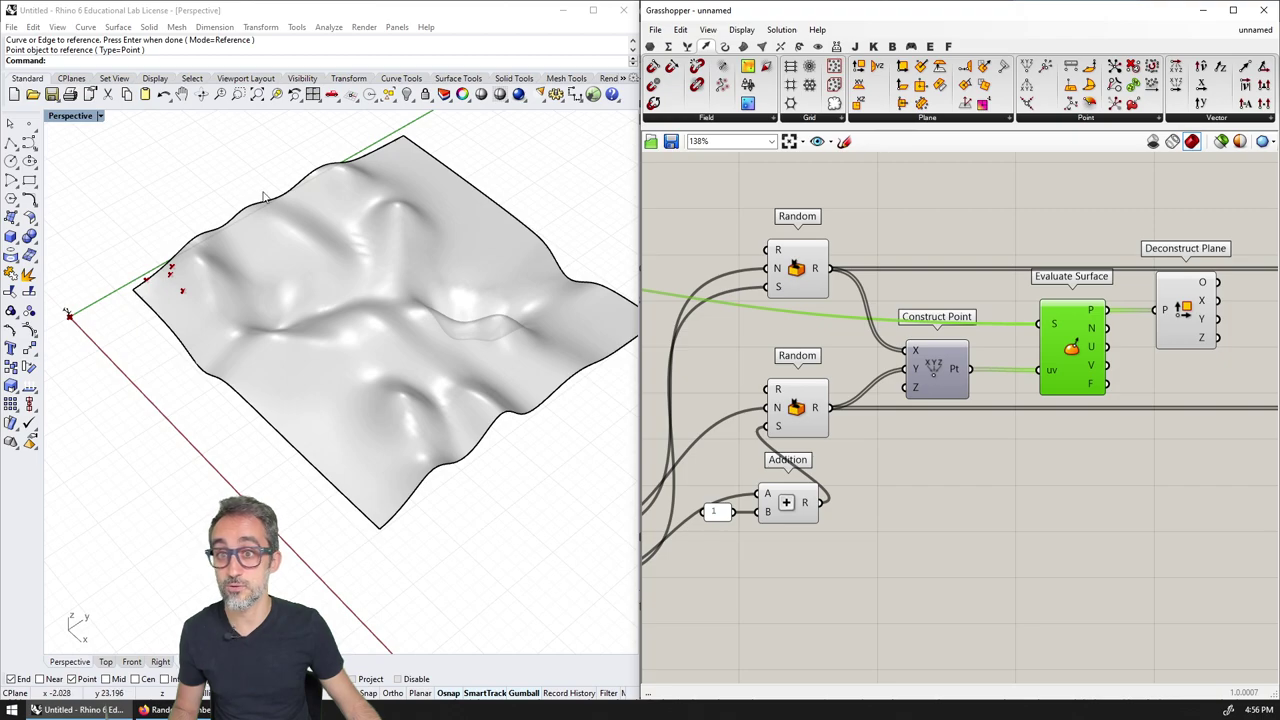
- Set the COUNT slider to 166 and examine the distribution of points on the surface
right_drag(842, 349, 978, 352)
scroll(978, 351, down, 3)
right_drag(773, 402, 893, 386)
scroll(826, 429, up, 2)
drag(732, 455, 765, 453)
scroll(258, 313, up, 5)
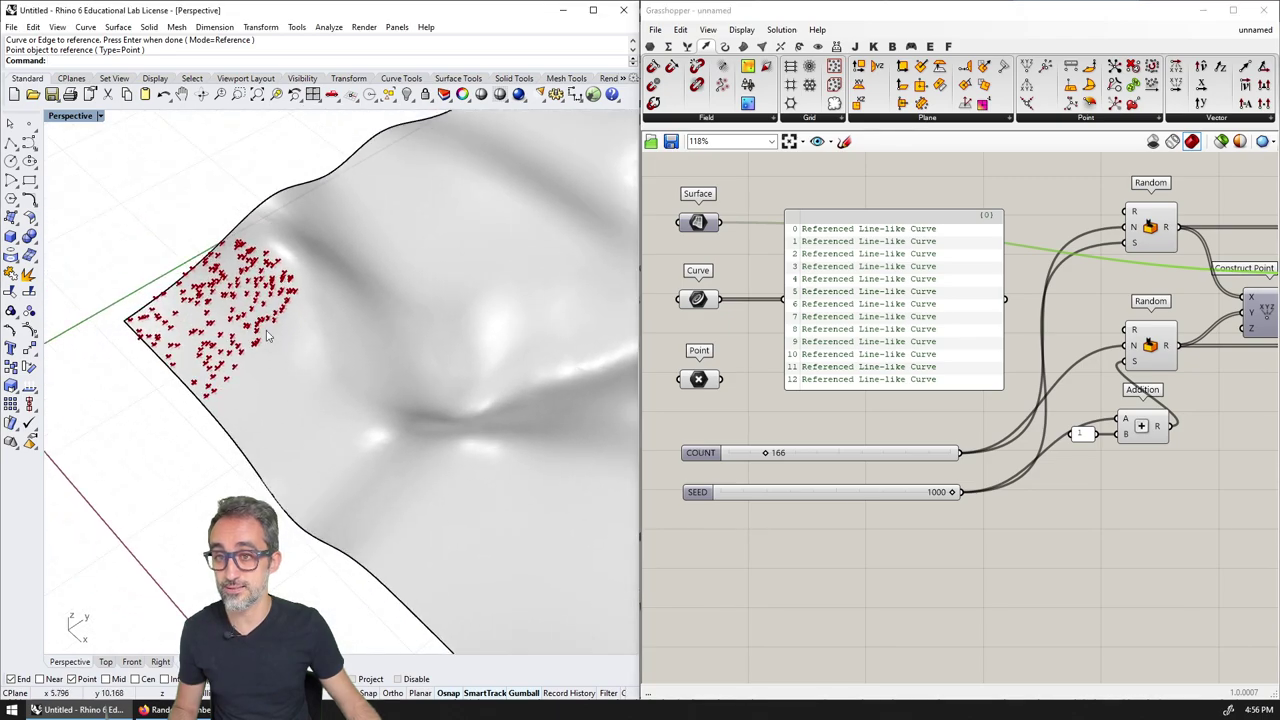
scroll(270, 343, down, 5)
- Turn Reparameterize back on for the S input of Evaluate Surface
right_drag(1063, 346, 866, 311)
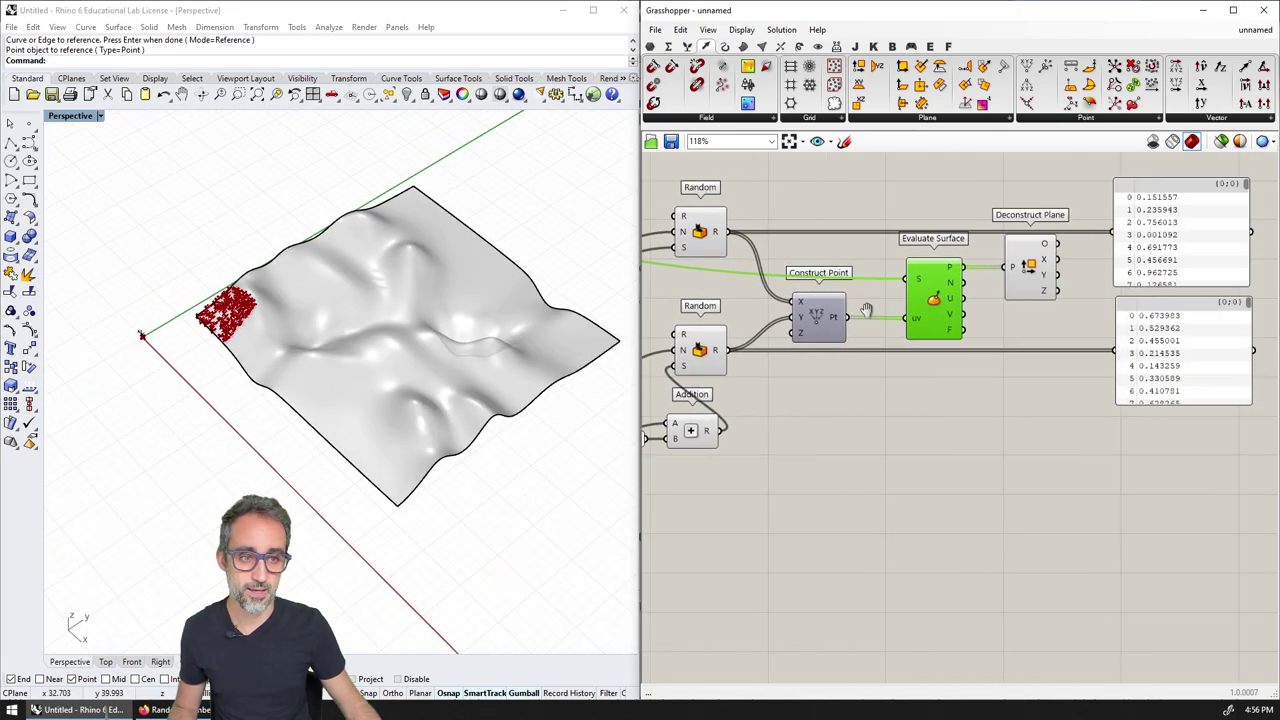
scroll(866, 311, up, 1)
right_click(912, 276)
click(951, 421)
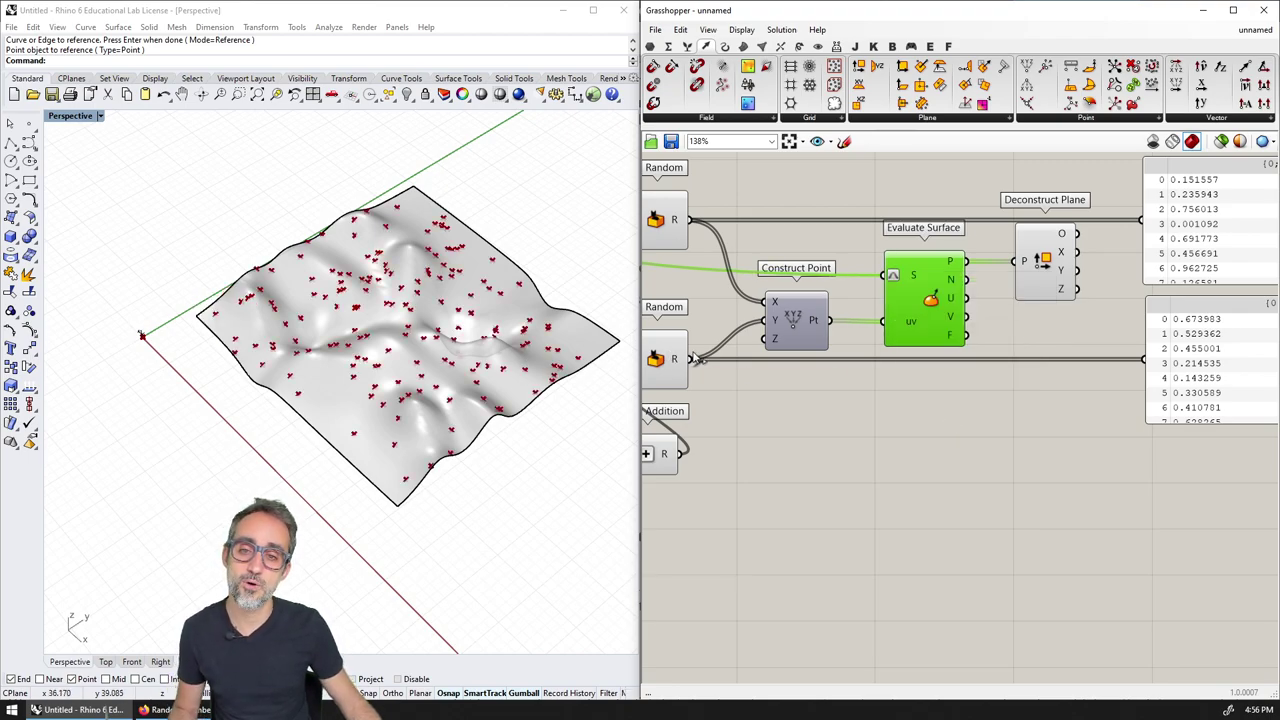
- Move both random value panels further from Deconstruct Plane to free space beside it
right_drag(744, 380, 782, 385)
right_drag(1051, 342, 747, 374)
click(785, 300)
drag(1062, 300, 1107, 374)
click(967, 318)
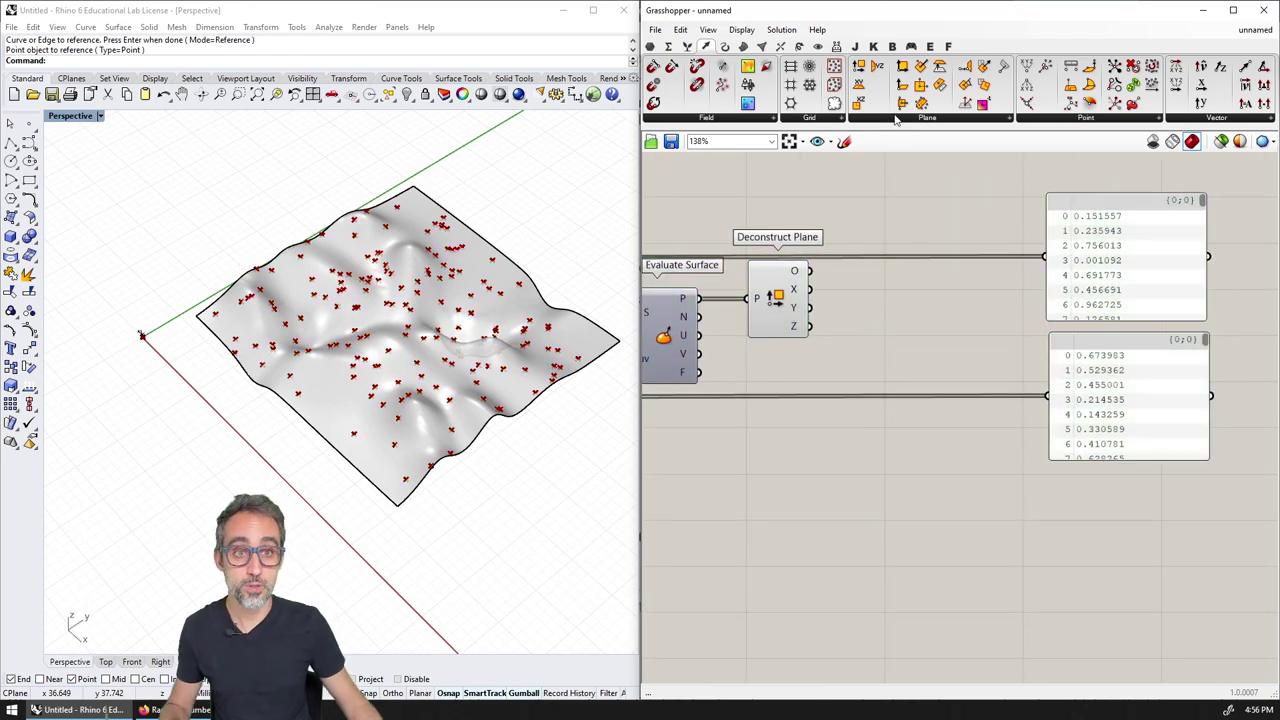
- Add an XY Plane component and connect the O output of Deconstruct Plane to its origin input
click(895, 118)
drag(968, 143, 898, 278)
drag(836, 276, 905, 280)
click(901, 320)
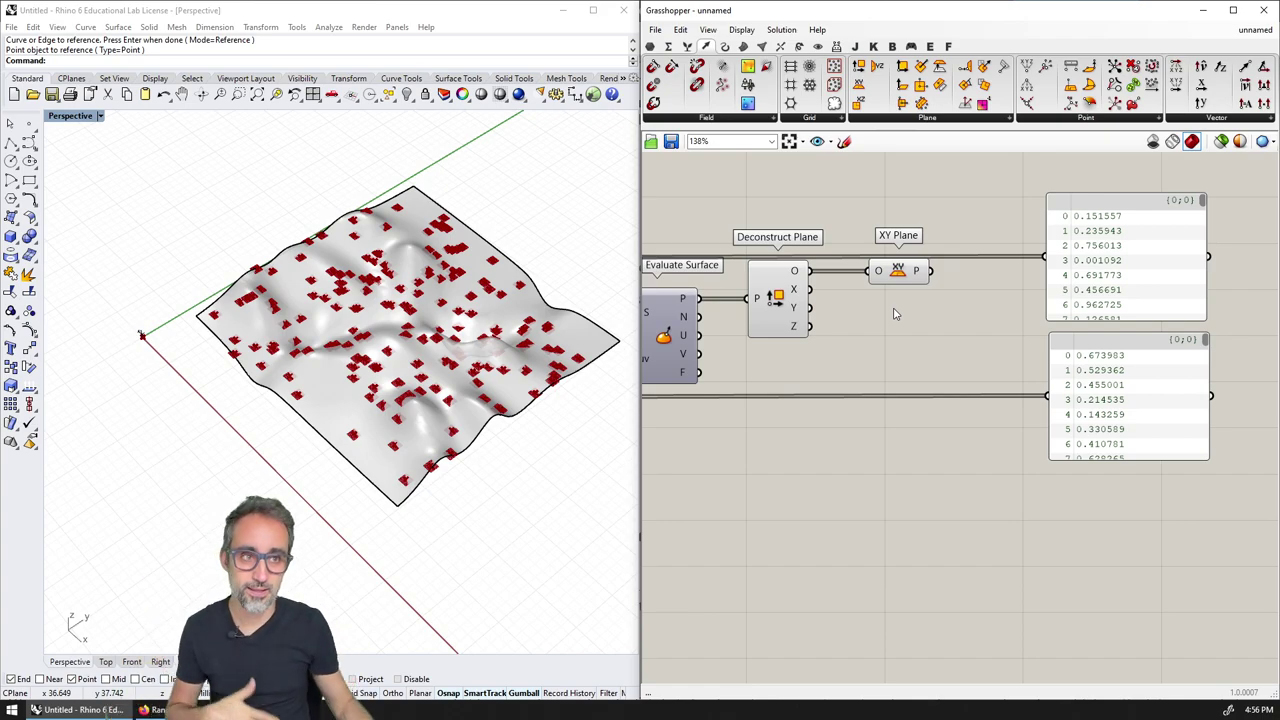
- Add an Orient component to the canvas for placing the tree curves on the planes
scroll(855, 189, down, 4)
right_drag(718, 201, 880, 251)
right_drag(745, 290, 963, 277)
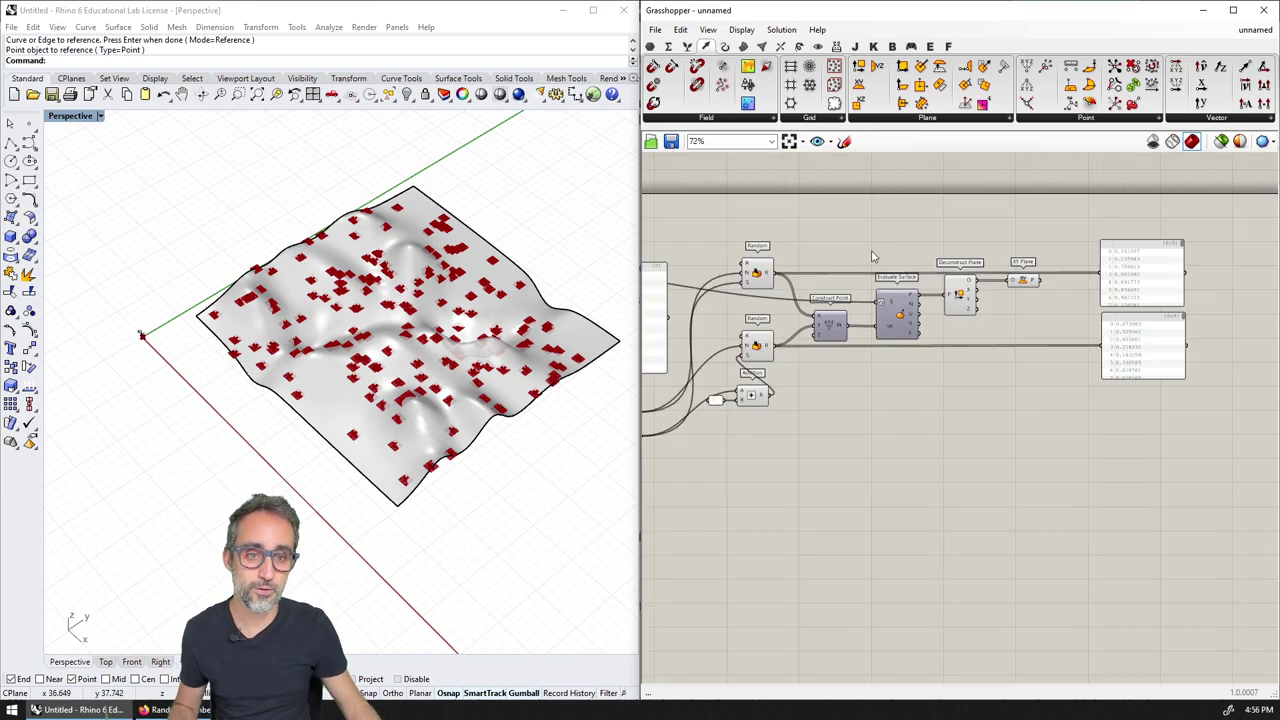
right_drag(670, 309, 843, 315)
scroll(843, 314, up, 3)
click(863, 310)
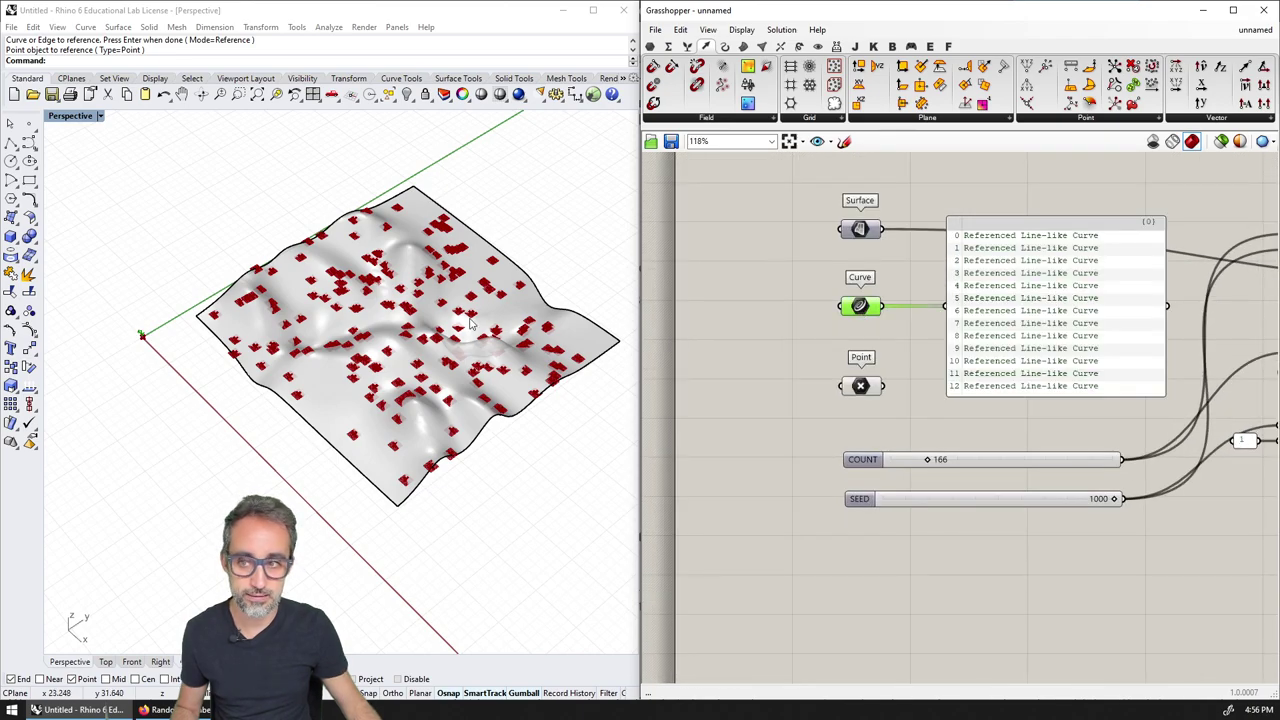
right_drag(1149, 303, 839, 315)
scroll(839, 315, down, 1)
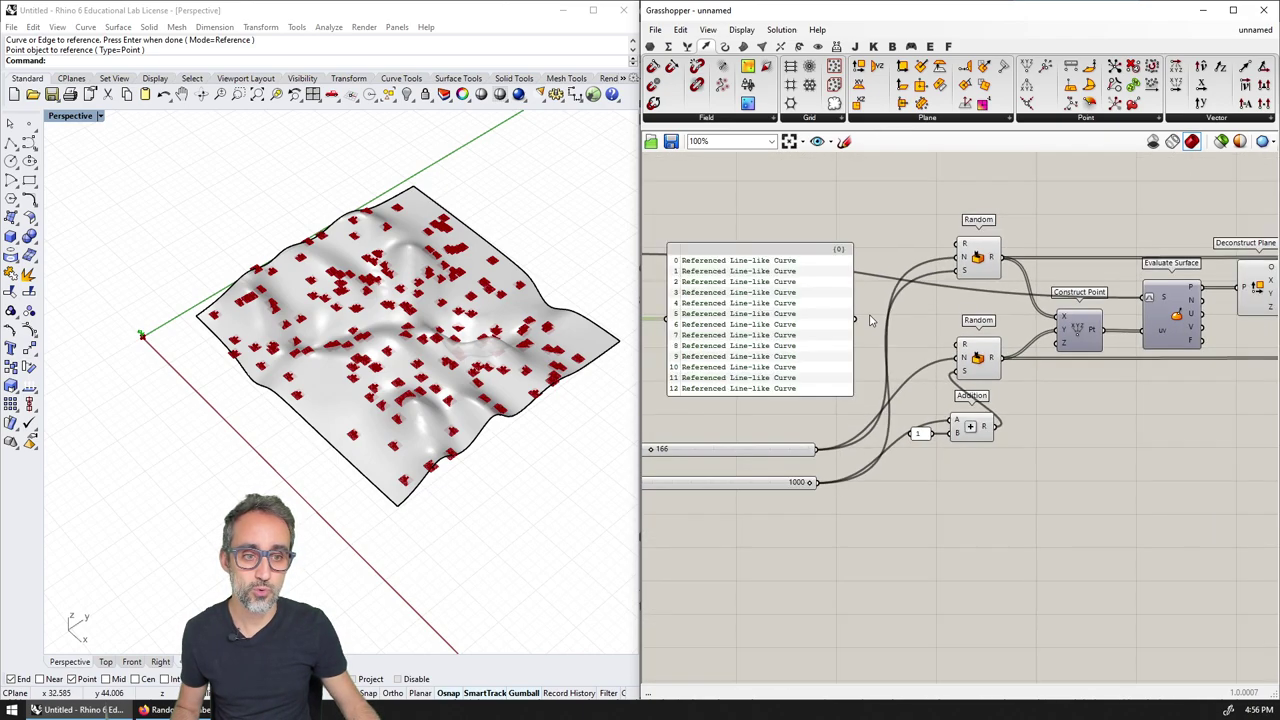
right_drag(975, 322, 972, 293)
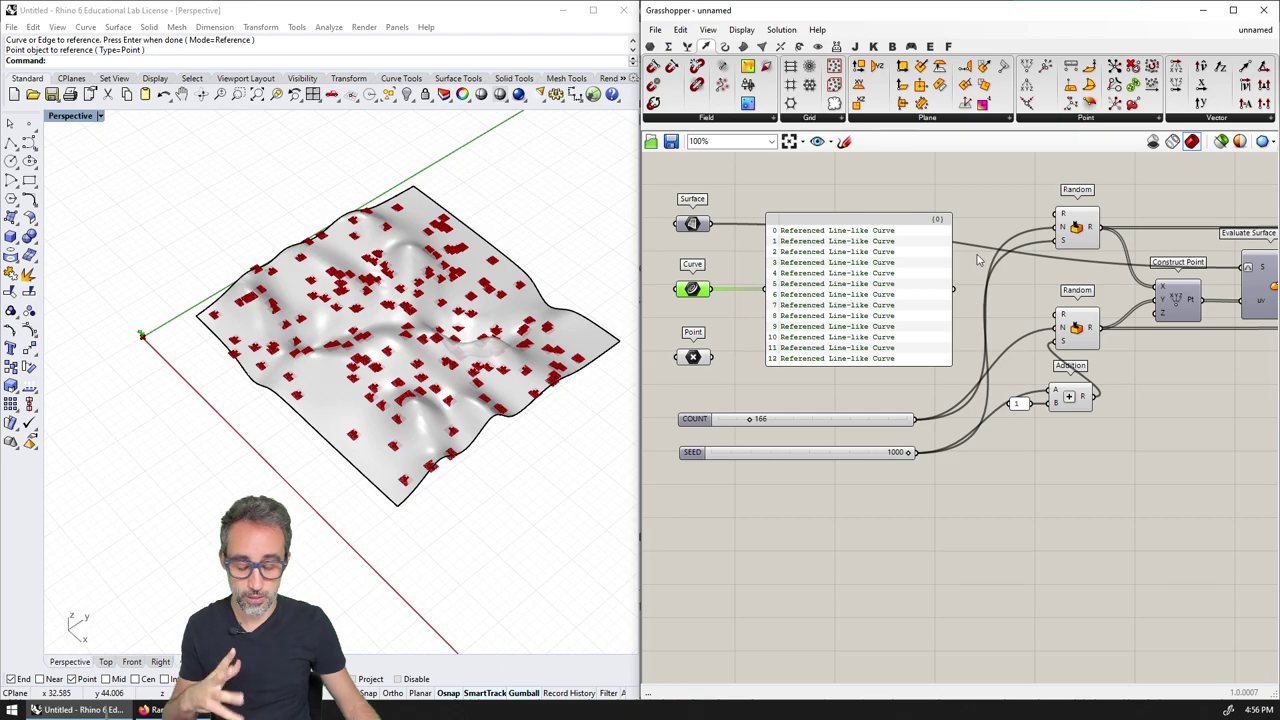
click(799, 47)
click(824, 118)
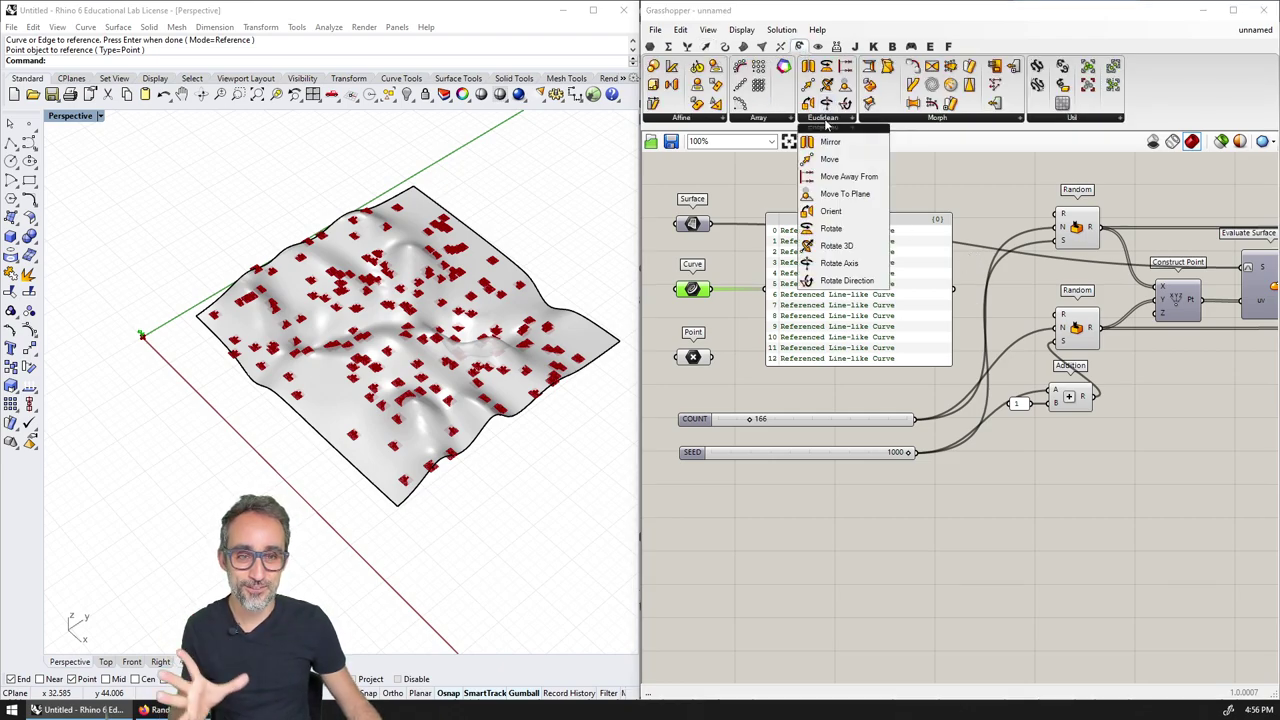
click(832, 213)
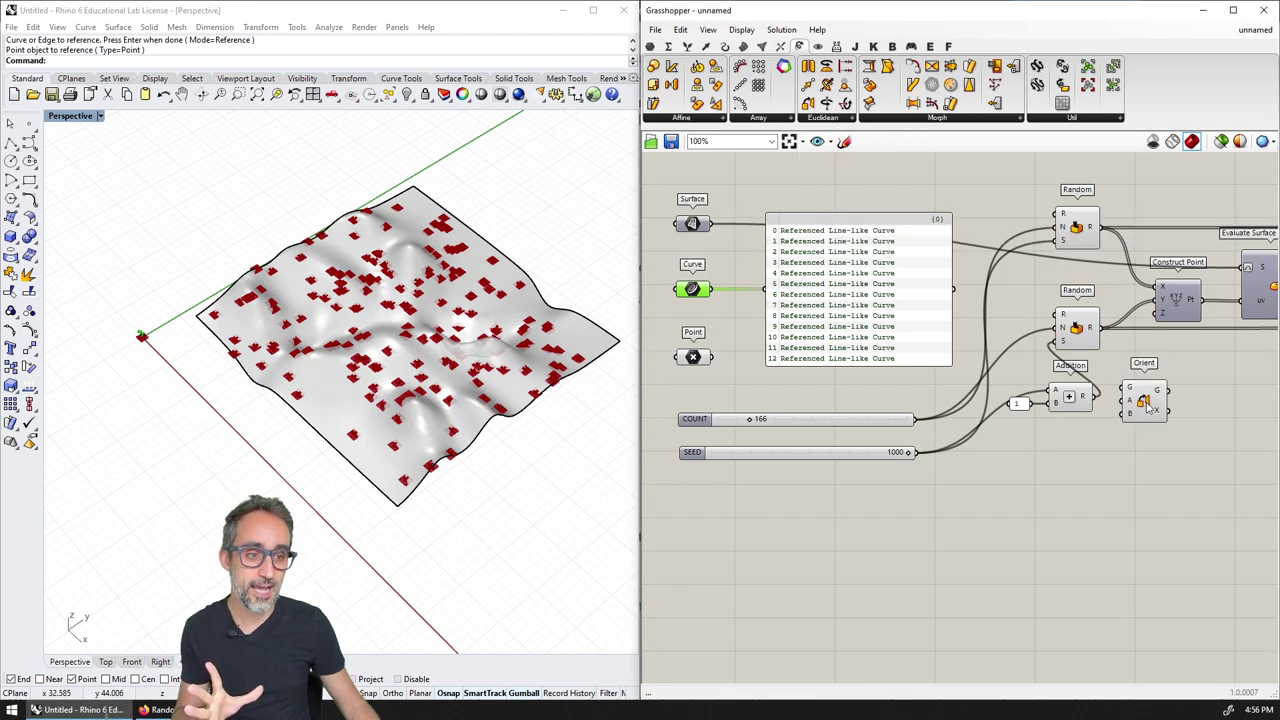
click(800, 400)
- Connect the Curve parameter to Orient's G input and place Orient below the SEED slider
scroll(692, 360, up, 3)
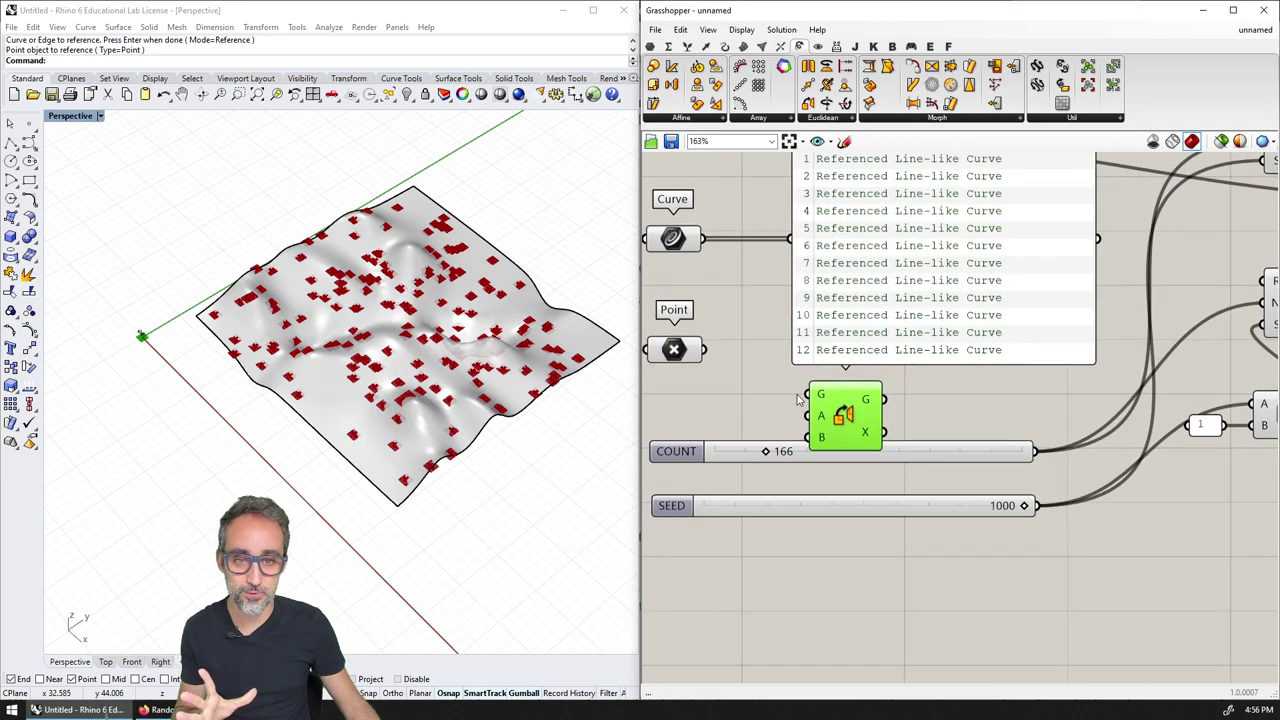
drag(718, 262, 936, 572)
mouse_move(924, 571)
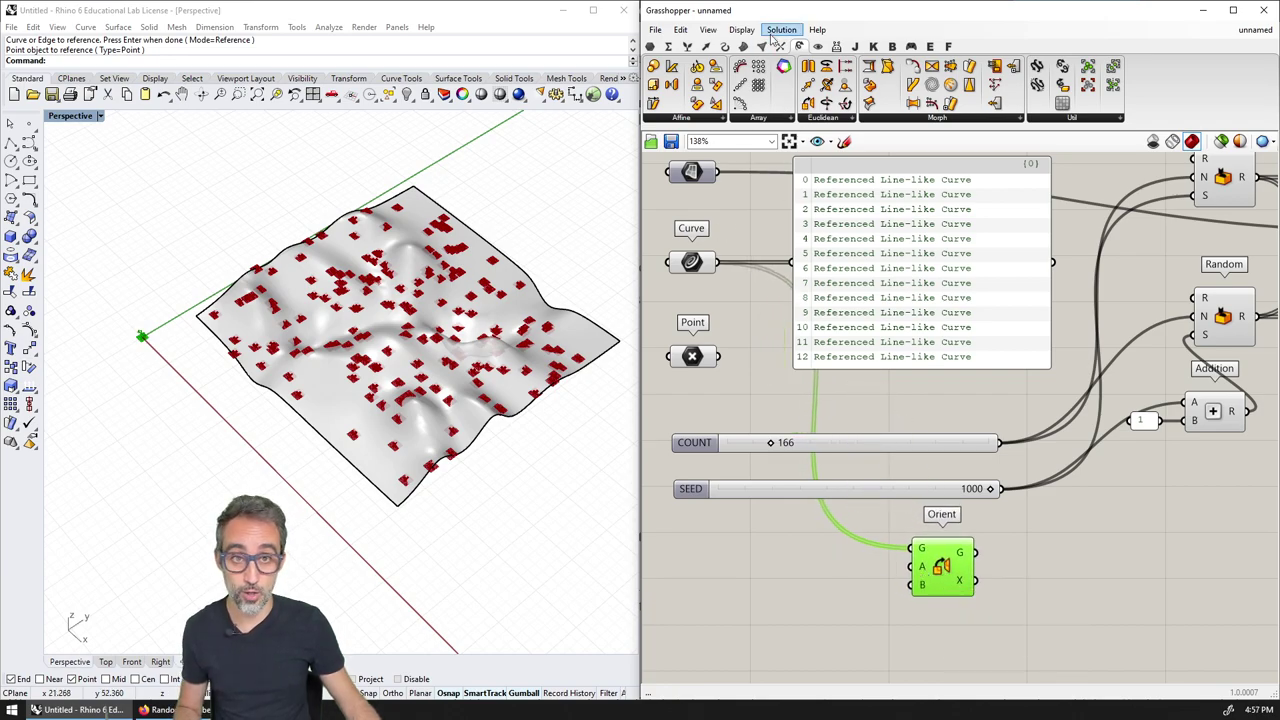
- Add an XY Plane with the Point parameter as its origin and connect its plane output to Orient's A input
click(726, 47)
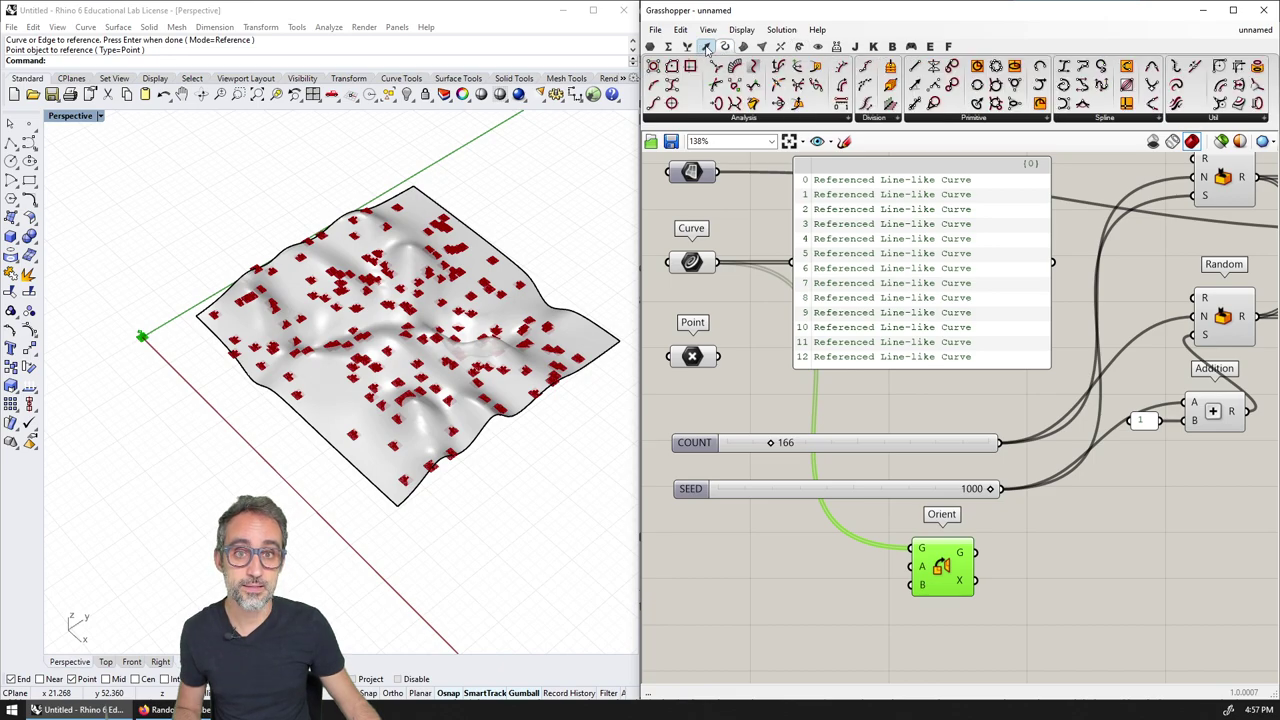
click(706, 47)
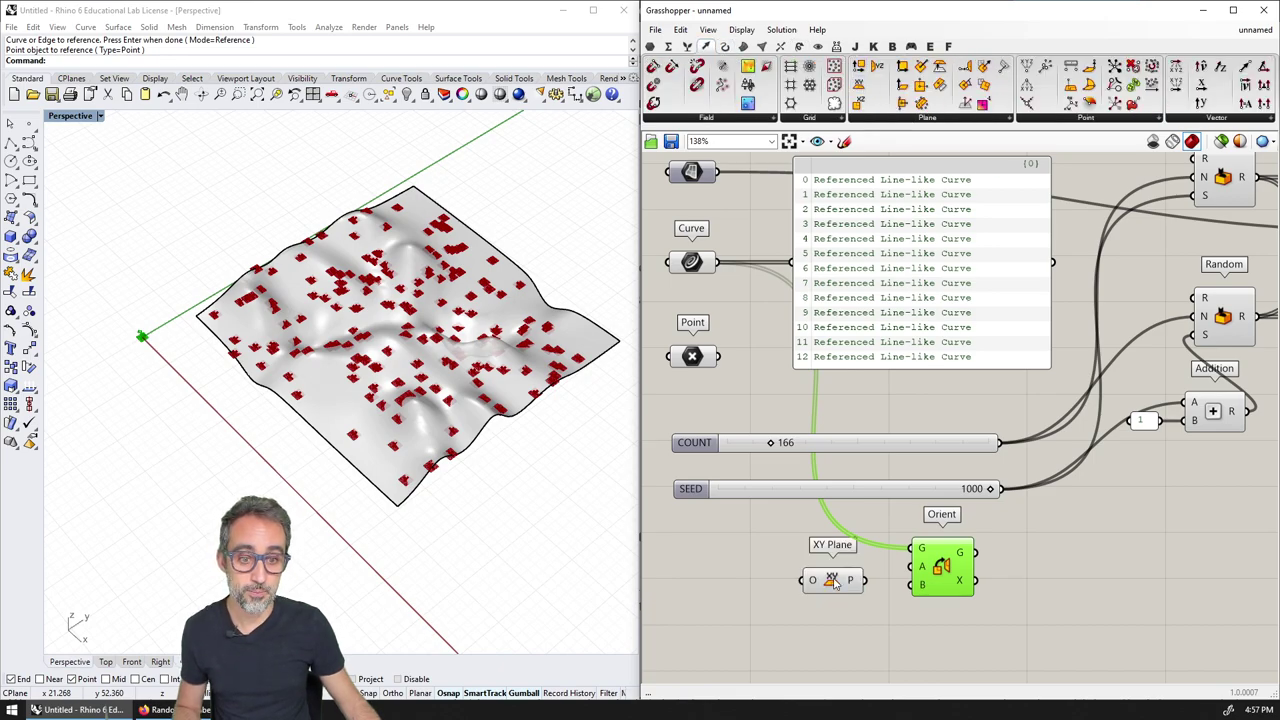
click(708, 360)
scroll(165, 345, up, 5)
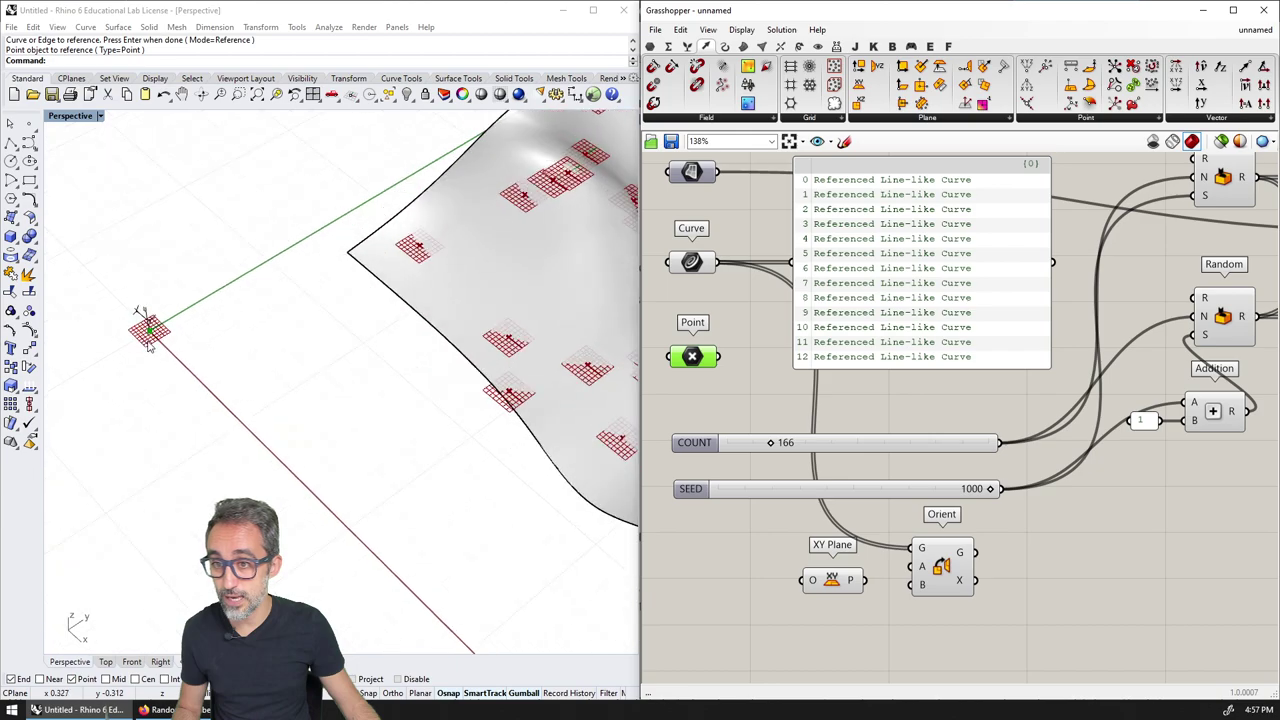
drag(719, 357, 812, 582)
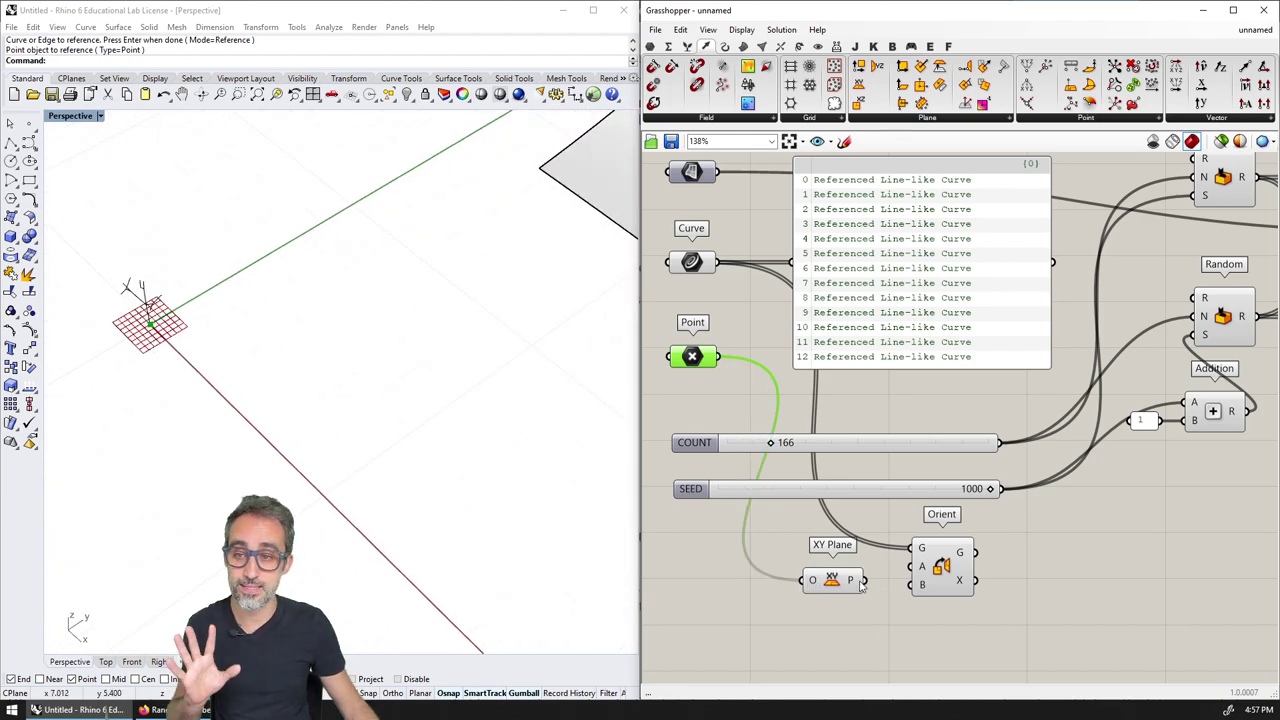
click(835, 580)
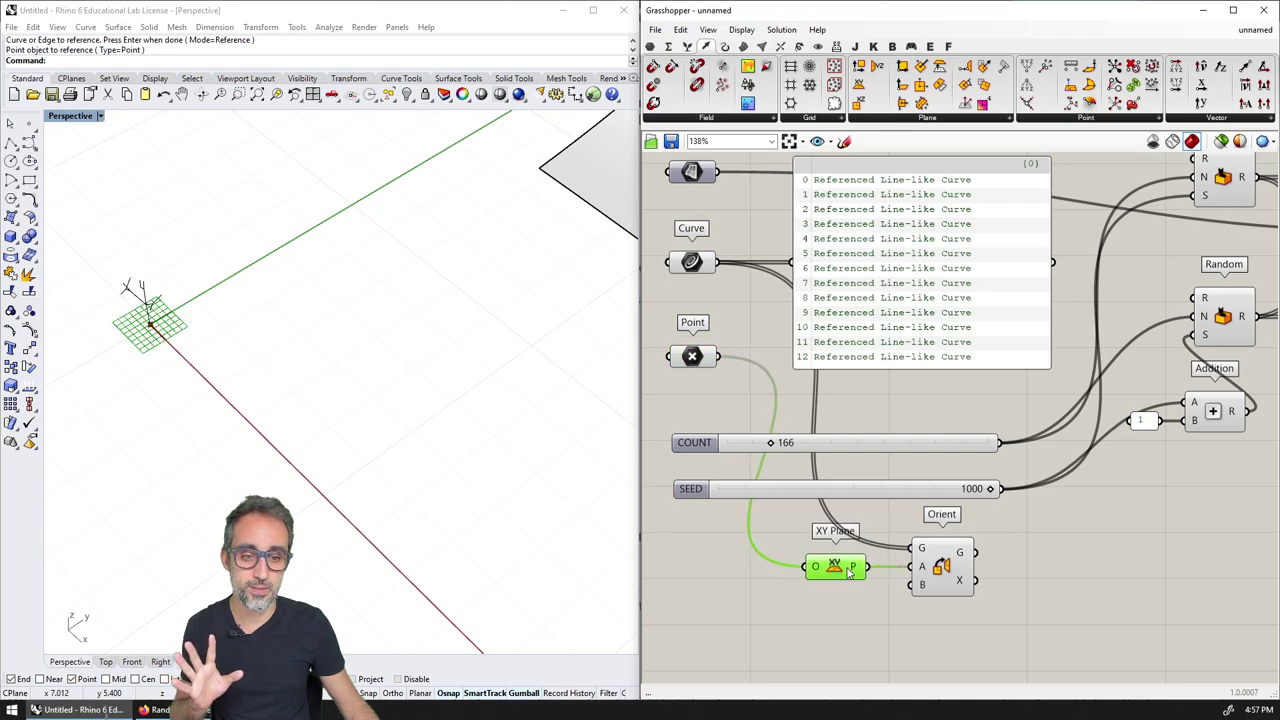
- Set the COUNT slider to 10
scroll(875, 565, down, 4)
right_drag(991, 544, 903, 531)
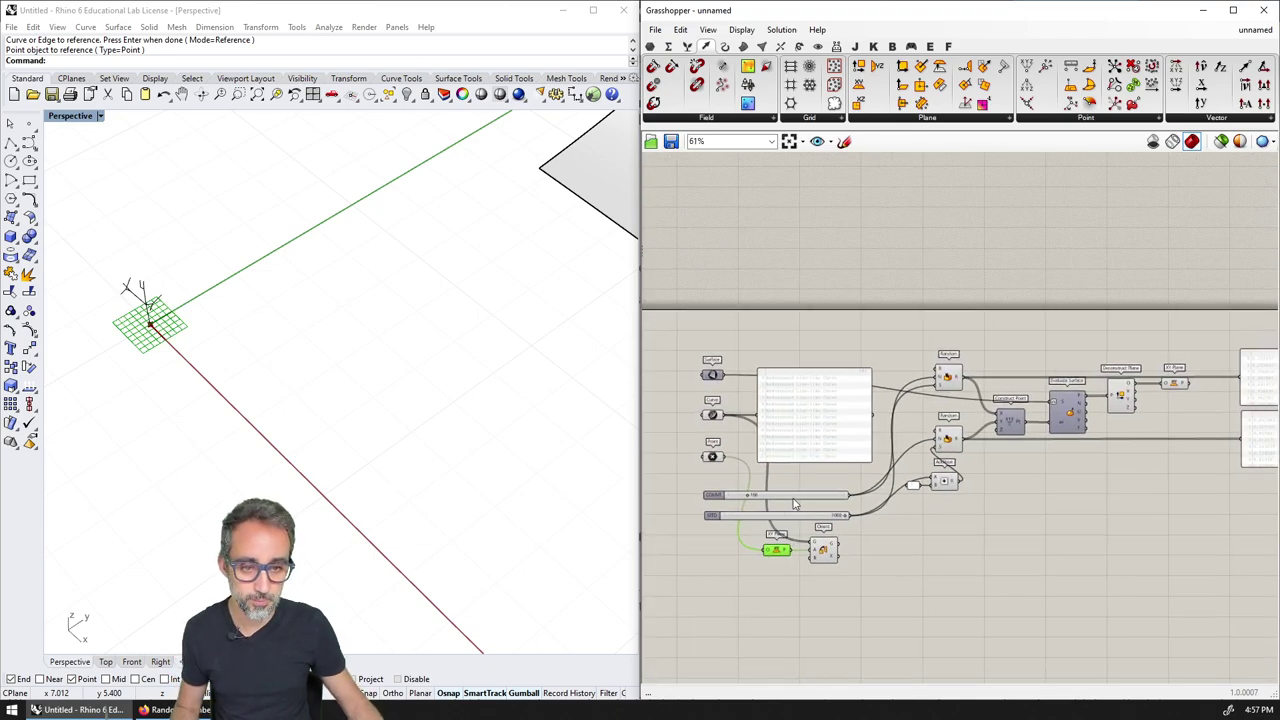
scroll(795, 503, up, 4)
double_click(742, 492)
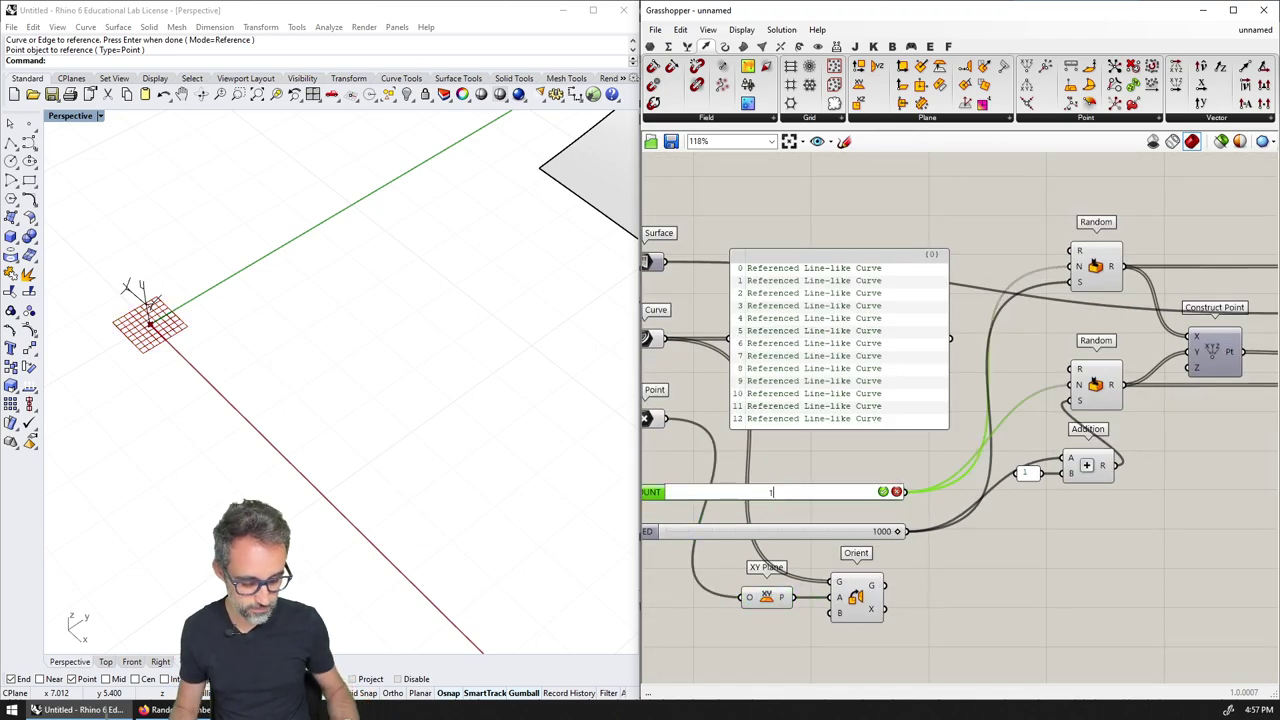
key(Return)
- Move the Orient component and its source XY Plane together to beside Evaluate Surface, below the other XY Plane
scroll(818, 540, down, 4)
drag(806, 522, 702, 558)
drag(761, 527, 1147, 421)
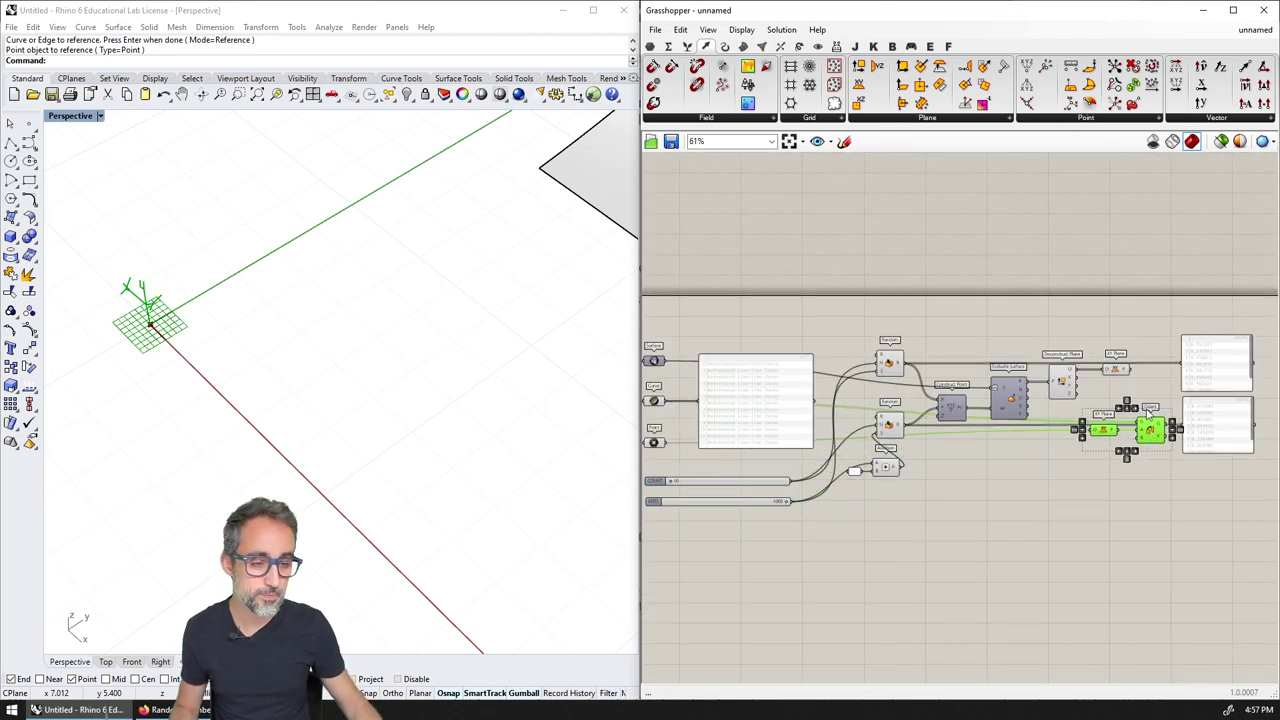
- Connect the P output of the XY Plane fed by Deconstruct Plane to Orient's B input
scroll(1136, 414, up, 5)
shift+right_drag(560, 299, 274, 403)
scroll(274, 403, down, 10)
scroll(514, 355, down, 3)
shift+right_drag(514, 355, 352, 348)
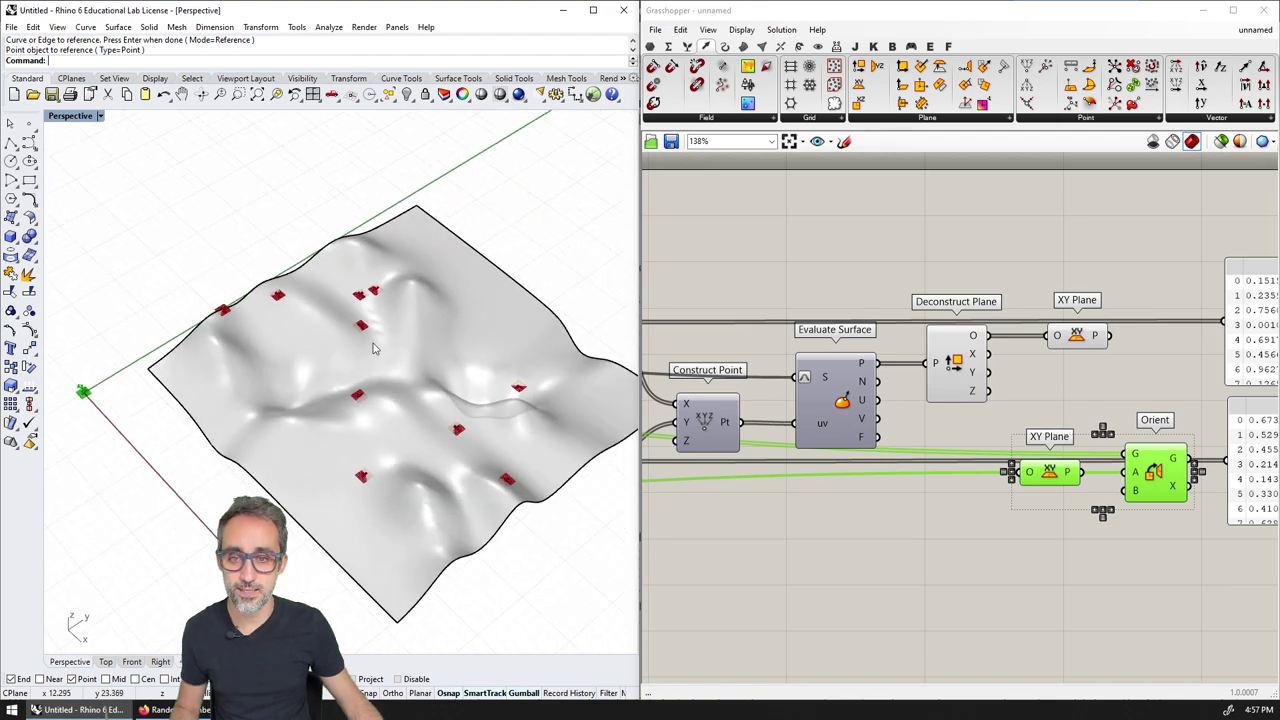
right_drag(481, 394, 445, 443)
drag(1110, 337, 1127, 503)
- Hide the landscape surface in Rhino and turn on the preview of Grasshopper's Surface parameter instead
click(524, 560)
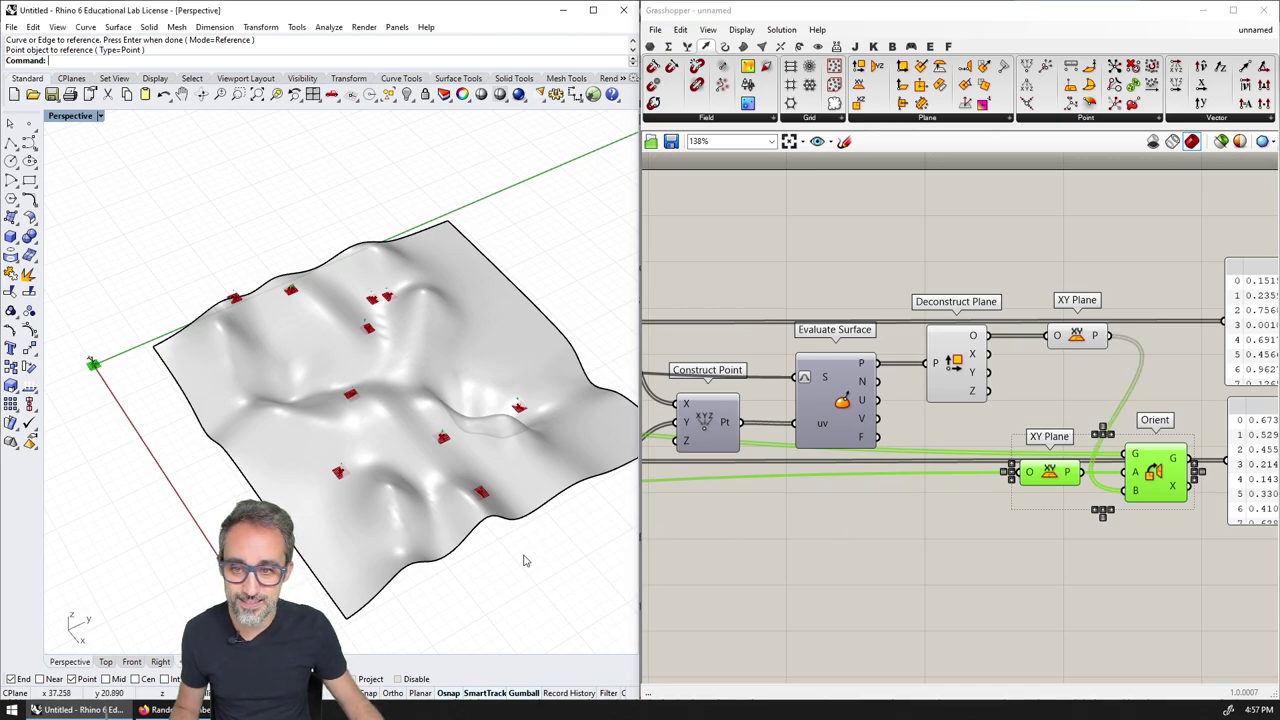
click(463, 381)
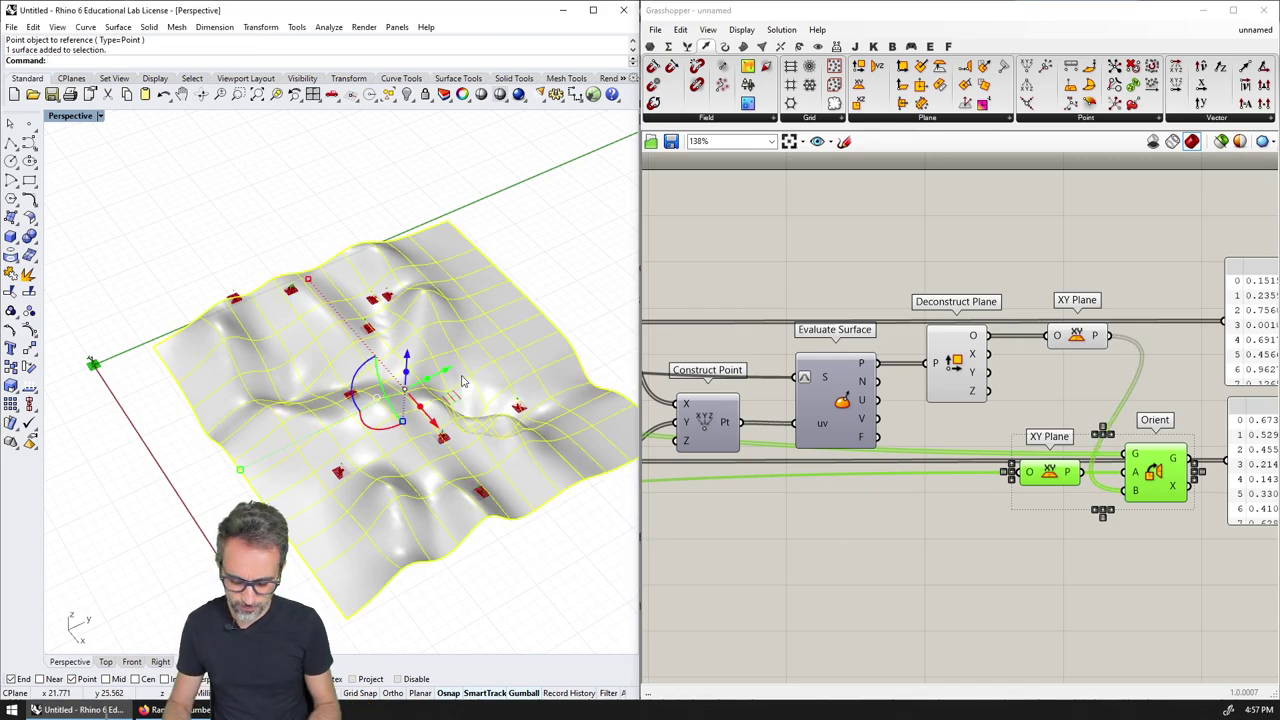
text(hide)
key(Return)
scroll(664, 345, down, 3)
right_drag(664, 345, 1152, 396)
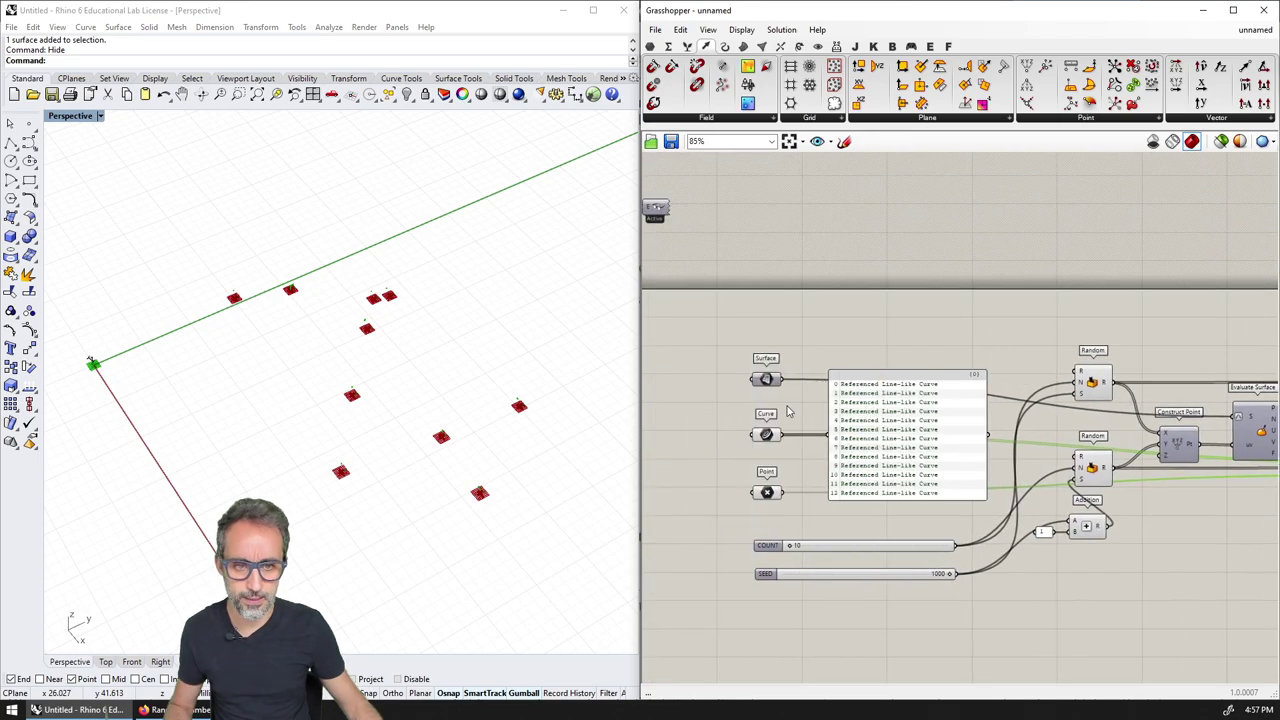
click(773, 381)
- Highlight Orient's result and examine which tree curves land on each plane across the landscape
right_drag(1208, 488, 1005, 431)
scroll(1005, 431, up, 2)
right_drag(1171, 428, 835, 415)
click(1003, 398)
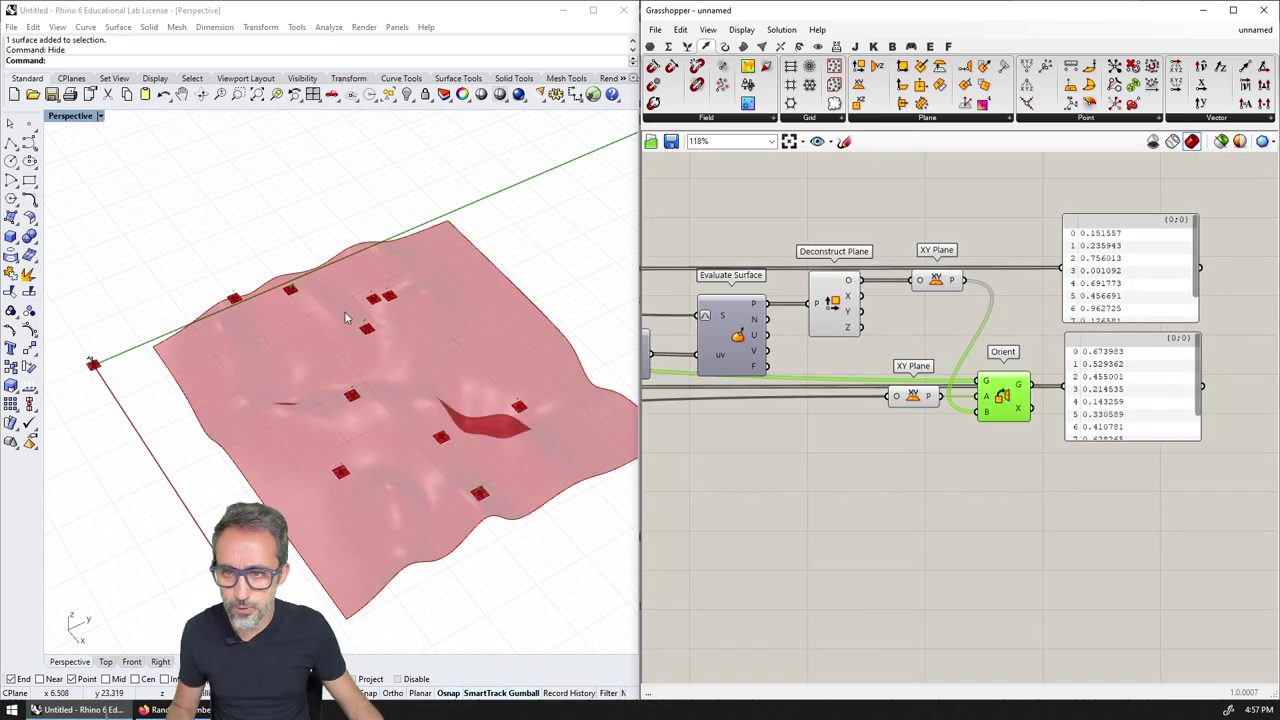
scroll(289, 305, up, 8)
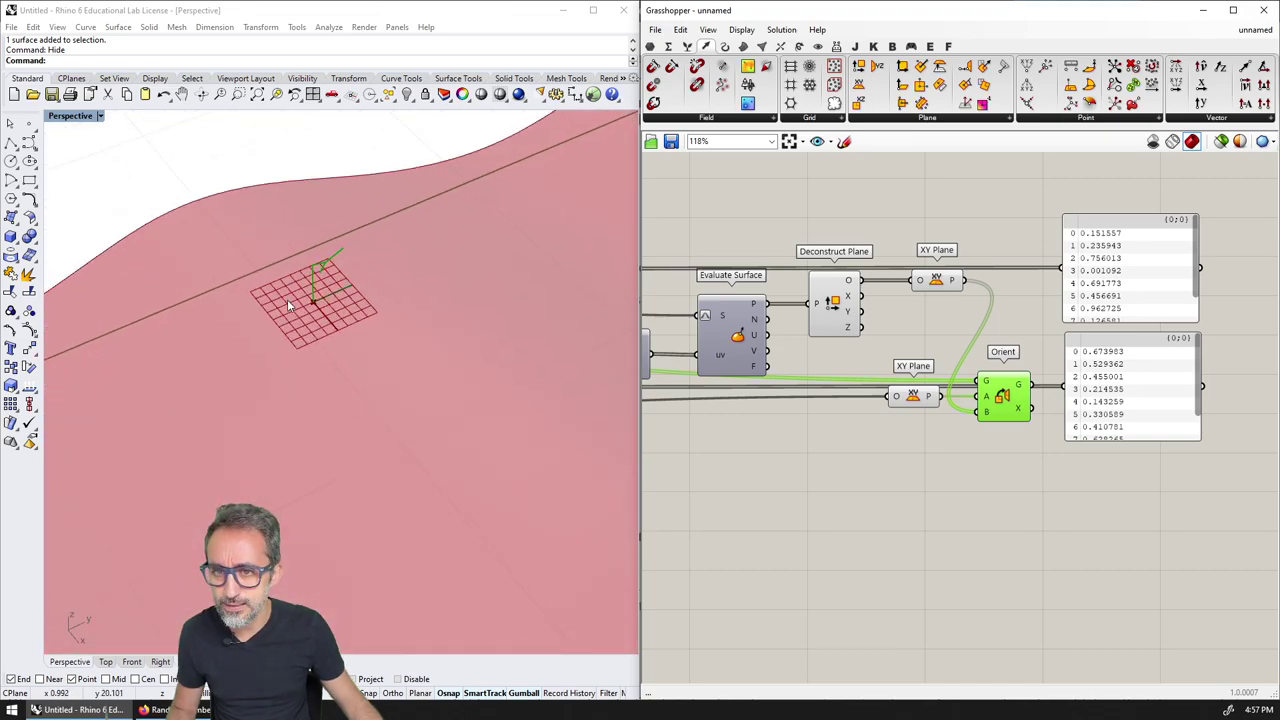
mouse_move(265, 278)
right_down()
mouse_move(354, 280)
mouse_move(371, 391)
mouse_move(274, 280)
mouse_move(319, 292)
mouse_move(271, 342)
right_up()
scroll(283, 234, up, 6)
scroll(386, 222, down, 8)
right_drag(353, 370, 484, 352)
scroll(225, 329, down, 3)
shift+right_drag(250, 420, 271, 340)
mouse_move(485, 352)
shift+right_down()
mouse_move(336, 383)
mouse_move(265, 348)
shift+right_up()
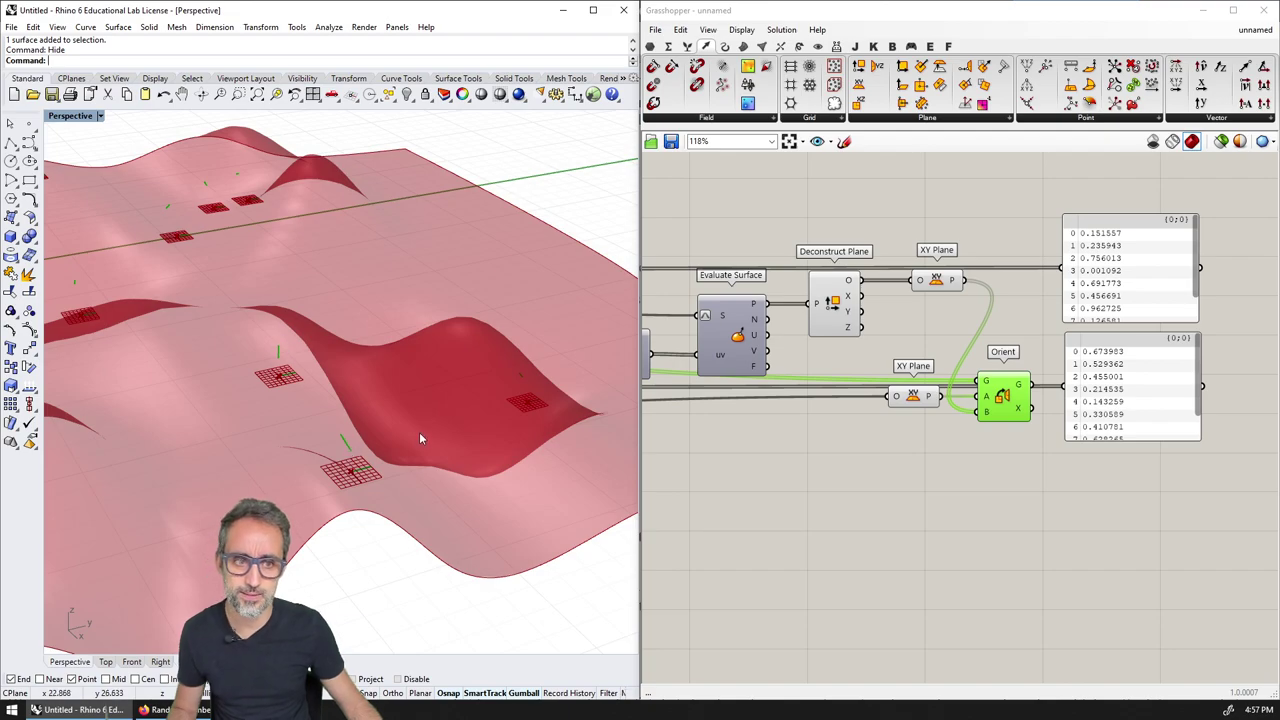
mouse_move(403, 435)
shift+right_down()
mouse_move(381, 442)
mouse_move(287, 398)
shift+right_up()
scroll(287, 398, up, 10)
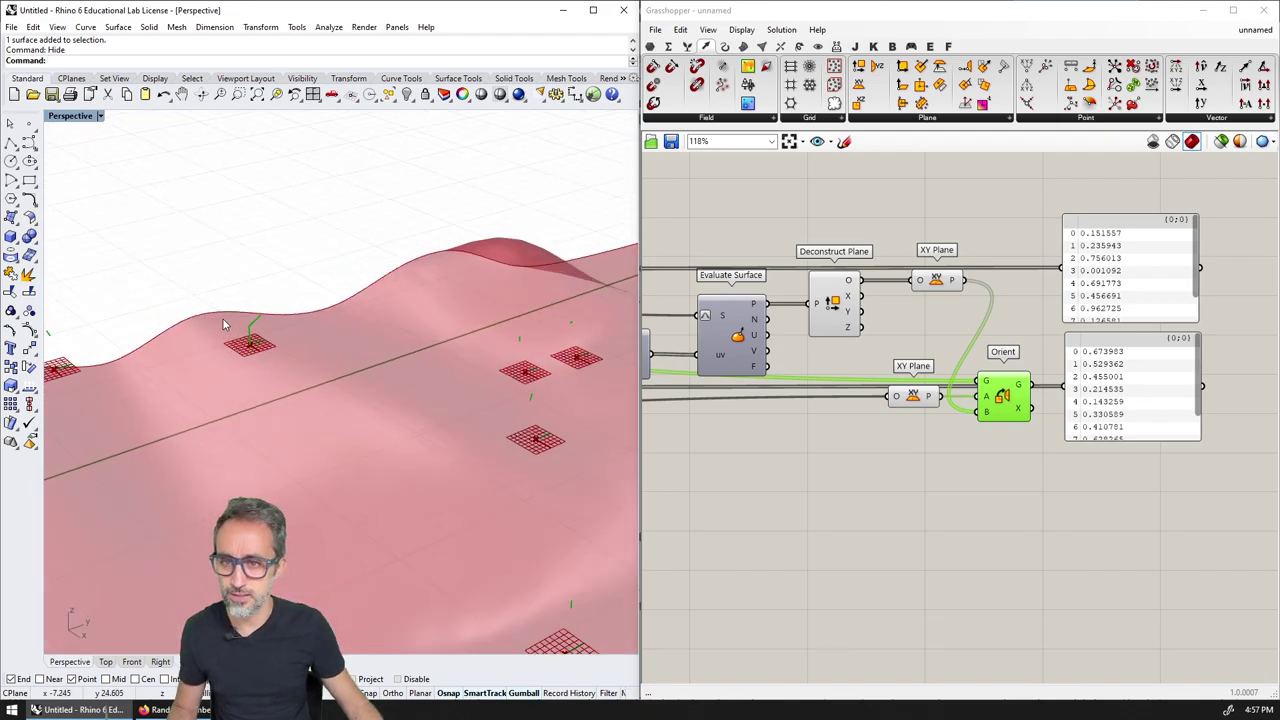
right_drag(369, 267, 381, 303)
scroll(360, 271, down, 12)
shift+right_drag(350, 428, 329, 303)
mouse_move(414, 505)
right_down()
mouse_move(443, 451)
mouse_move(434, 440)
mouse_move(388, 452)
mouse_move(375, 475)
mouse_move(395, 455)
right_up()
scroll(434, 440, down, 6)
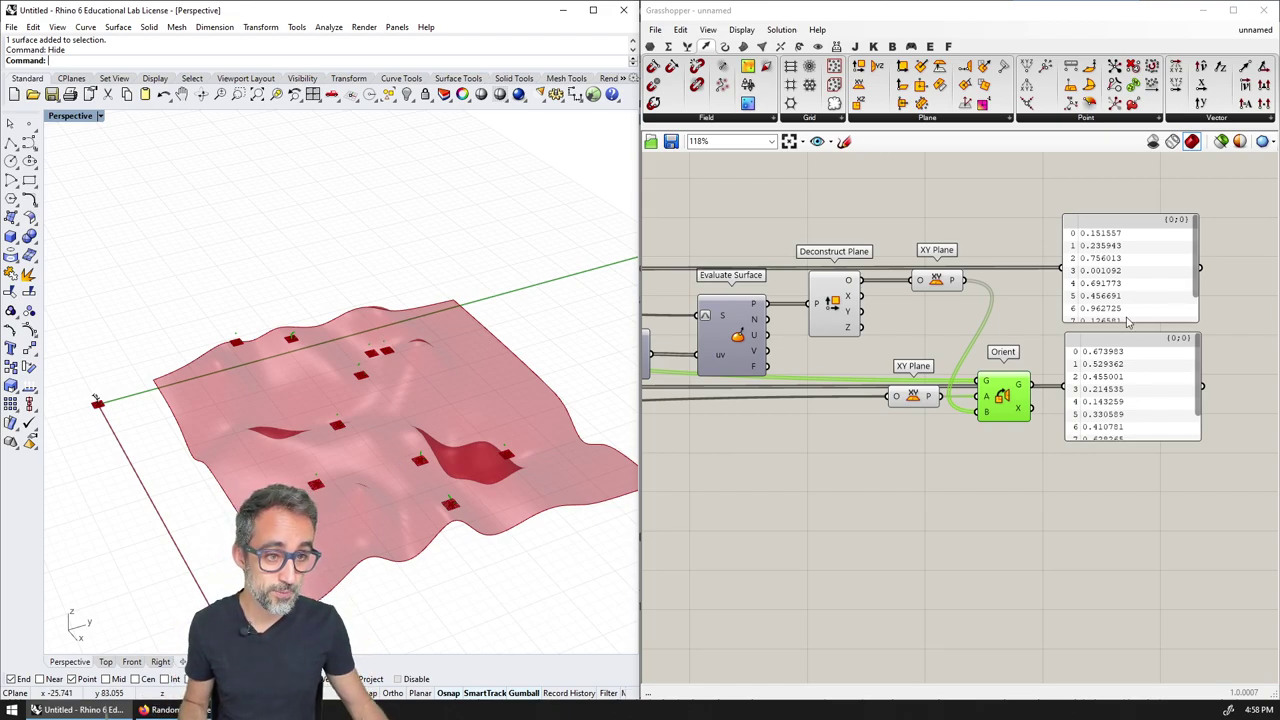
- Duplicate a random value panel below Orient and connect the target XY Plane's output to it; shift the source XY Plane slightly down
right_drag(1062, 300, 995, 297)
drag(900, 277, 926, 276)
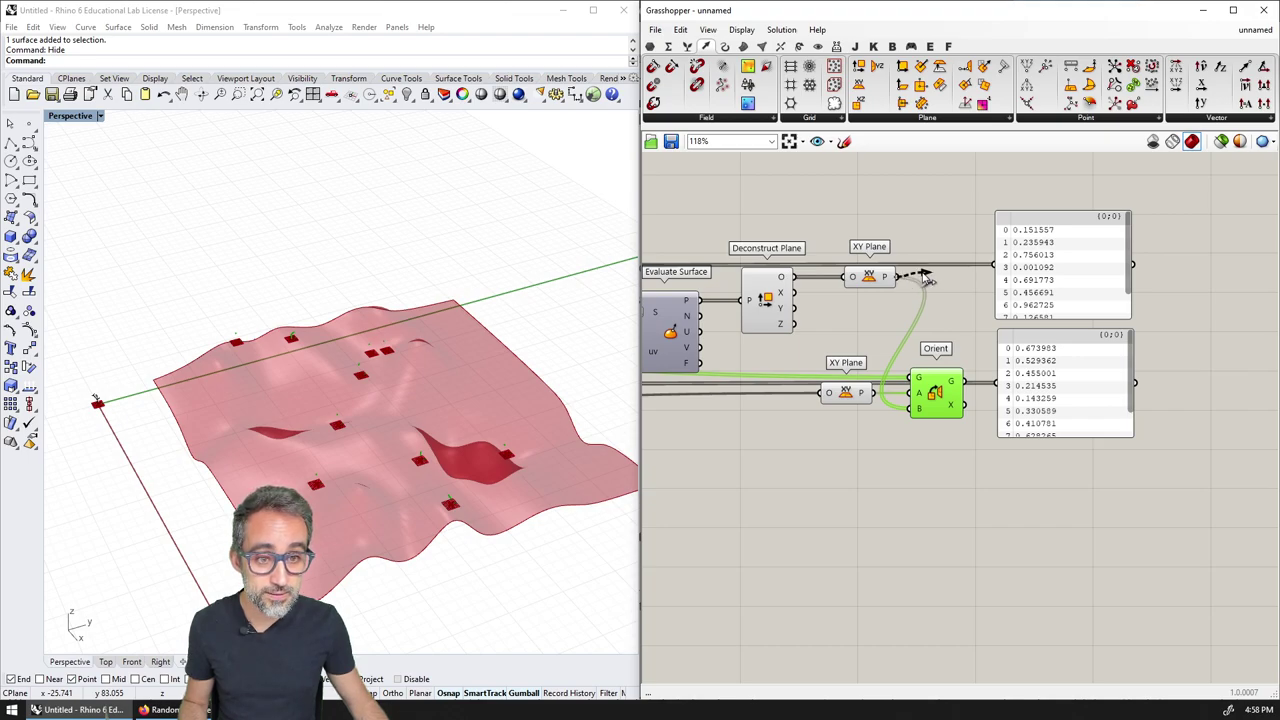
drag(853, 399, 836, 422)
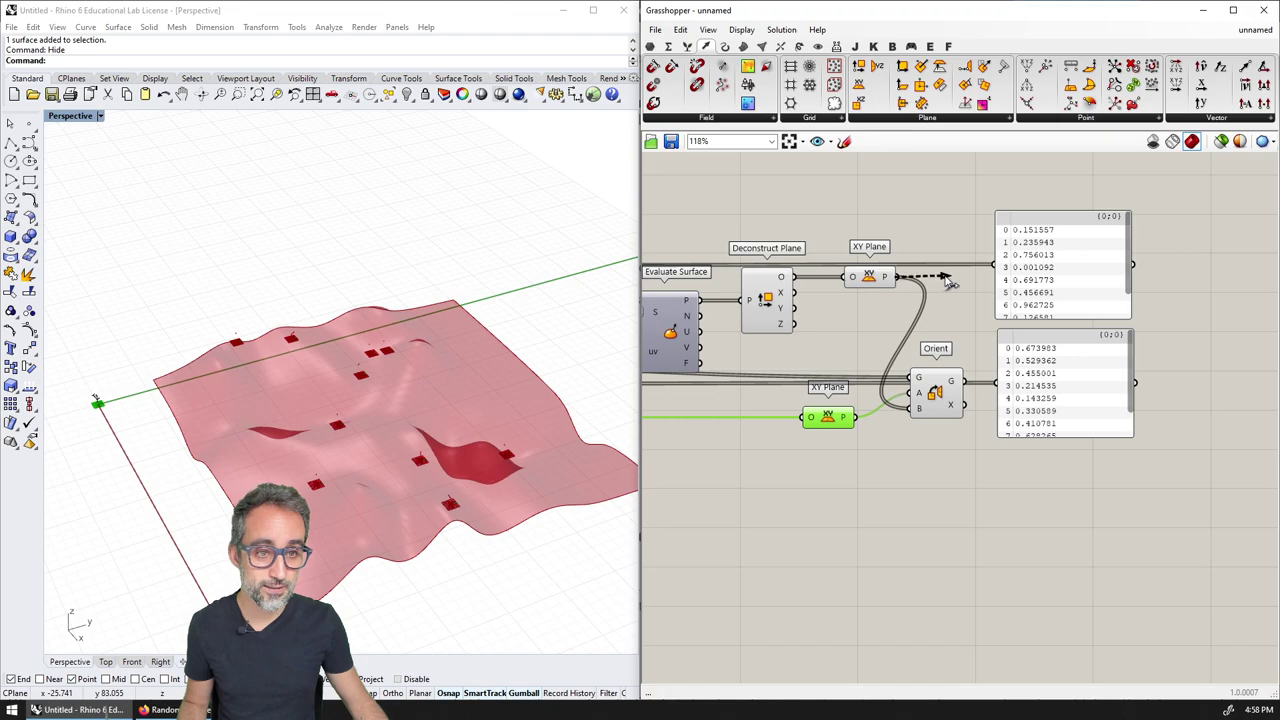
click(1078, 424)
key(ctrl+c)
key(ctrl+v)
drag(1060, 392, 1031, 563)
drag(898, 277, 972, 563)
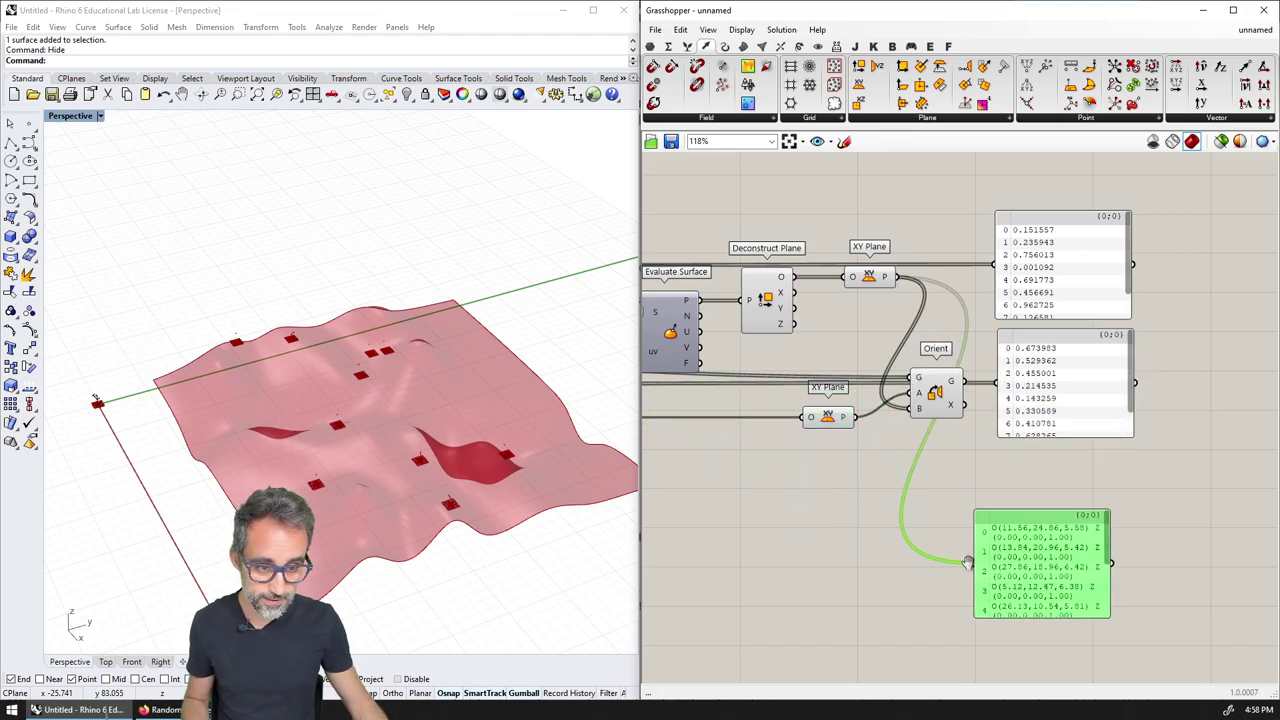
- Enlarge the new plane panel so that its whole list fits on single lines
right_drag(1089, 635, 1078, 508)
drag(1098, 492, 1213, 570)
click(843, 505)
- Make the panel listing the referenced tree curves taller to fit all its entries
right_drag(861, 472, 897, 489)
scroll(897, 489, down, 4)
right_drag(726, 417, 943, 469)
scroll(767, 428, up, 5)
right_drag(833, 447, 933, 458)
drag(938, 492, 936, 527)
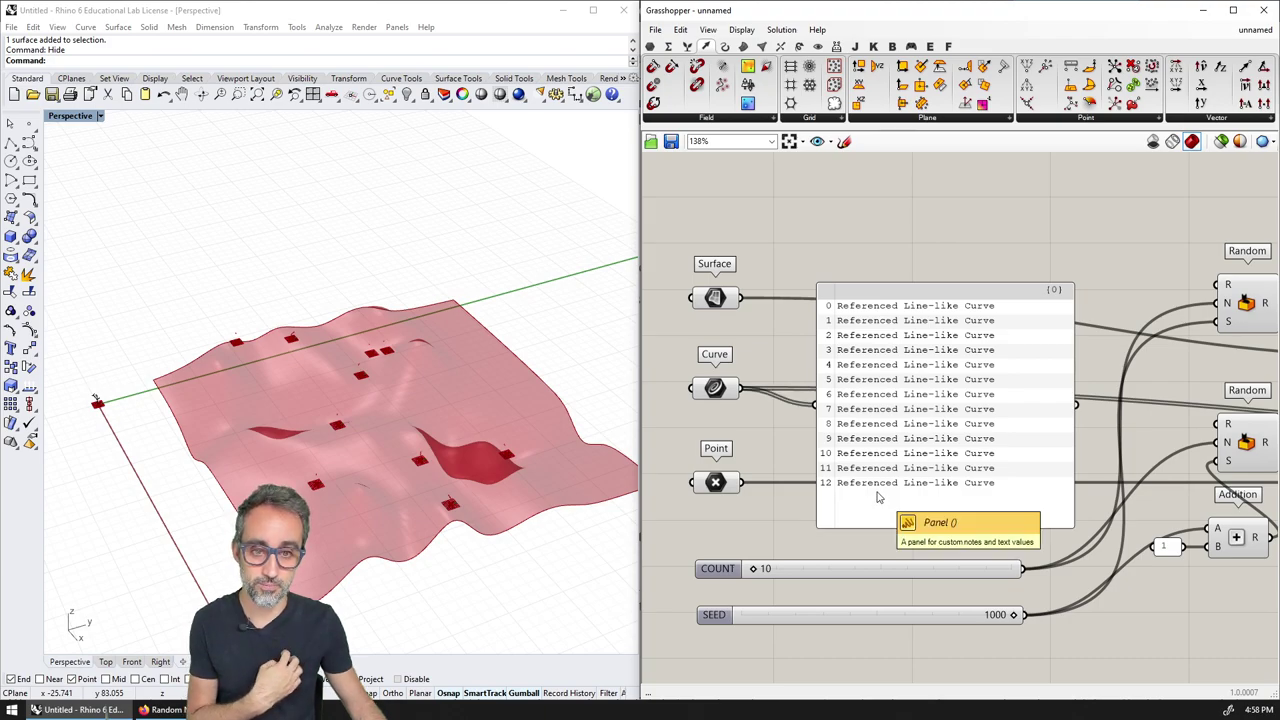
- Compare the list of tree curves with the list of target planes feeding Orient
scroll(877, 481, down, 1)
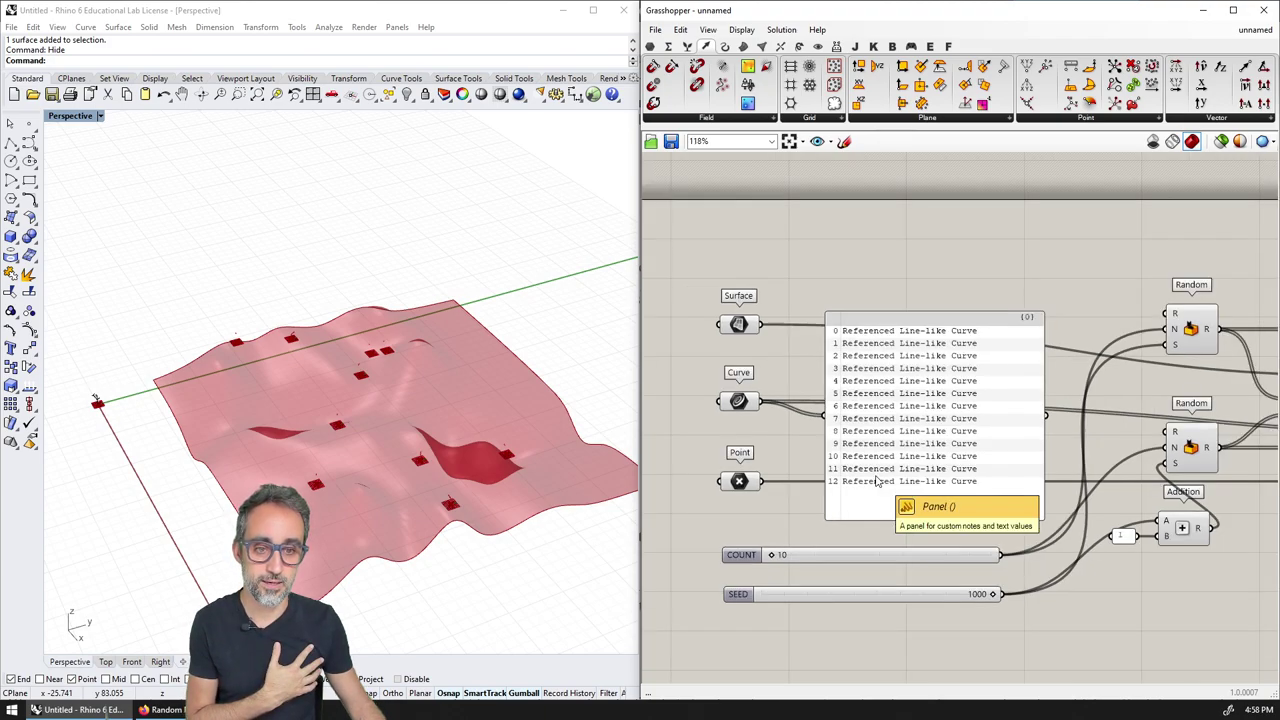
right_drag(879, 472, 859, 466)
scroll(859, 466, up, 1)
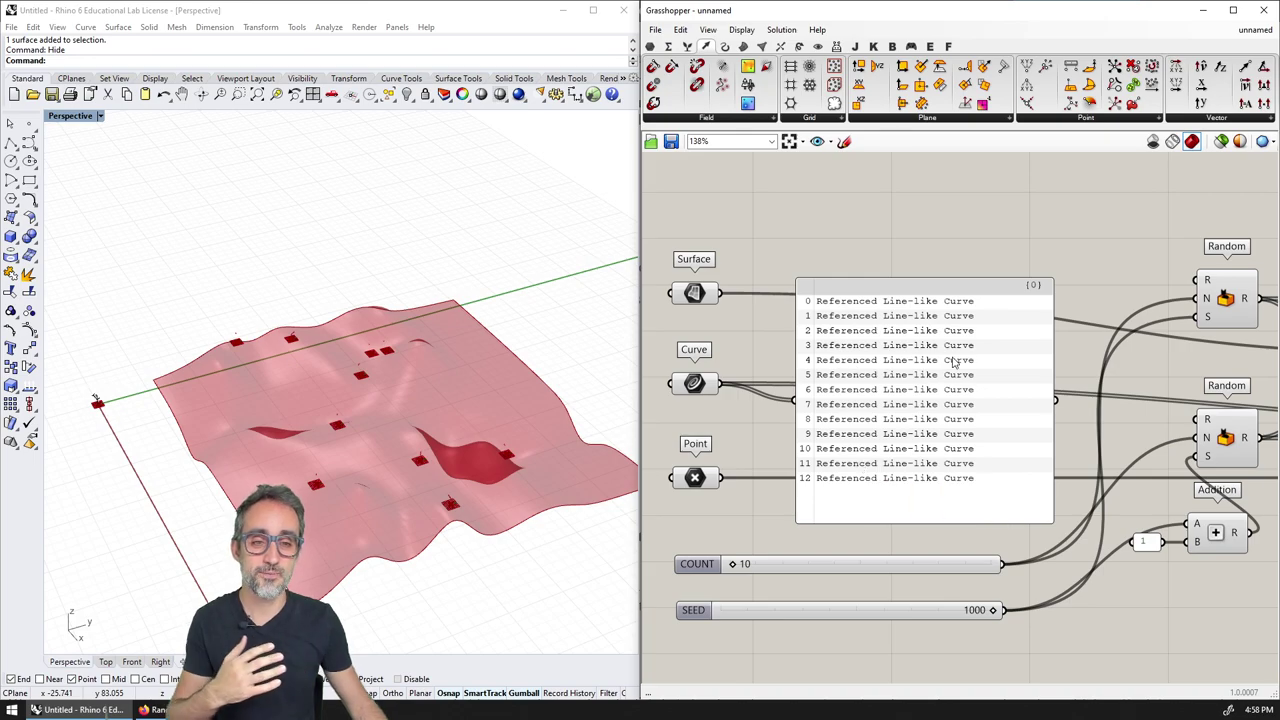
right_drag(955, 363, 840, 352)
scroll(837, 351, down, 3)
right_drag(1047, 386, 572, 340)
scroll(854, 362, up, 2)
click(905, 362)
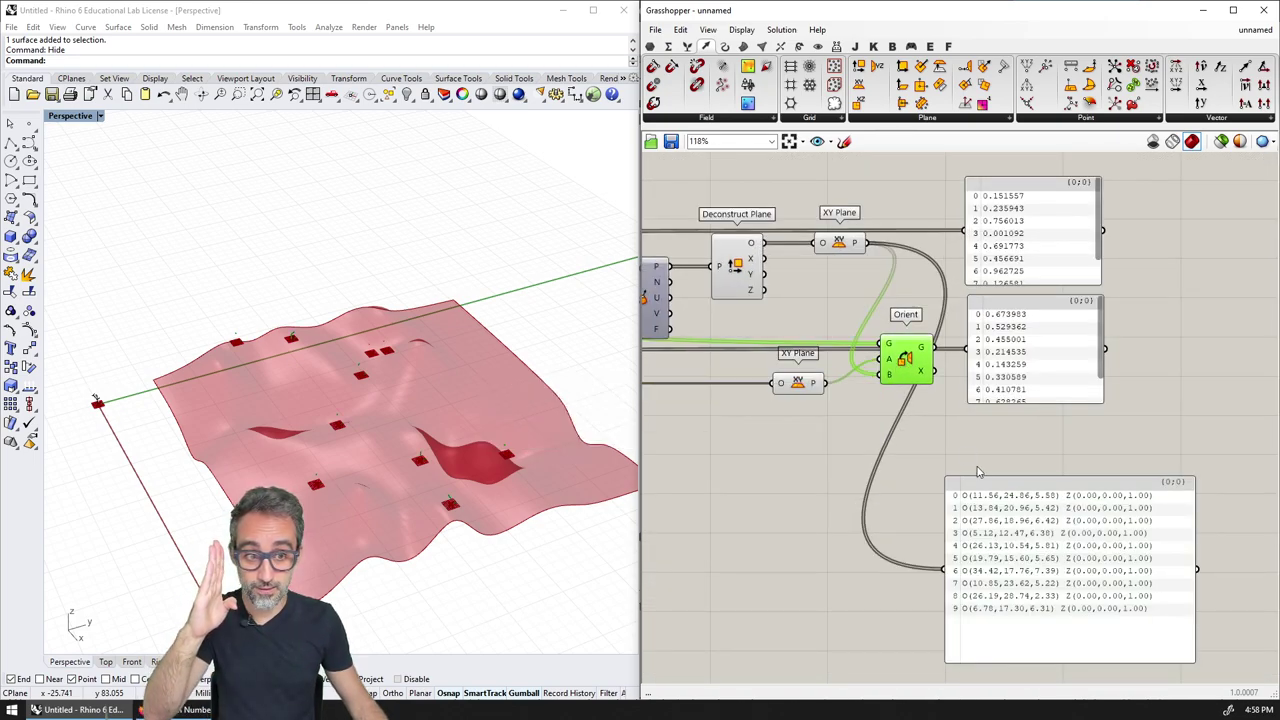
click(1000, 502)
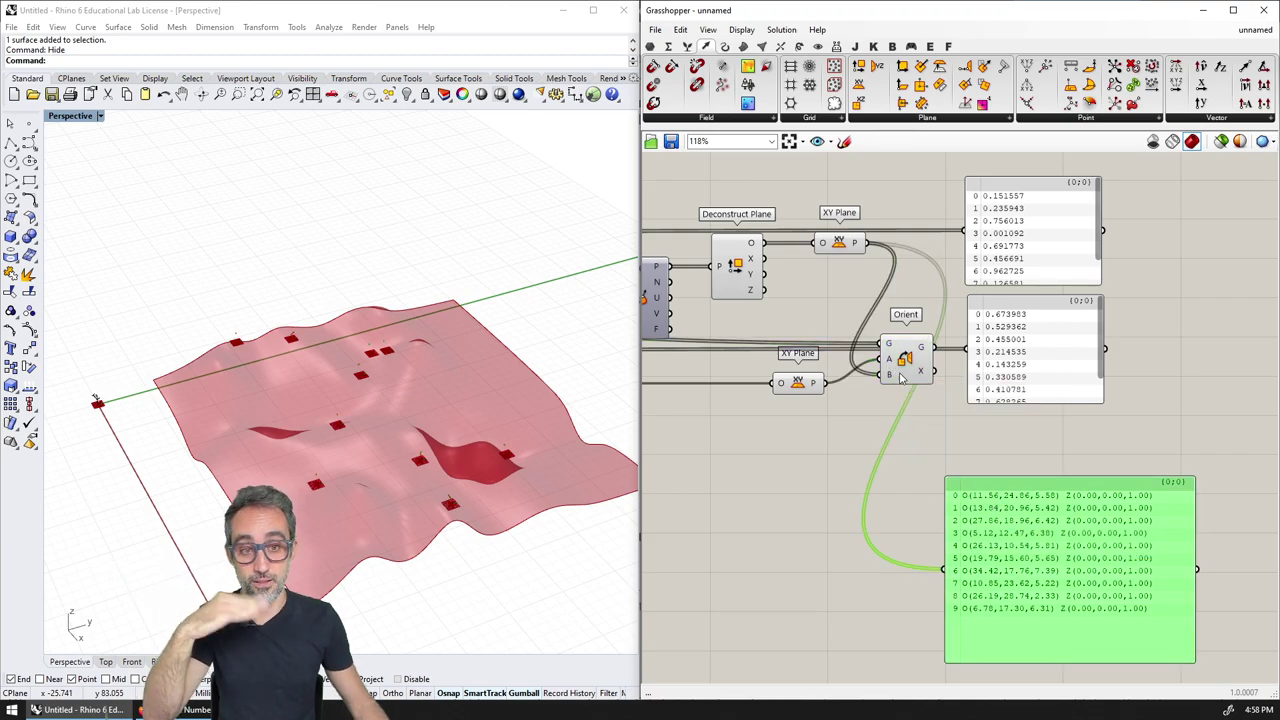
click(928, 434)
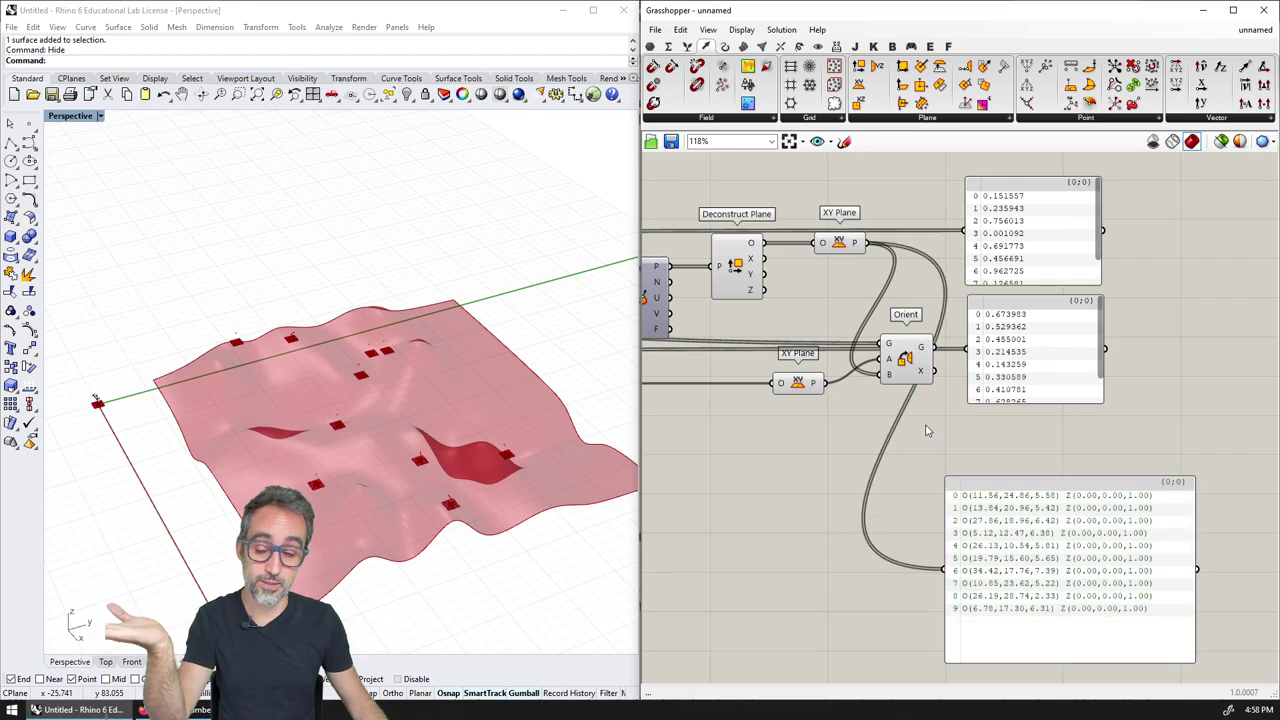
- Reposition the tree curve panel slightly so that it lines up with the Curve parameter
right_drag(915, 413, 1165, 417)
scroll(986, 394, down, 4)
right_drag(895, 383, 1102, 376)
click(845, 352)
mouse_move(845, 357)
mouse_down()
mouse_move(852, 467)
mouse_move(859, 340)
mouse_up()
click(764, 350)
scroll(760, 355, up, 3)
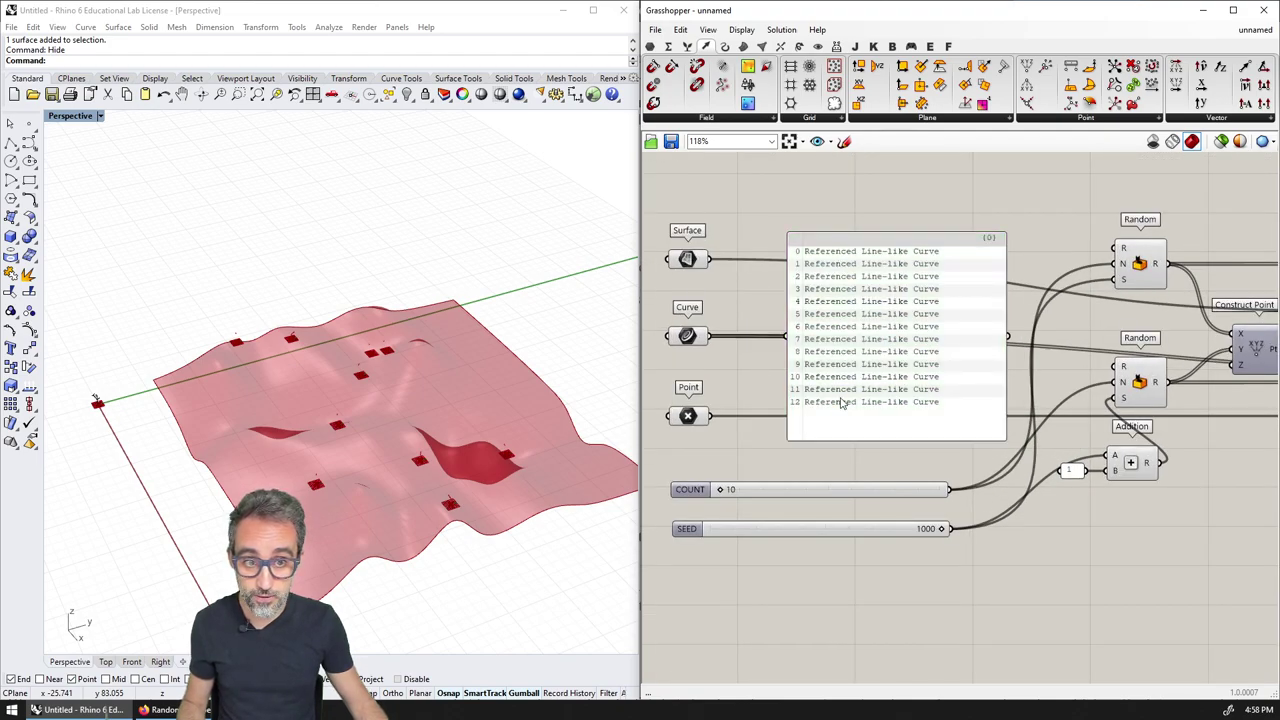
- Add a Graft Tree component that takes the upper XY Plane's planes and feed its output into Orient's target plane input
right_drag(1150, 440, 950, 422)
right_drag(1210, 420, 841, 410)
right_drag(1146, 418, 1040, 388)
click(987, 342)
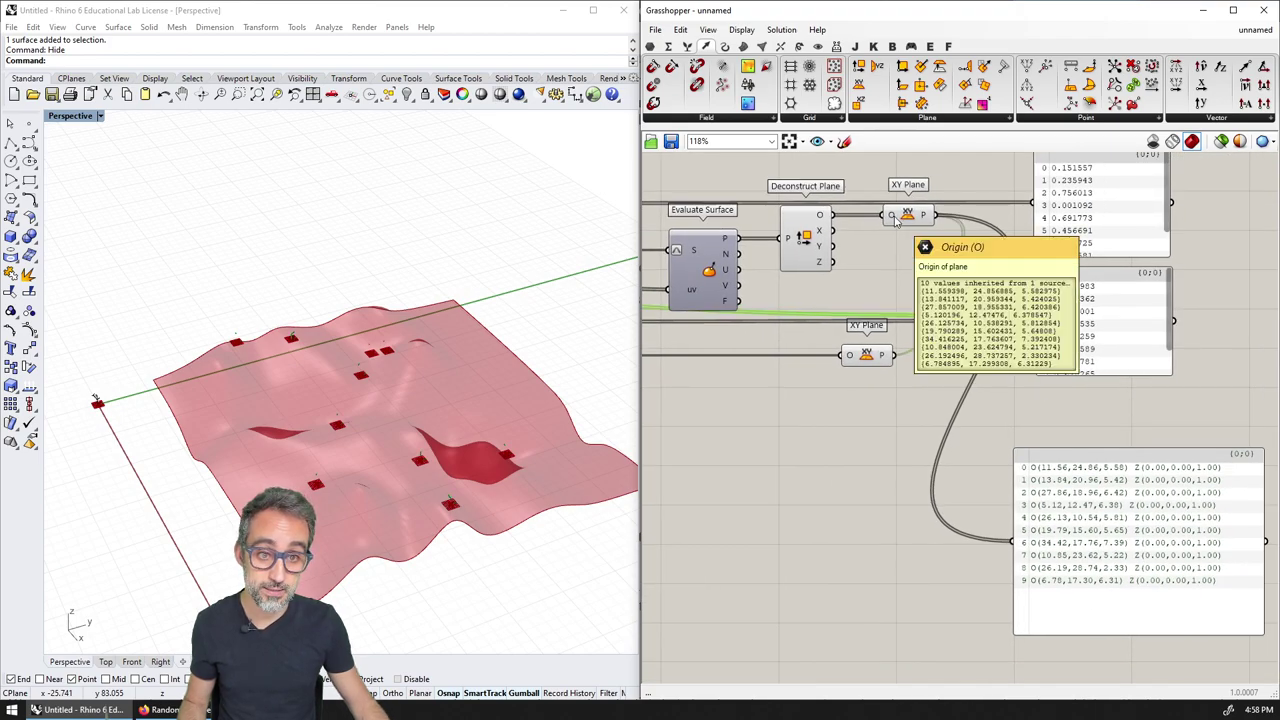
drag(868, 362, 864, 354)
double_click(906, 279)
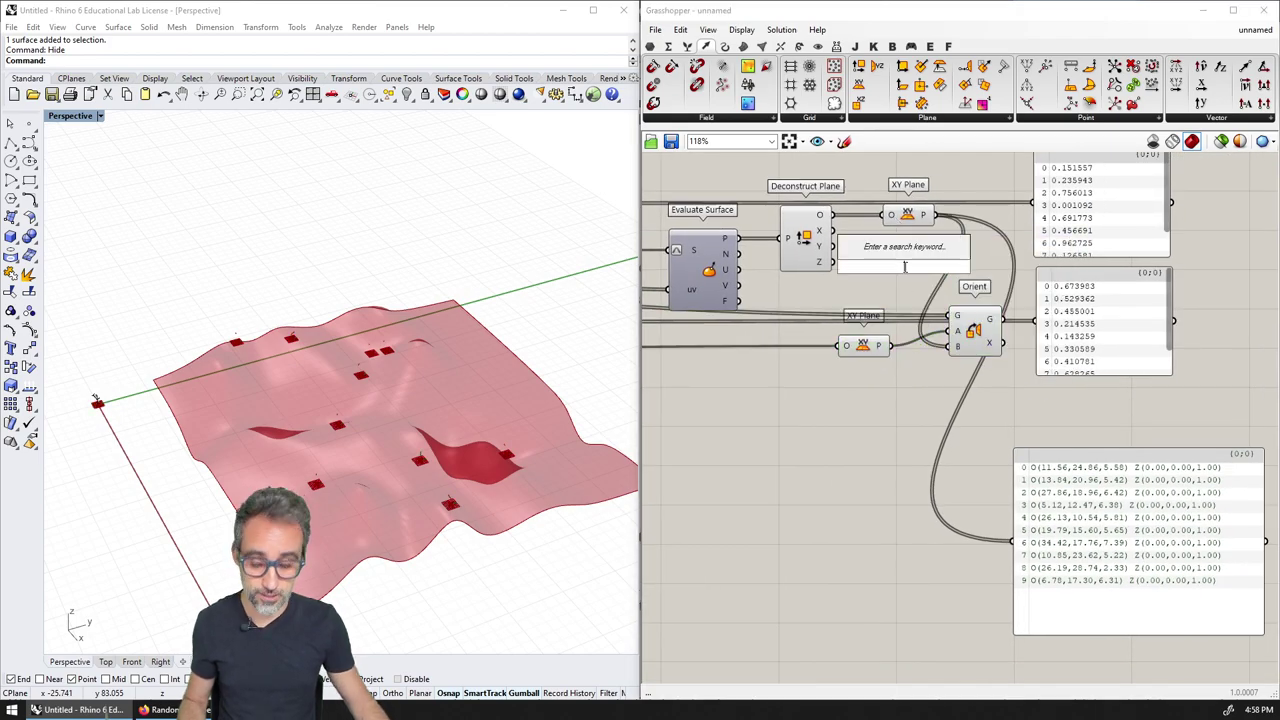
text(graft)
key(Return)
drag(924, 214, 951, 346)
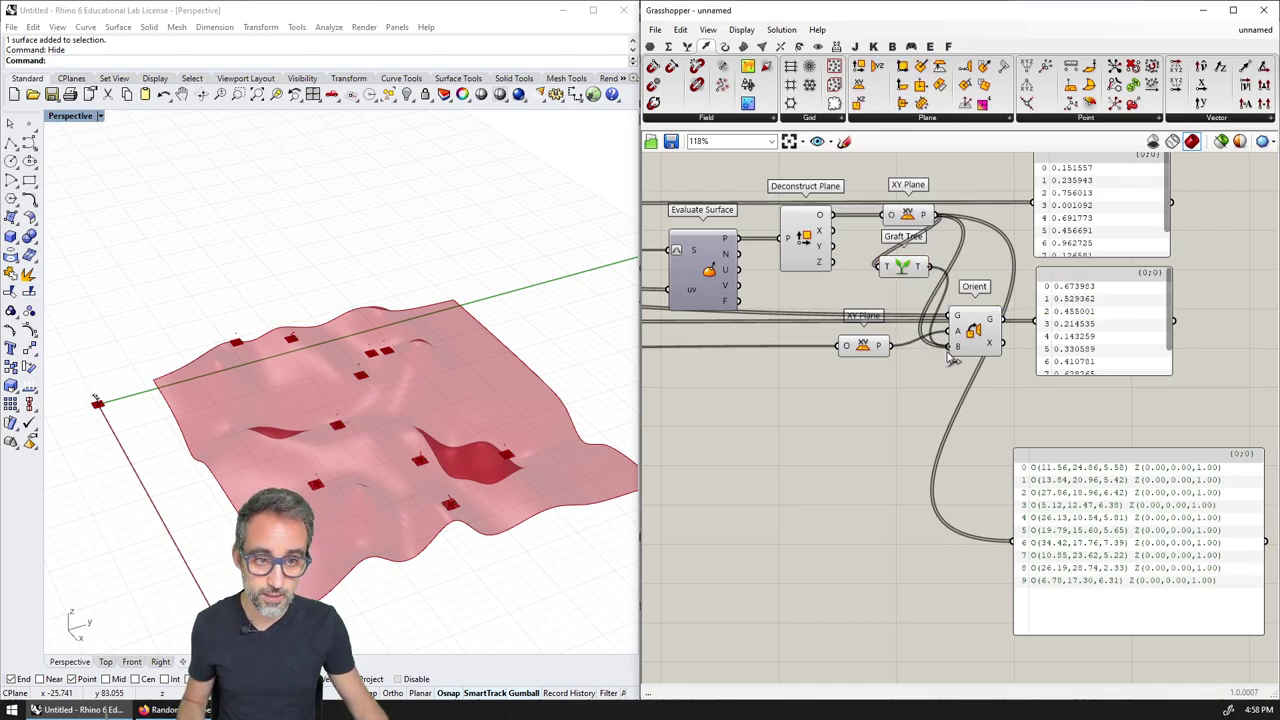
click(983, 335)
- Raise the COUNT slider to scatter many more trees over the landscape surface
right_drag(455, 525, 327, 410)
right_drag(764, 398, 962, 387)
scroll(962, 387, down, 5)
right_drag(668, 389, 786, 408)
scroll(786, 408, up, 6)
drag(738, 433, 823, 436)
- Hide the plane previews of the Deconstruct Plane and XY Plane components and select Orient to highlight the trees
right_drag(1180, 407, 661, 416)
scroll(661, 416, down, 3)
click(935, 297)
click(1018, 278)
click(975, 385)
click(976, 372)
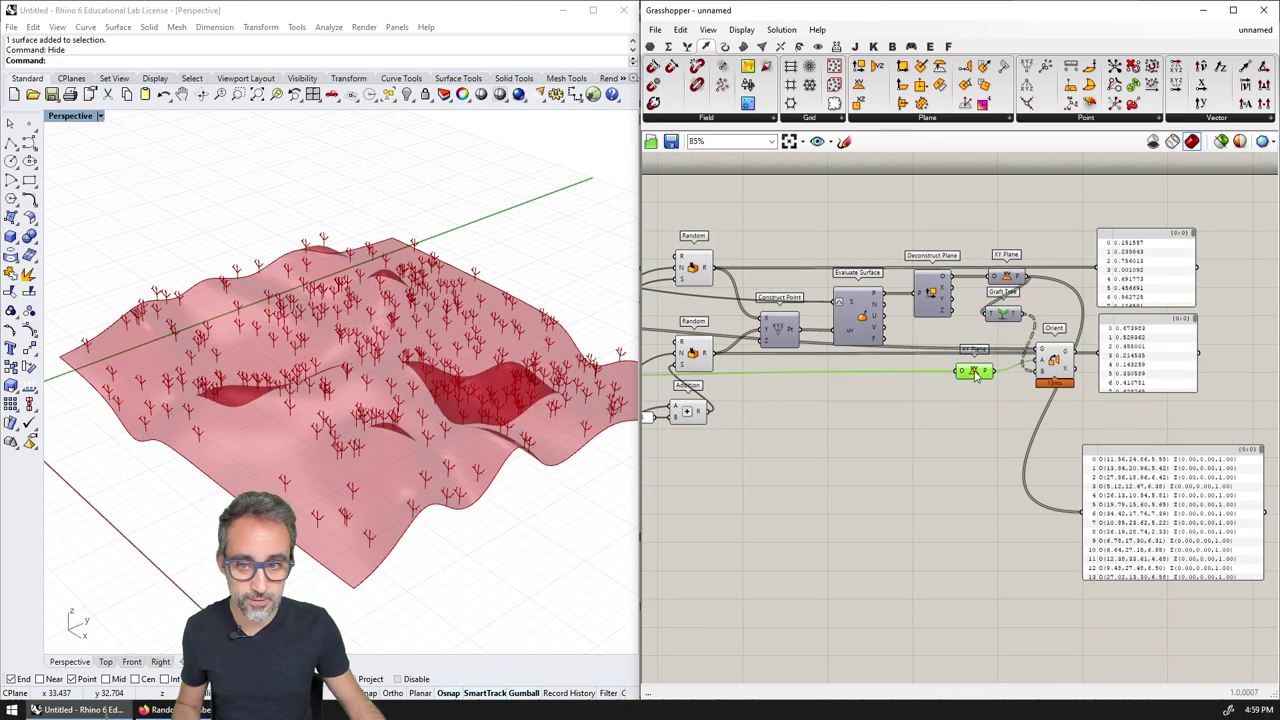
click(1055, 362)
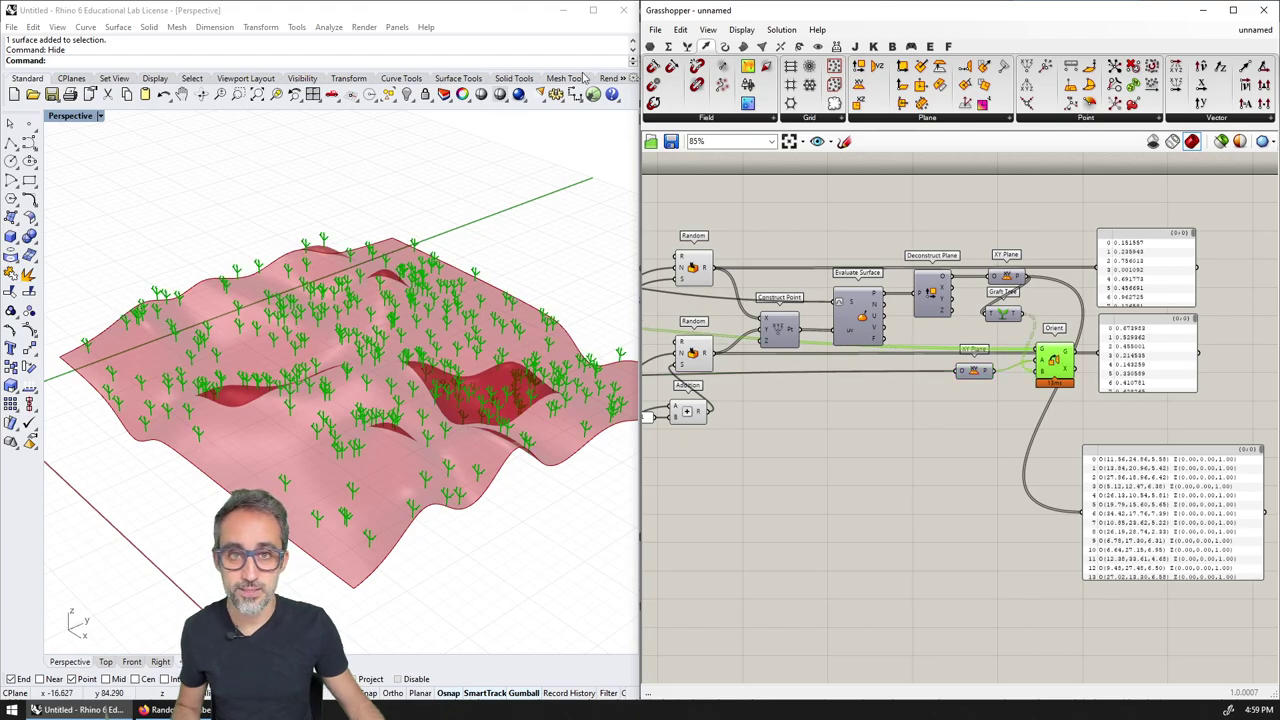
- Enlarge the Rhino window and examine the trees distributed over the surface up close
click(593, 10)
click(1202, 11)
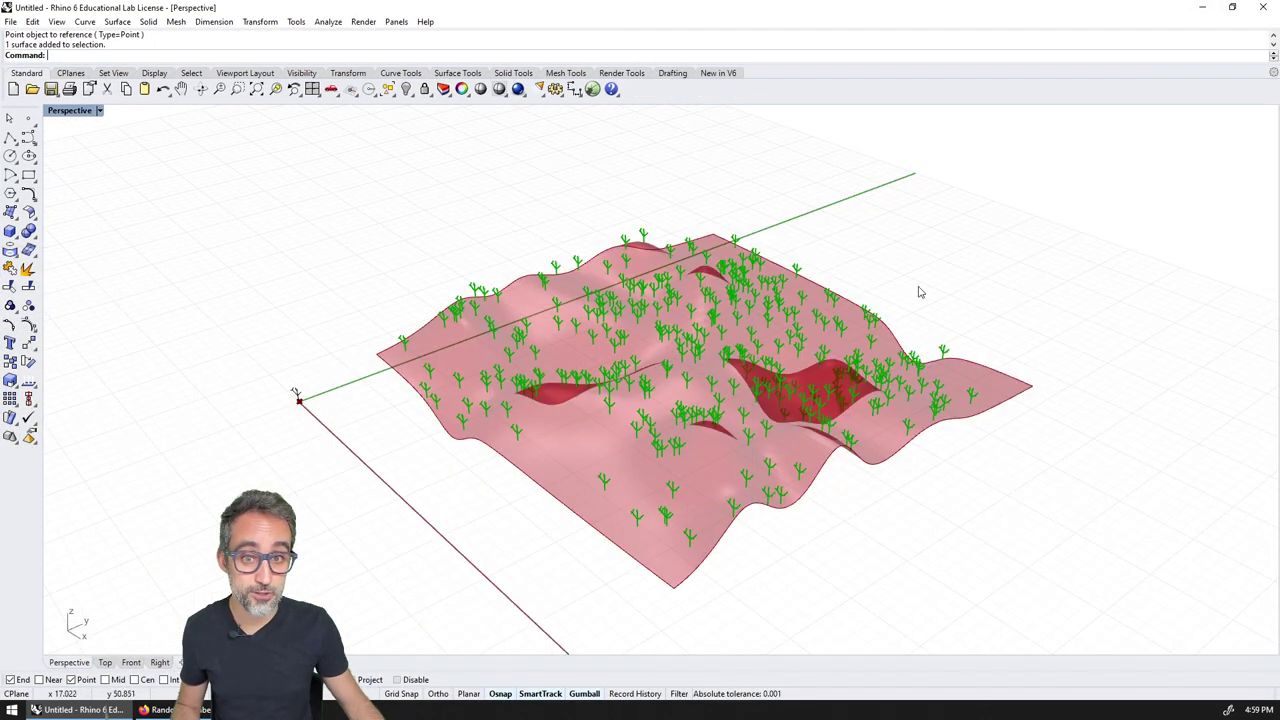
scroll(817, 357, up, 6)
shift+right_drag(800, 354, 698, 328)
scroll(843, 286, down, 2)
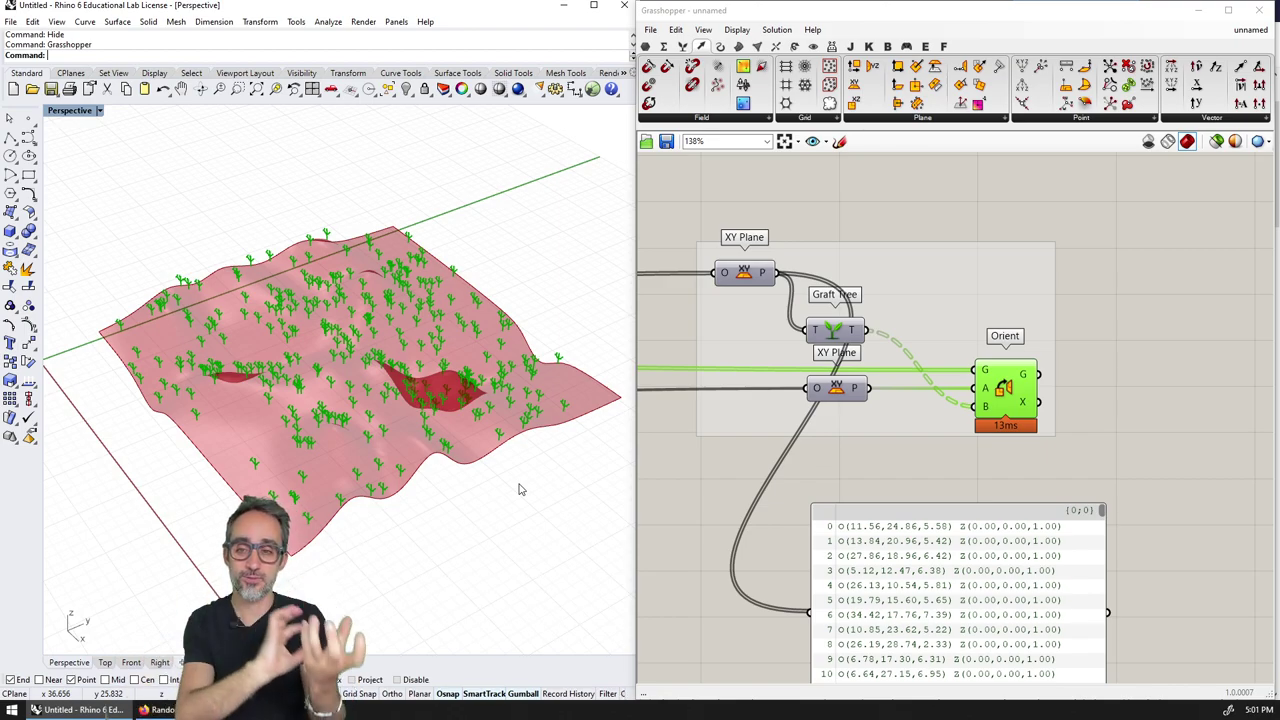
- Move the data panel further down and add a Random component below the Orient group
right_drag(856, 503, 920, 437)
scroll(914, 446, down, 2)
drag(937, 484, 968, 608)
double_click(825, 458)
text(random)
key(Return)
scroll(836, 455, up, 1)
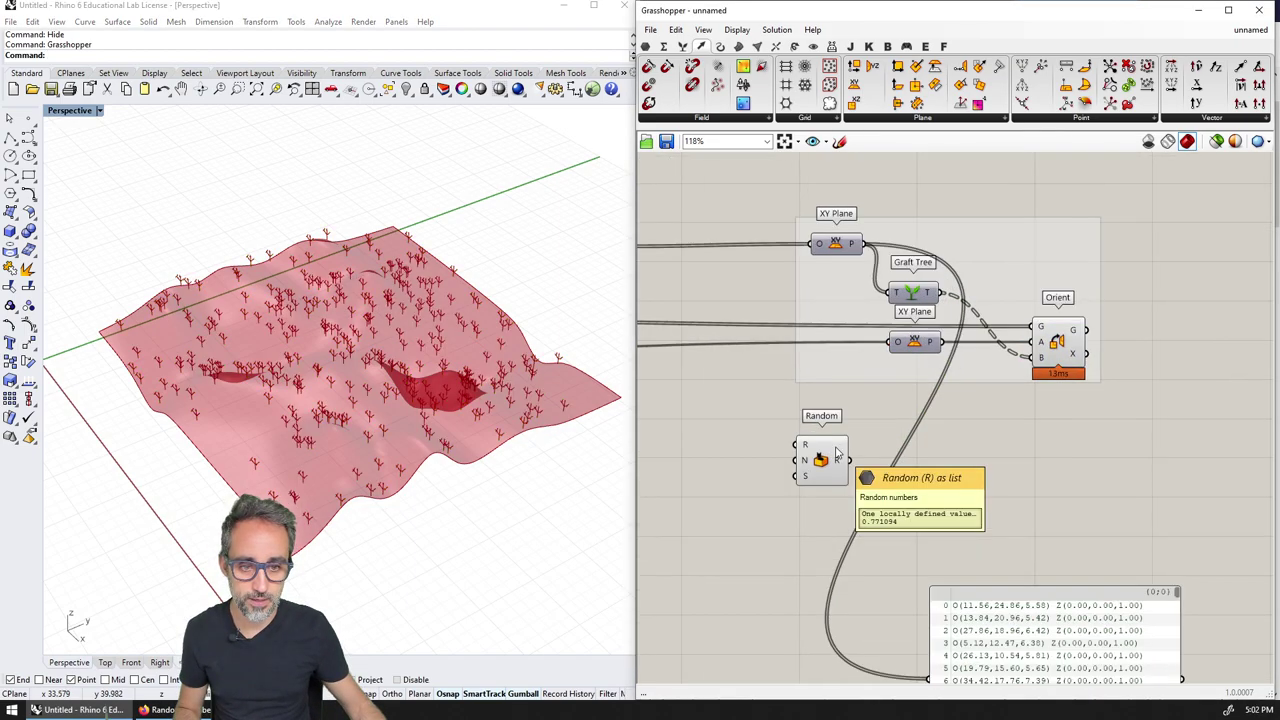
drag(836, 455, 848, 455)
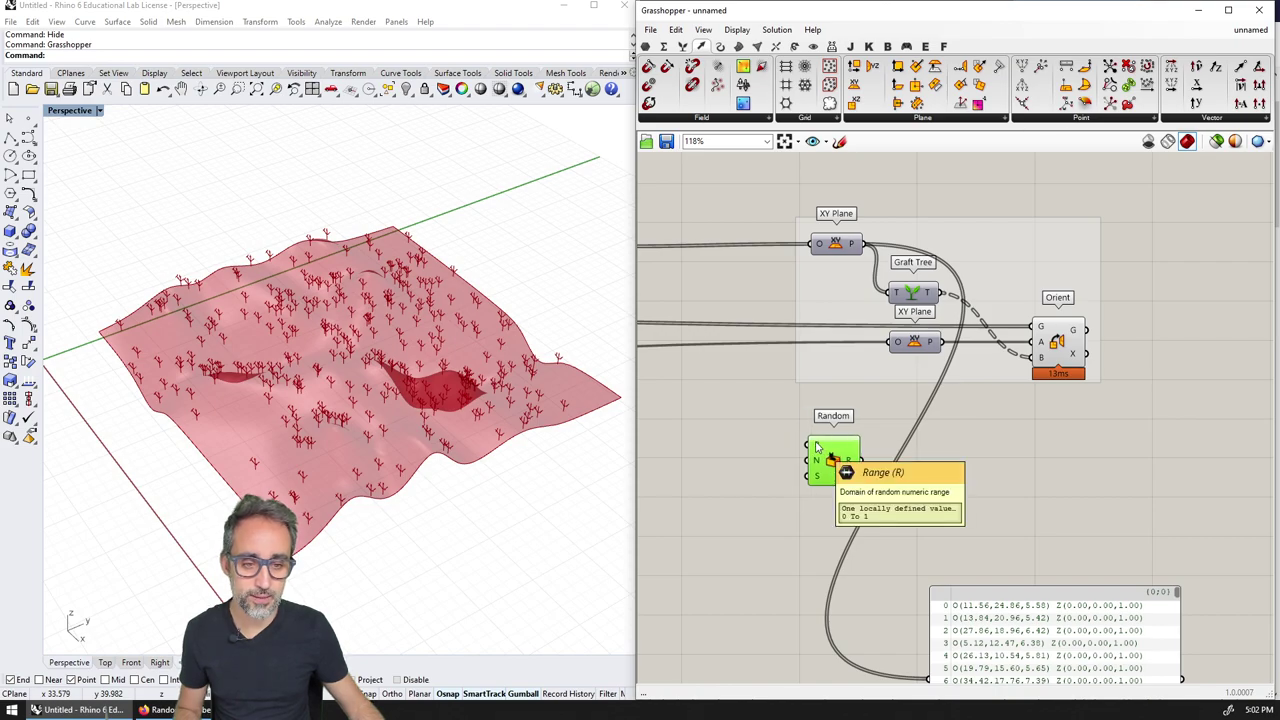
scroll(822, 447, up, 1)
right_drag(824, 455, 888, 472)
double_click(785, 467)
text(///)
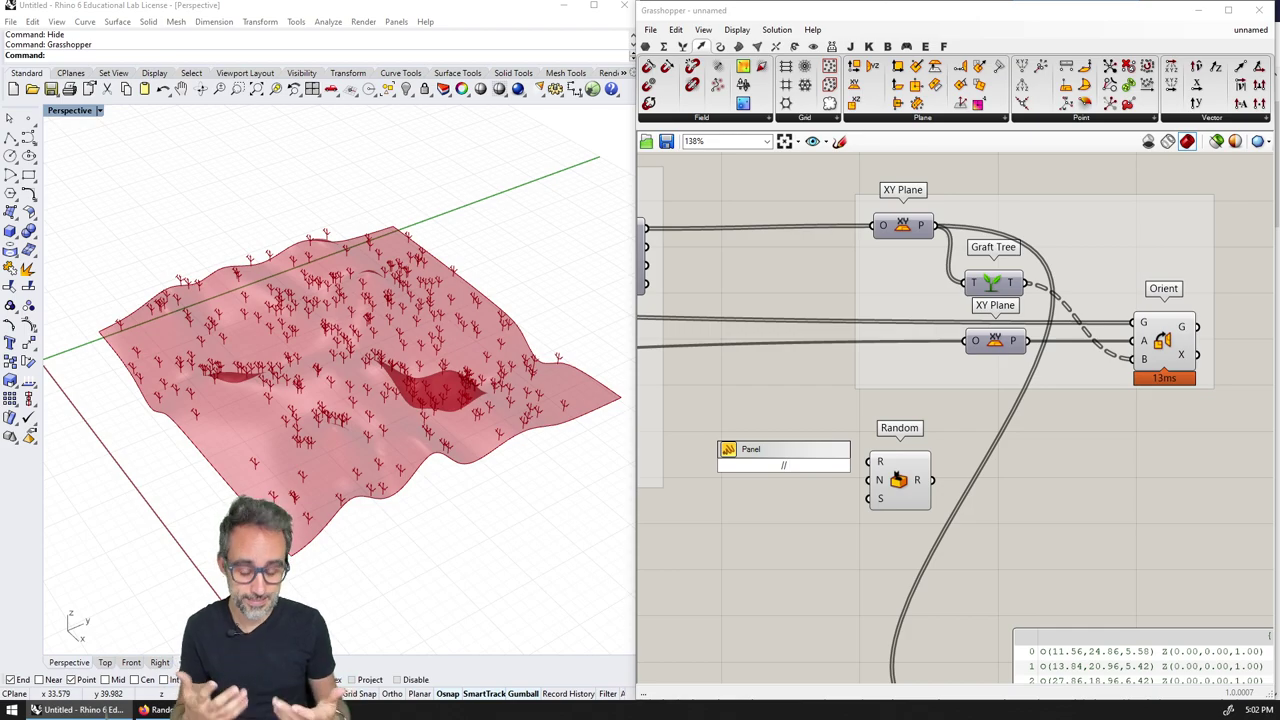
text(0 to)
key(BackSpace)
key(BackSpace)
key(BackSpace)
text(to)
key(BackSpace)
key(BackSpace)
key(BackSpace)
key(BackSpace)
key(BackSpace)
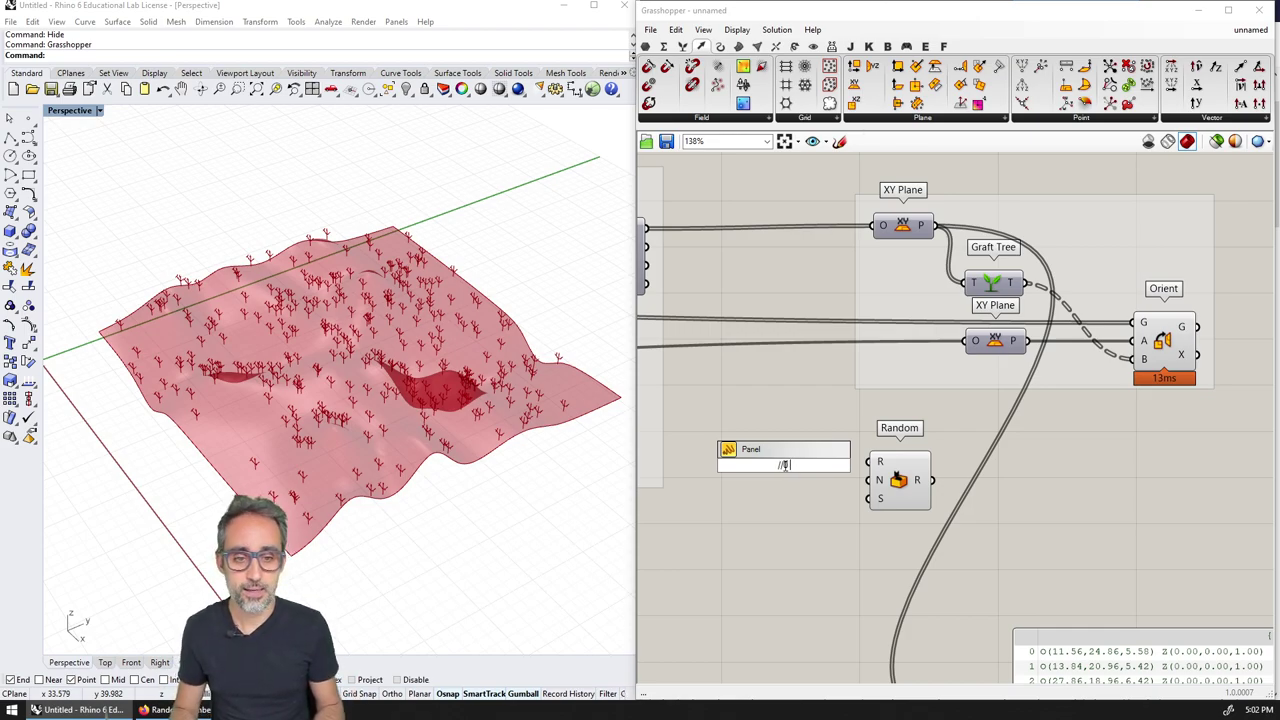
key(Escape)
- Shift the Random component aside and add a Construct Domain component in front of it
click(900, 492)
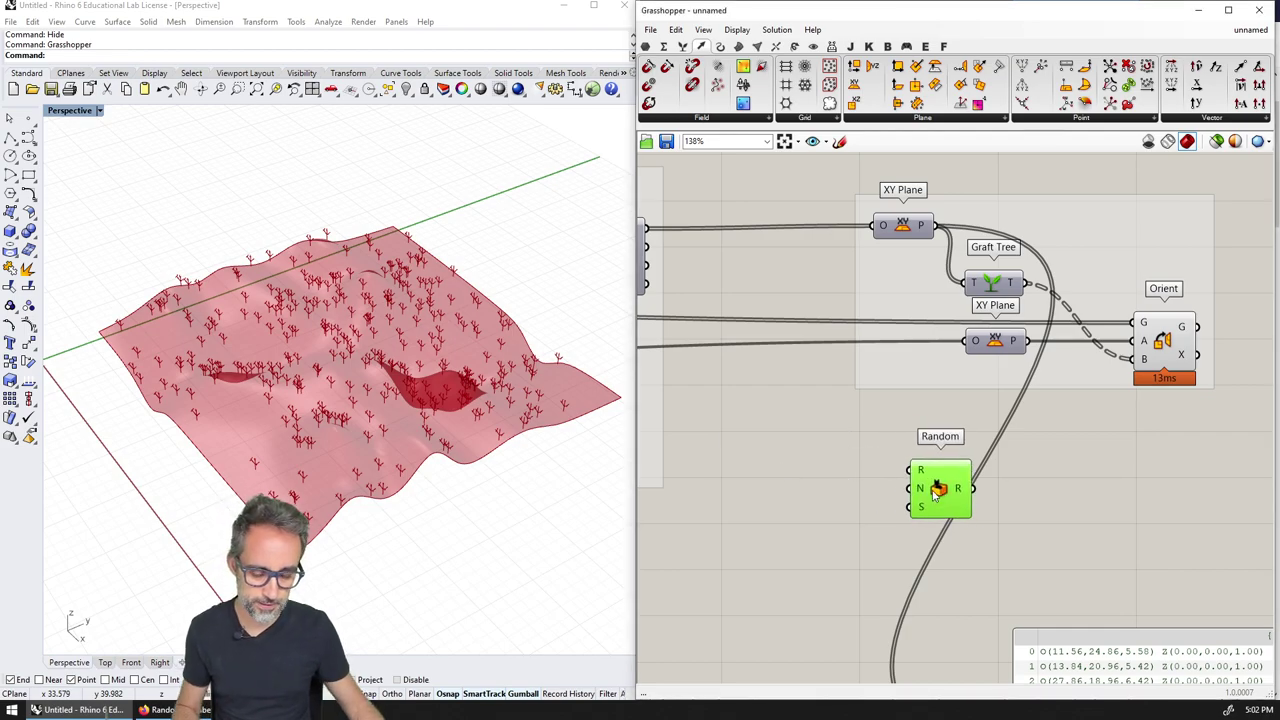
scroll(850, 480, up, 1)
double_click(811, 436)
text(construc)
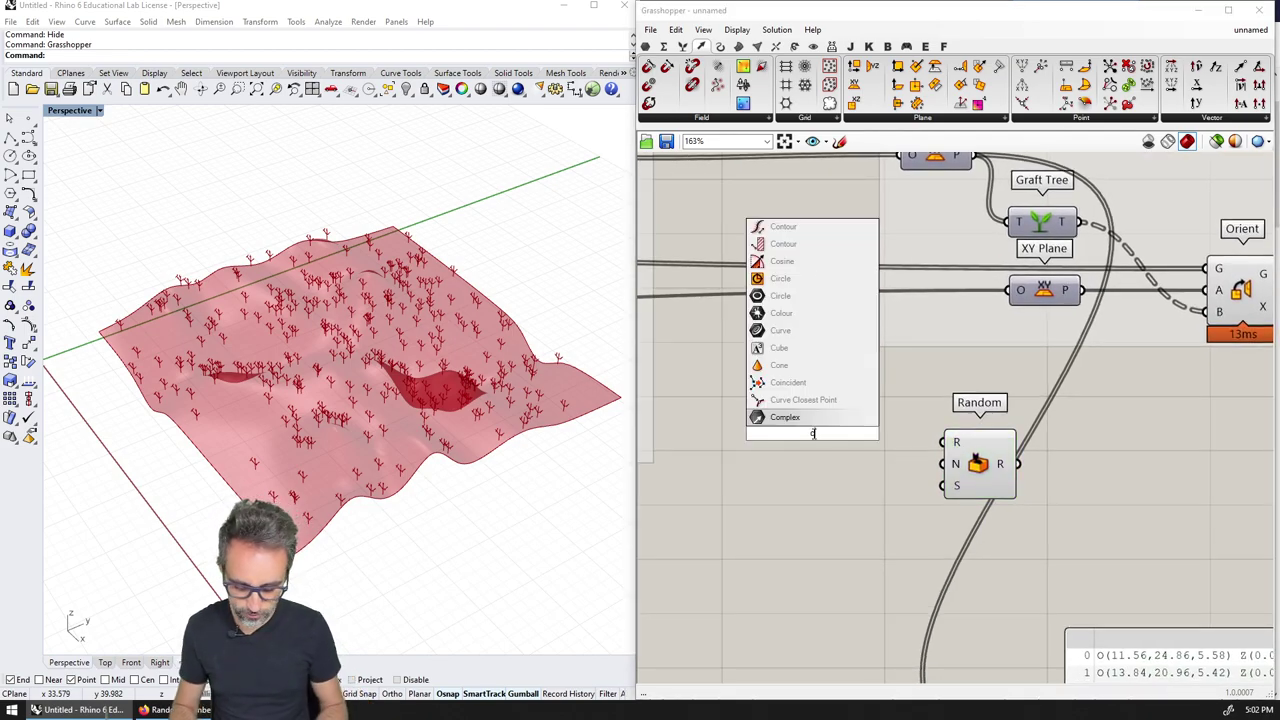
key(Up)
key(Up)
key(Up)
key(Up)
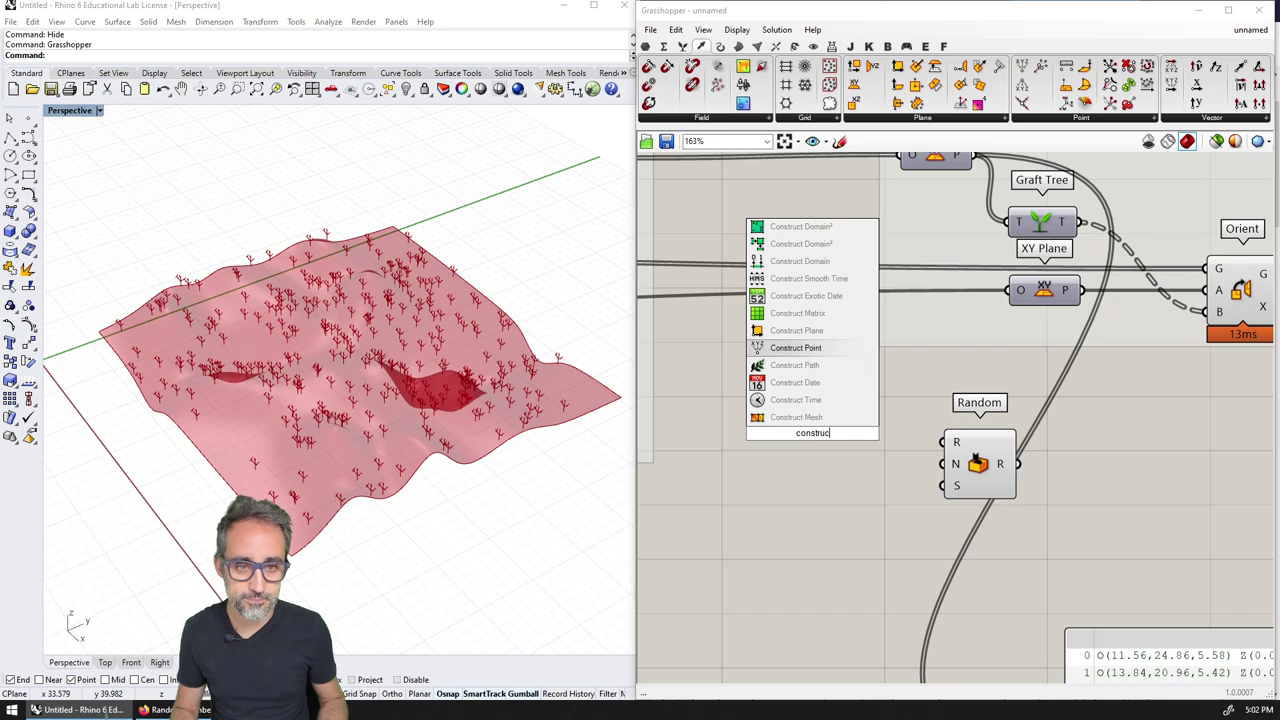
click(836, 262)
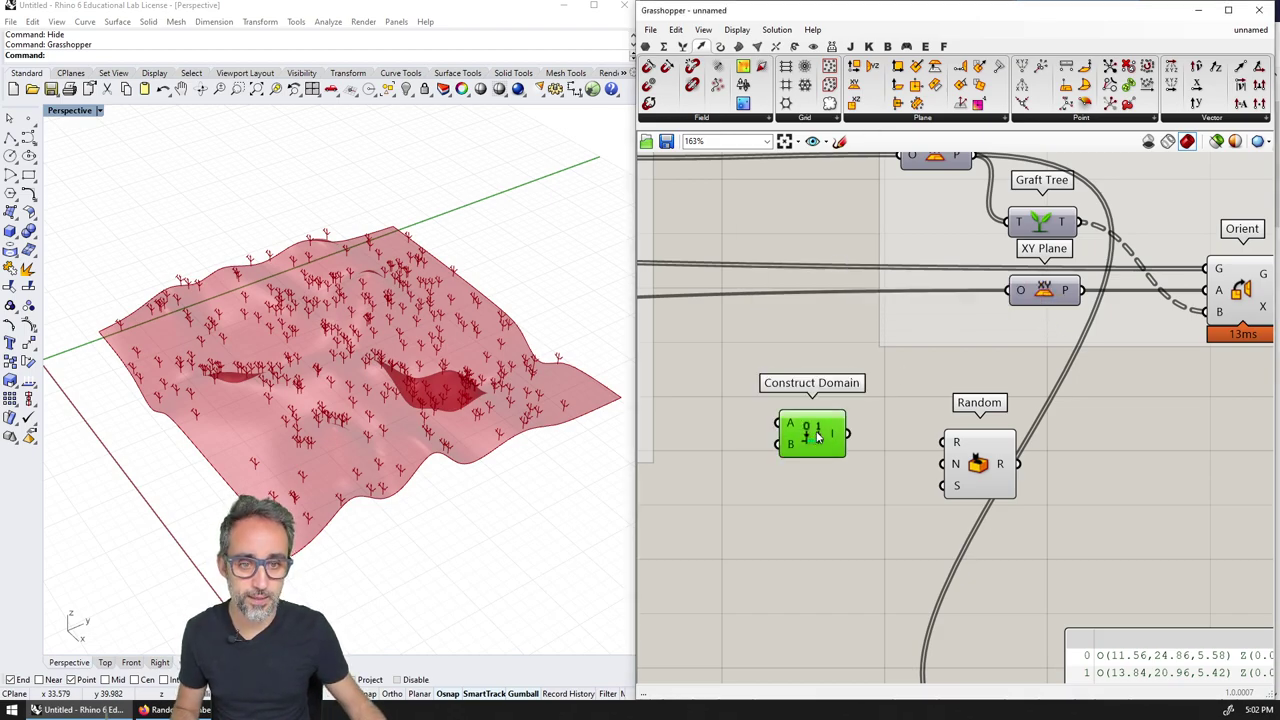
drag(816, 438, 876, 441)
- Add a panel containing 0, connect it to Construct Domain's A input, and move Random further away
double_click(776, 429)
text("0)
key(Return)
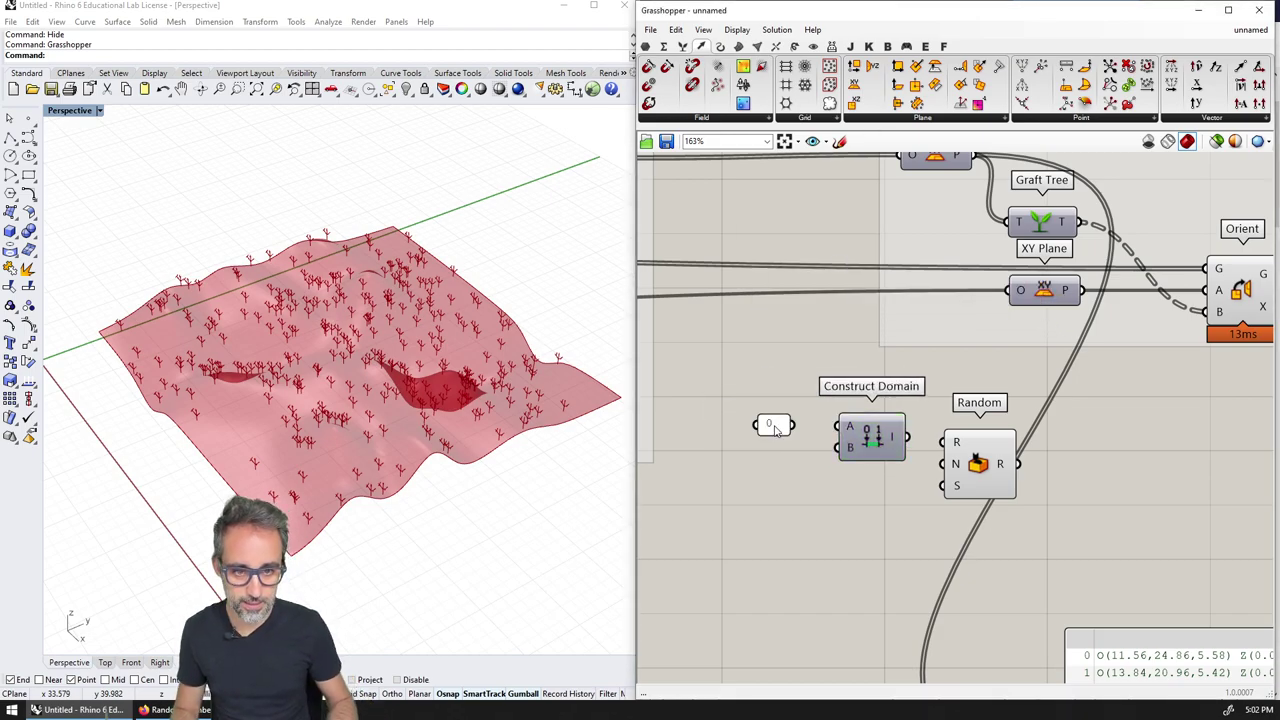
drag(795, 424, 869, 436)
drag(978, 470, 1025, 477)
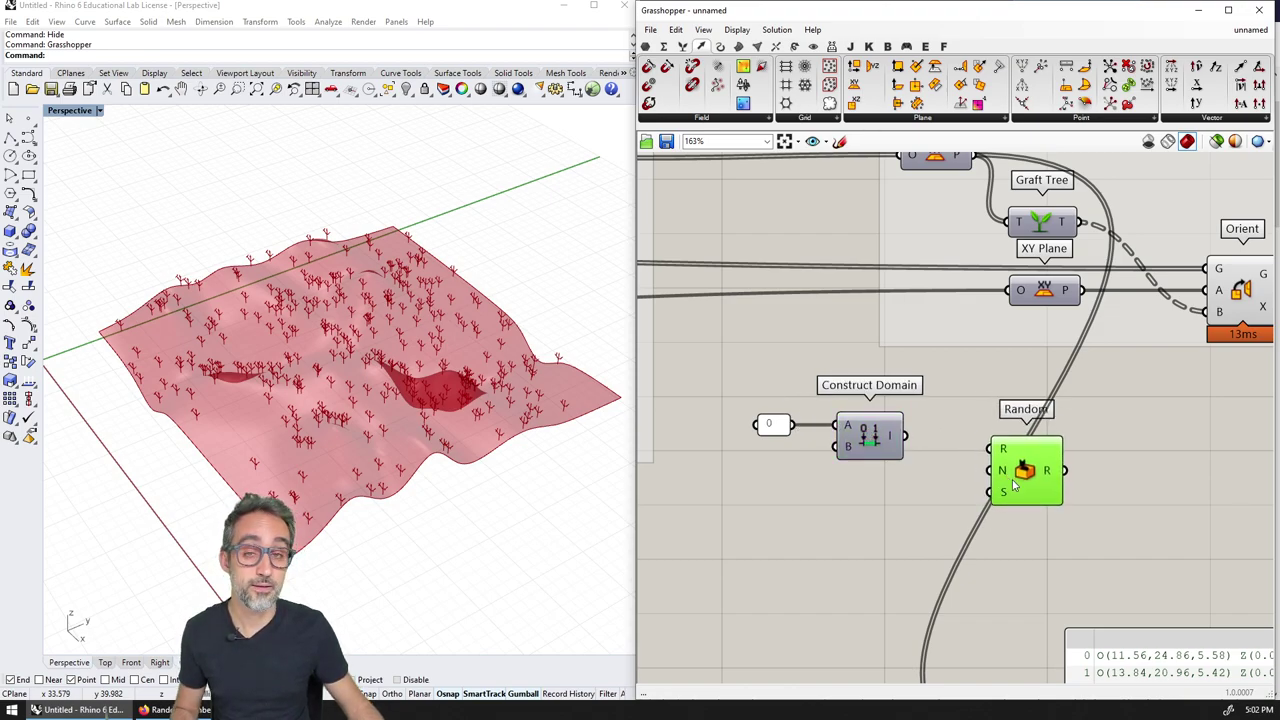
- Add a panel containing 2 * Pi and connect it to Construct Domain's B input
click(772, 426)
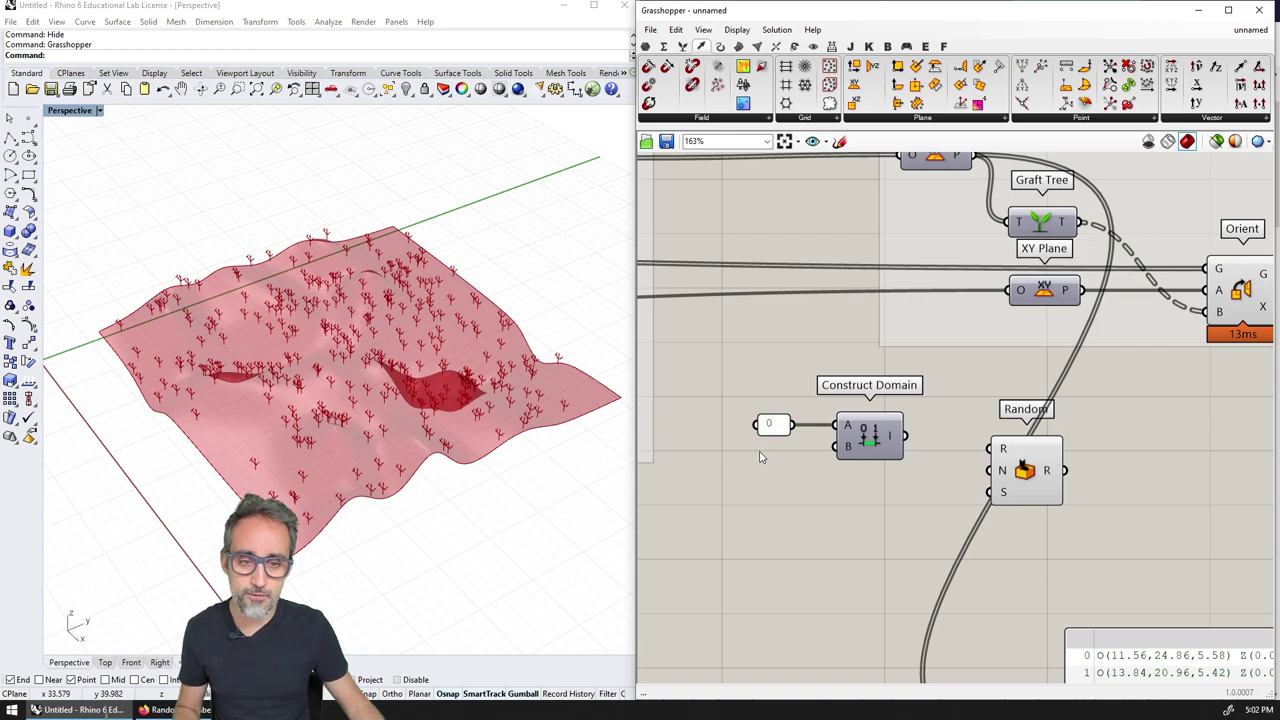
double_click(765, 452)
text(//2 *)
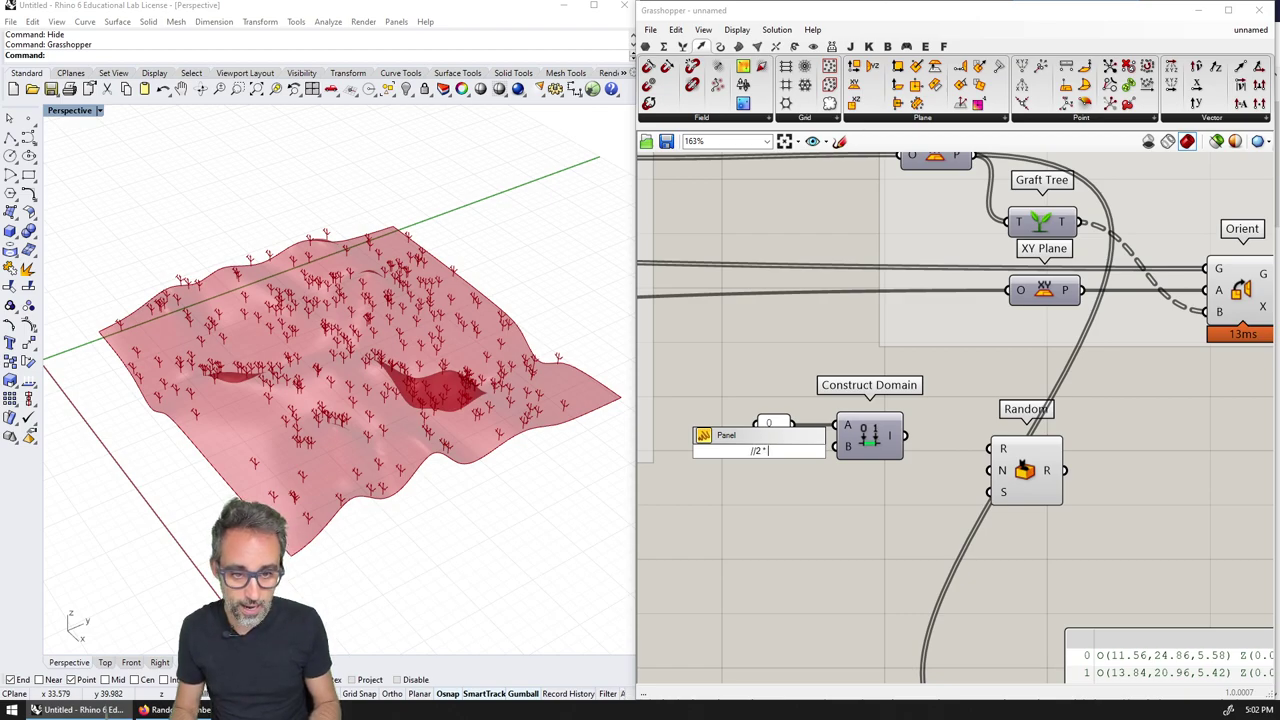
text(Pi)
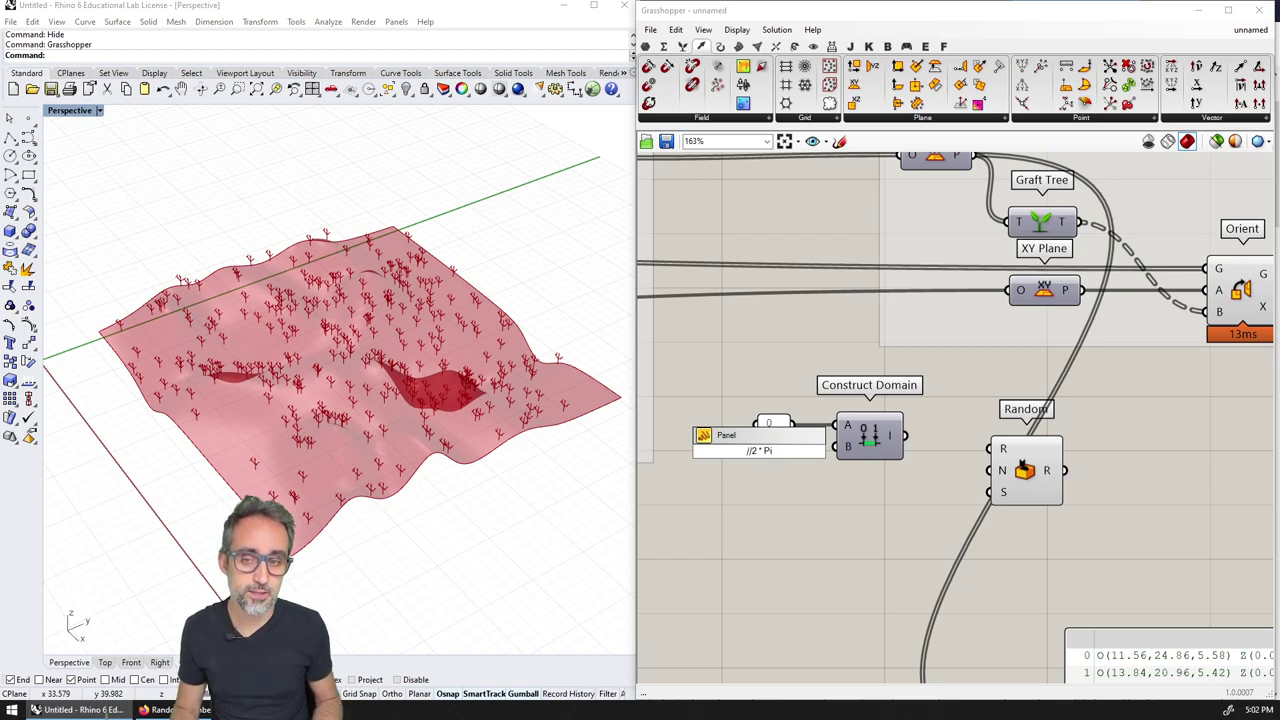
key(Return)
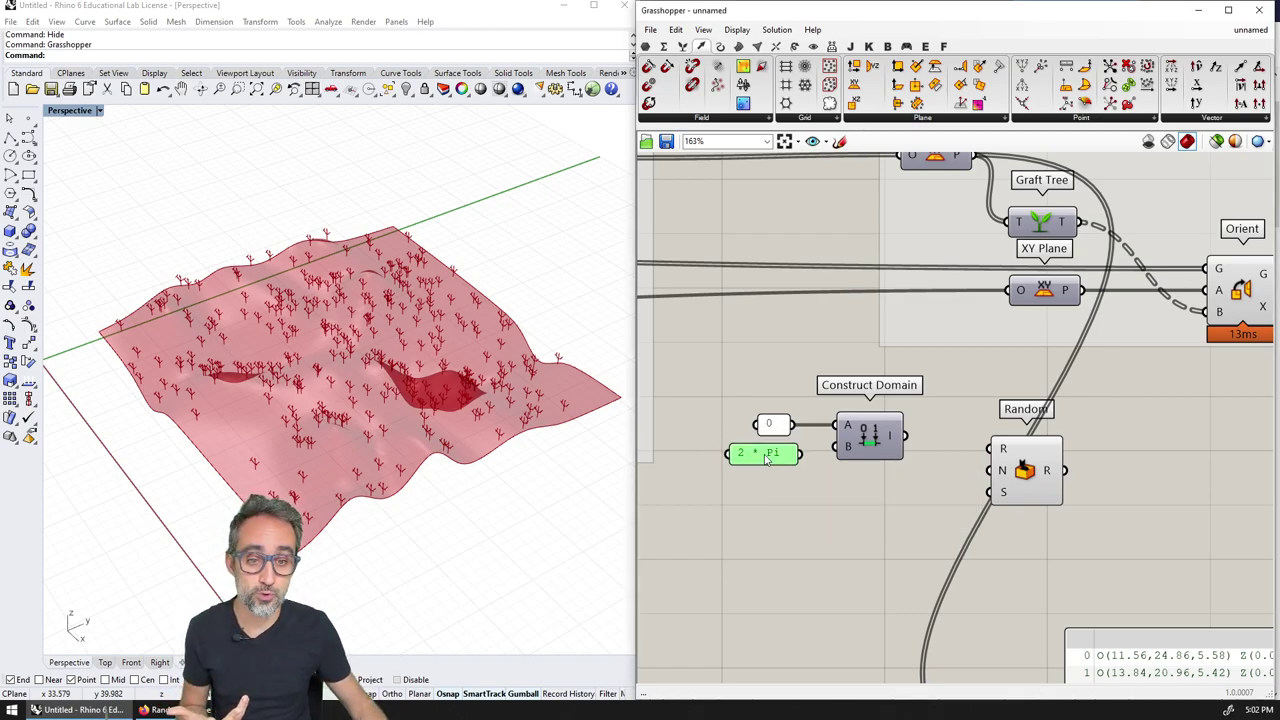
scroll(800, 475, up, 3)
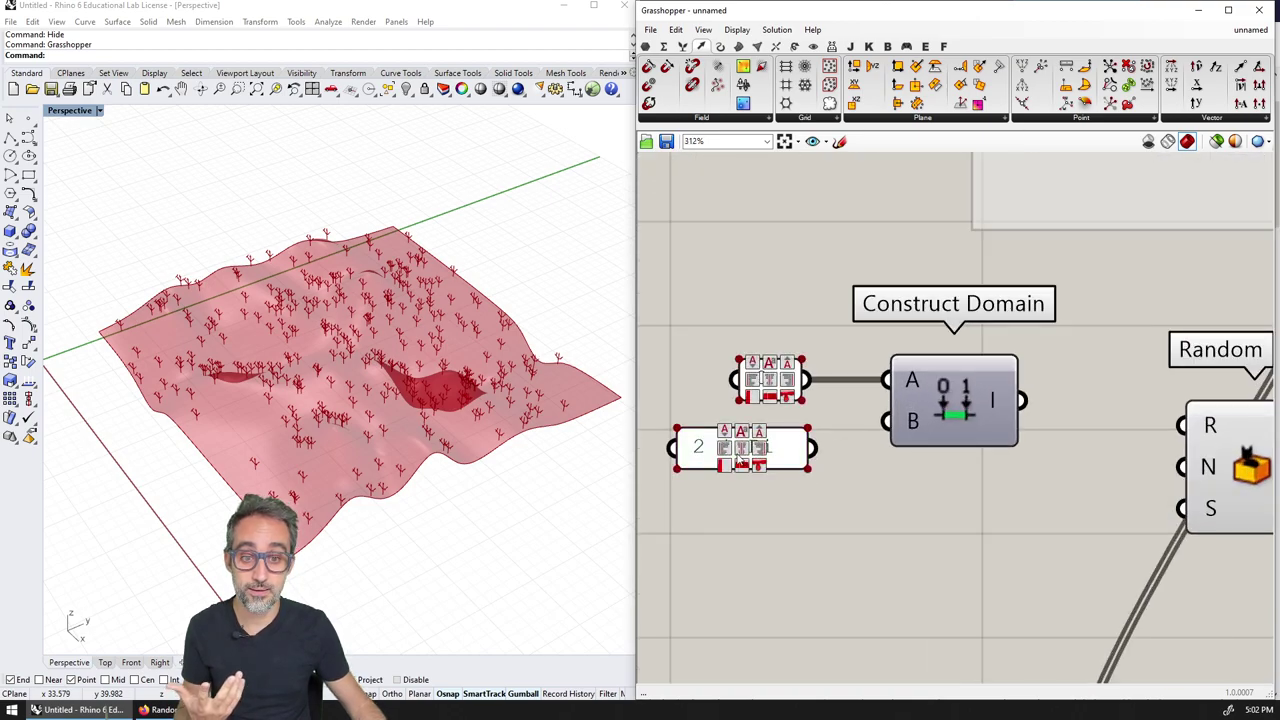
drag(809, 467, 862, 447)
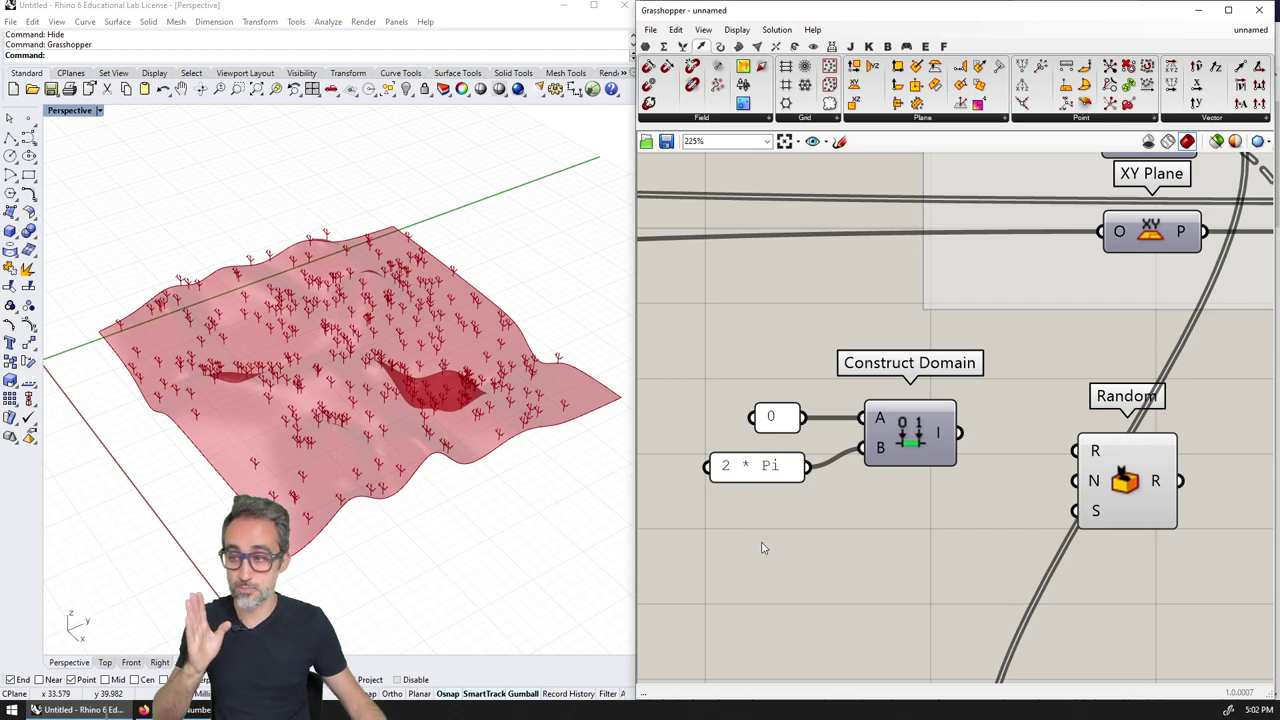
- Feed the constructed domain into the new Random component's range input and align Random with Construct Domain
right_drag(901, 492, 866, 500)
right_drag(722, 482, 724, 475)
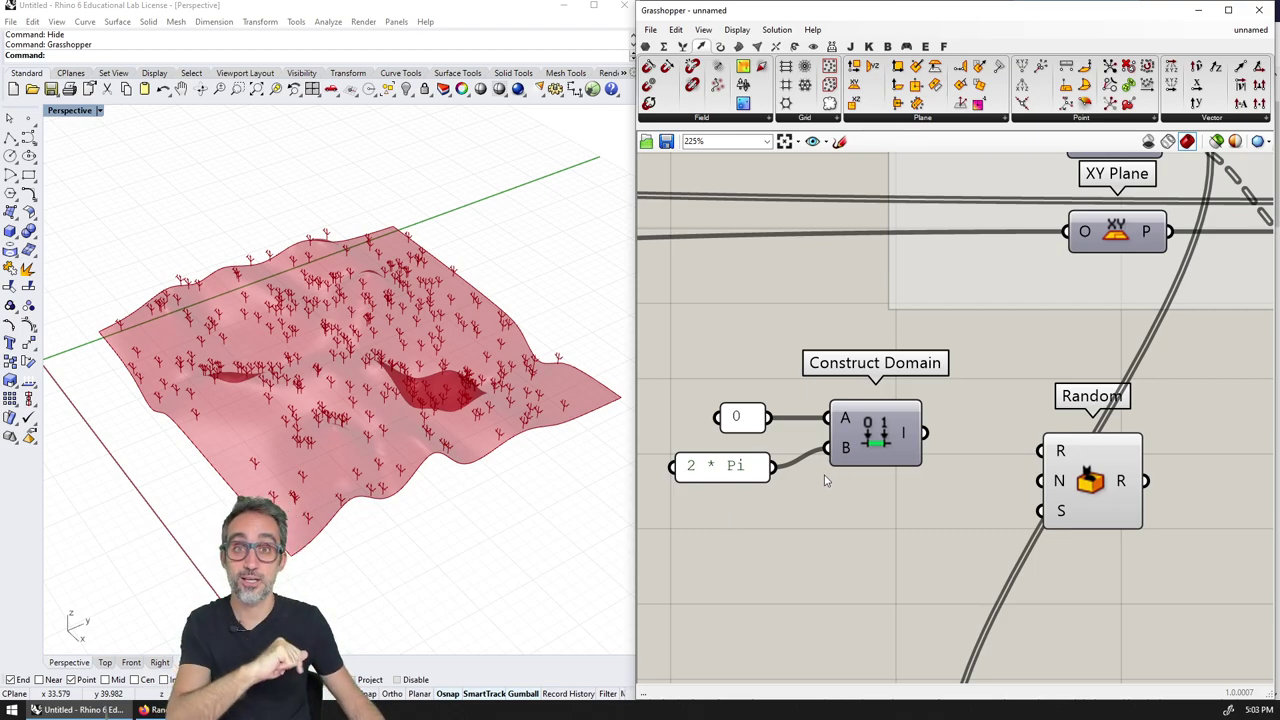
drag(926, 433, 1041, 451)
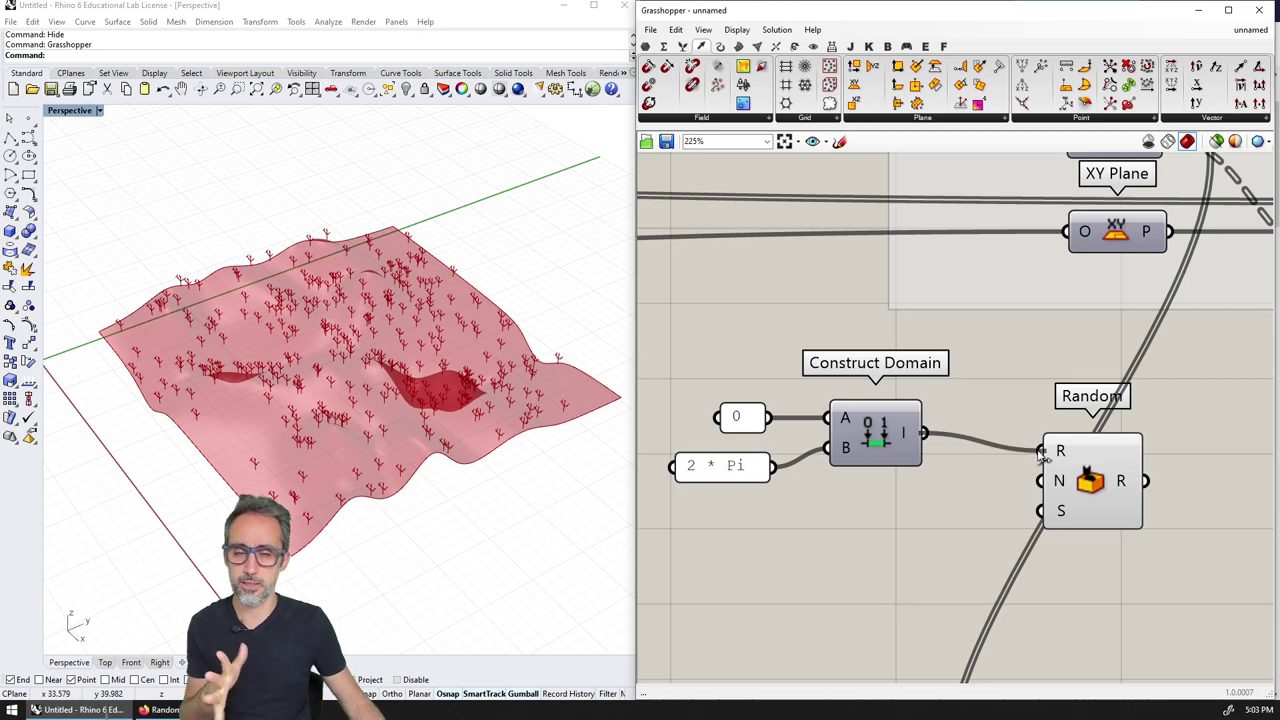
click(1070, 490)
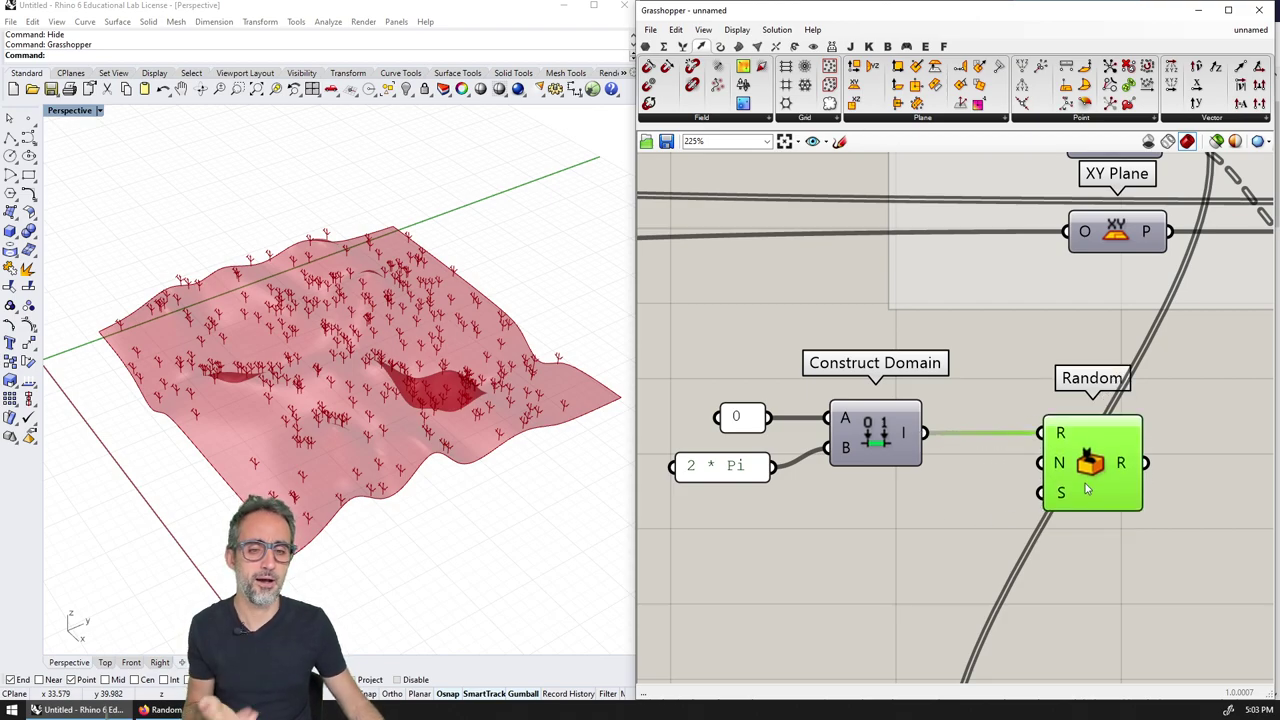
scroll(982, 507, down, 2)
right_drag(981, 502, 974, 469)
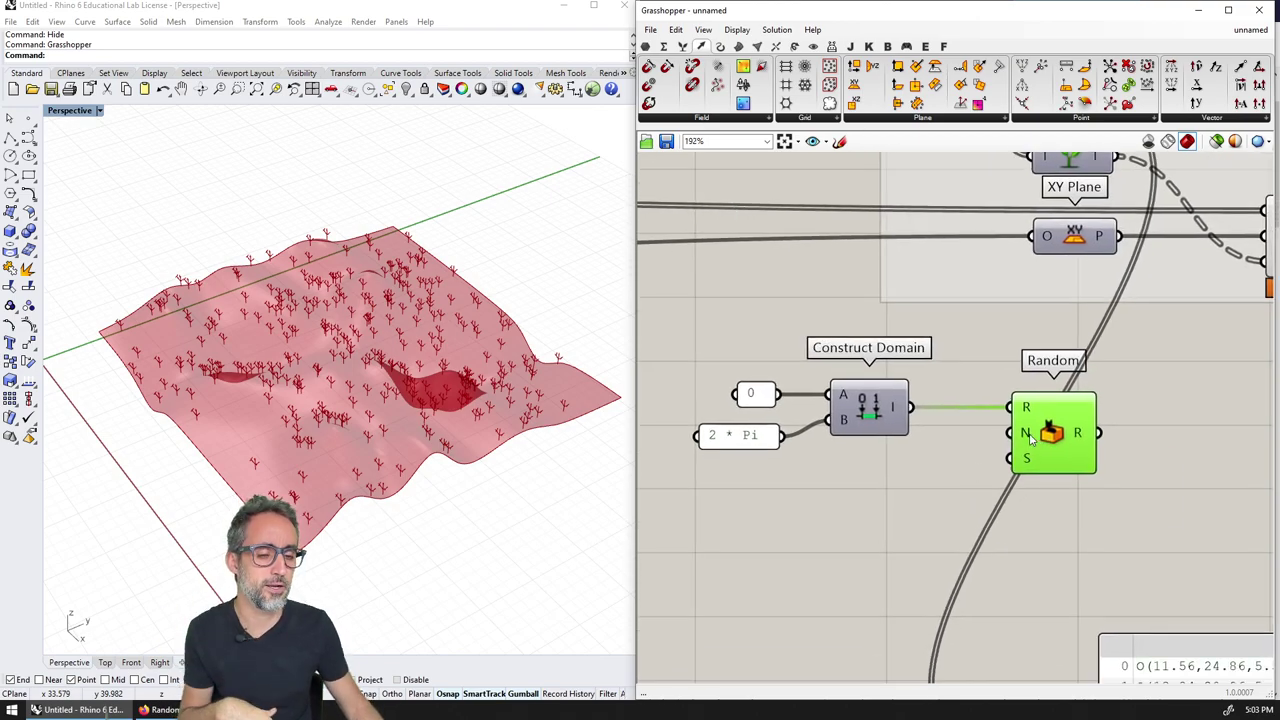
mouse_move(847, 425)
mouse_move(895, 408)
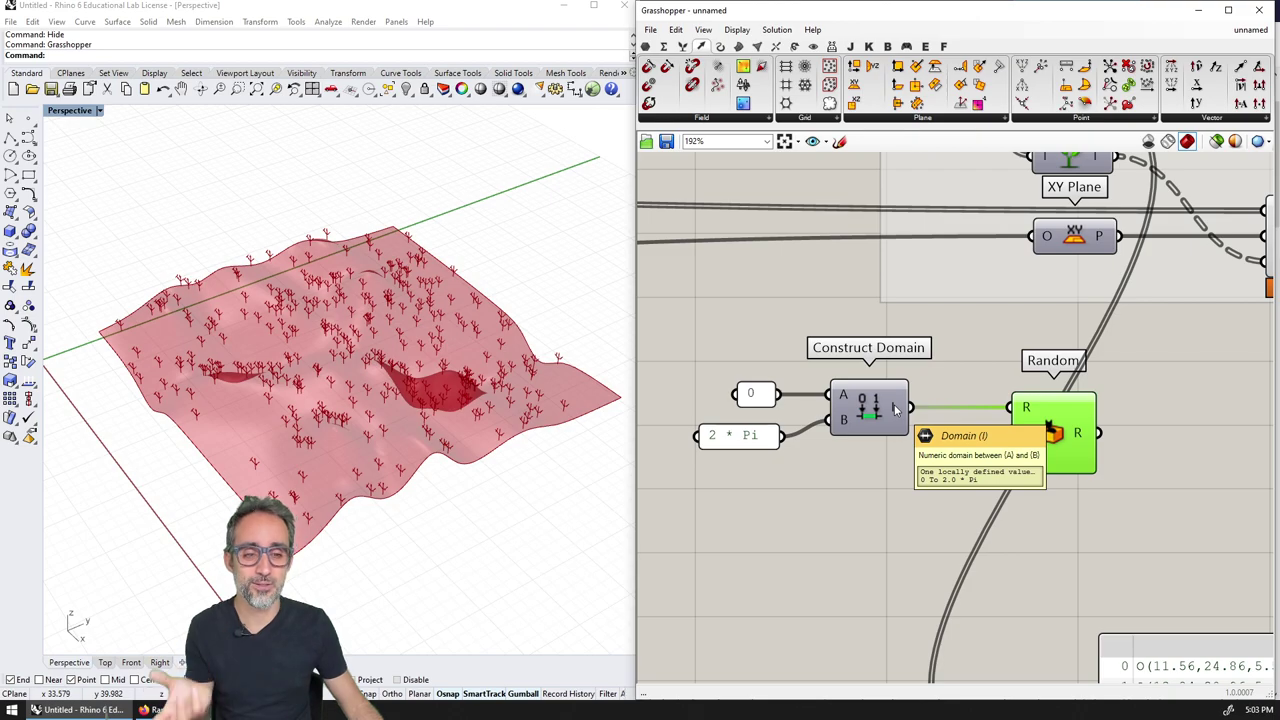
mouse_move(1030, 433)
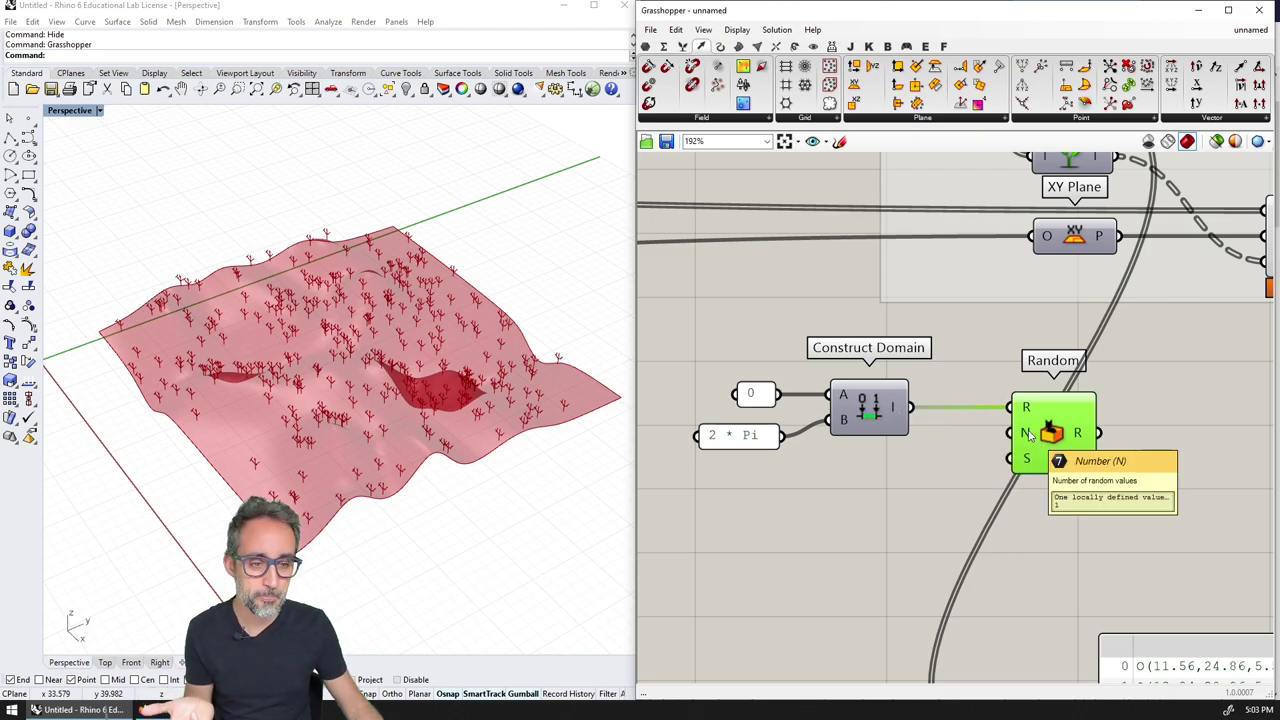
- Connect the COUNT slider to the number input of the new Random component
scroll(1030, 433, down, 5)
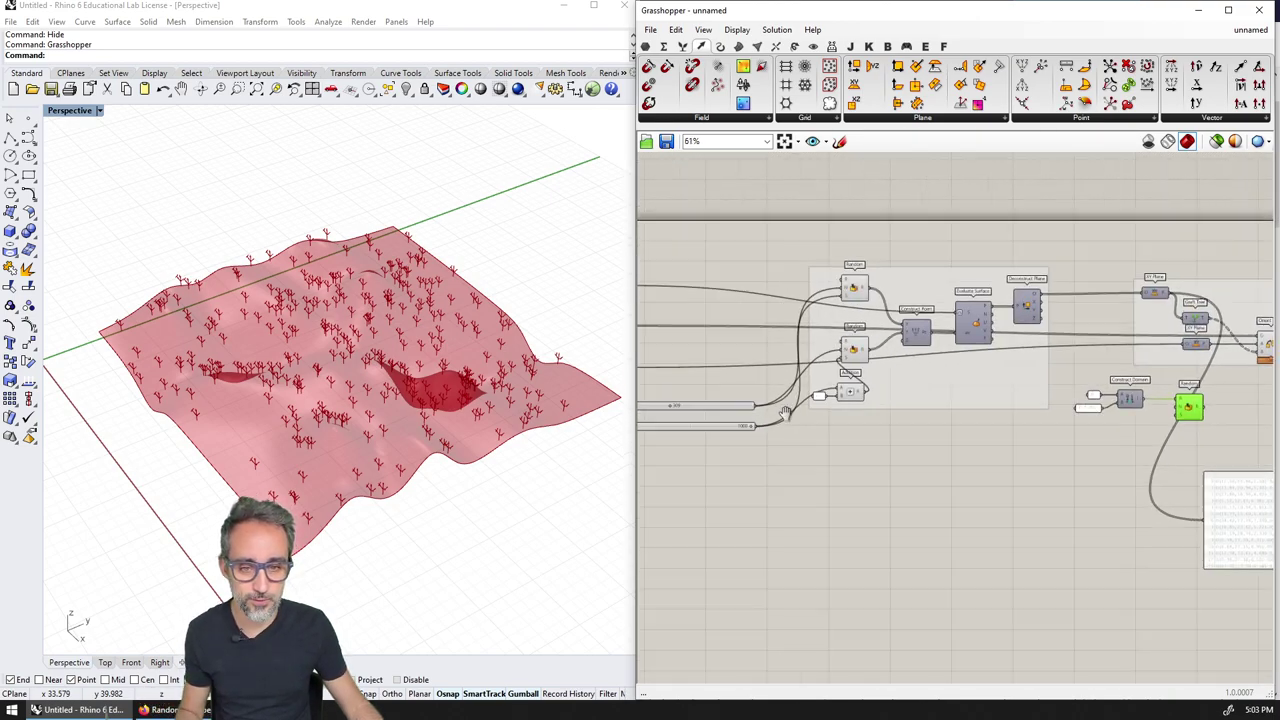
drag(854, 411, 1077, 412)
scroll(1093, 432, up, 3)
right_drag(1106, 451, 993, 441)
- Reposition the data panel and connect Random's output to it to list the random angles
drag(1092, 566, 1106, 524)
drag(1008, 390, 1016, 566)
scroll(1016, 566, up, 2)
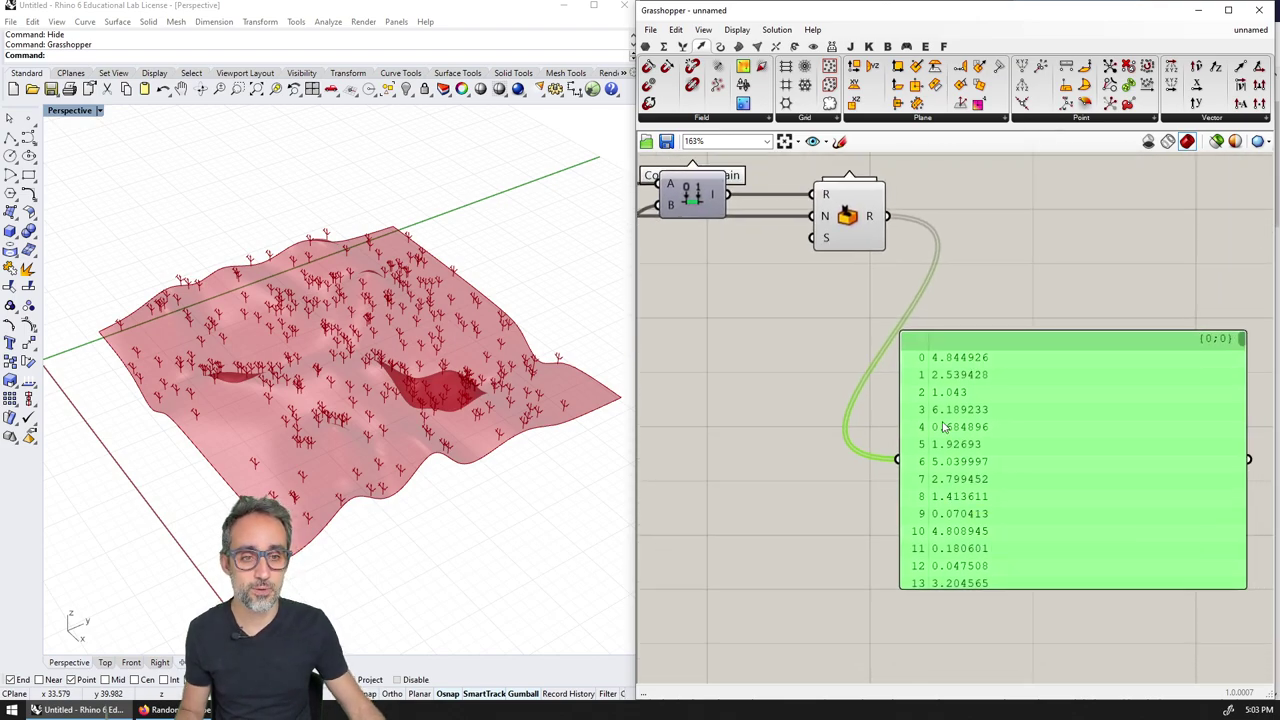
scroll(945, 440, down, 2)
right_drag(918, 510, 916, 587)
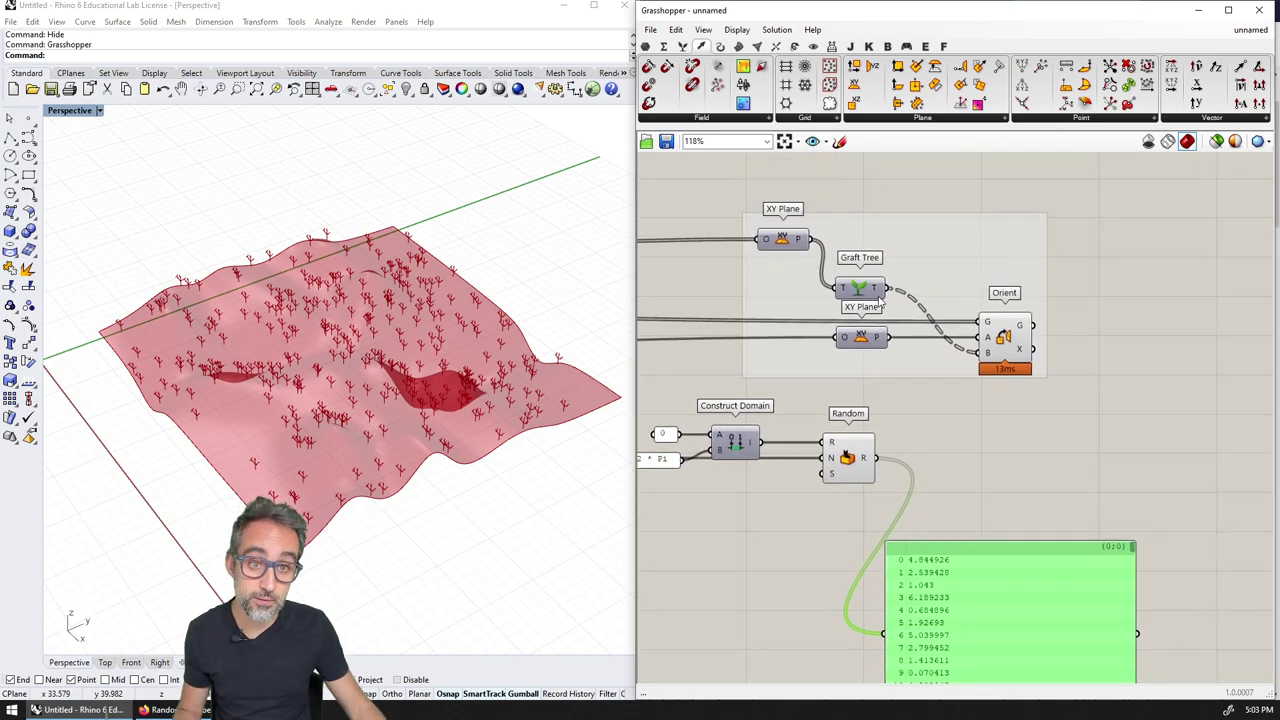
- Move Graft Tree, the lower XY Plane and Orient away from the upper XY Plane to make room between them
drag(798, 402, 1114, 266)
drag(845, 292, 1045, 292)
click(972, 398)
right_drag(929, 508, 894, 493)
scroll(896, 474, down, 1)
scroll(890, 538, up, 2)
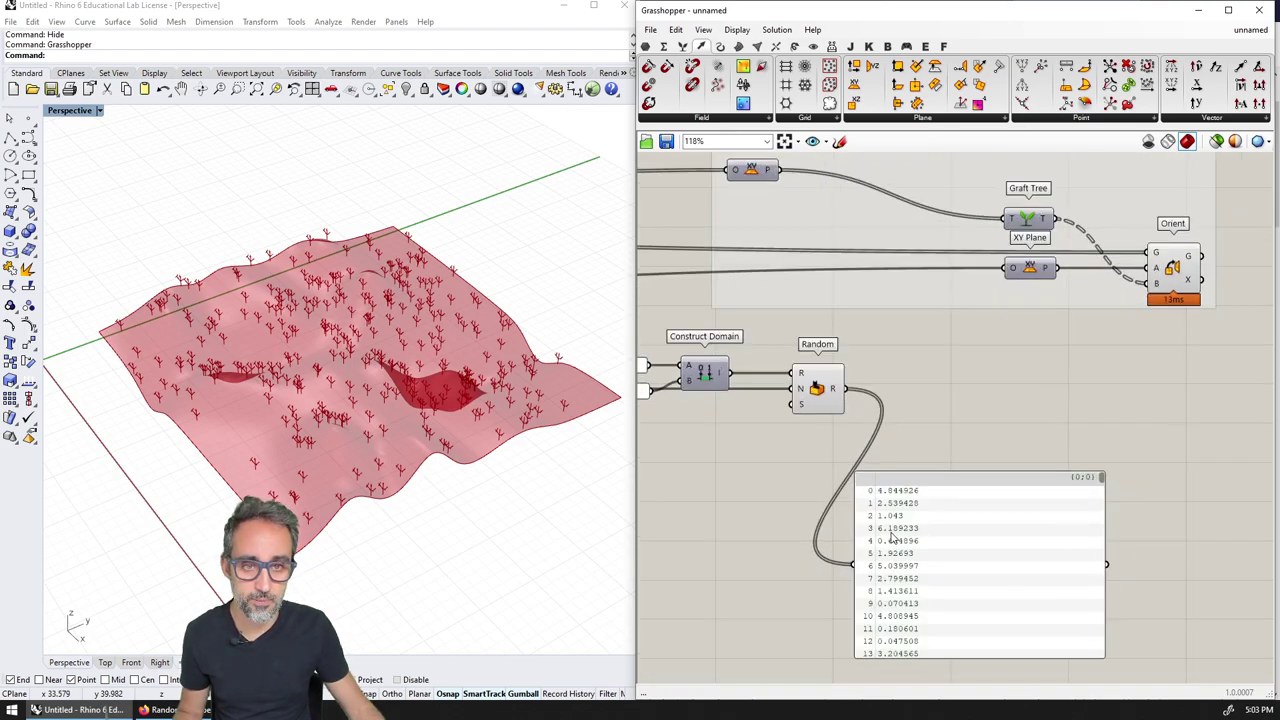
right_drag(768, 193, 792, 245)
click(776, 222)
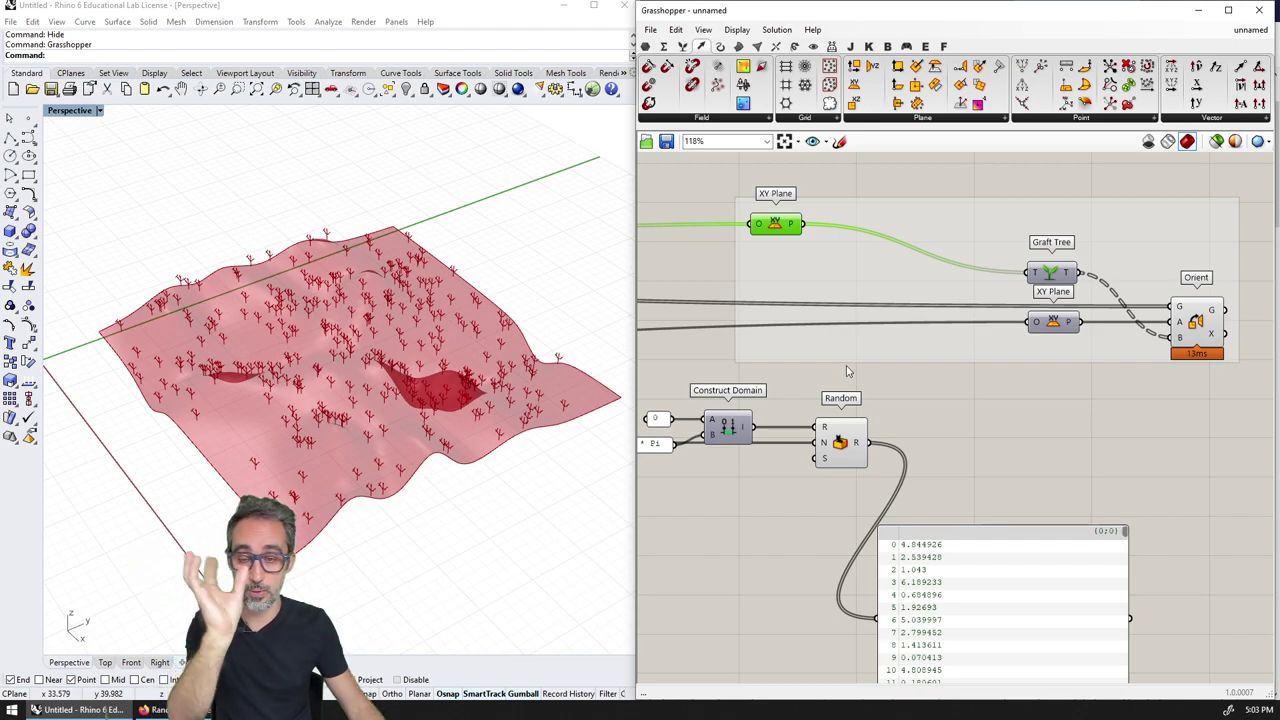
click(845, 443)
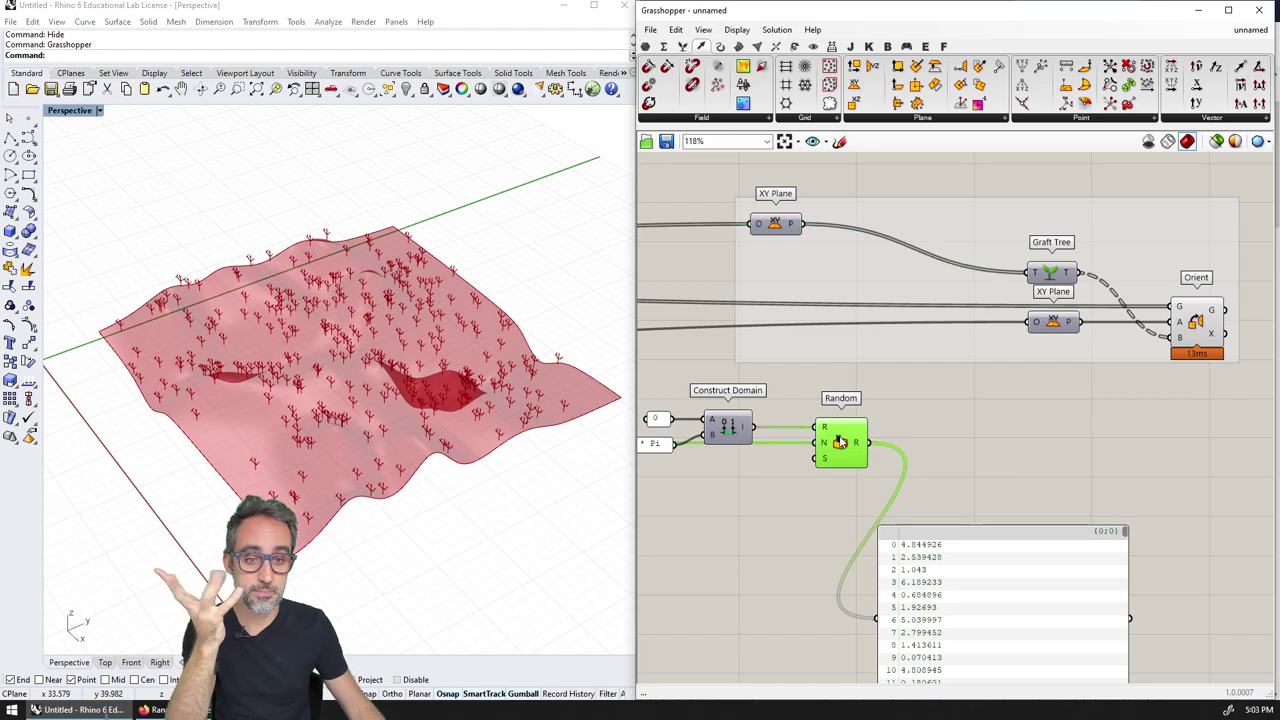
- Add a Rotate component and feed it the upper XY Plane as geometry and rotation plane, with Random's output as angle
click(794, 46)
click(818, 118)
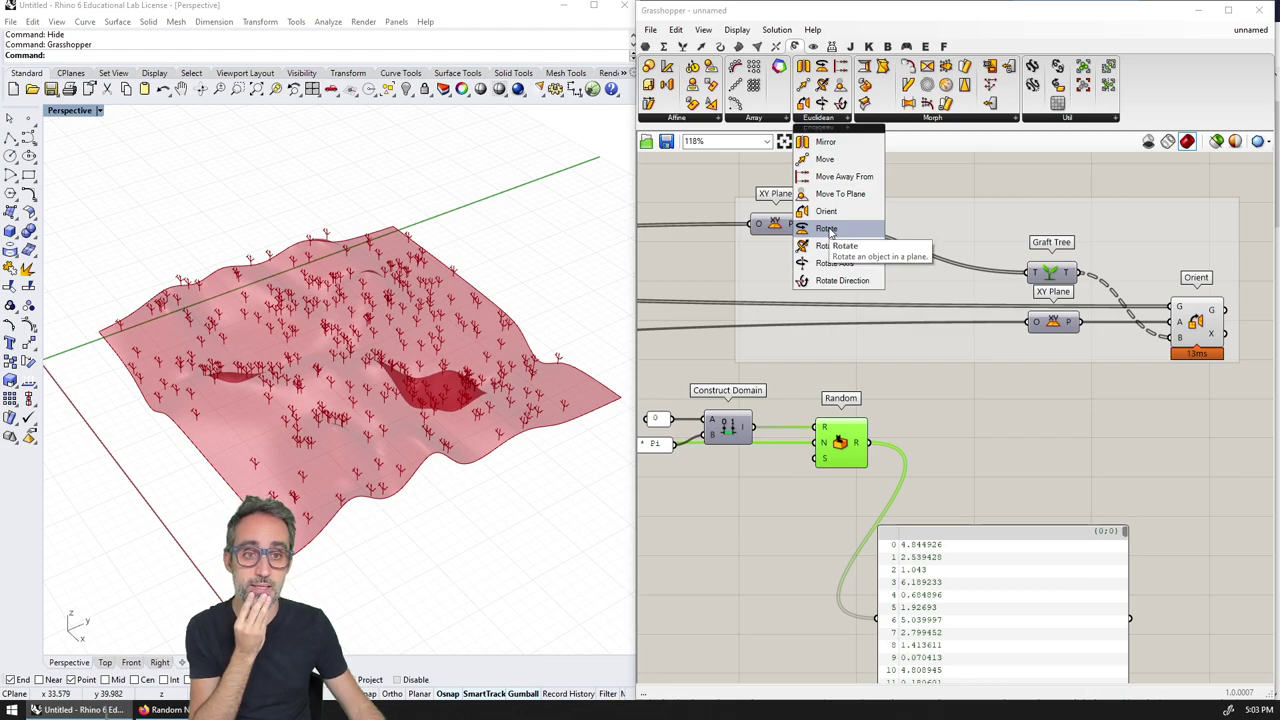
drag(828, 231, 862, 286)
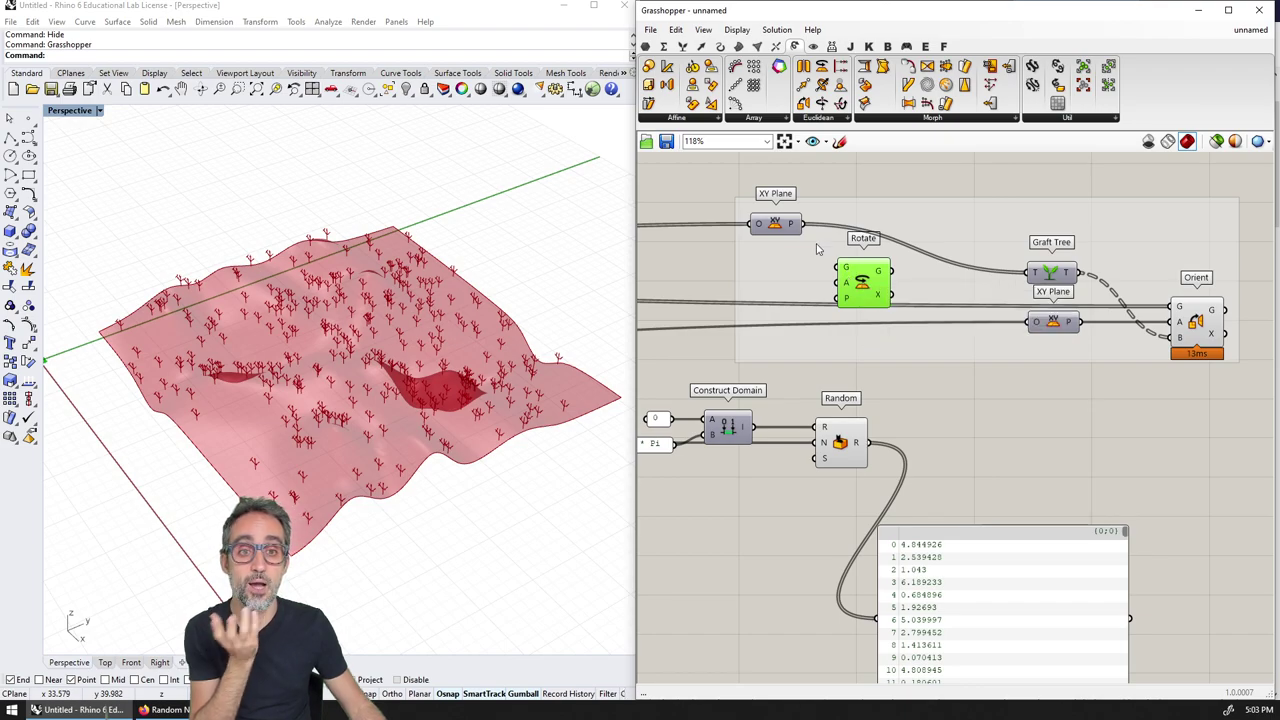
drag(801, 223, 878, 280)
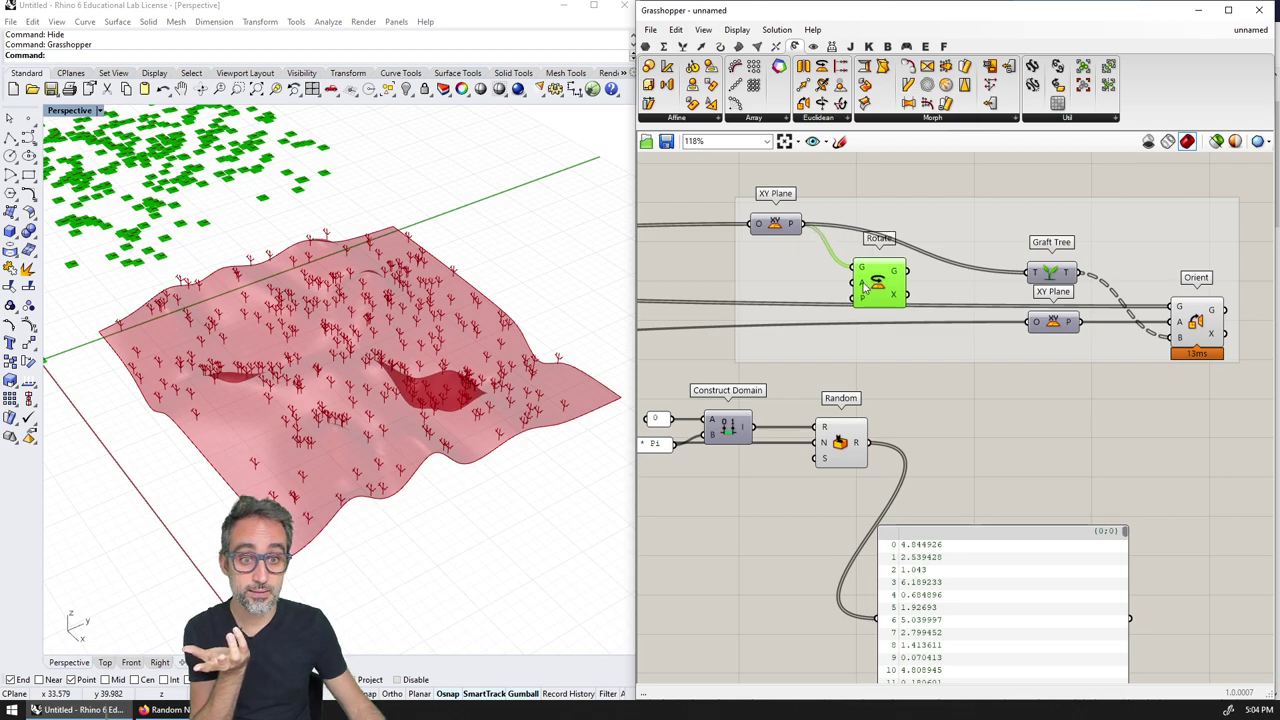
drag(867, 442, 857, 284)
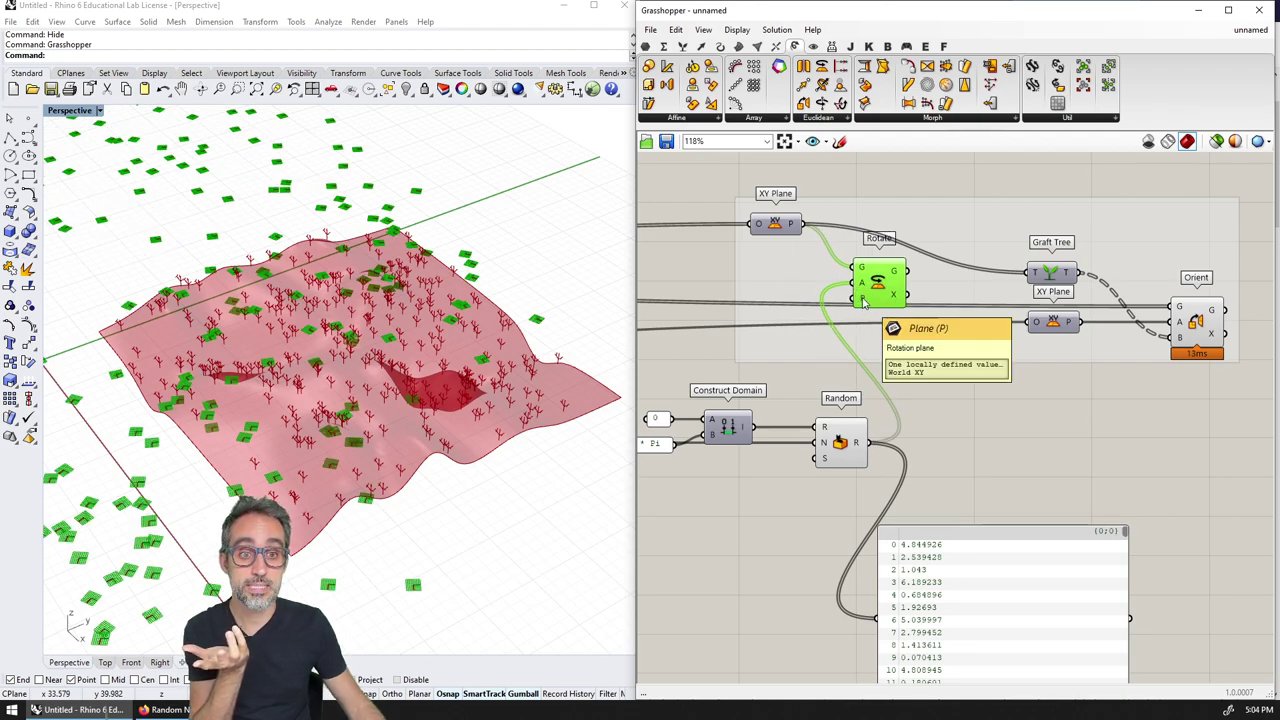
drag(803, 223, 860, 298)
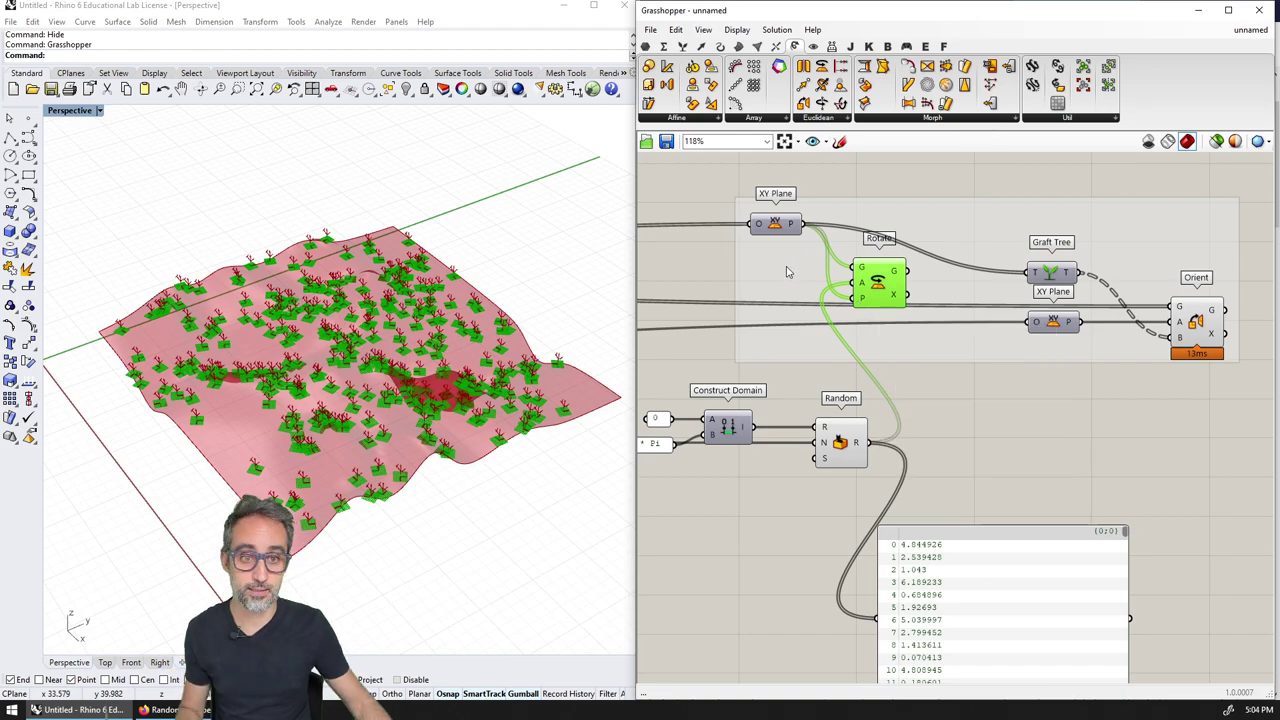
- Feed Rotate's geometry output into Graft Tree in place of the unrotated XY Plane
scroll(225, 532, up, 2)
scroll(441, 411, up, 7)
scroll(439, 408, down, 3)
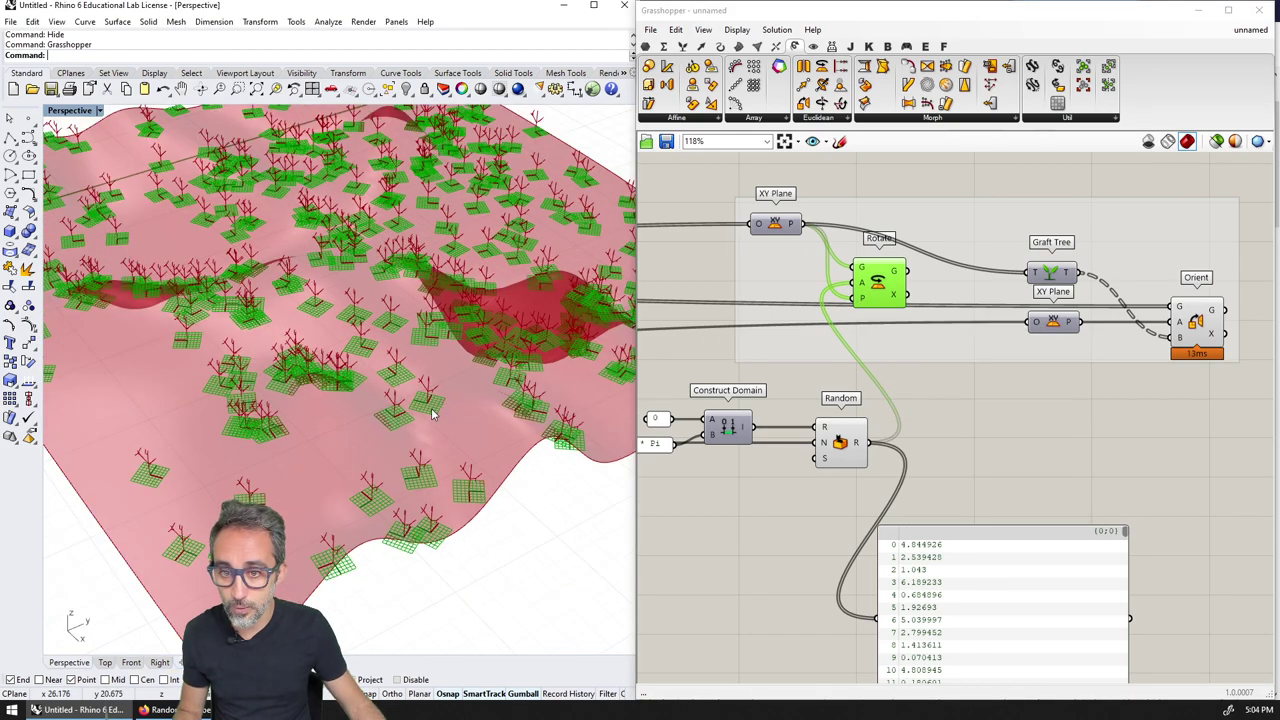
scroll(430, 405, down, 4)
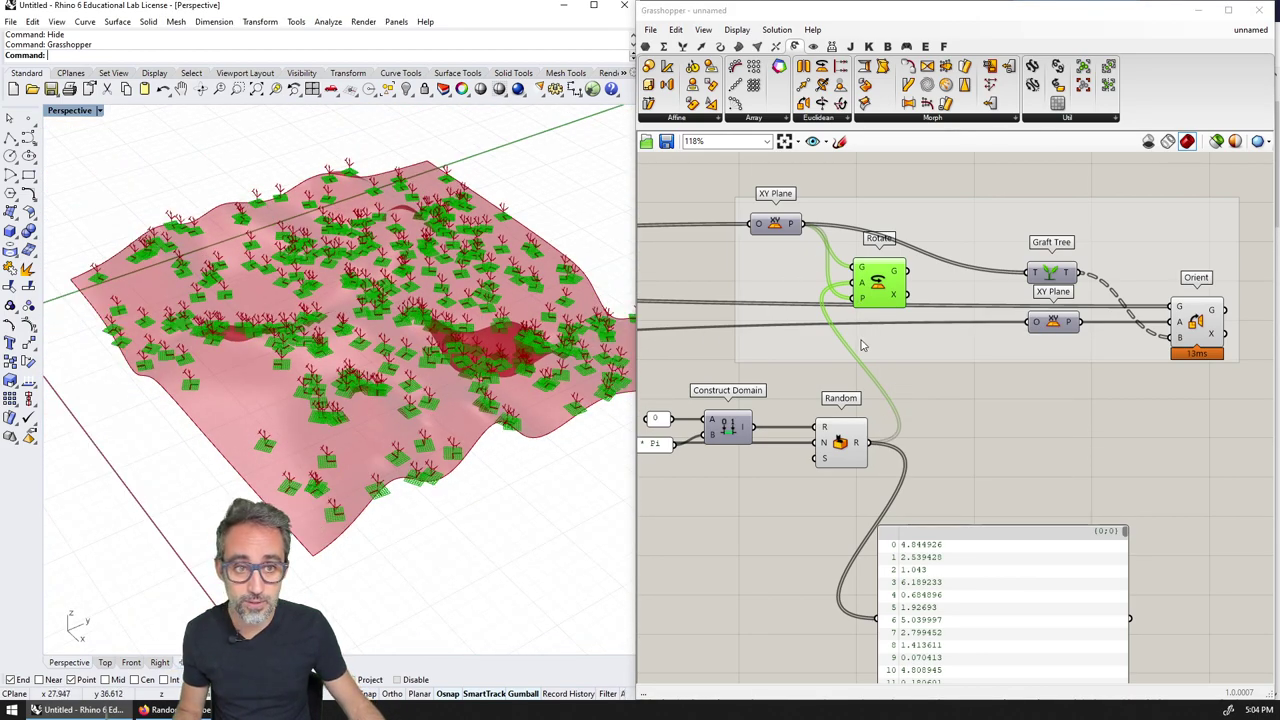
scroll(803, 334, up, 2)
drag(840, 260, 978, 259)
click(803, 329)
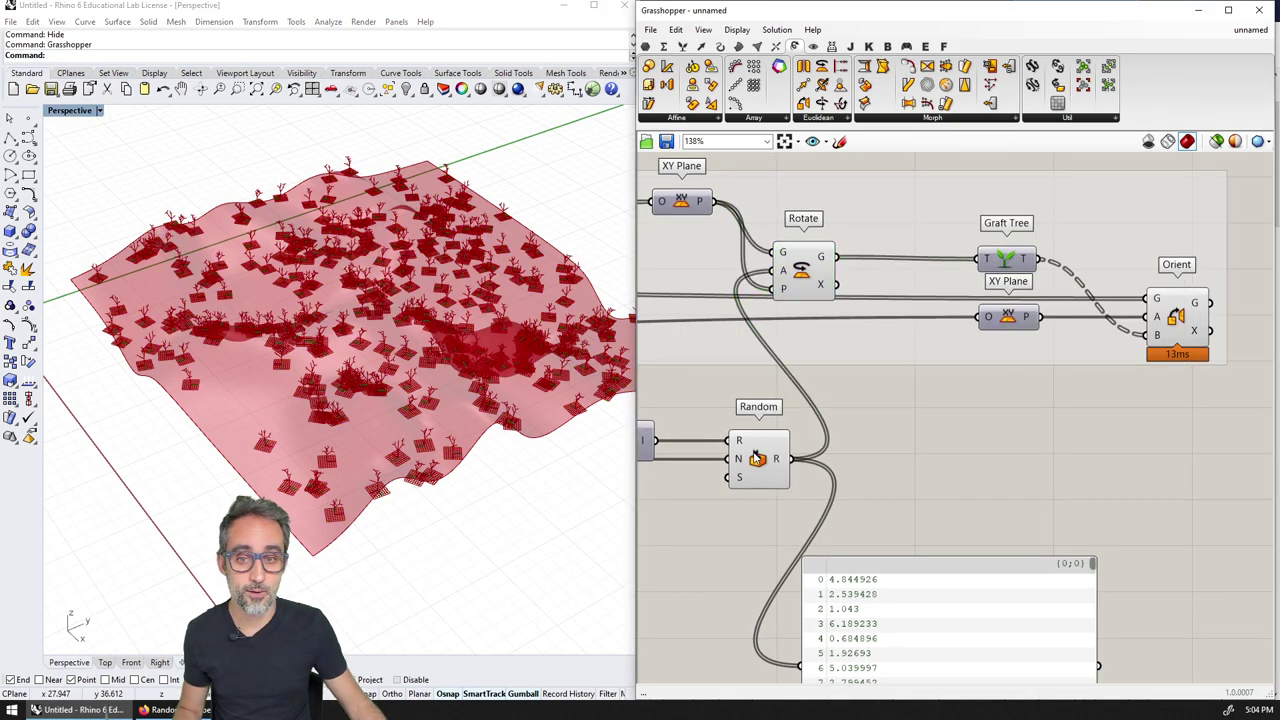
- Highlight the Orient output and examine the rotation of individual trees across the landscape up close
click(758, 460)
click(830, 284)
click(1177, 318)
right_drag(400, 480, 432, 402)
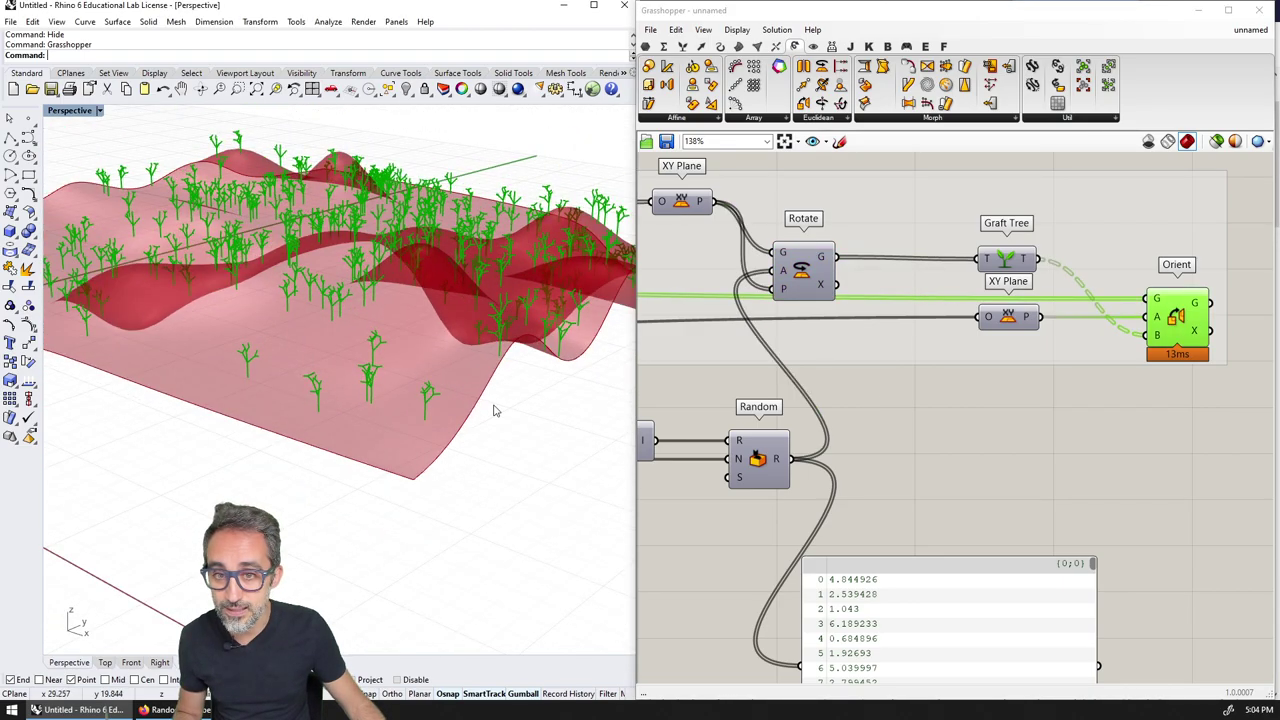
scroll(432, 402, up, 5)
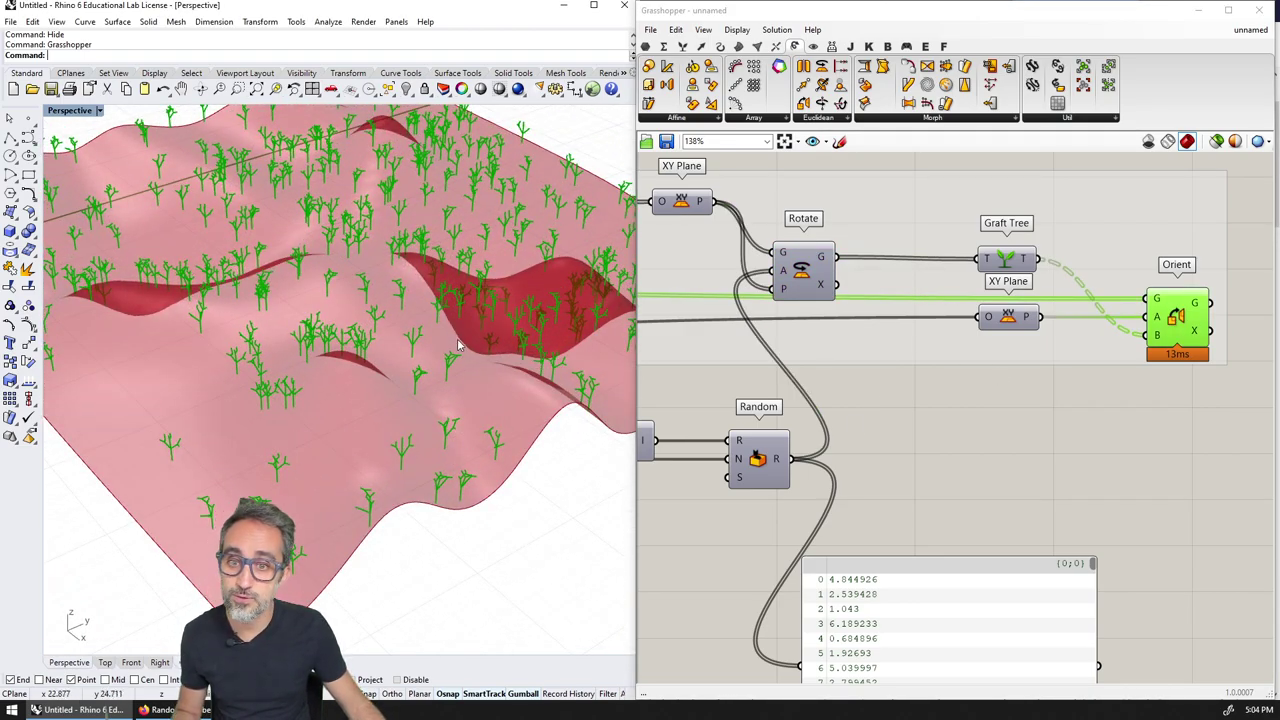
scroll(456, 346, up, 5)
scroll(432, 360, up, 8)
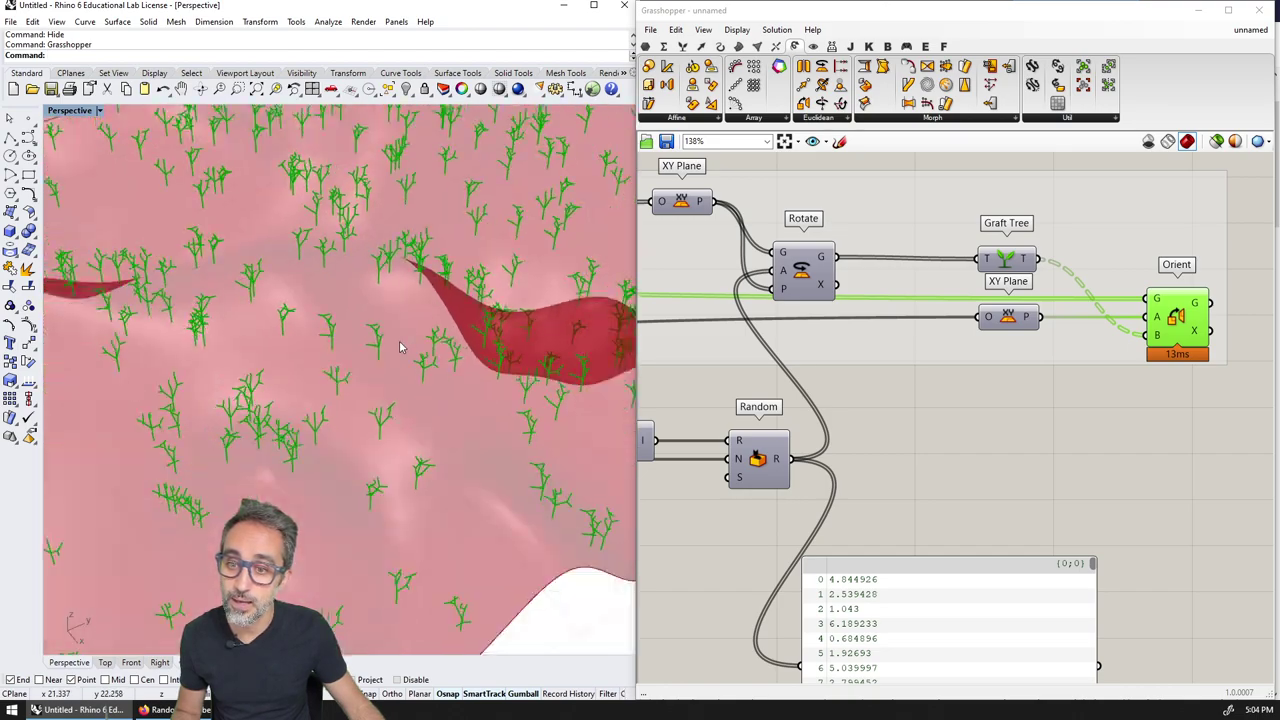
scroll(360, 391, down, 10)
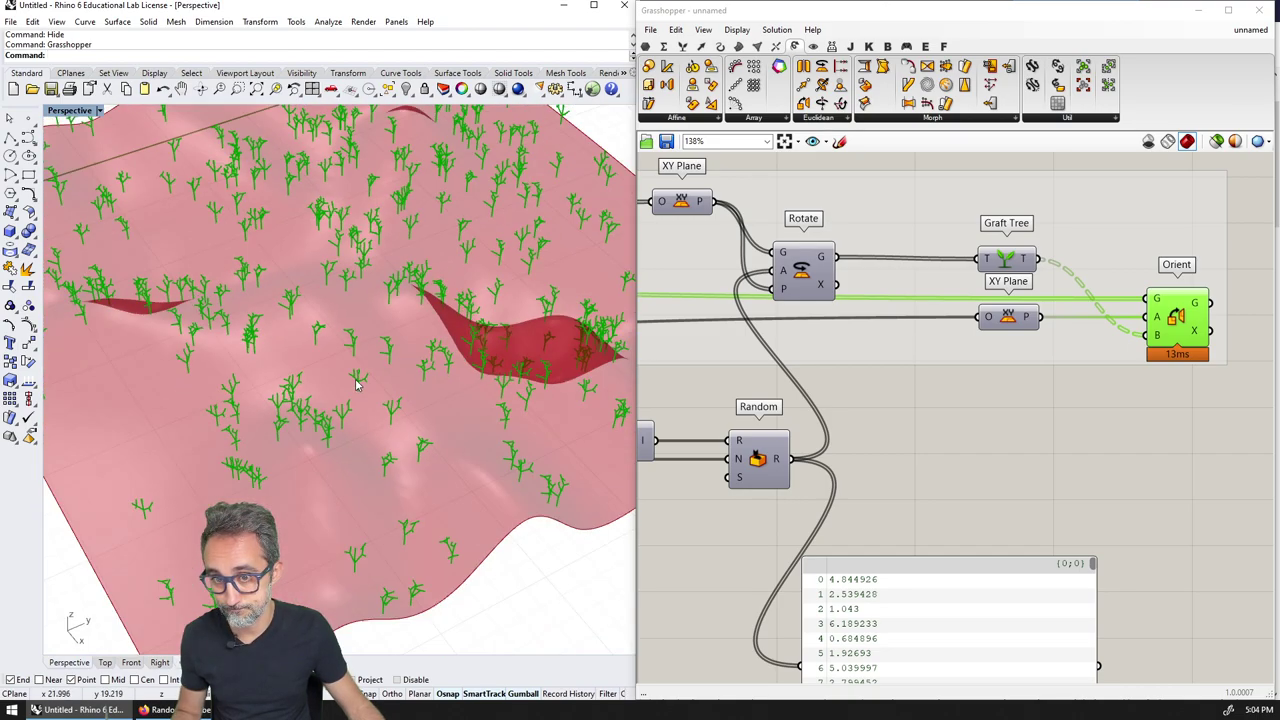
scroll(366, 365, down, 1)
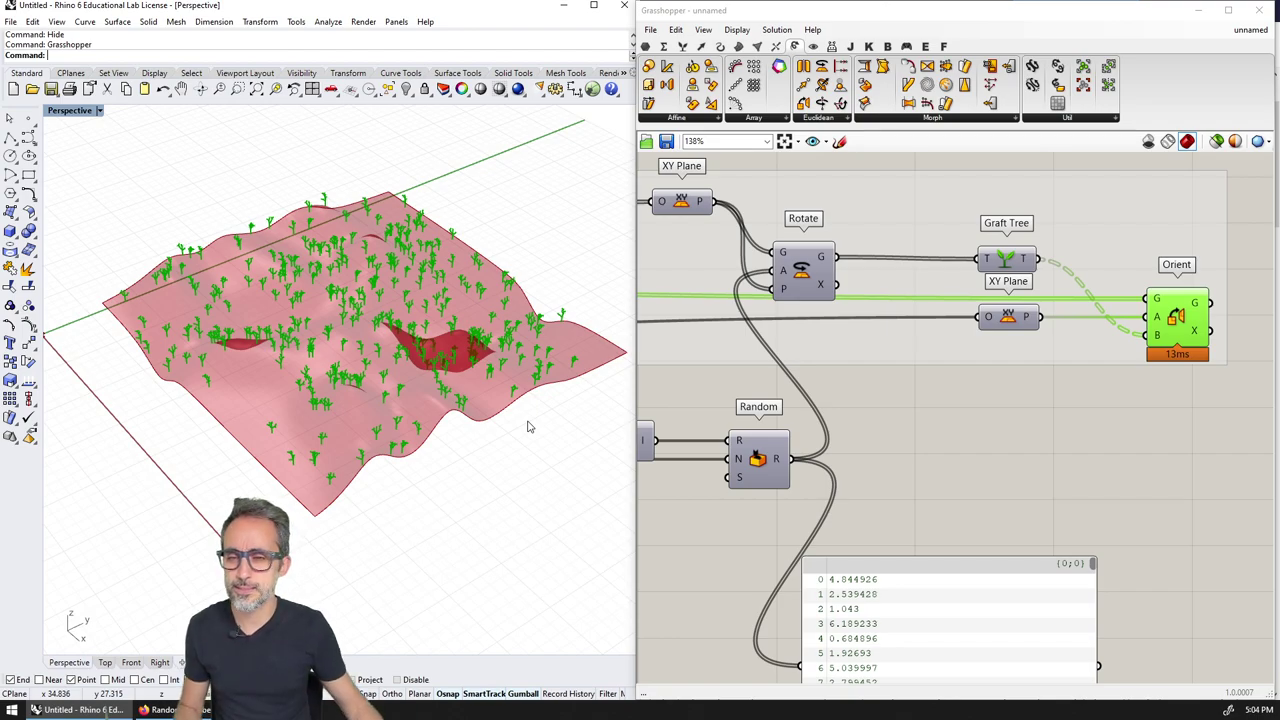
scroll(343, 405, up, 1)
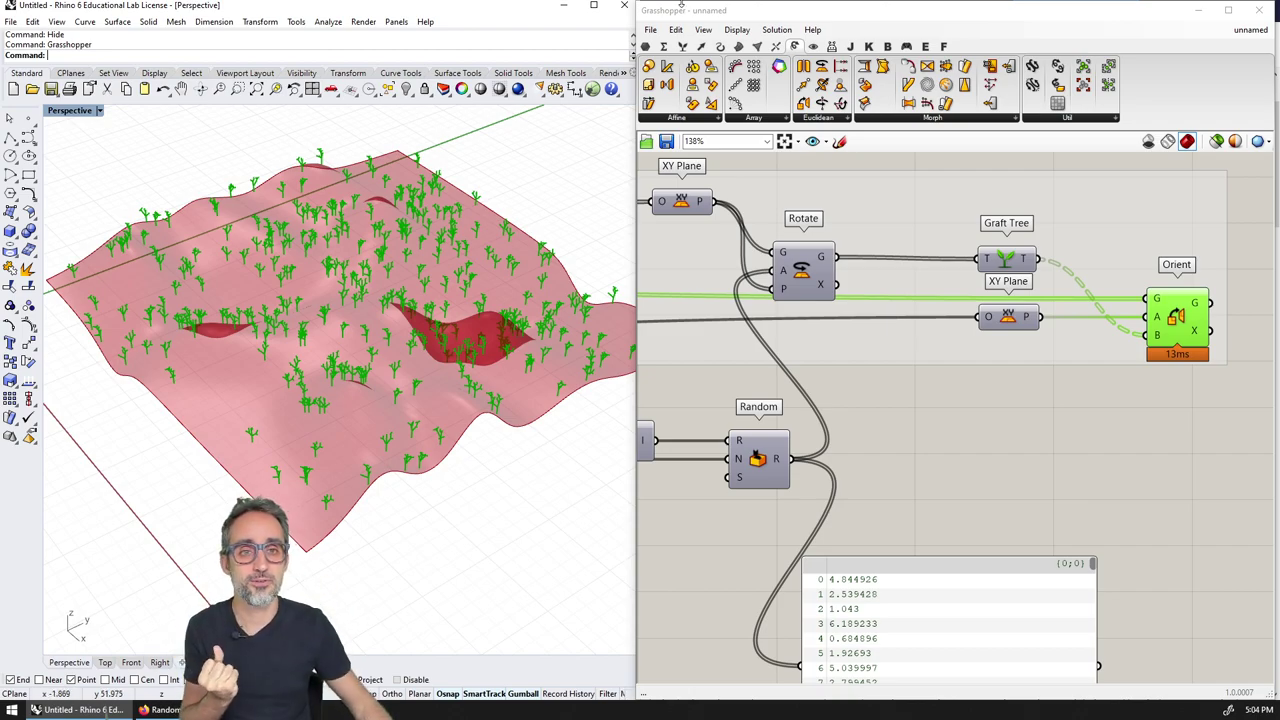
- Add a Scale component after Orient and connect Orient's geometry output to its geometry input
click(686, 121)
drag(680, 158, 1148, 421)
right_drag(1012, 452, 826, 456)
drag(826, 456, 1017, 456)
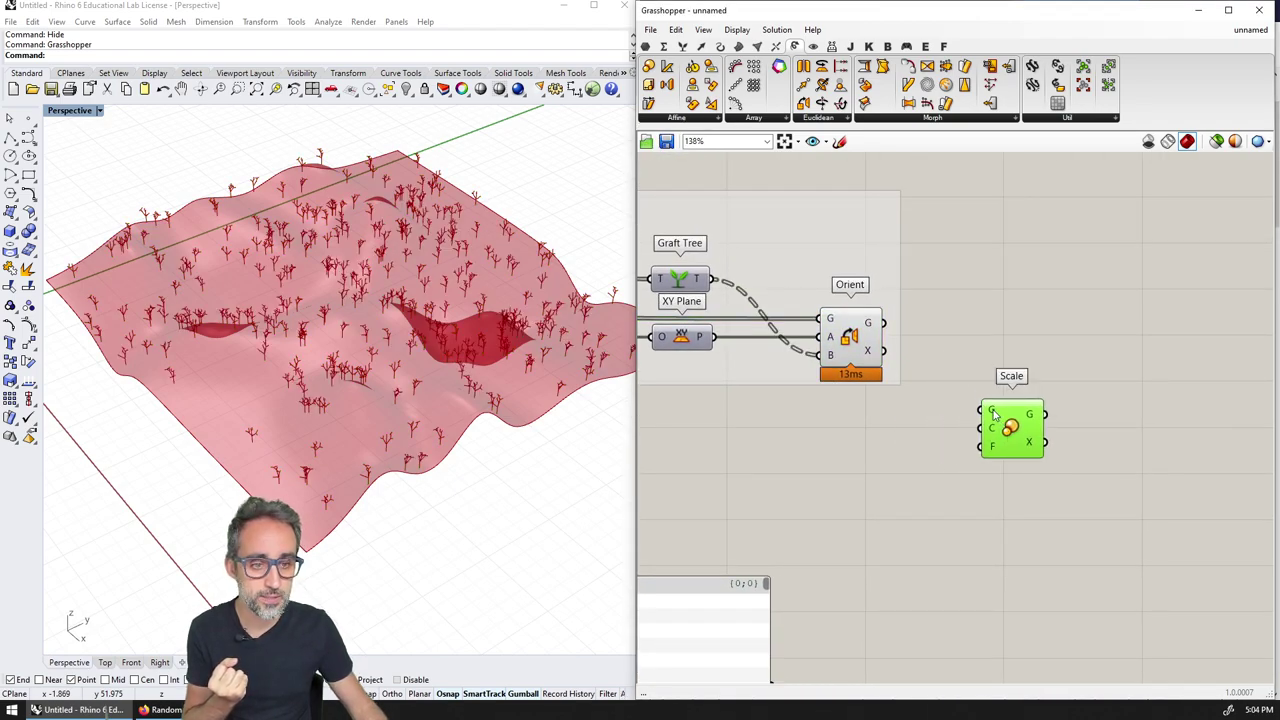
mouse_move(993, 412)
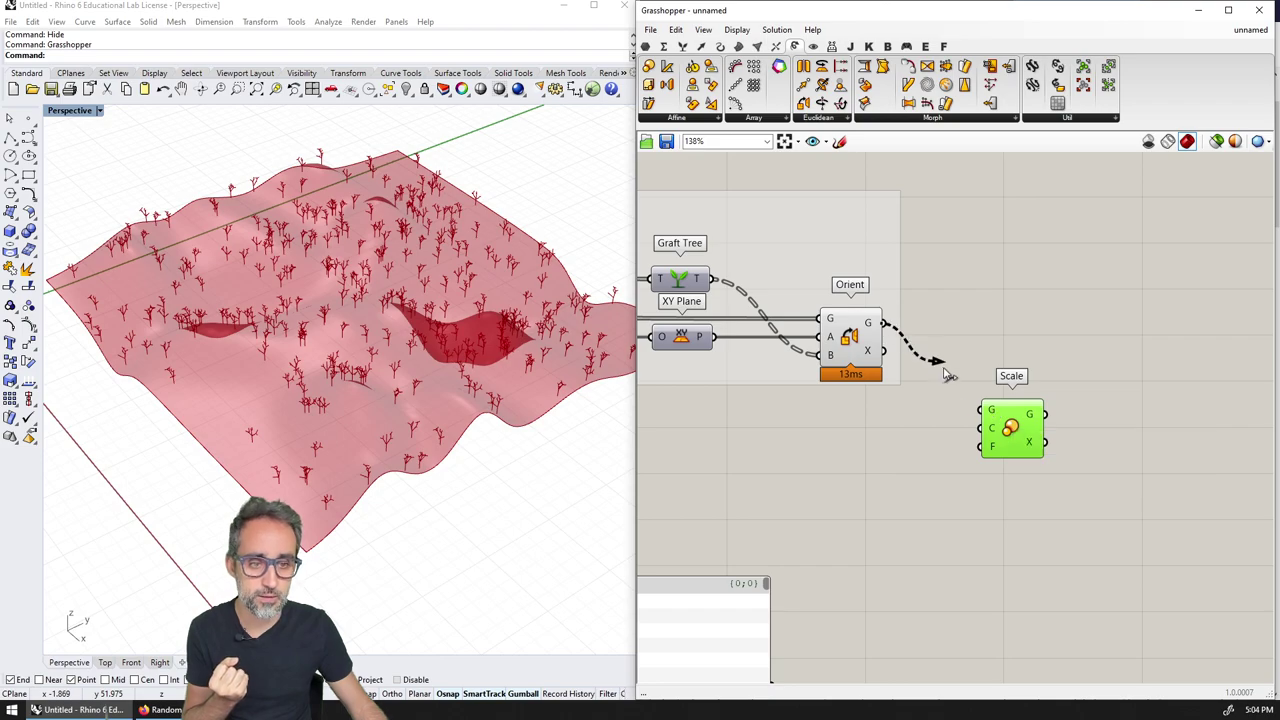
drag(938, 368, 992, 410)
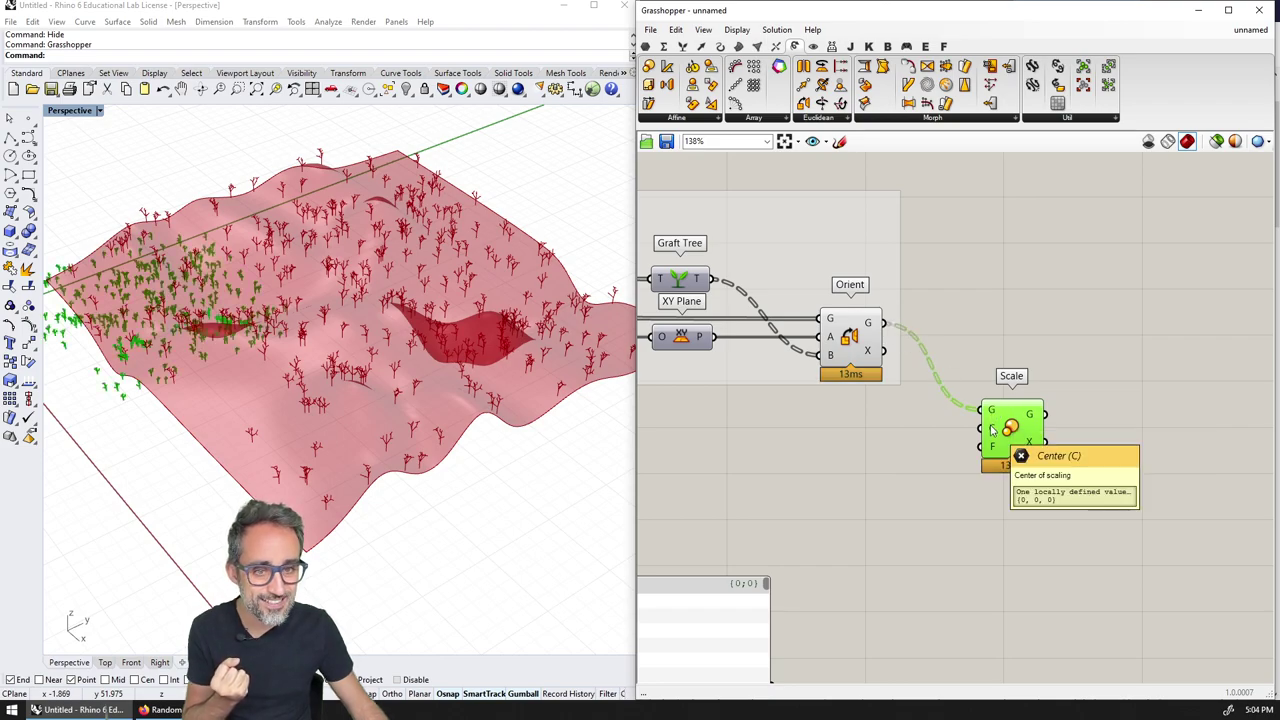
- Connect Graft Tree's output to Scale's center input so each tree scales about its own plane origin
right_drag(912, 403, 1018, 359)
scroll(1064, 376, down, 1)
scroll(1043, 377, up, 1)
drag(884, 271, 1115, 374)
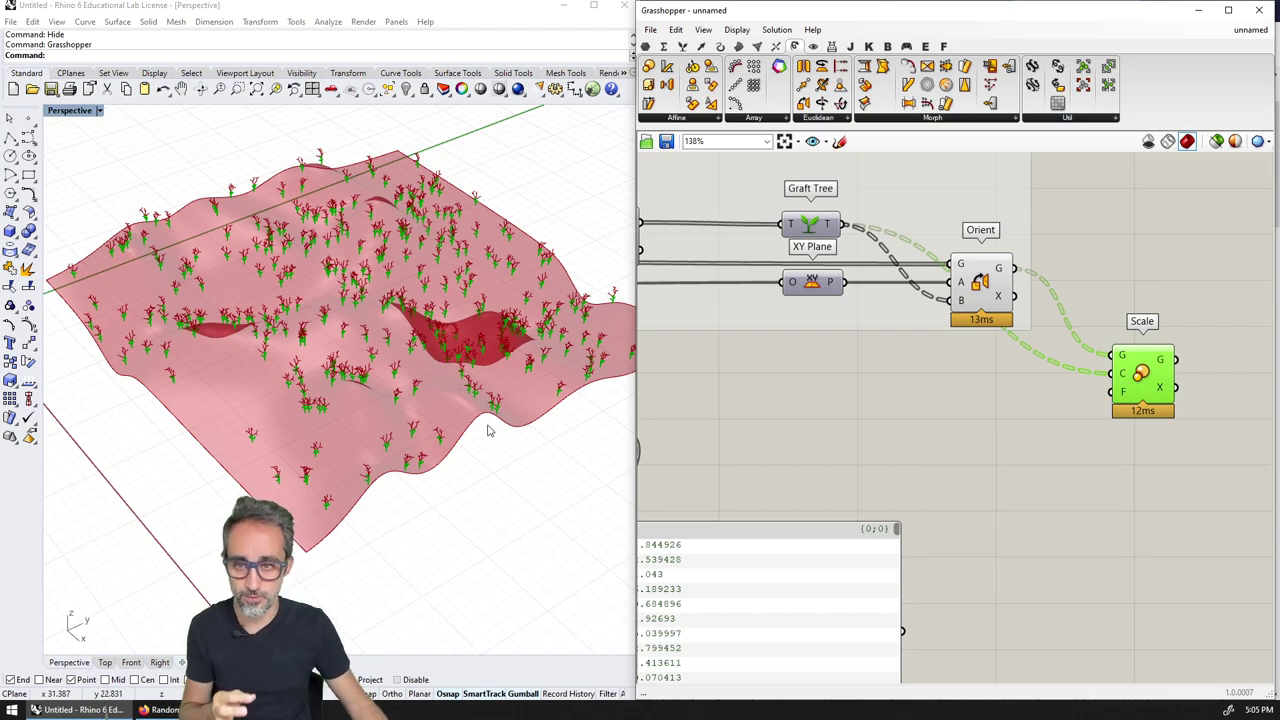
- Examine the scaled trees against the original ones up close along the landscape's edge
right_drag(488, 430, 449, 386)
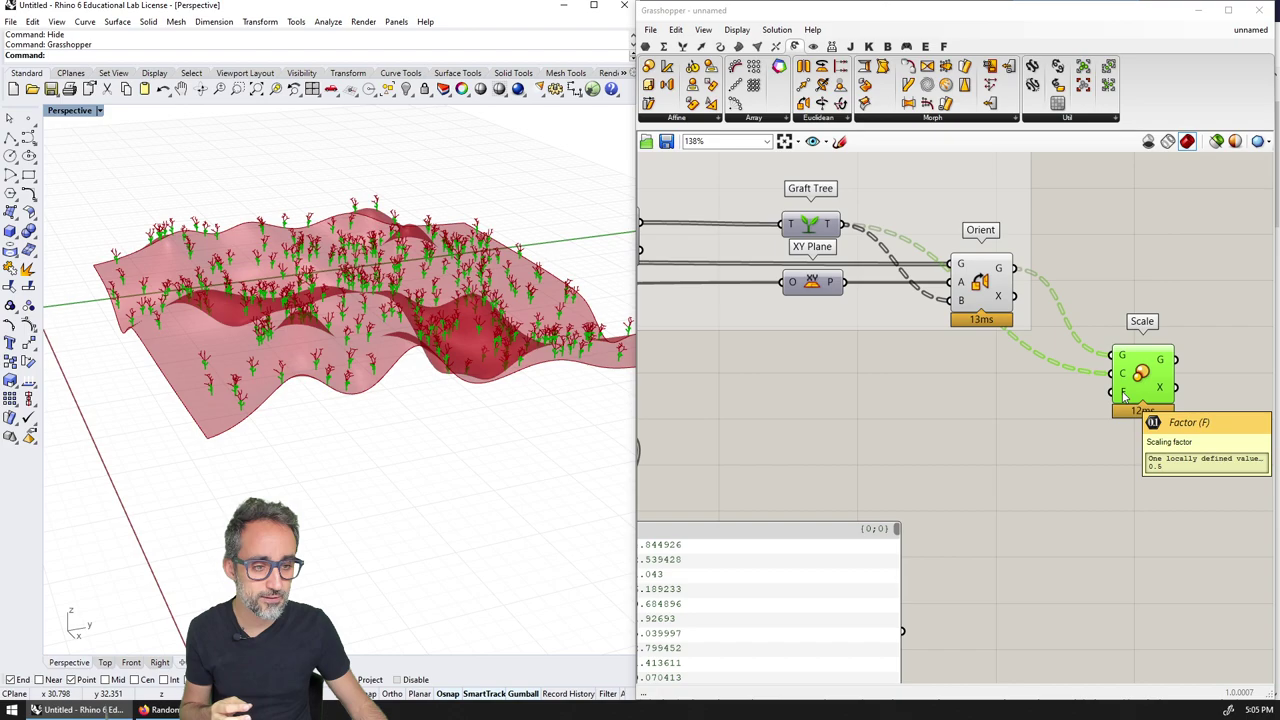
right_drag(235, 330, 224, 302)
scroll(224, 302, up, 8)
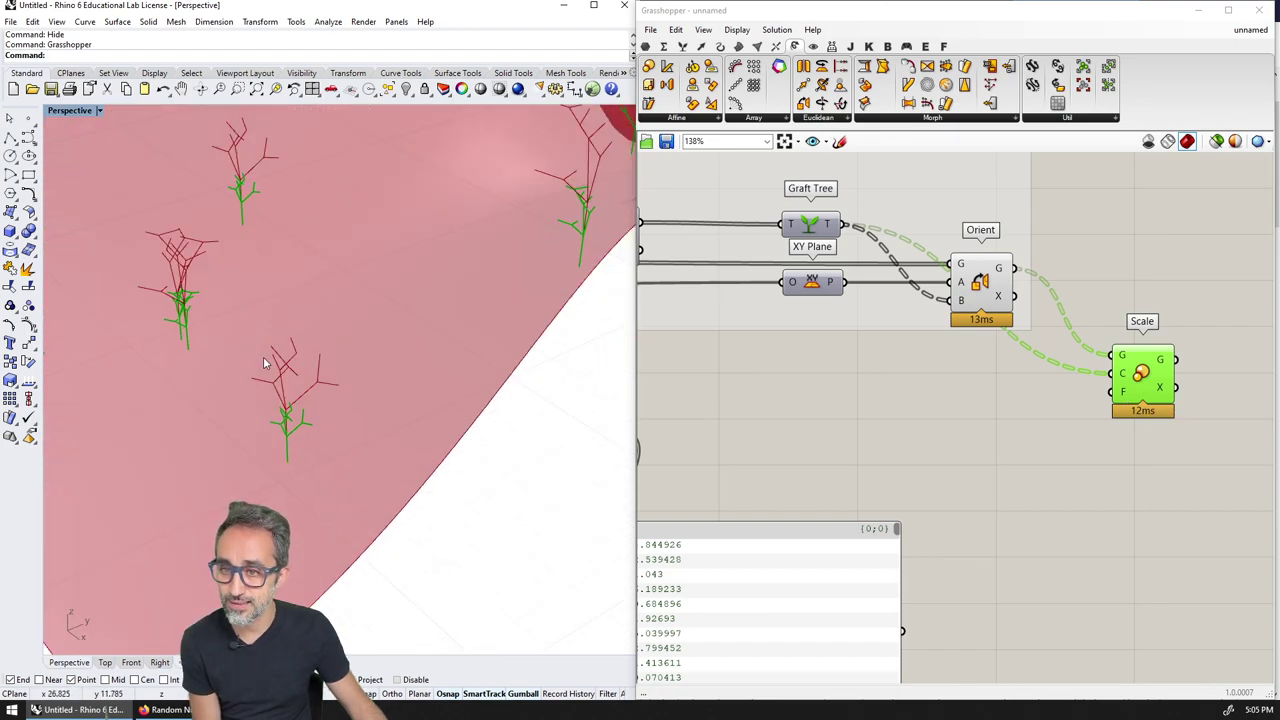
scroll(272, 394, down, 5)
right_drag(283, 409, 366, 375)
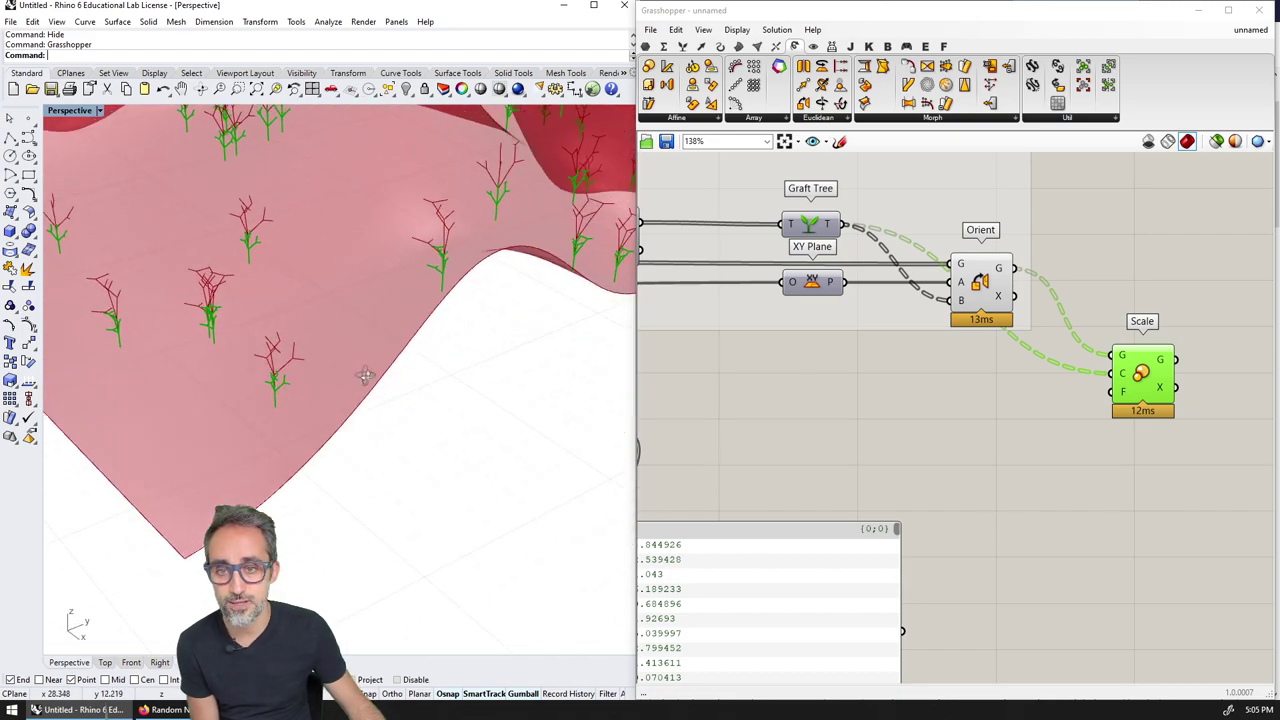
shift+right_drag(278, 373, 242, 421)
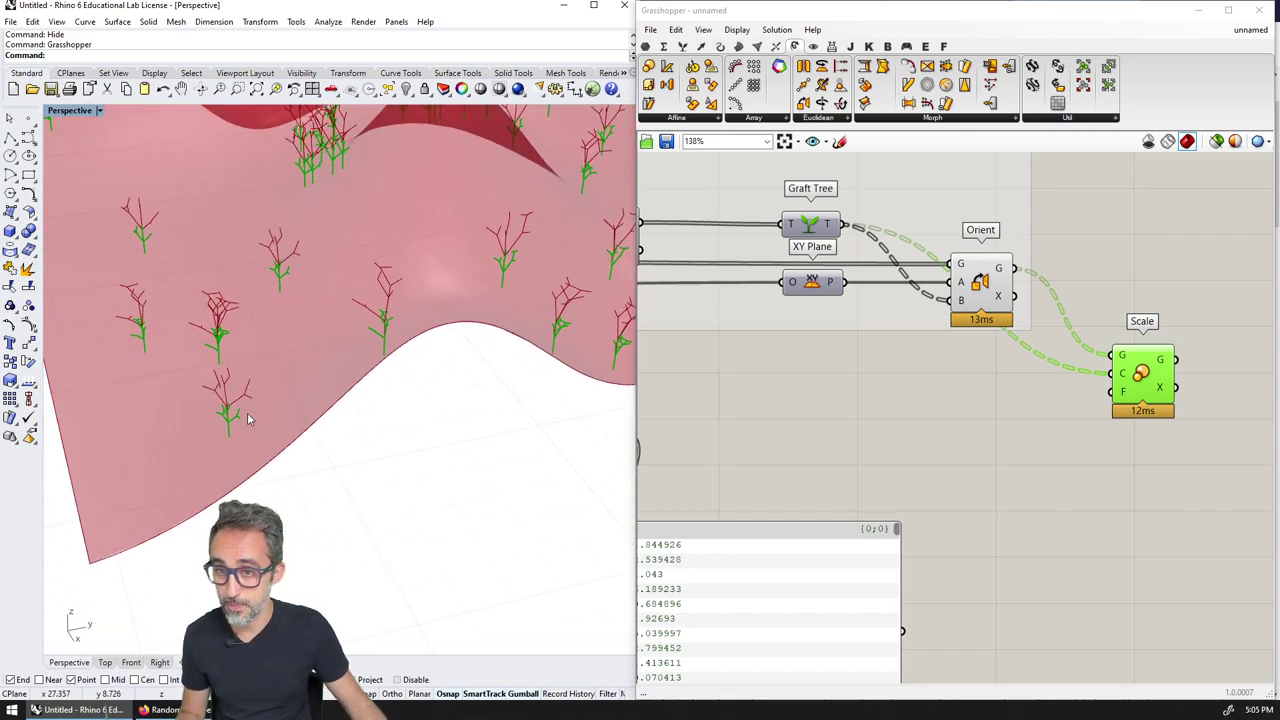
scroll(247, 412, down, 5)
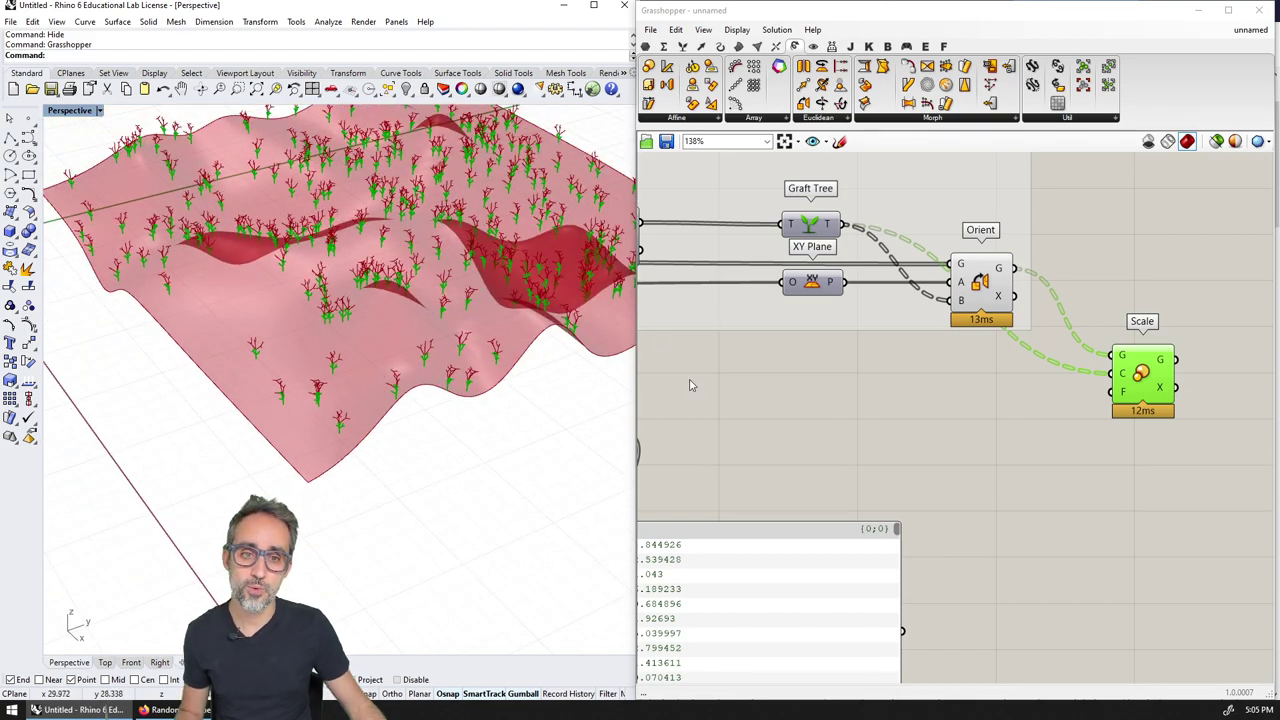
- Move the random-angle data panel lower to free space beneath the Random component
scroll(831, 417, down, 3)
right_drag(900, 394, 913, 395)
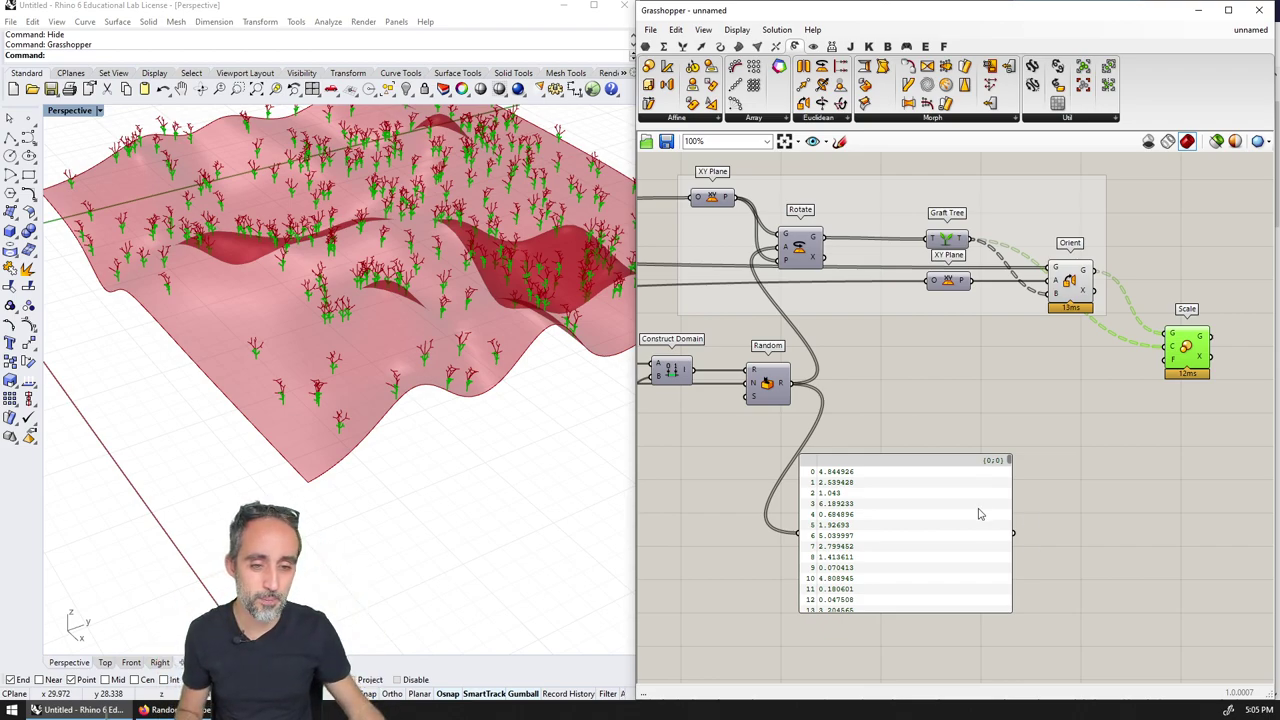
drag(979, 500, 968, 543)
- Create a number slider with value 10.0000 below the SEED slider
scroll(951, 443, down, 3)
right_drag(825, 430, 1200, 423)
scroll(836, 400, up, 4)
right_drag(680, 428, 836, 428)
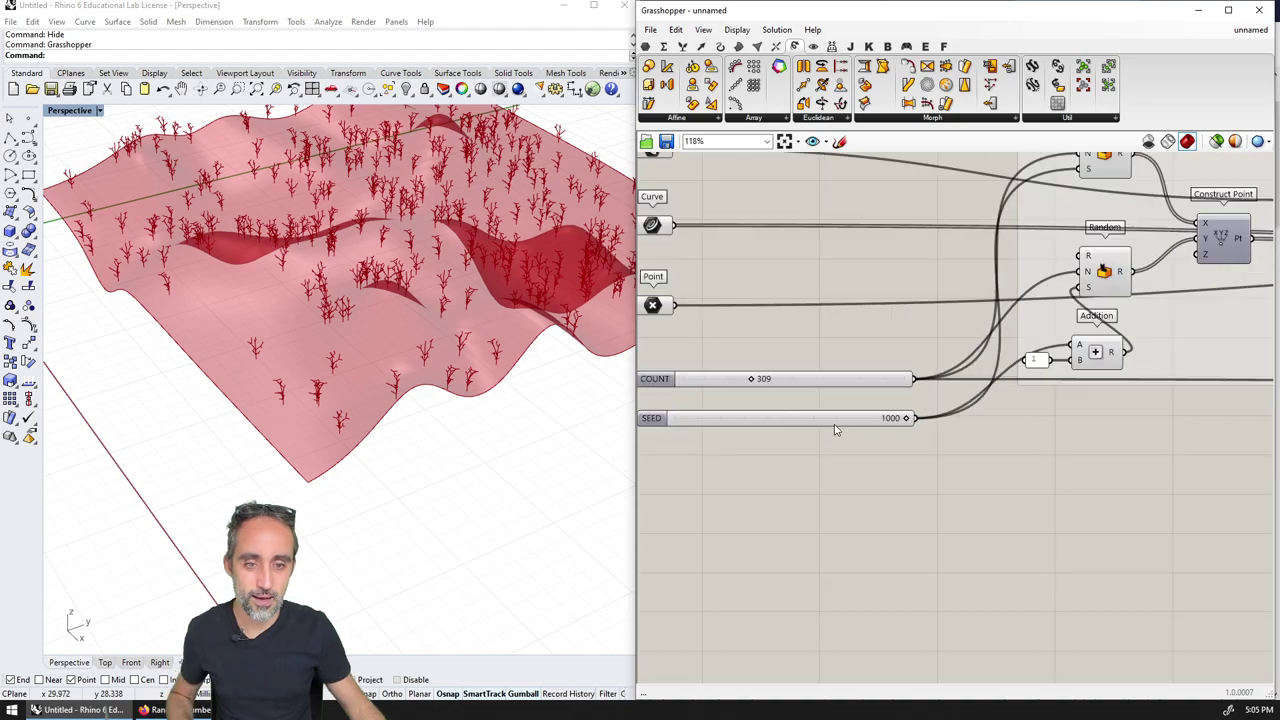
double_click(850, 456)
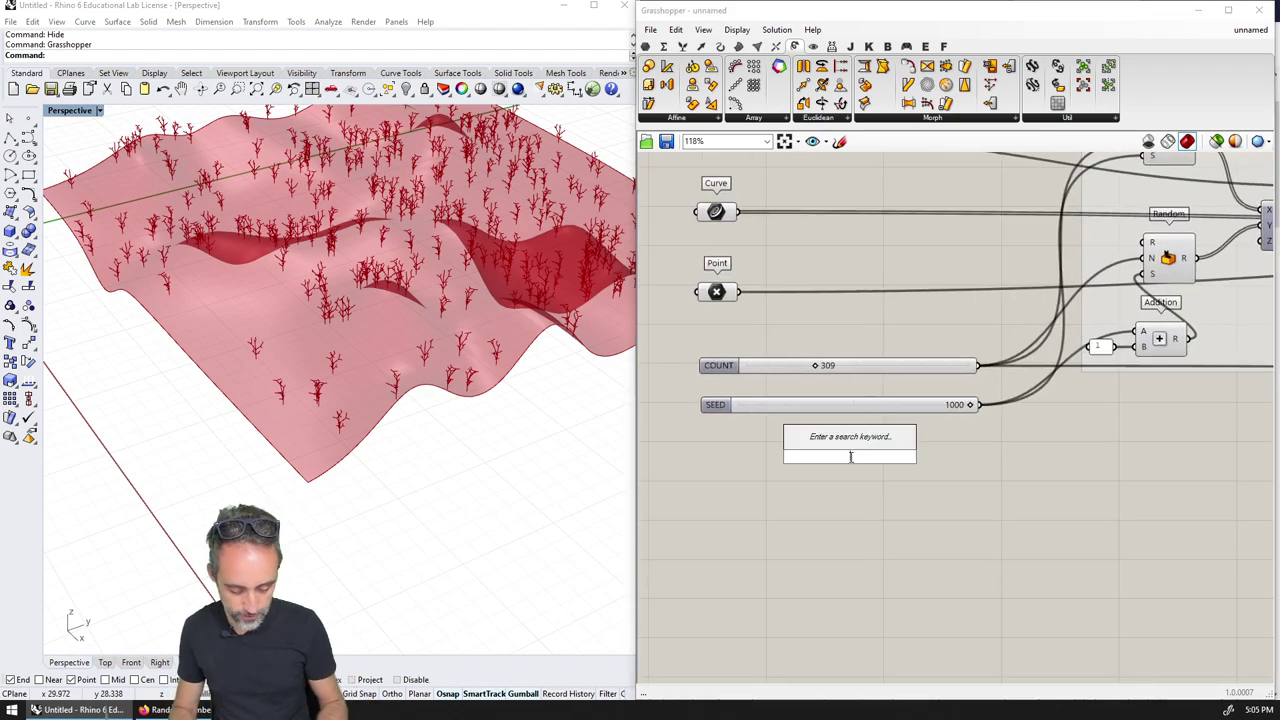
text(1)
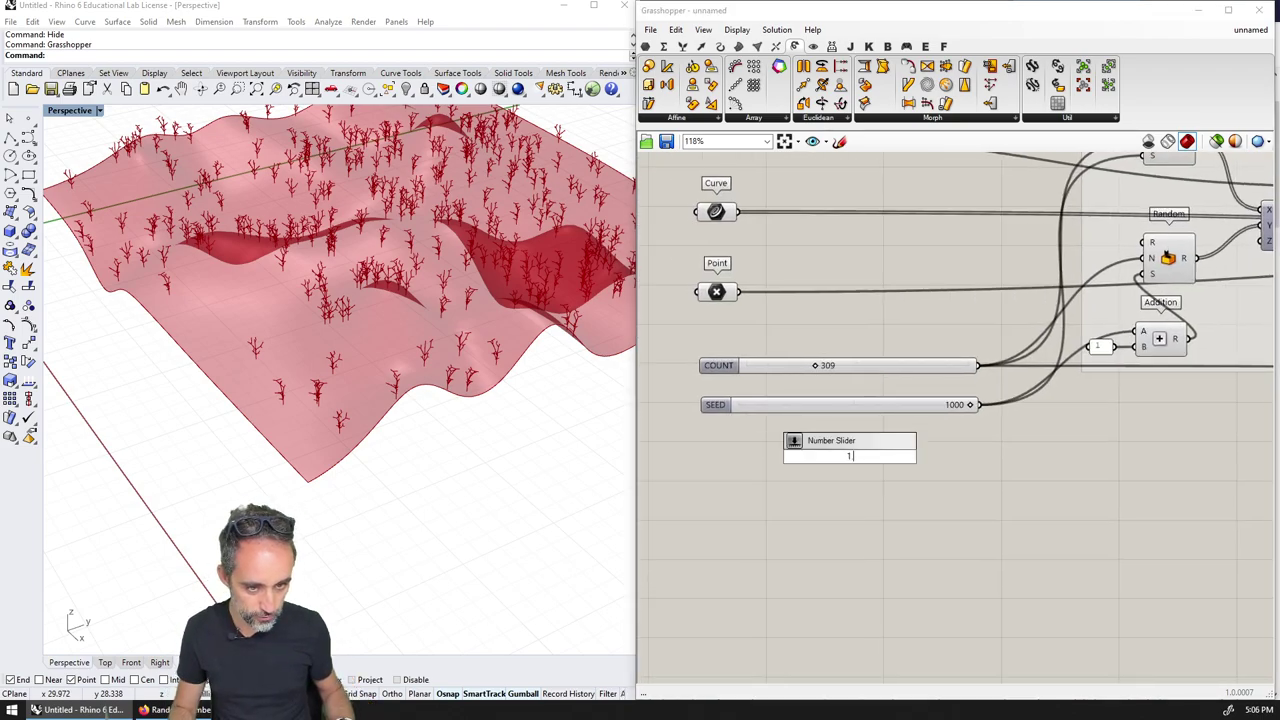
key(BackSpace)
text(10)
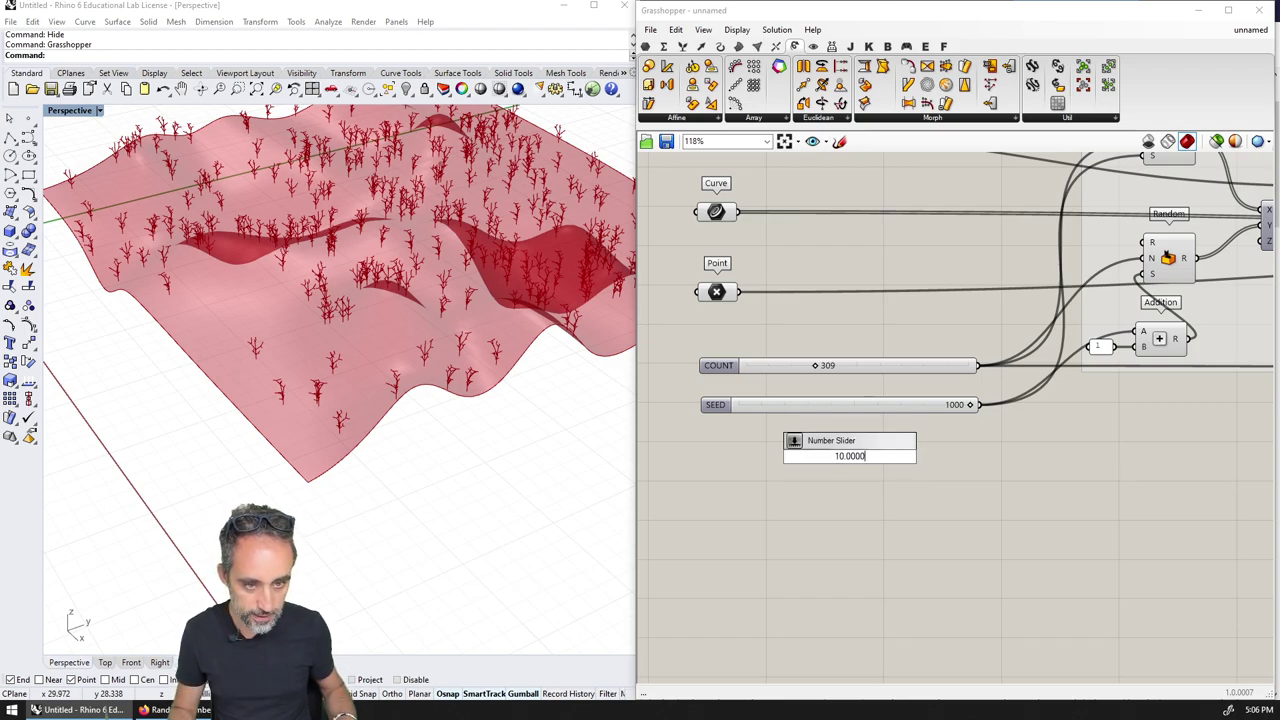
key(Return)
- Name the new slider MIN SCALE, set it to 0.8 and widen it
right_click(816, 464)
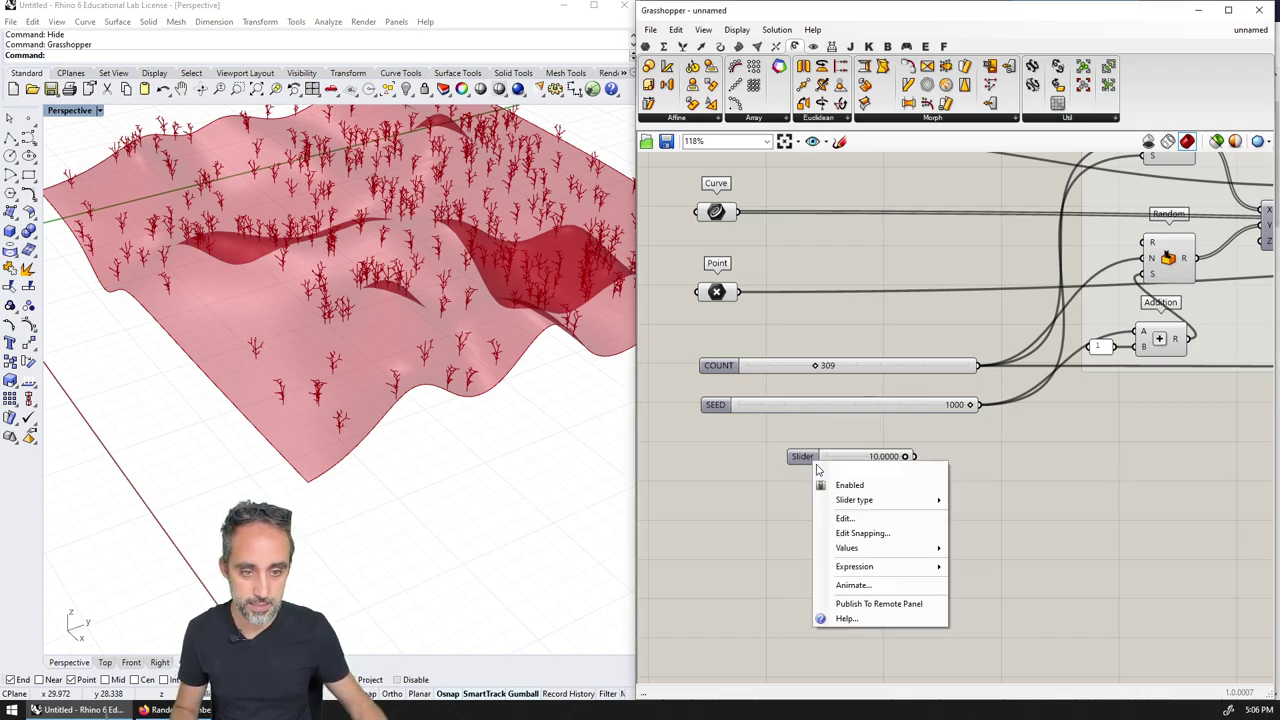
text(MIN SCALE)
key(Return)
double_click(875, 458)
text(0.8)
key(Return)
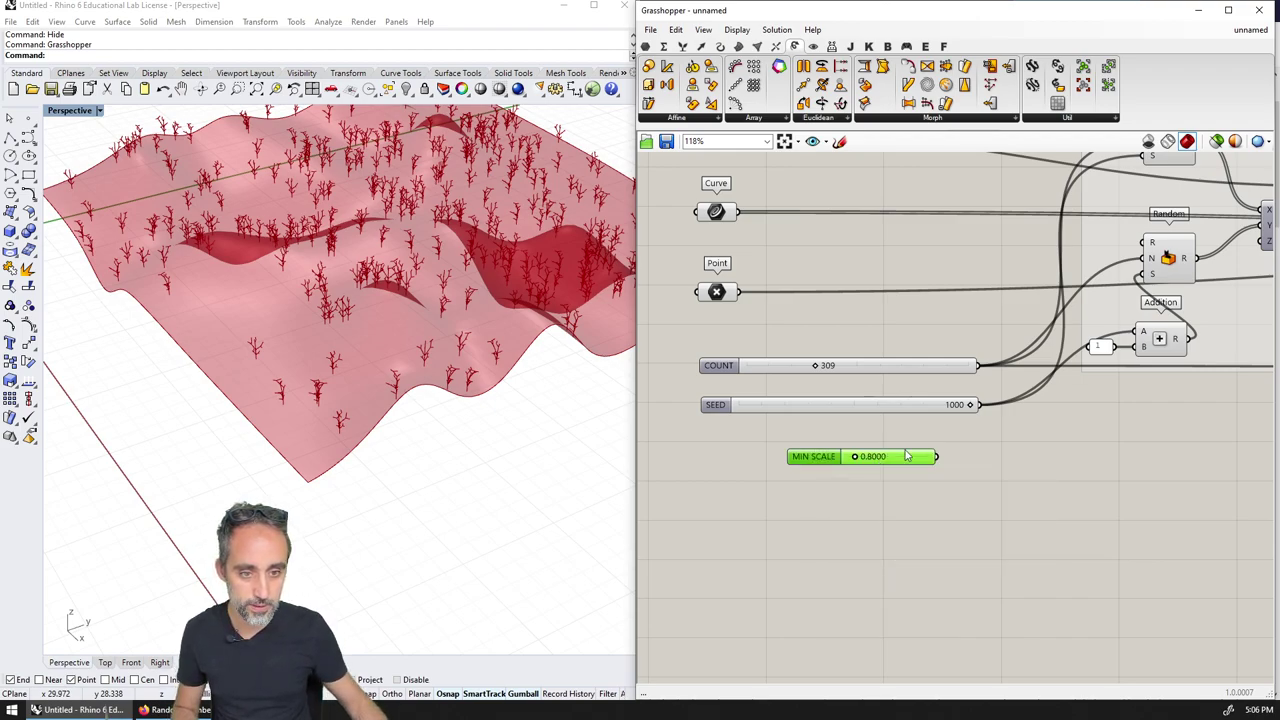
drag(934, 456, 1029, 456)
- Duplicate the MIN SCALE slider directly below and name the copy MAX SCALE
drag(814, 456, 730, 510)
scroll(737, 446, up, 2)
scroll(728, 512, up, 1)
right_click(727, 513)
text(MAX)
key(Return)
- Set the MAX SCALE slider's value to 1.2
right_click(852, 511)
click(875, 502)
double_click(865, 503)
text(1.2)
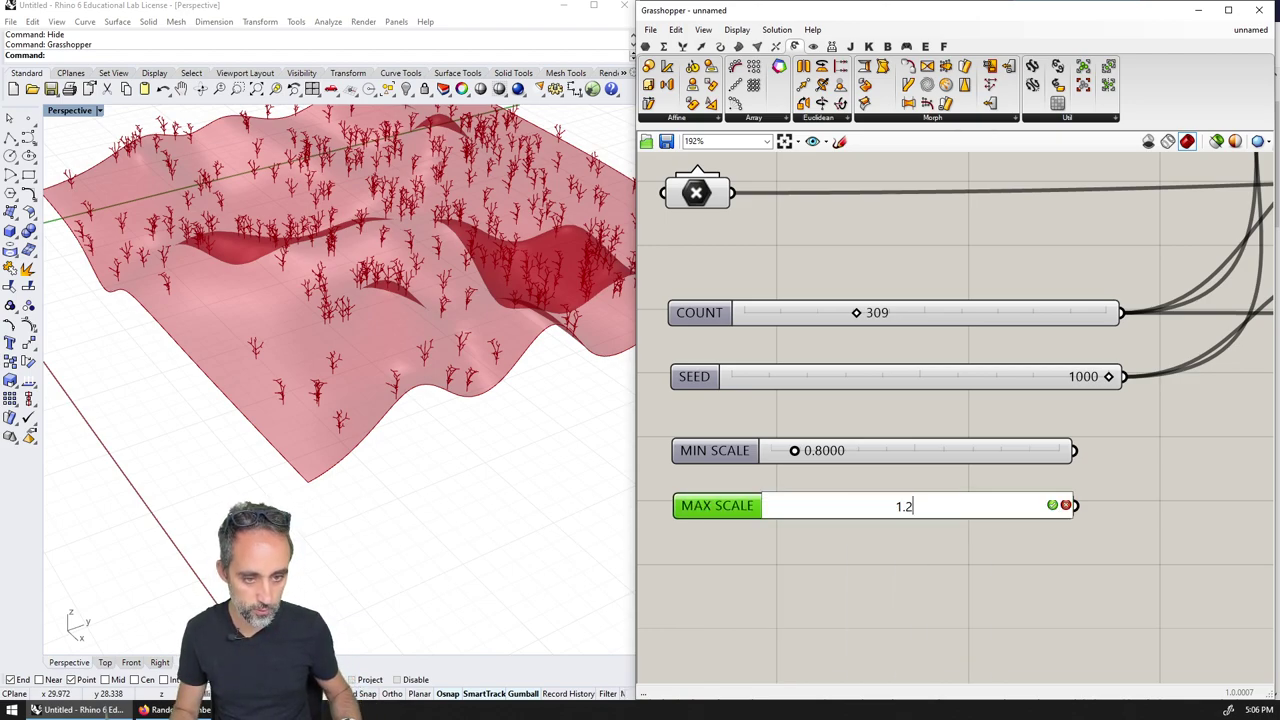
key(Return)
- Add a Construct Domain component and connect MIN SCALE to its A input and MAX SCALE to its B input
right_drag(947, 469, 760, 472)
scroll(760, 472, down, 3)
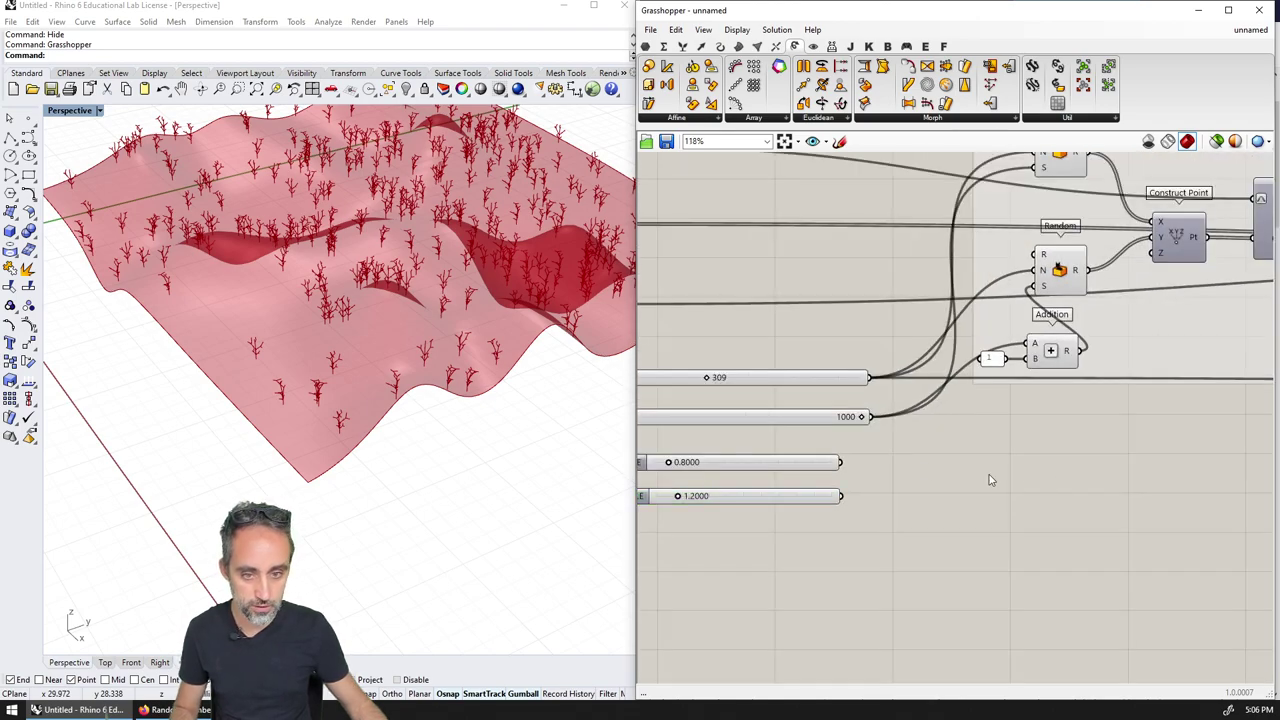
double_click(989, 474)
text(DOMA)
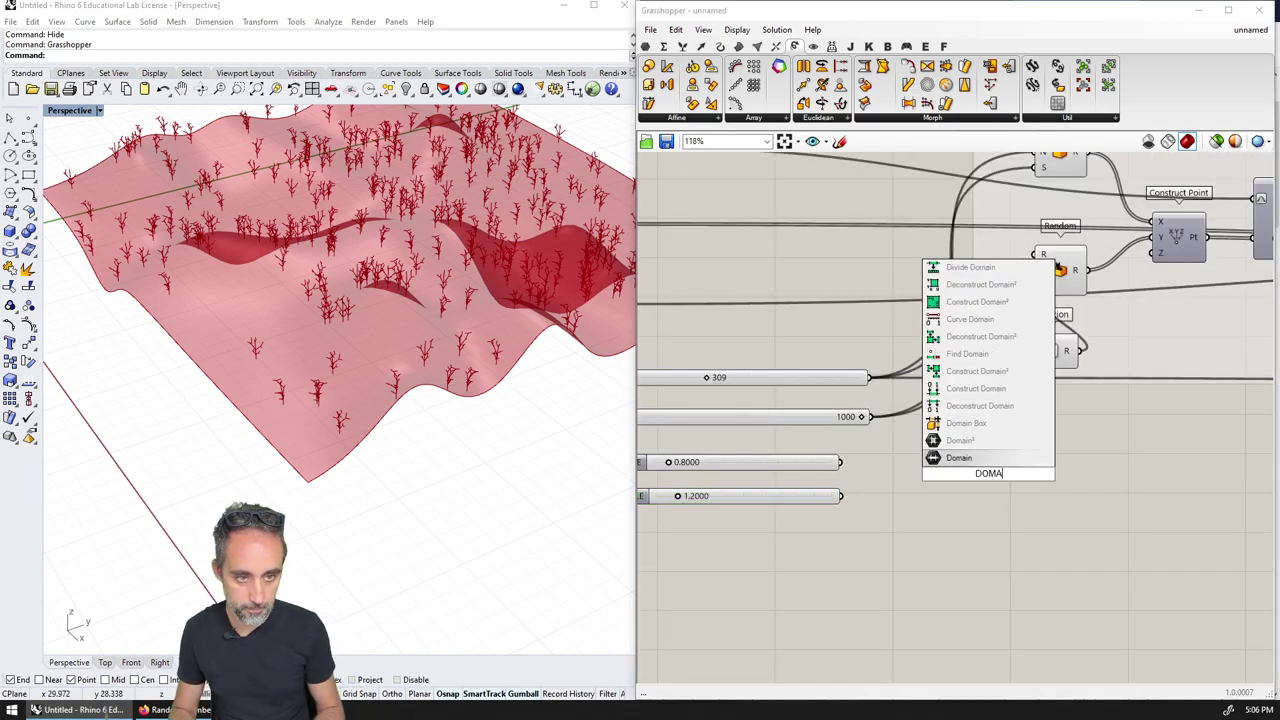
click(978, 388)
drag(893, 470, 965, 467)
drag(845, 497, 966, 482)
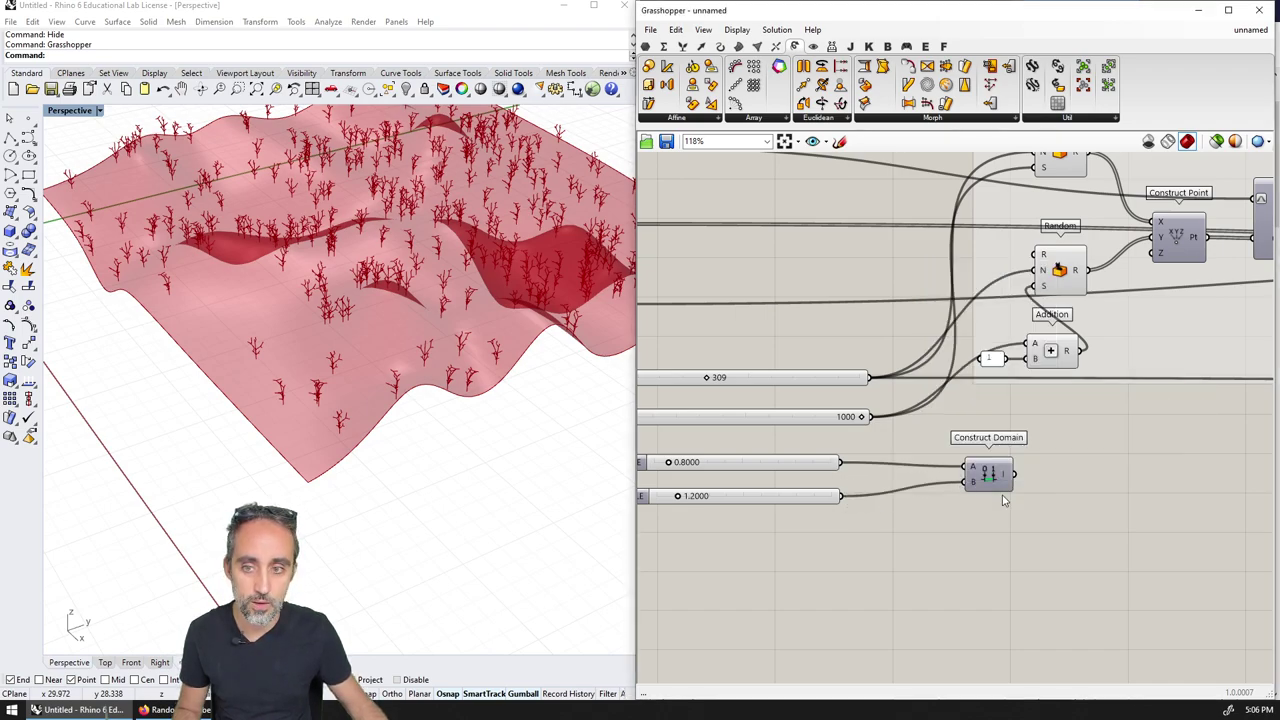
- Move the scale Construct Domain component beneath the Random component that generates the rotation angles
scroll(988, 476, down, 3)
click(1045, 455)
scroll(1045, 456, up, 3)
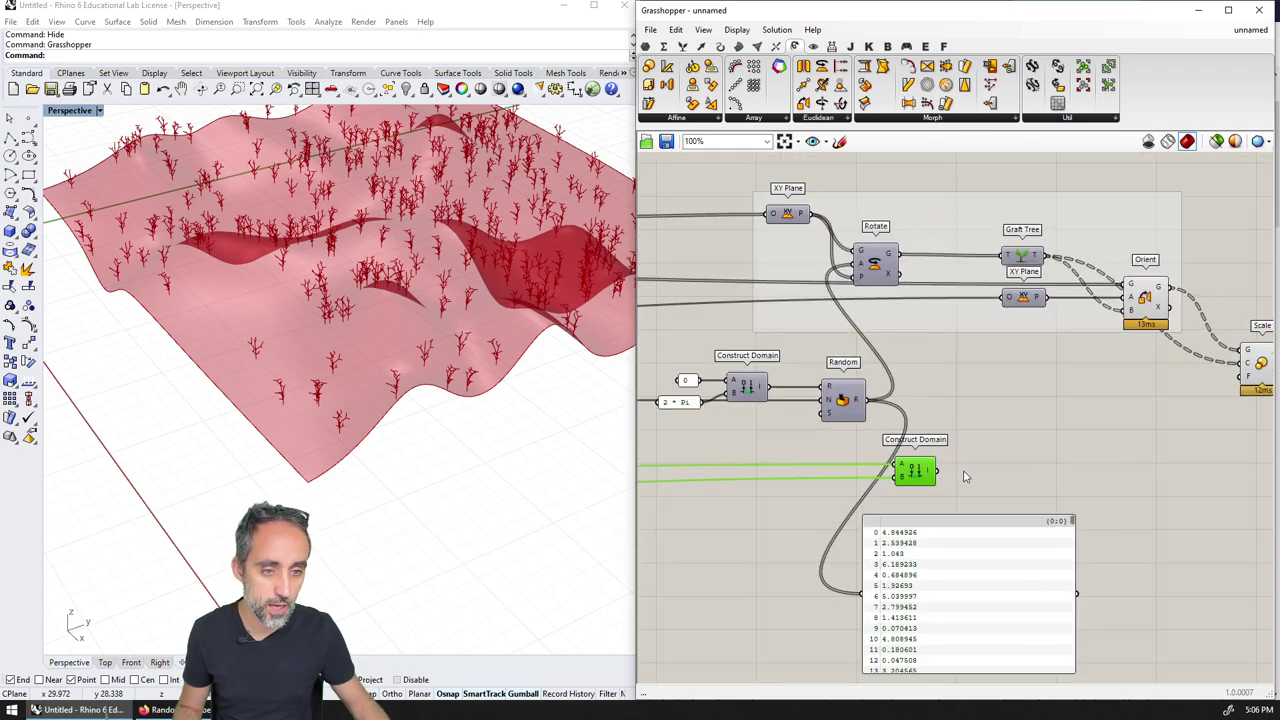
- Duplicate the Random component beside the scale Construct Domain and connect that domain to the copy's R input
drag(1022, 458, 957, 461)
click(783, 410)
alt+drag(782, 400, 1026, 428)
drag(1045, 450, 1048, 494)
scroll(1048, 494, up, 2)
right_drag(1048, 494, 1010, 450)
scroll(993, 501, down, 1)
drag(799, 445, 1108, 430)
- Connect the new Random component's output to the data panel and to the Scale component's F input
drag(1005, 375, 996, 488)
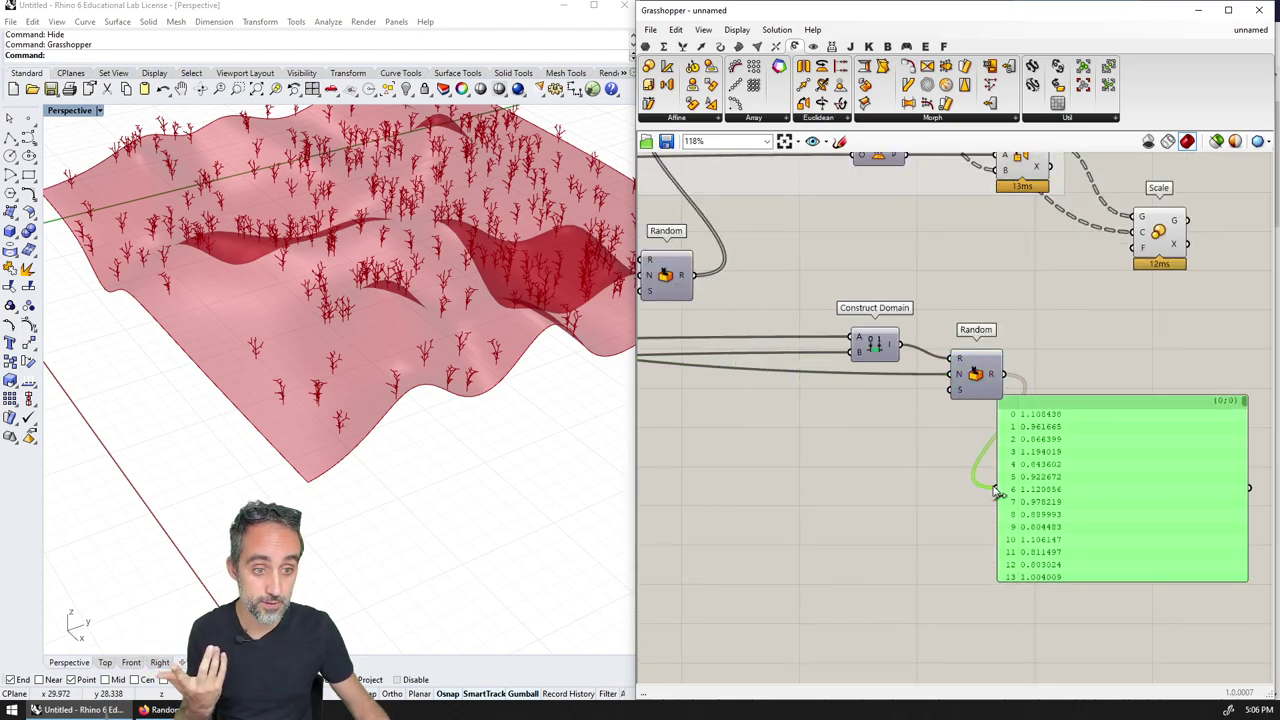
scroll(997, 486, up, 1)
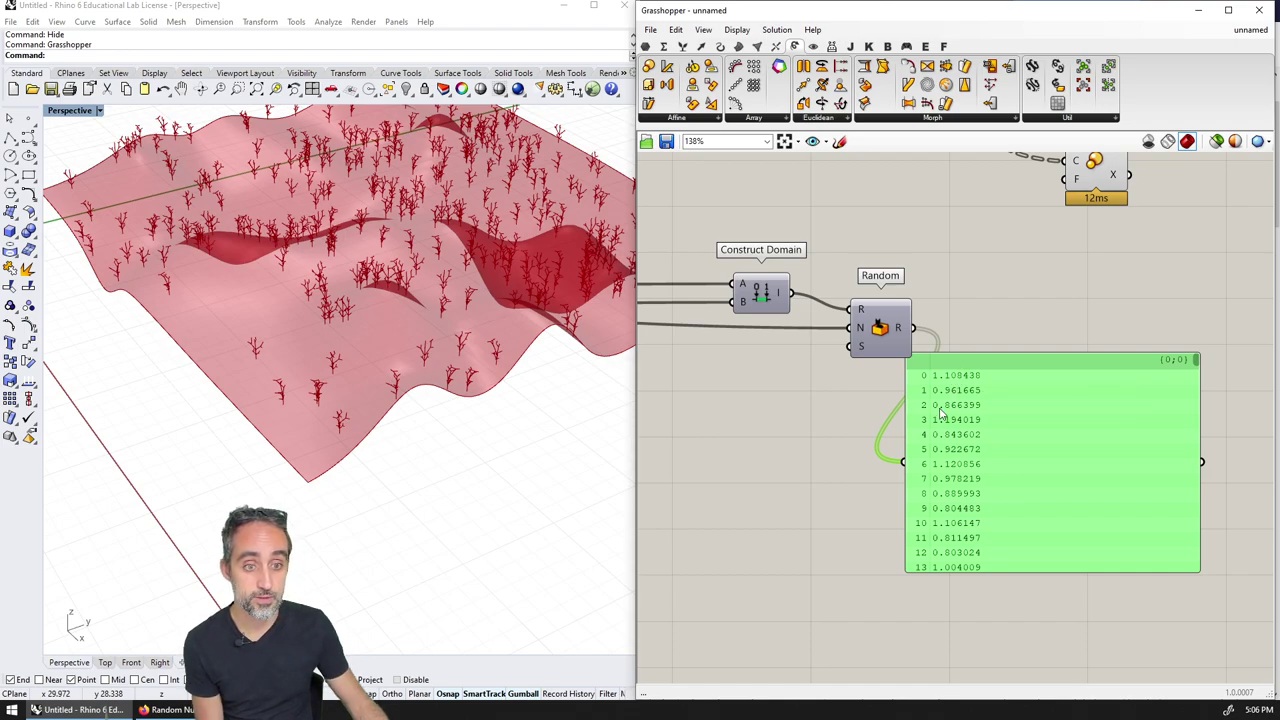
right_drag(955, 387, 916, 480)
drag(900, 463, 1035, 328)
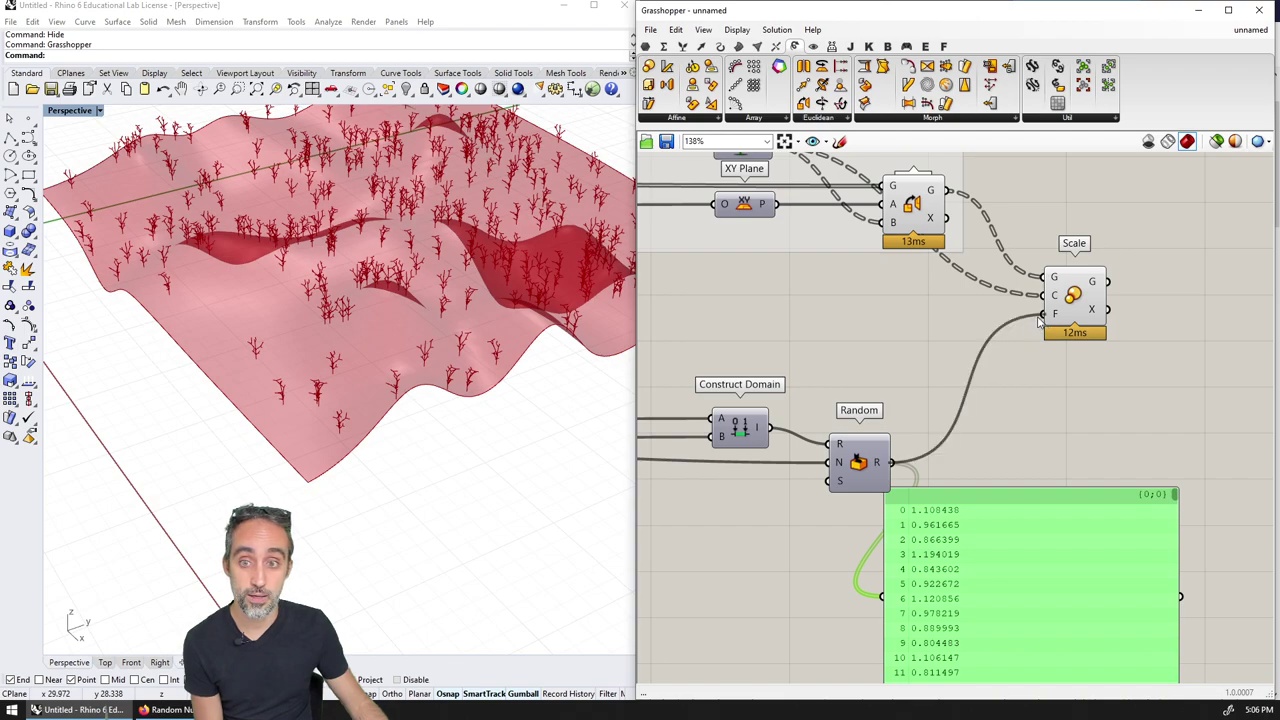
right_drag(1023, 405, 950, 455)
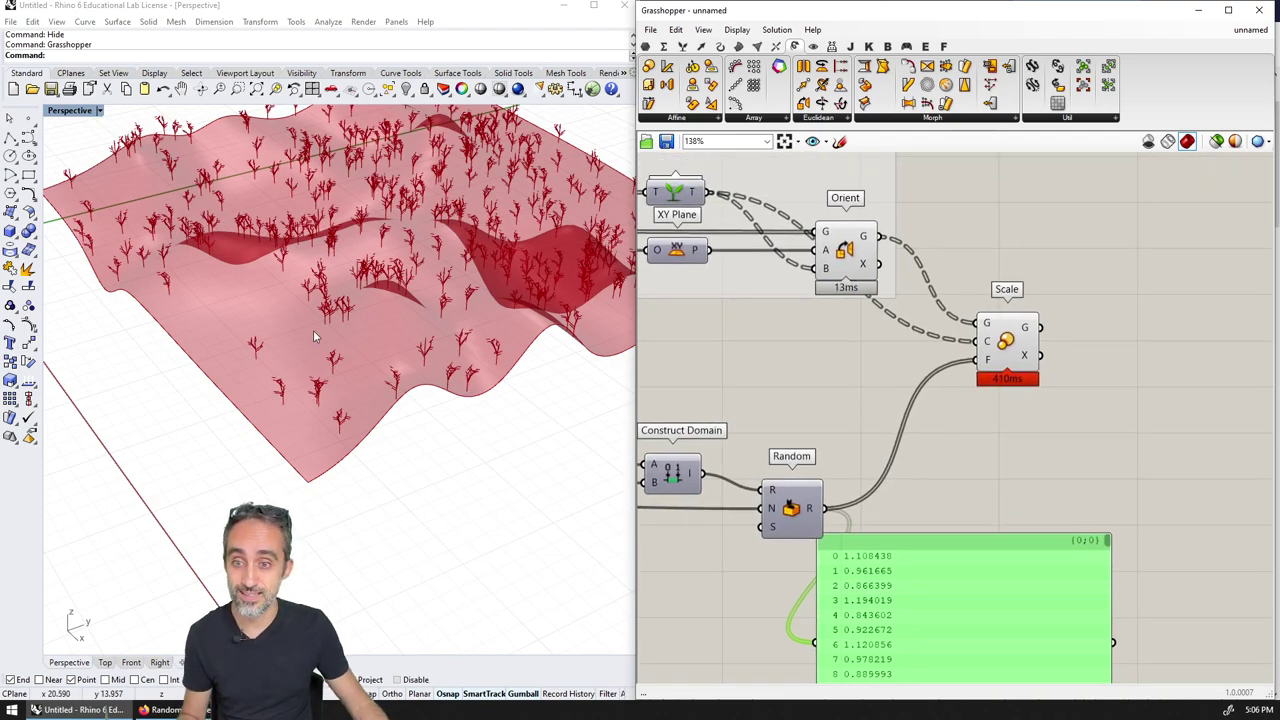
scroll(348, 448, up, 5)
scroll(352, 444, down, 4)
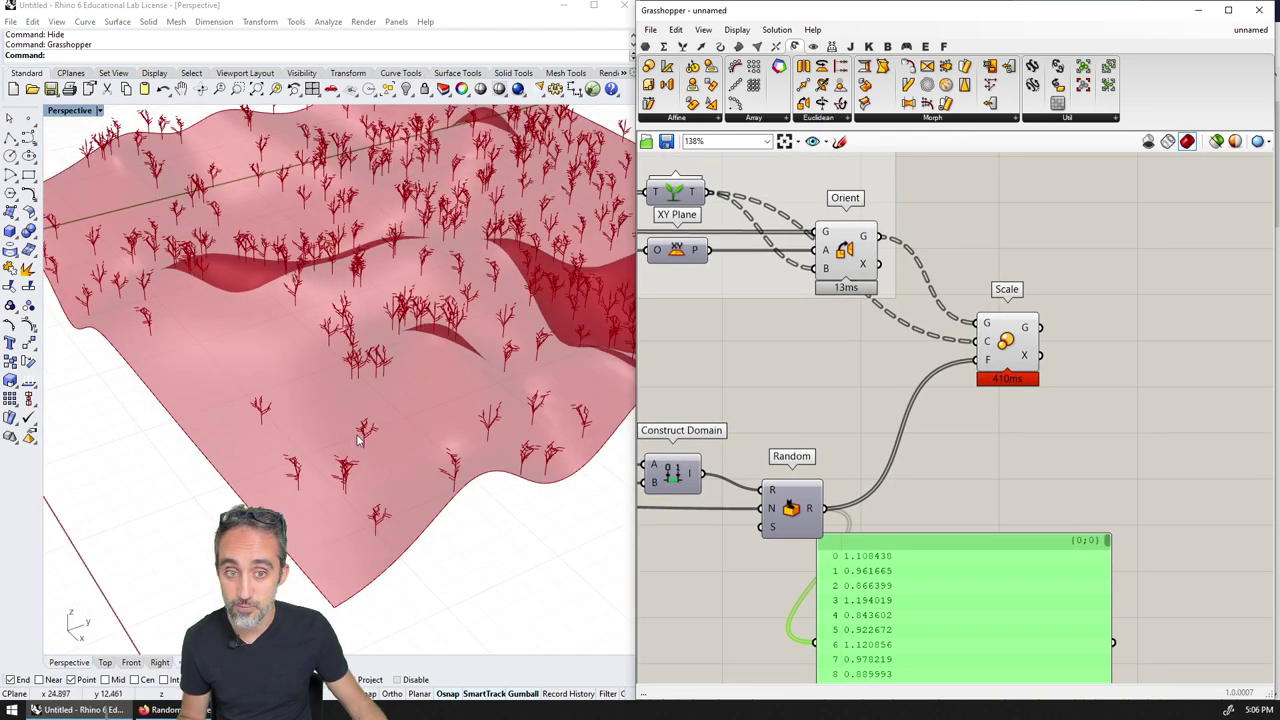
- Insert a Graft Tree component between the scale Random output and the Scale component's F input
drag(797, 512, 792, 506)
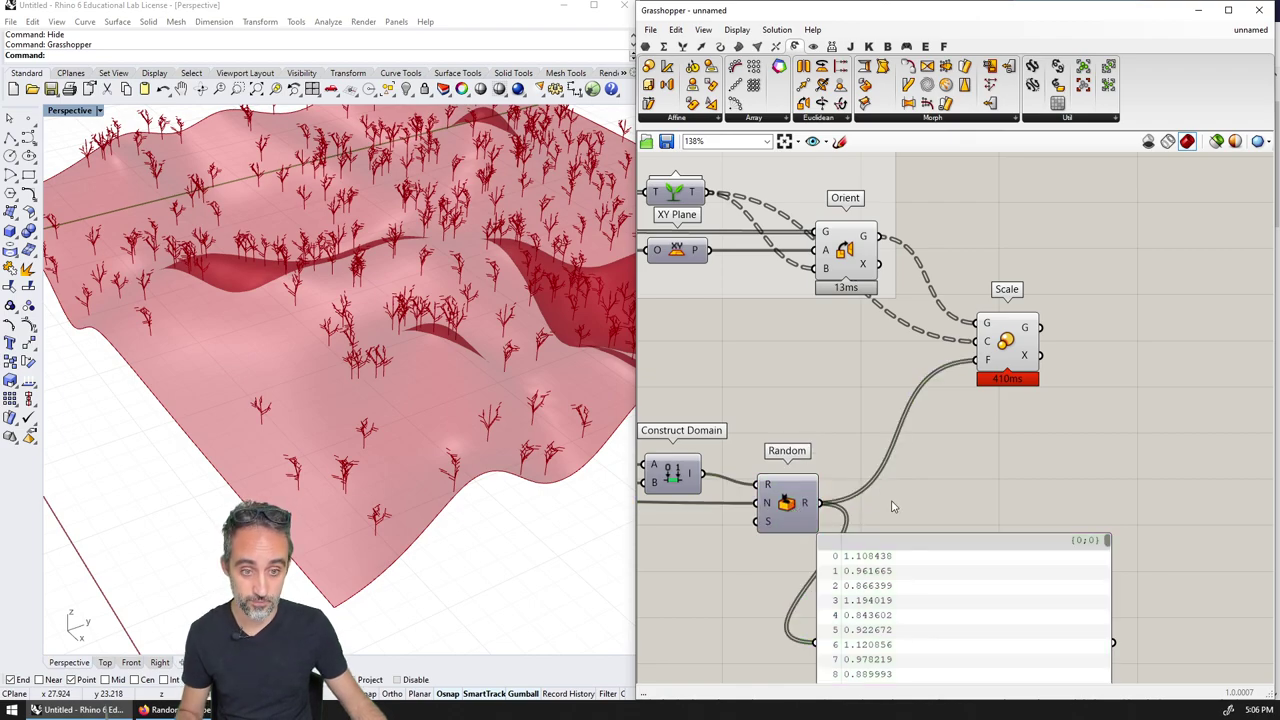
double_click(888, 500)
text(GRA)
key(Return)
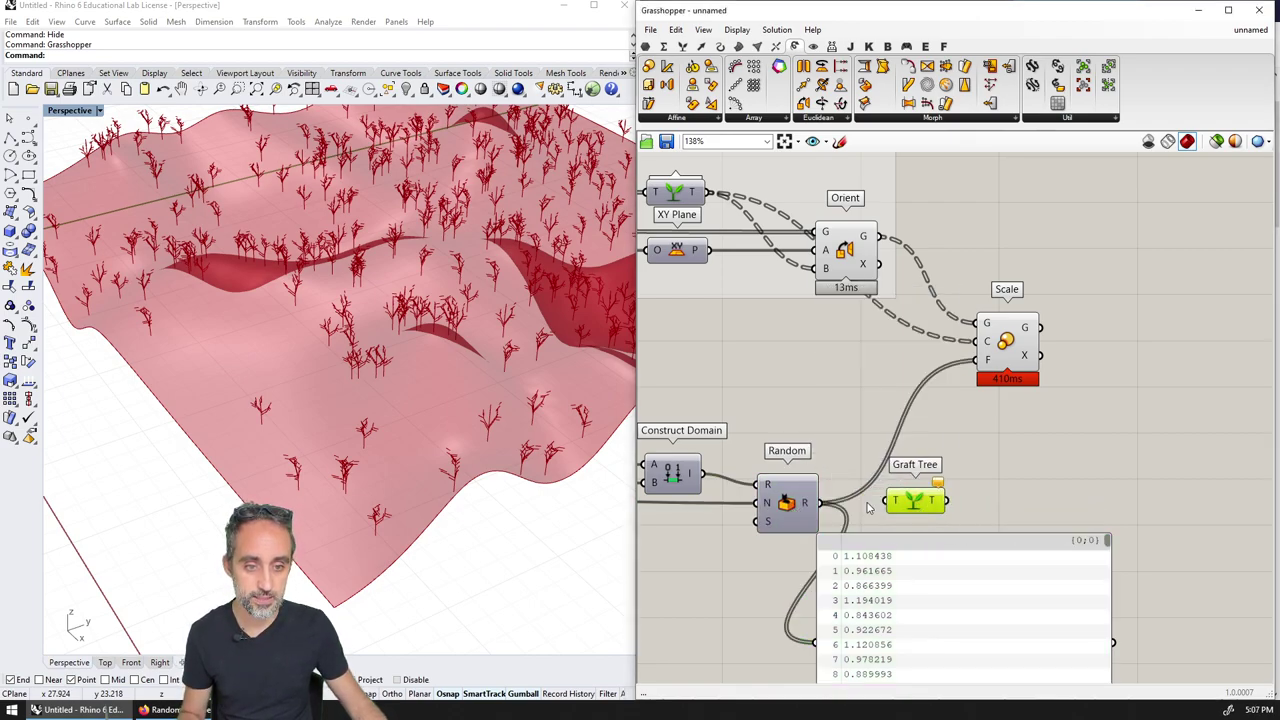
drag(952, 485, 978, 360)
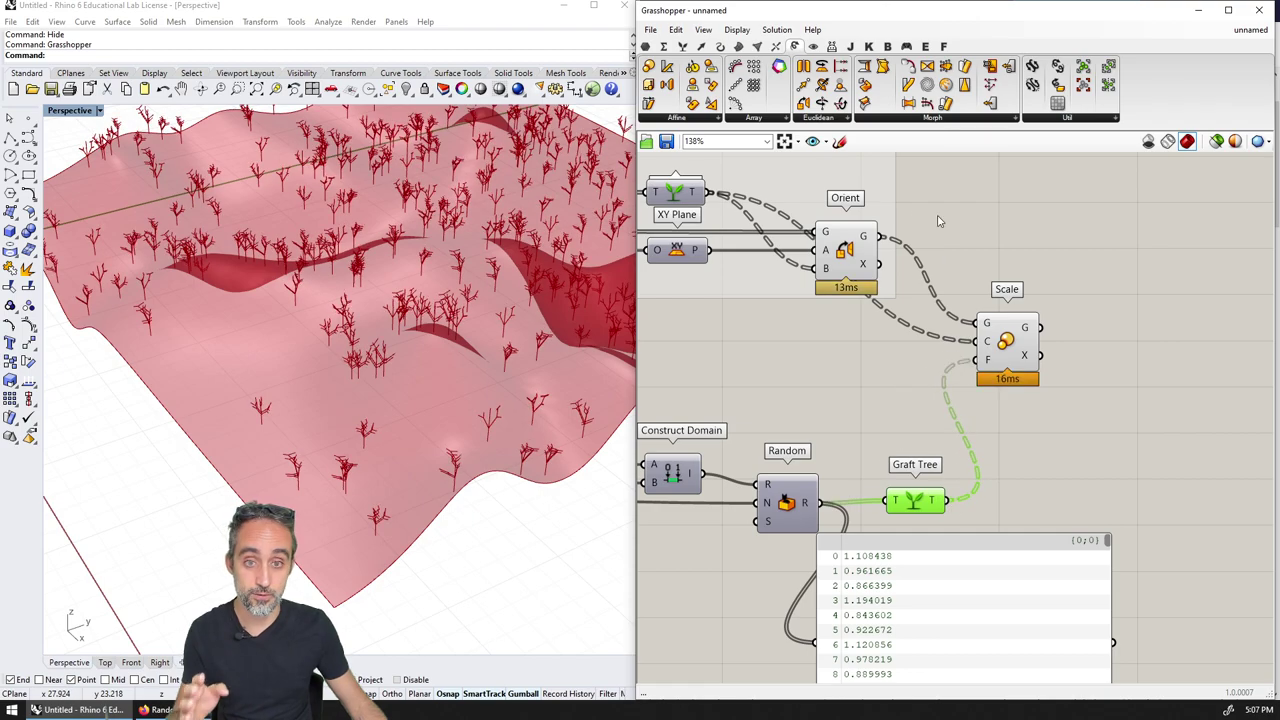
- Highlight the Scale component's output and examine the size variation of the trees across the landscape, using the full Rhino viewport
click(851, 258)
click(1010, 350)
right_drag(442, 497, 368, 434)
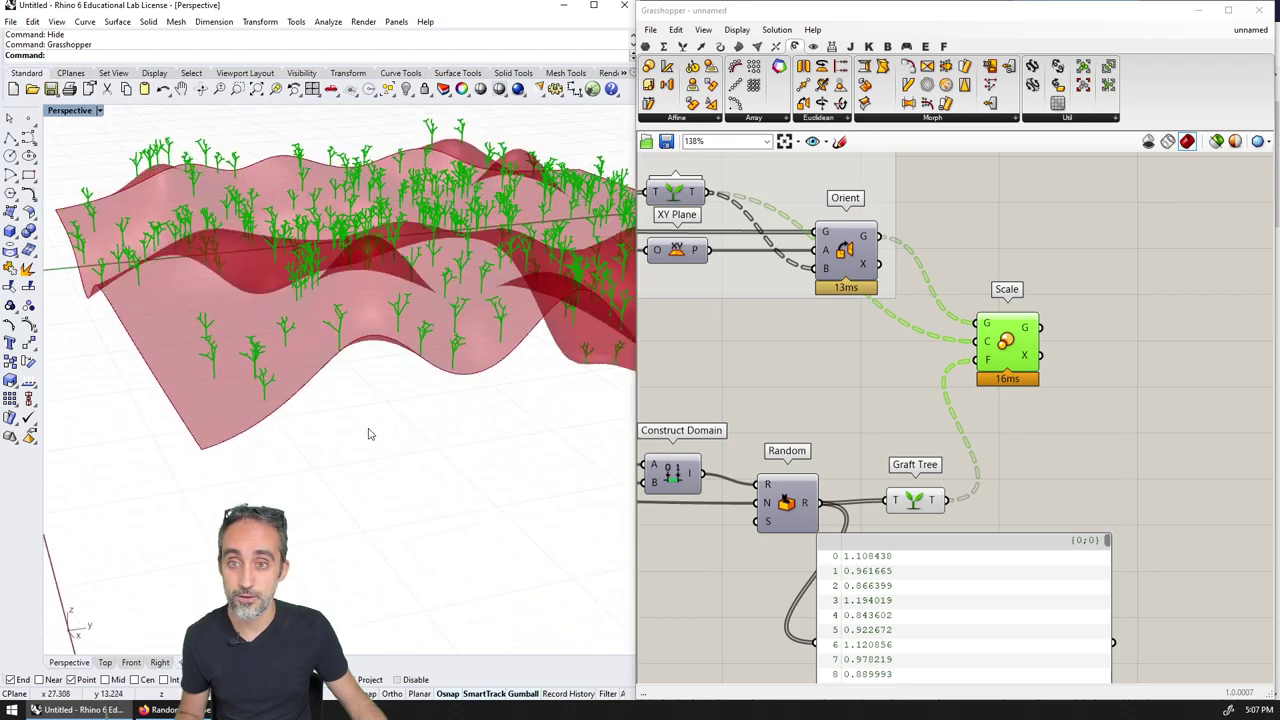
scroll(368, 434, down, 4)
scroll(446, 398, up, 2)
click(784, 329)
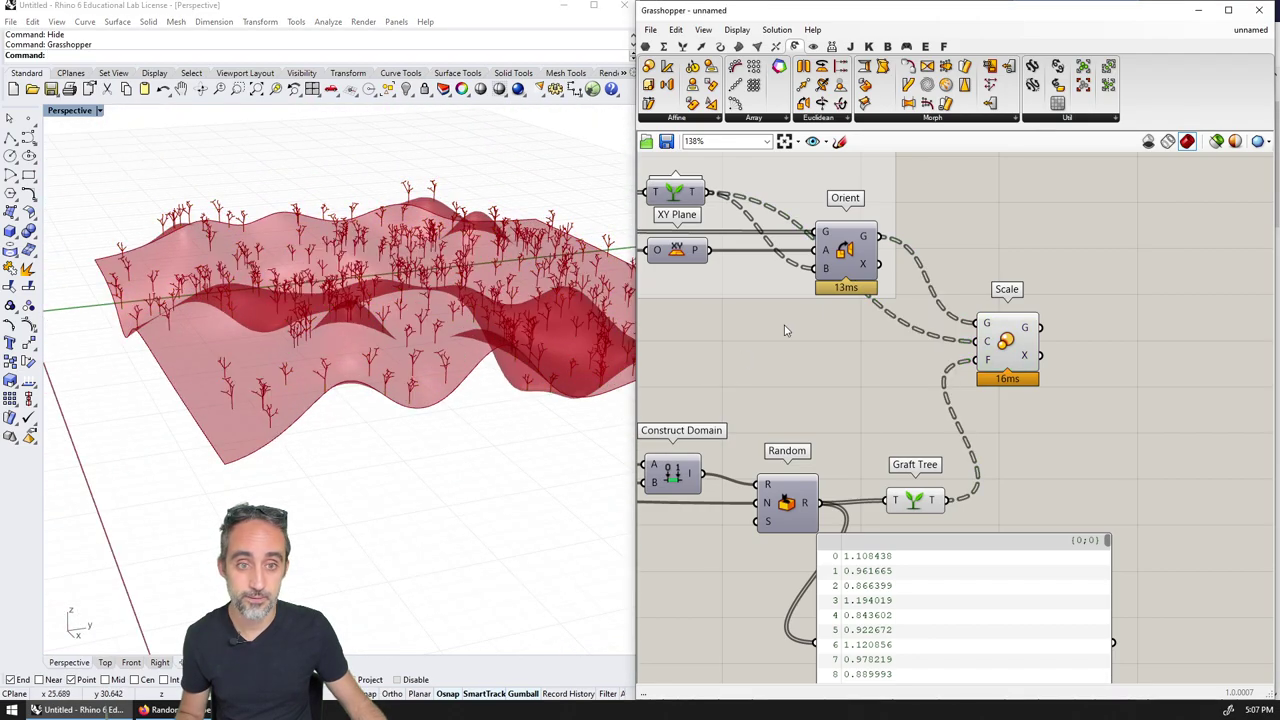
click(1227, 11)
click(593, 5)
scroll(720, 455, up, 5)
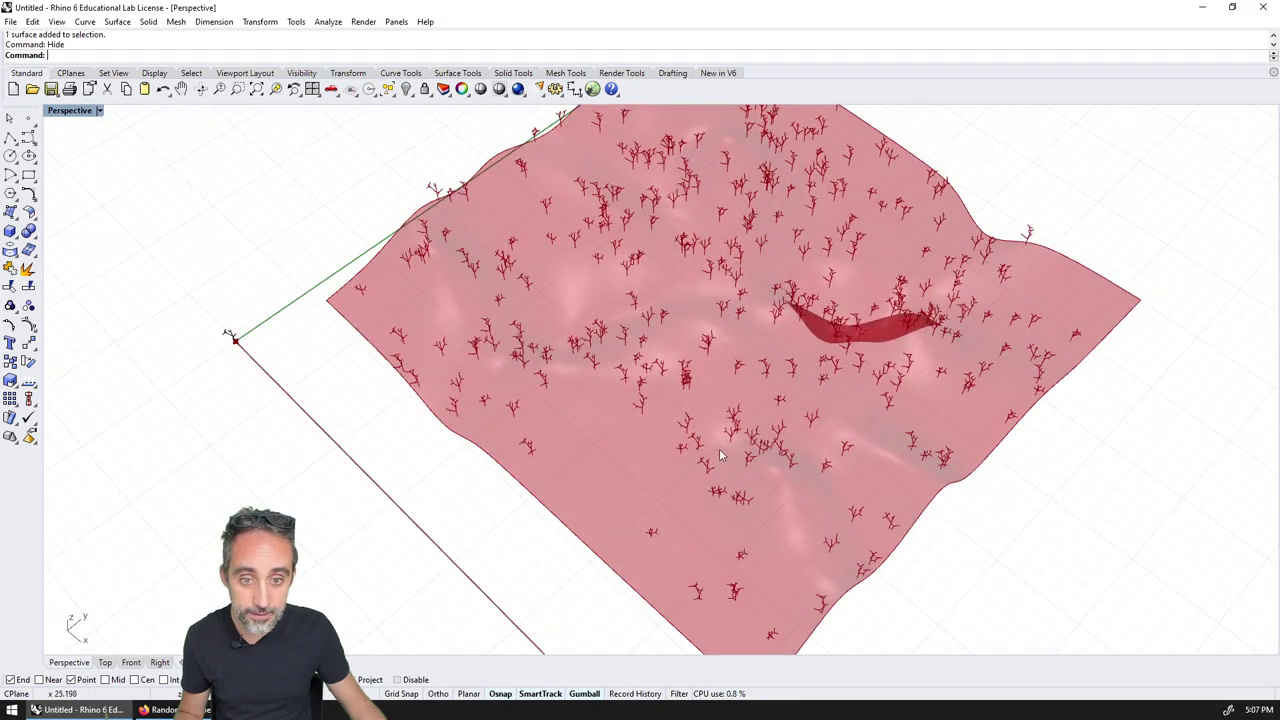
right_drag(720, 455, 537, 507)
key(Return)
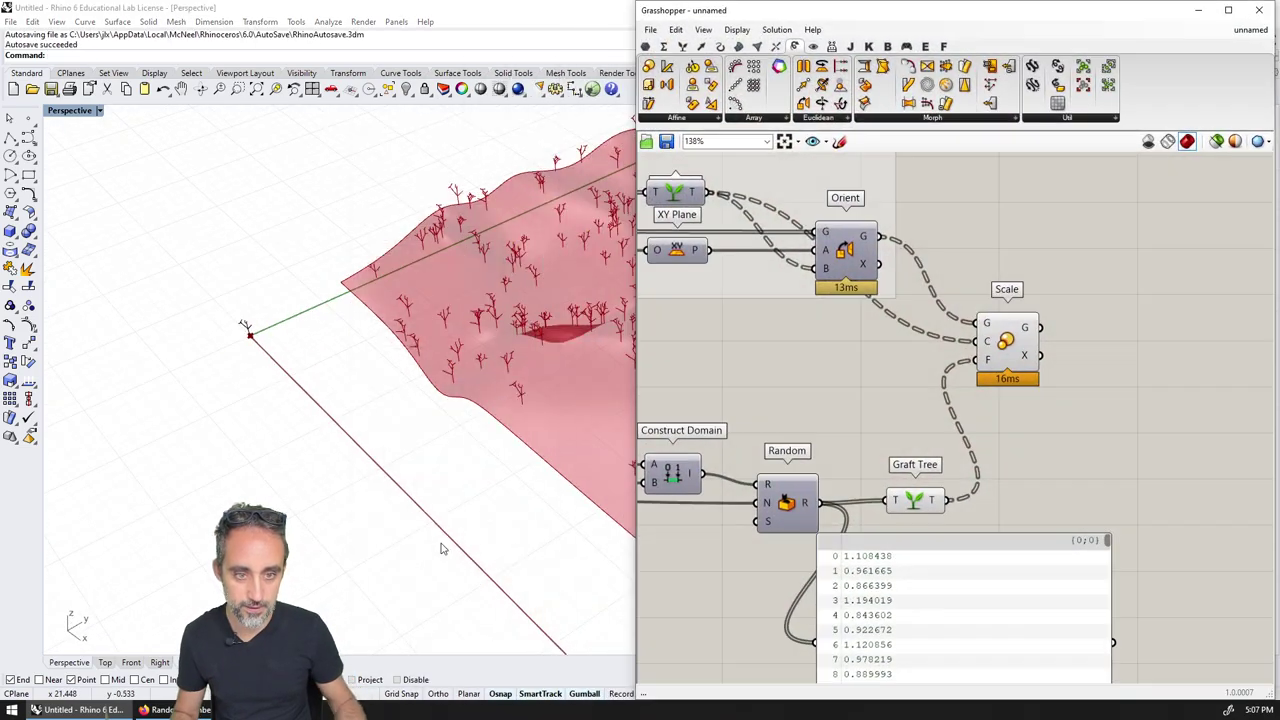
click(1012, 345)
click(1199, 10)
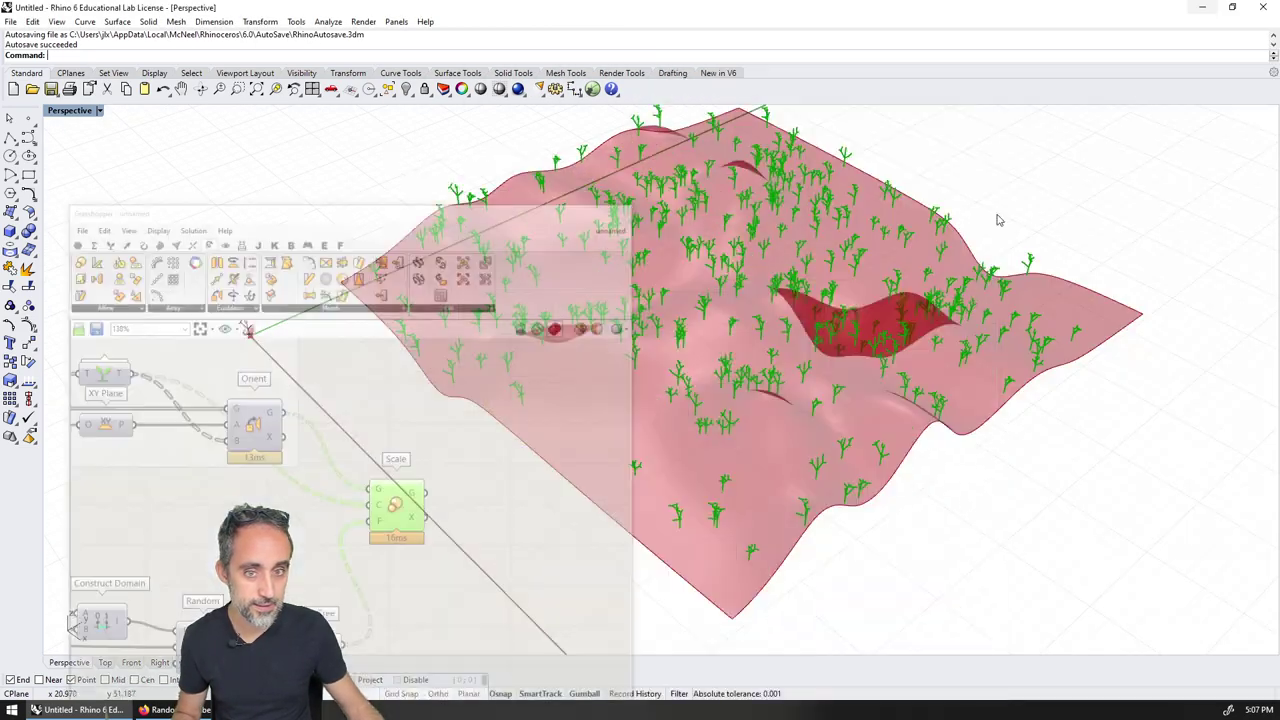
scroll(770, 386, up, 5)
scroll(690, 392, down, 1)
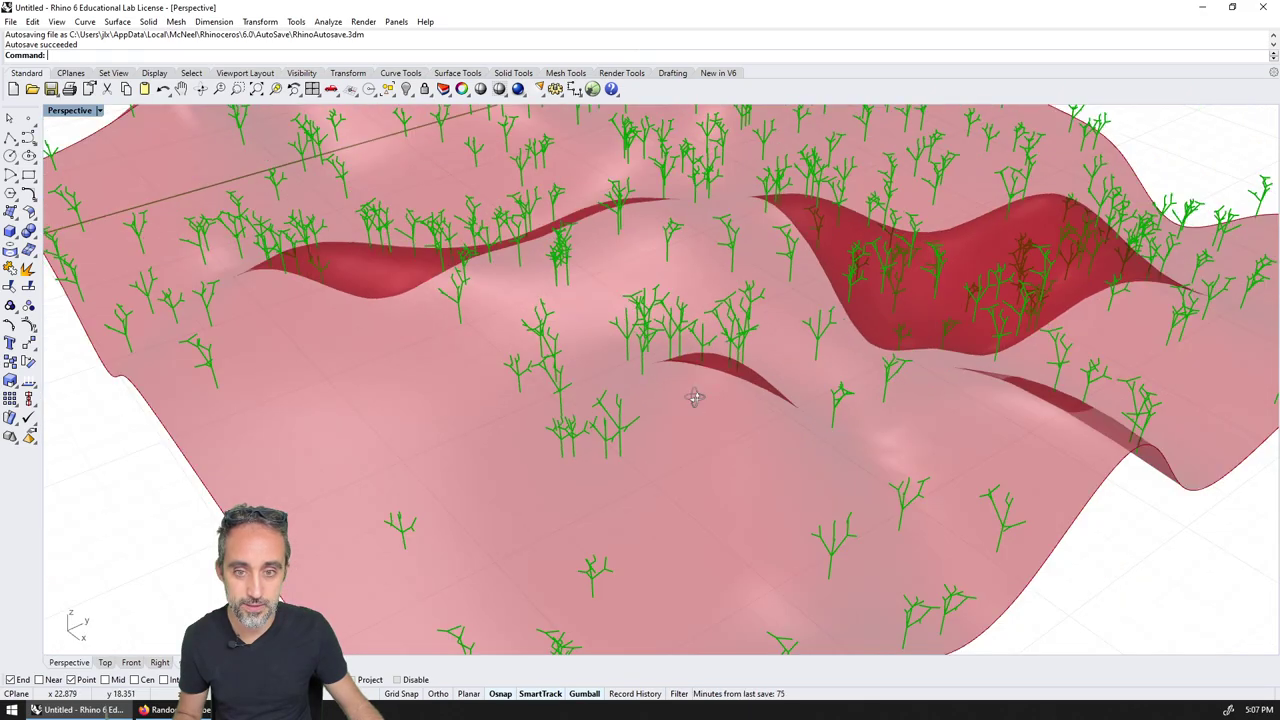
scroll(675, 386, down, 6)
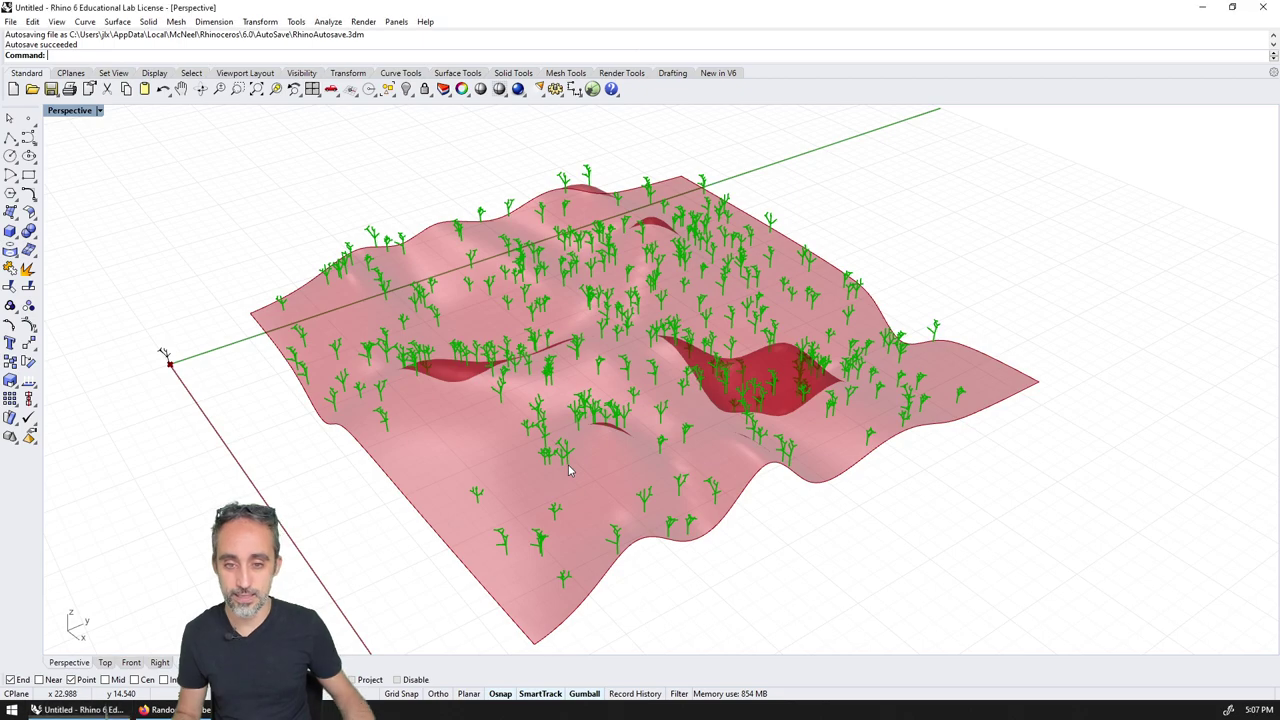
- Return to Grasshopper and set the MAX SCALE slider to 2.0755 and the MIN SCALE slider to 2.0227
text(Grasshopper)
key(Return)
scroll(814, 386, down, 5)
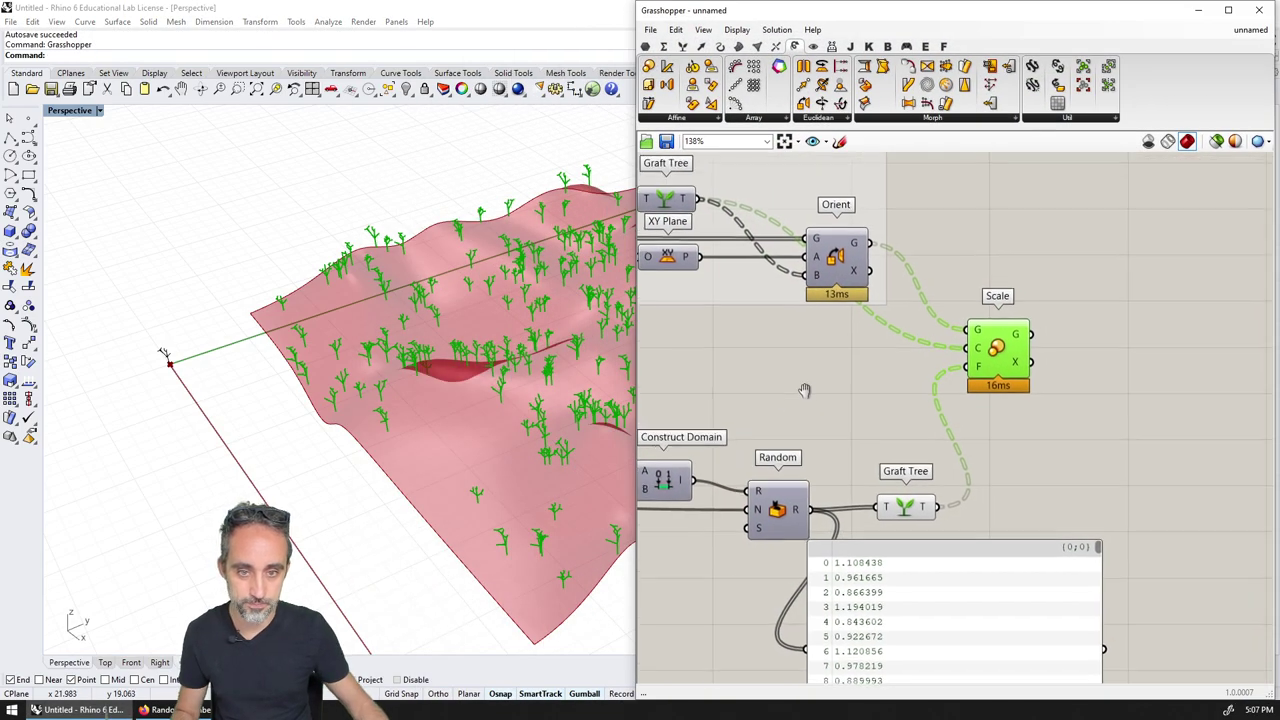
scroll(860, 463, up, 8)
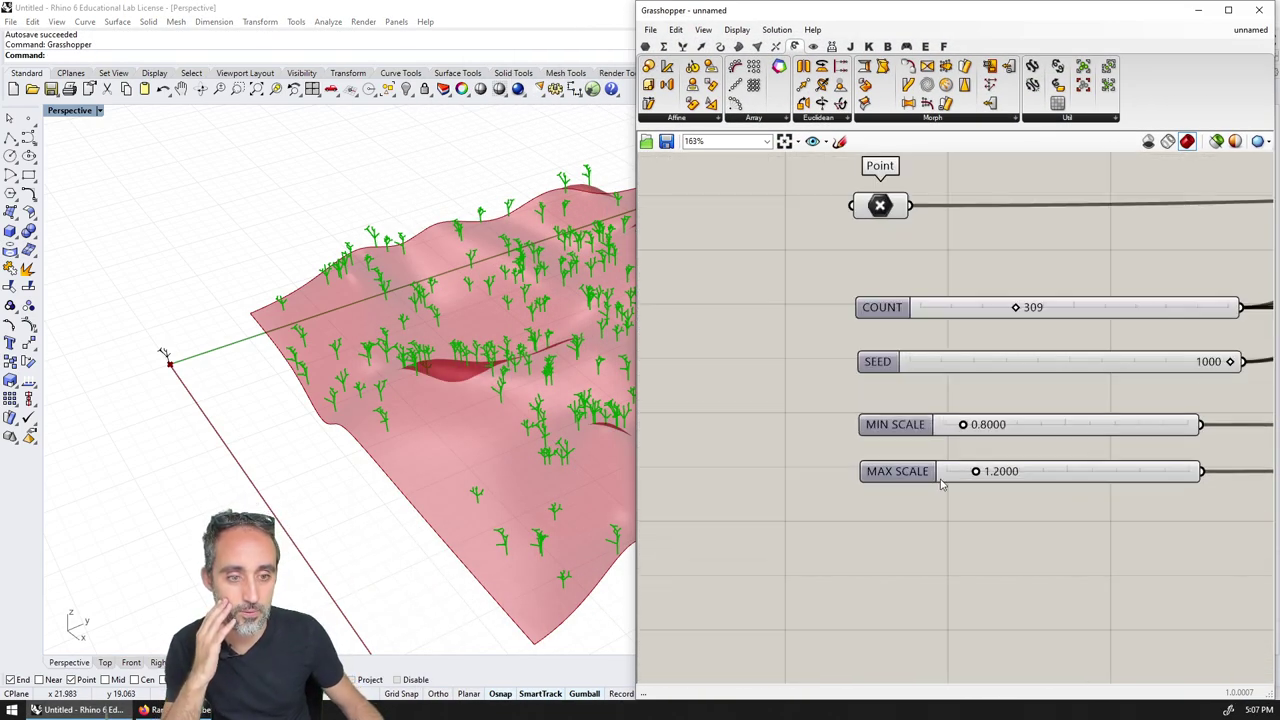
drag(891, 472, 921, 469)
drag(875, 406, 912, 414)
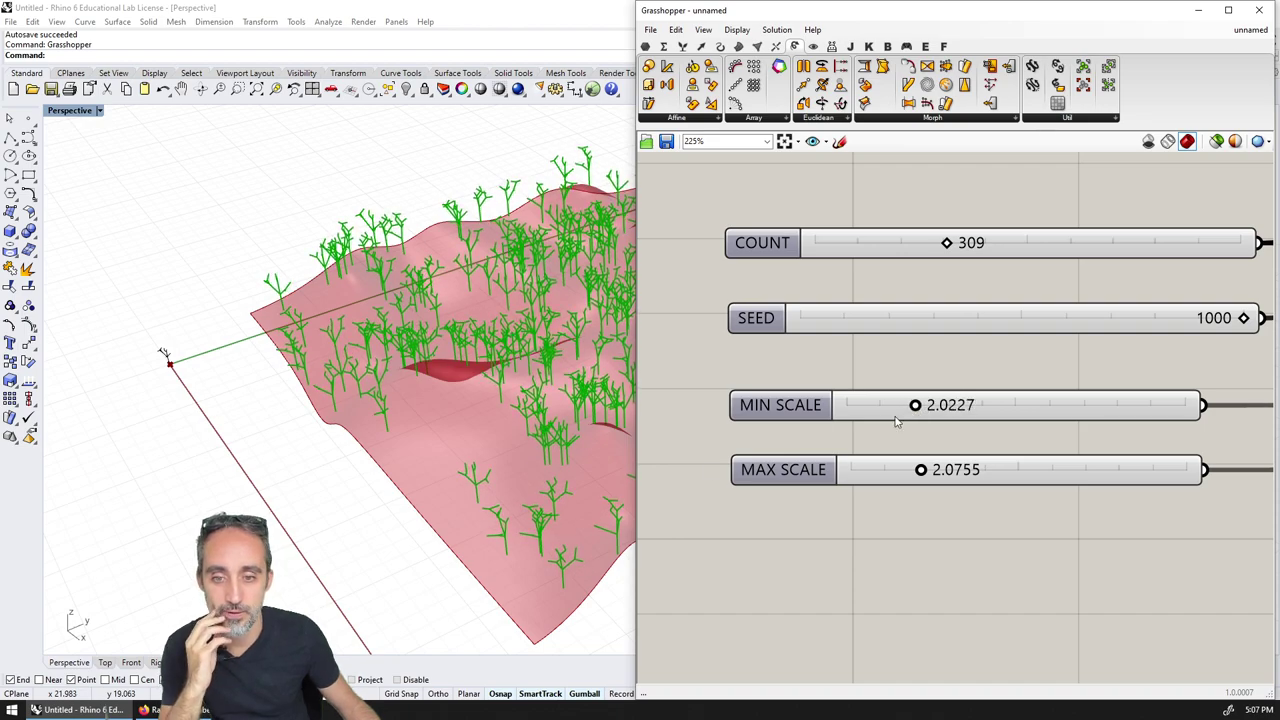
- Set the MAX SCALE slider to 2.6923 and inspect the enlarged trees in the full Rhino viewport
right_drag(537, 434, 343, 432)
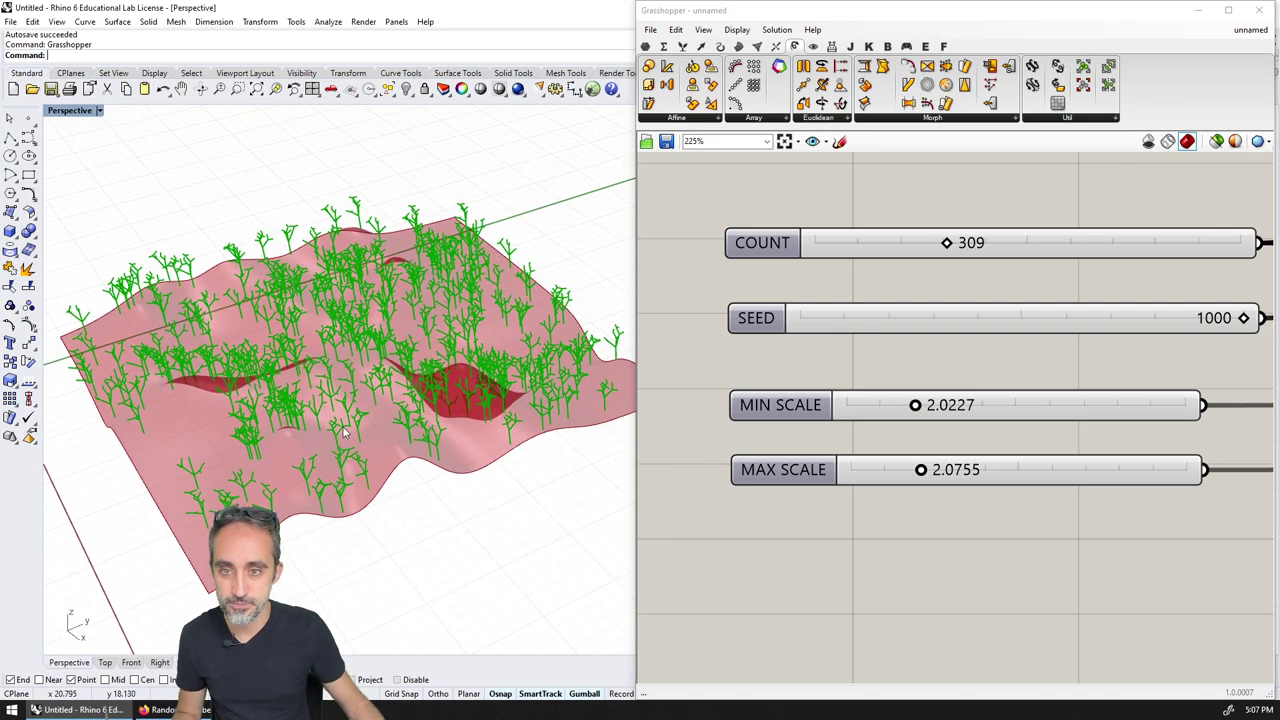
mouse_move(920, 470)
mouse_down()
mouse_move(1091, 465)
mouse_move(915, 480)
mouse_move(940, 470)
mouse_up()
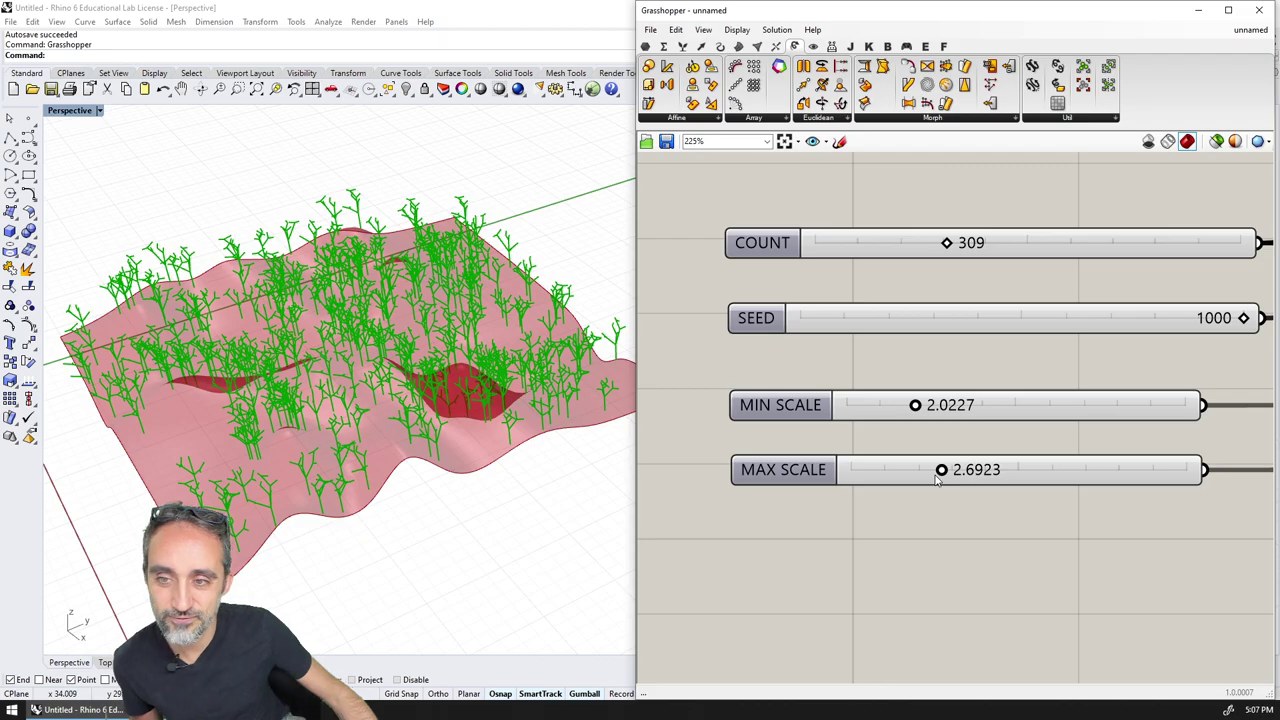
right_drag(500, 420, 547, 376)
click(1198, 10)
right_drag(680, 366, 514, 402)
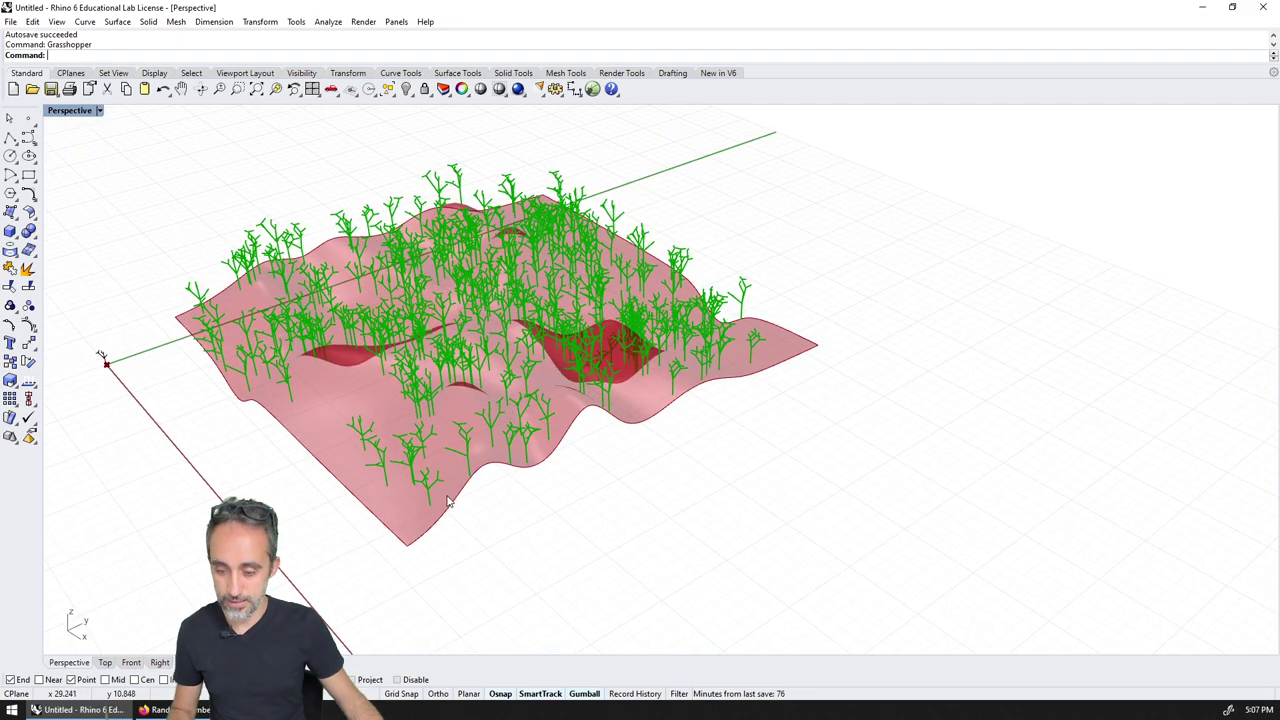
- Bake the Scale component's trees into Rhino with the default attributes and check the baked geometry
key(Return)
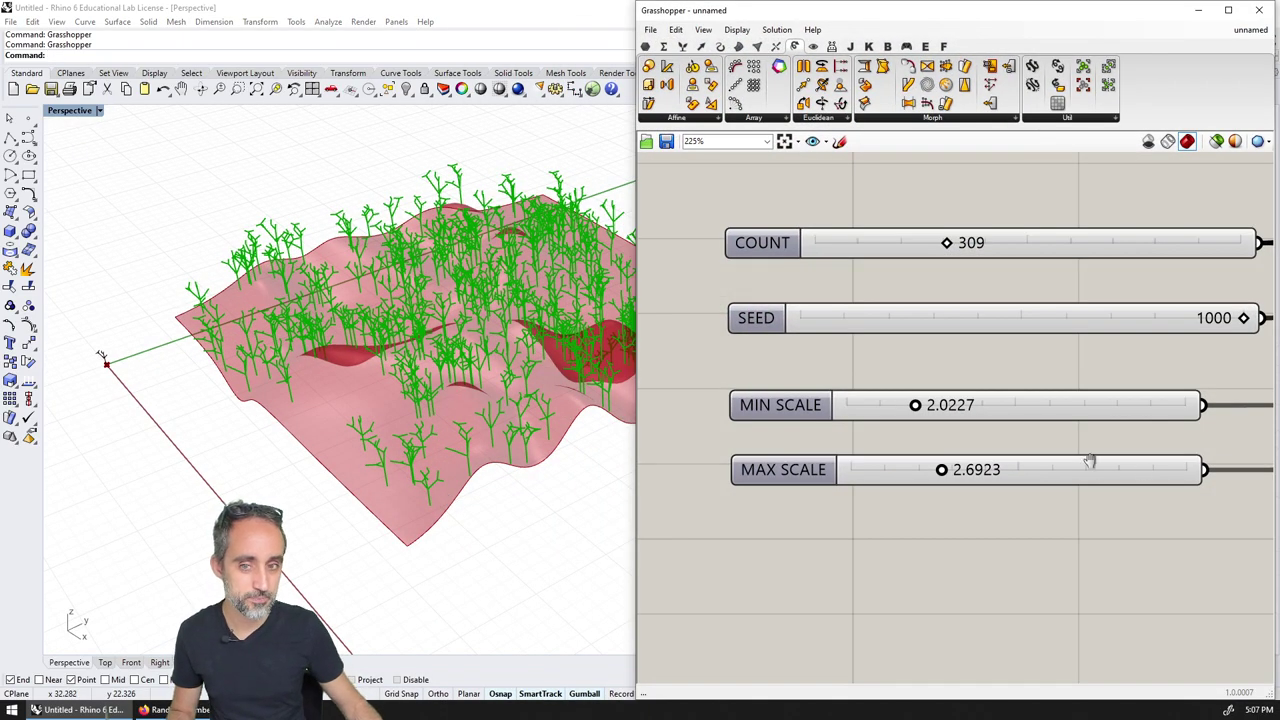
scroll(850, 460, down, 8)
right_drag(1240, 410, 940, 392)
scroll(955, 382, up, 6)
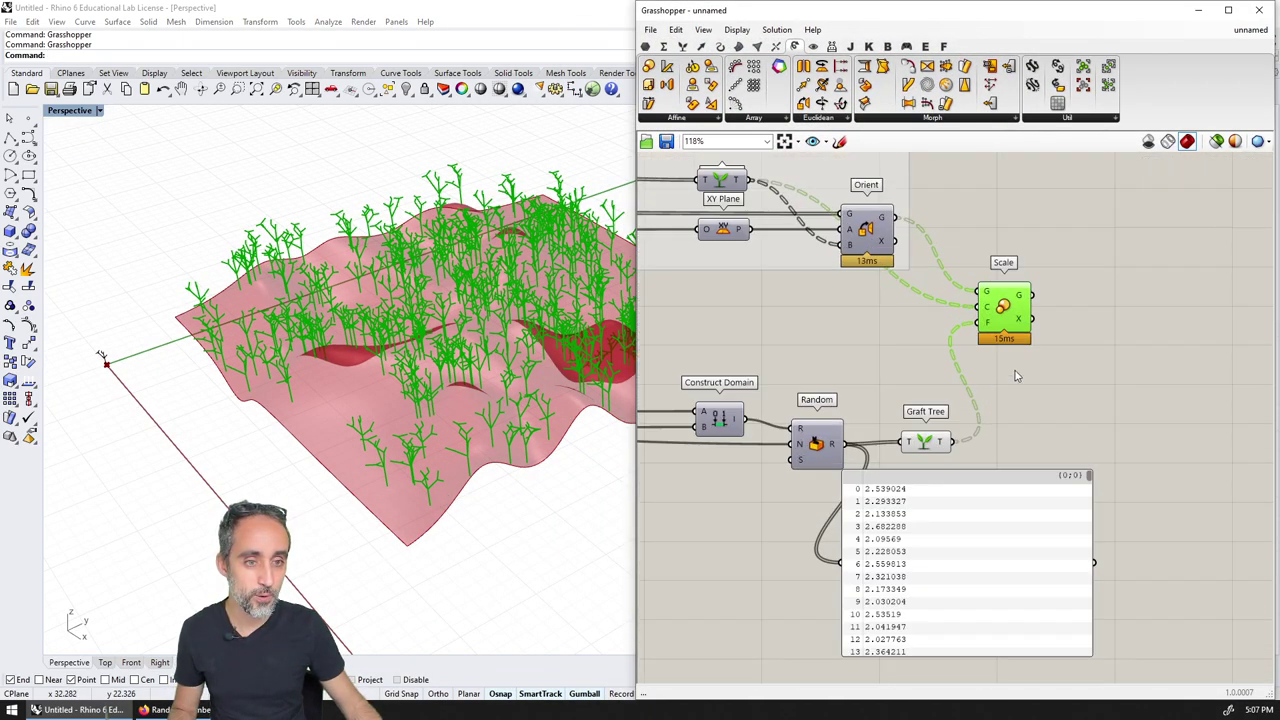
click(1003, 306)
right_click(1006, 307)
click(1045, 364)
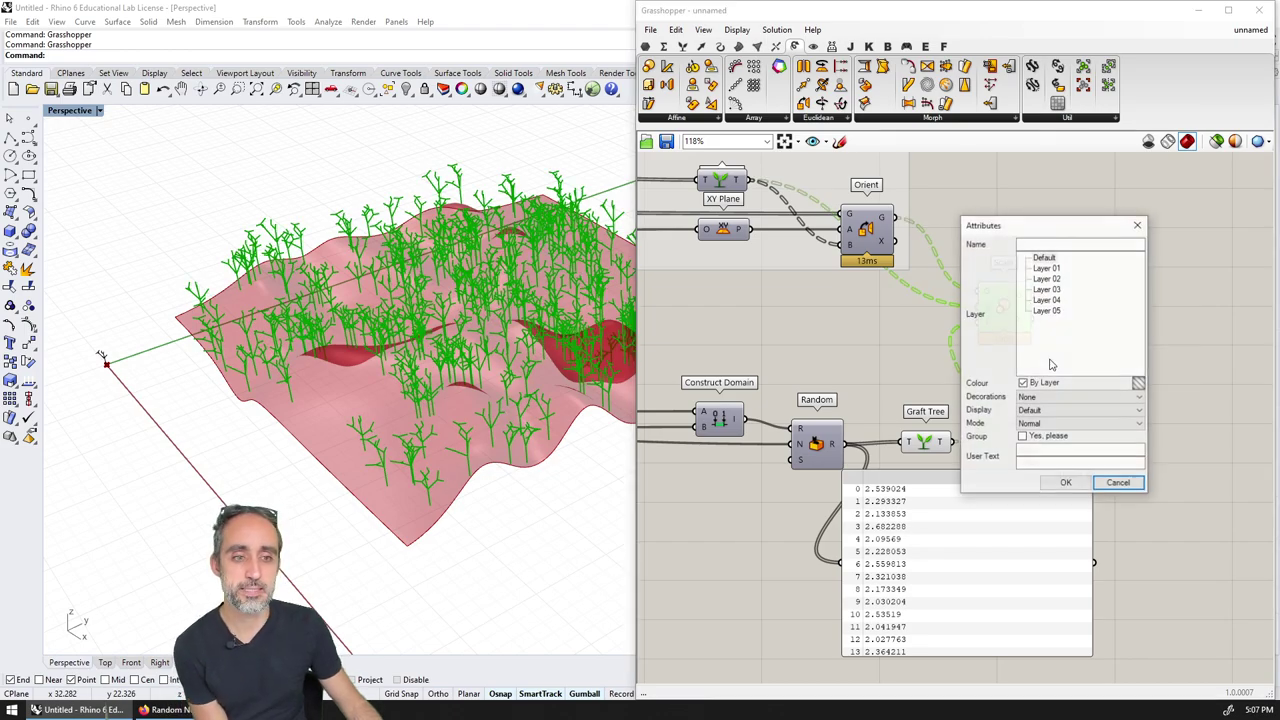
click(1063, 482)
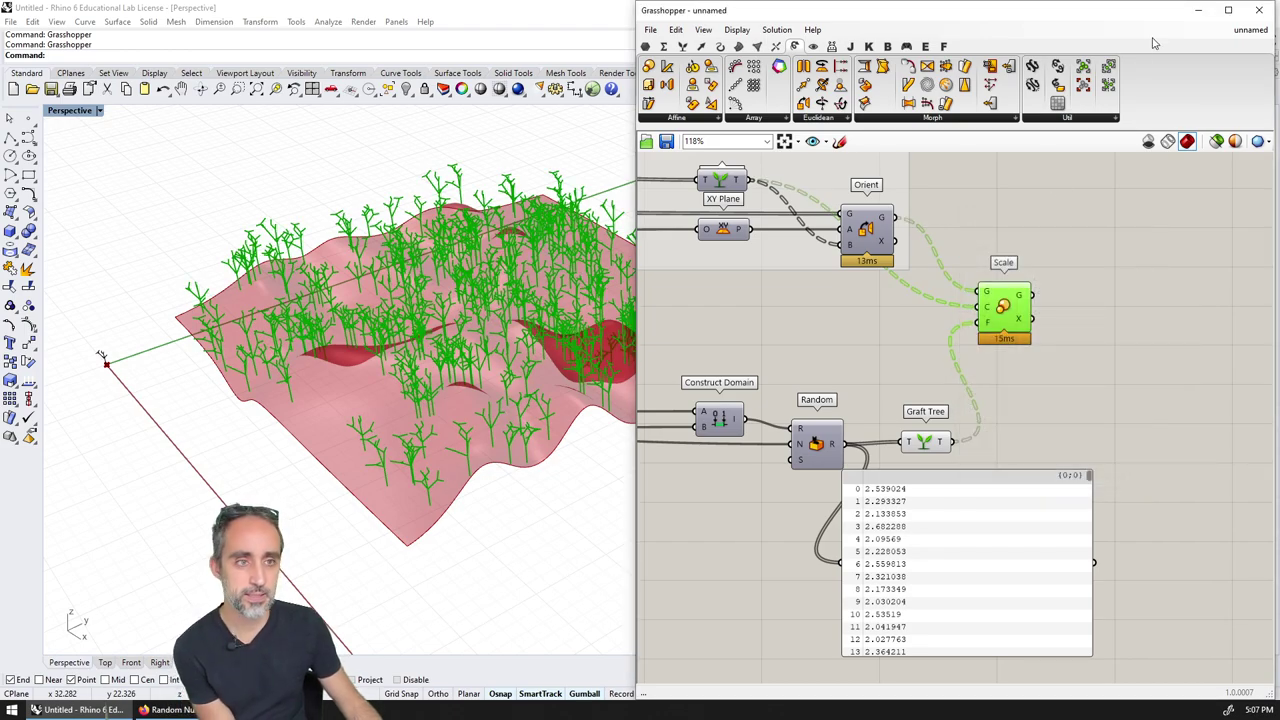
click(1199, 11)
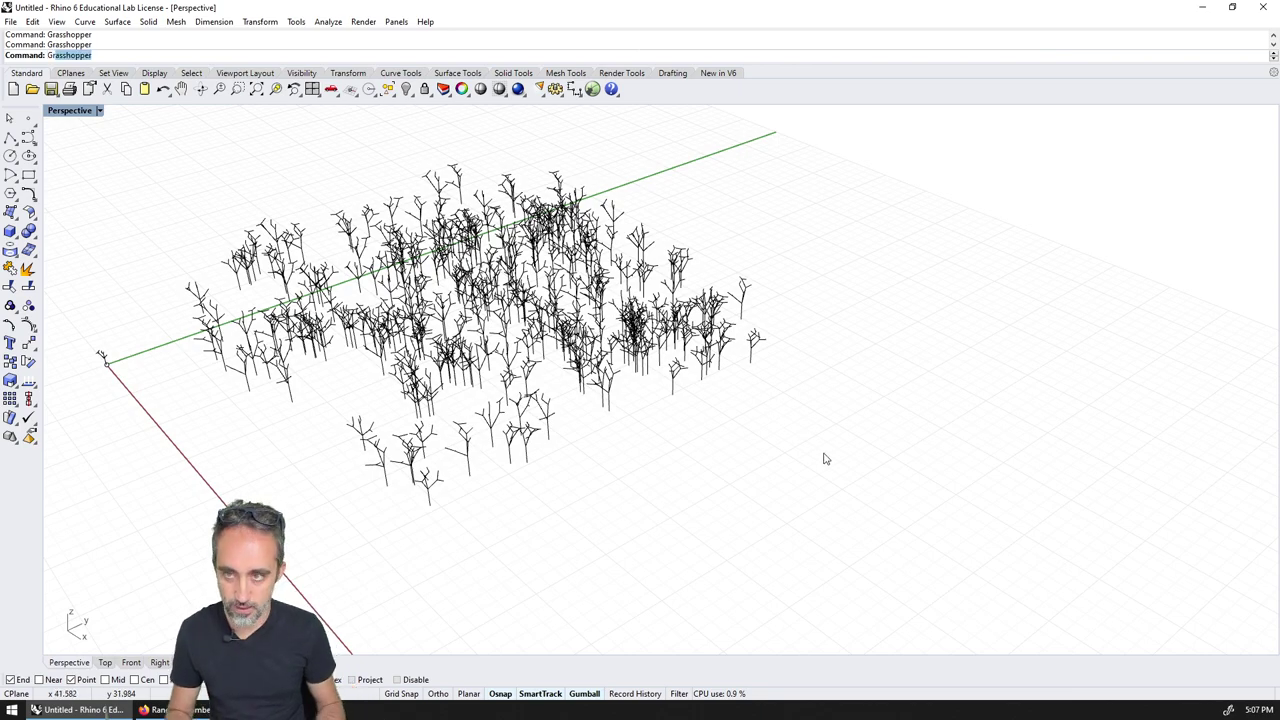
key(Return)
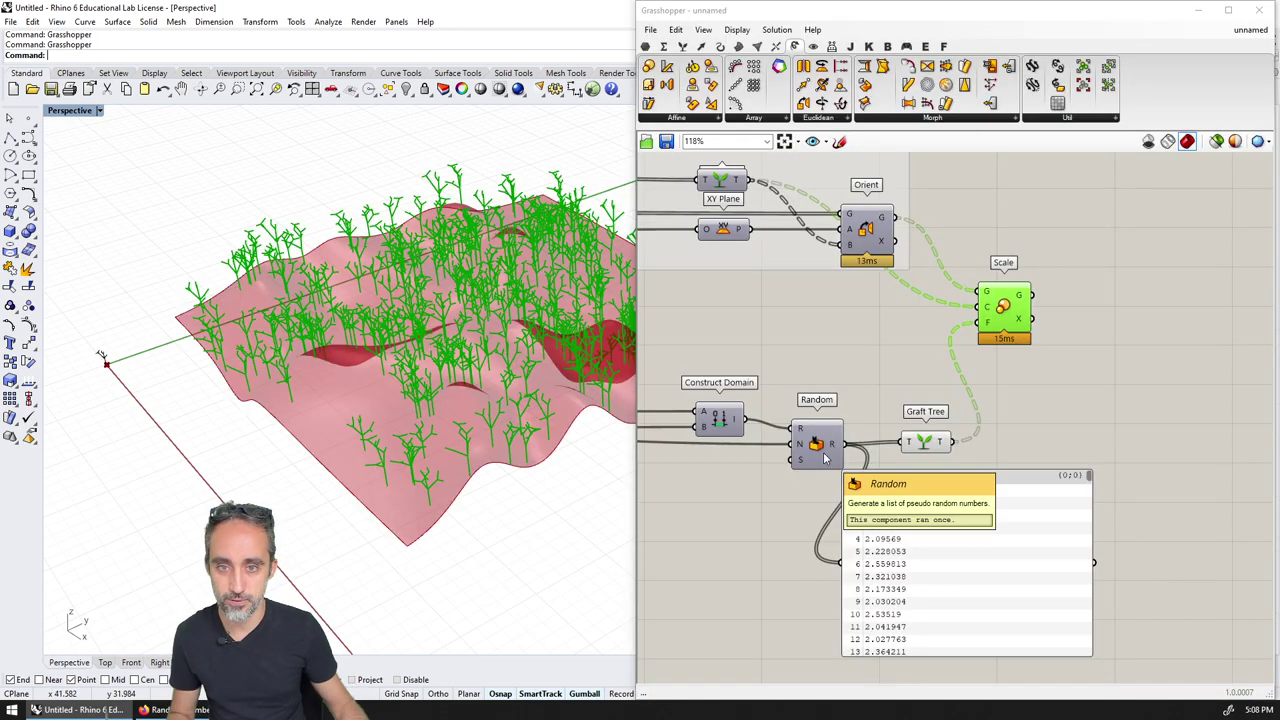
- Close the Grasshopper window, show the hidden objects in Rhino and delete the dome-shaped surface beside the landscape
click(1262, 12)
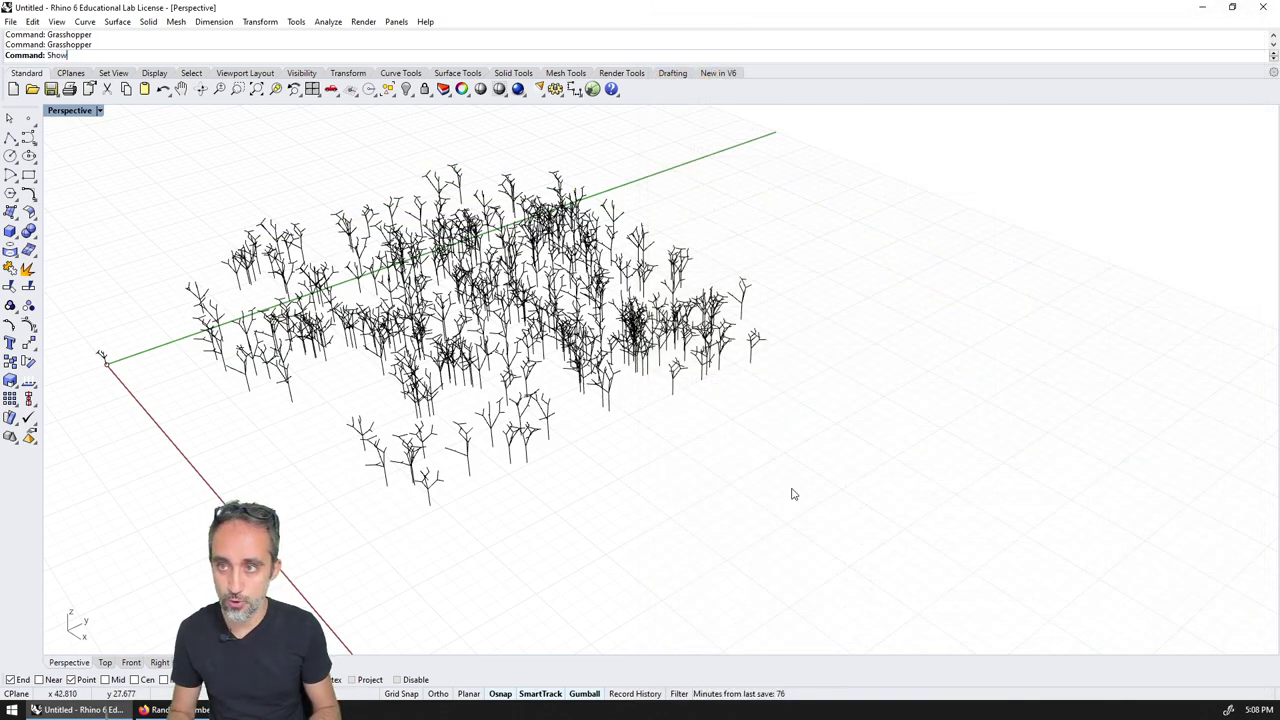
key(Return)
shift+right_drag(794, 494, 822, 508)
scroll(840, 492, down, 6)
click(478, 405)
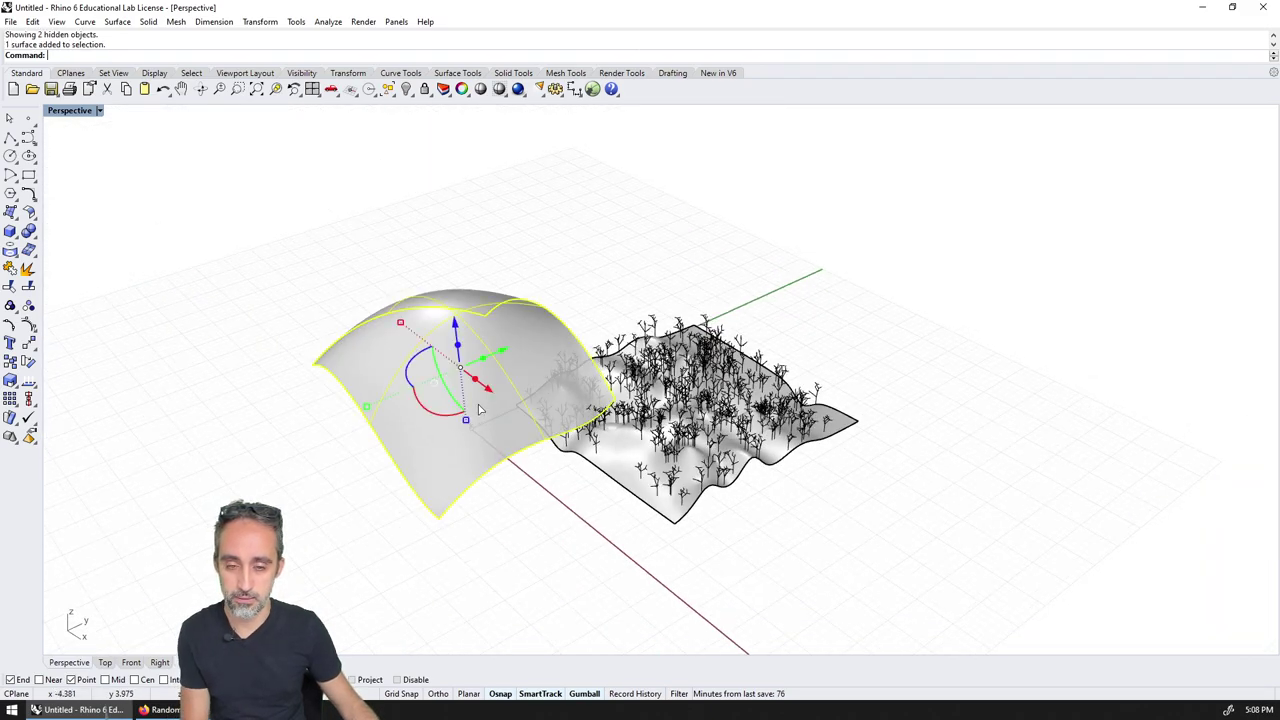
key(Delete)
- Switch the Perspective viewport to Rendered display mode and view the forested landscape from several angles
right_drag(478, 404, 683, 388)
click(75, 110)
click(82, 177)
right_drag(807, 484, 843, 551)
right_drag(826, 542, 871, 554)
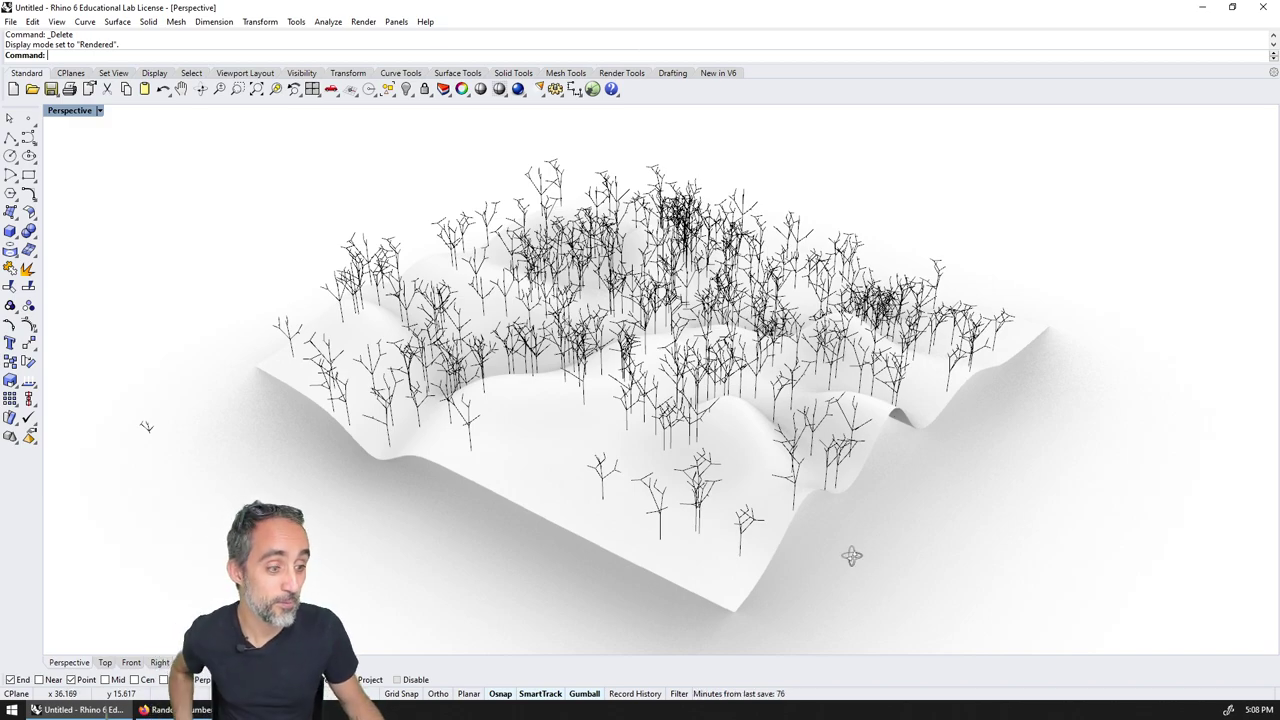
right_drag(854, 560, 834, 560)
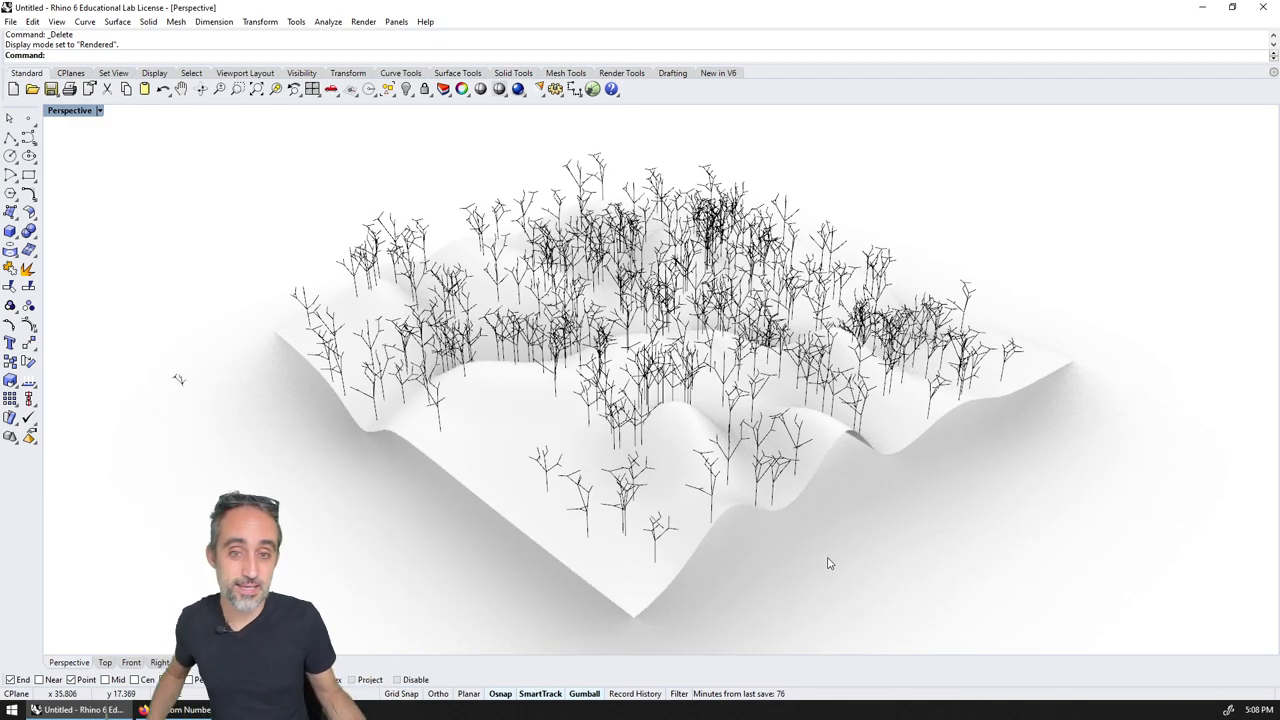